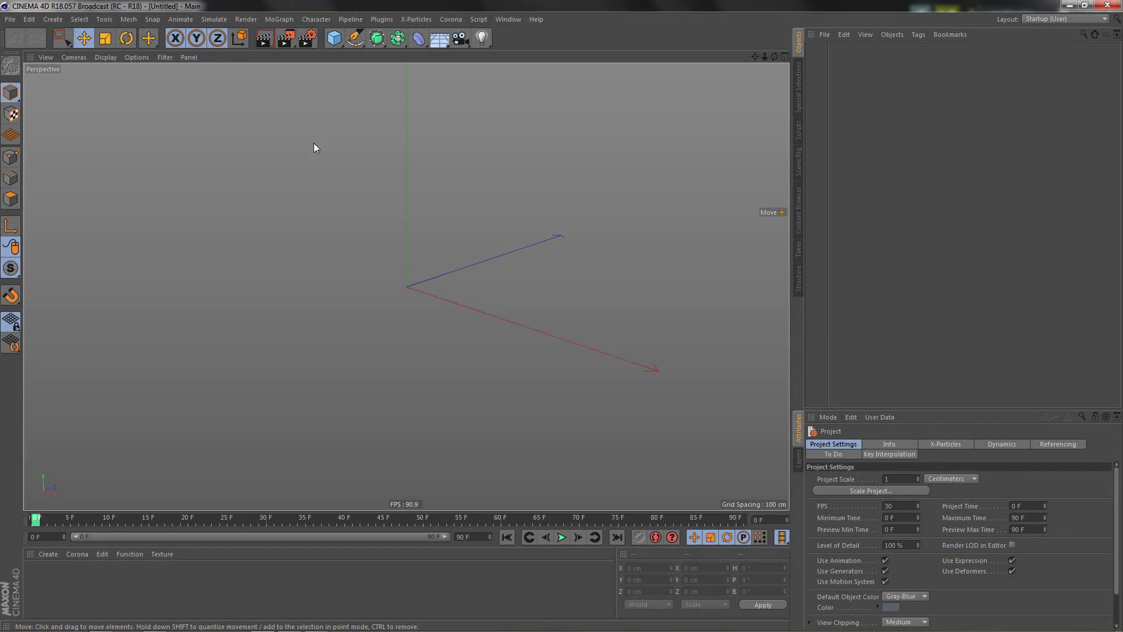
# Add a cylinder primitive to the scene and set its orientation to -X.
pyautogui.click(334, 39)
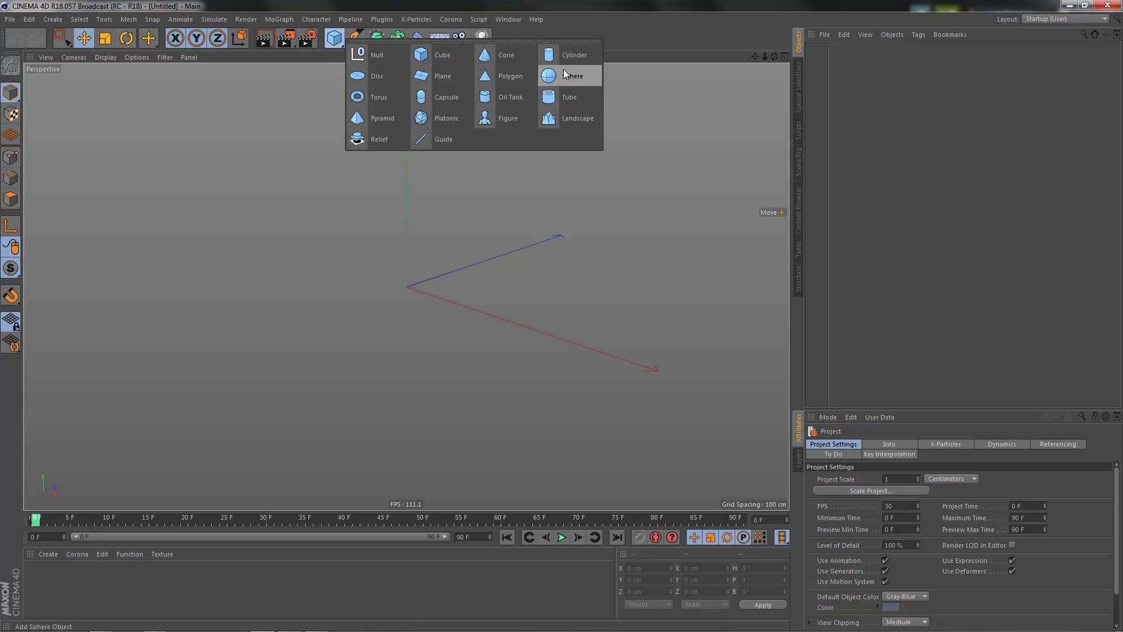
pyautogui.click(572, 55)
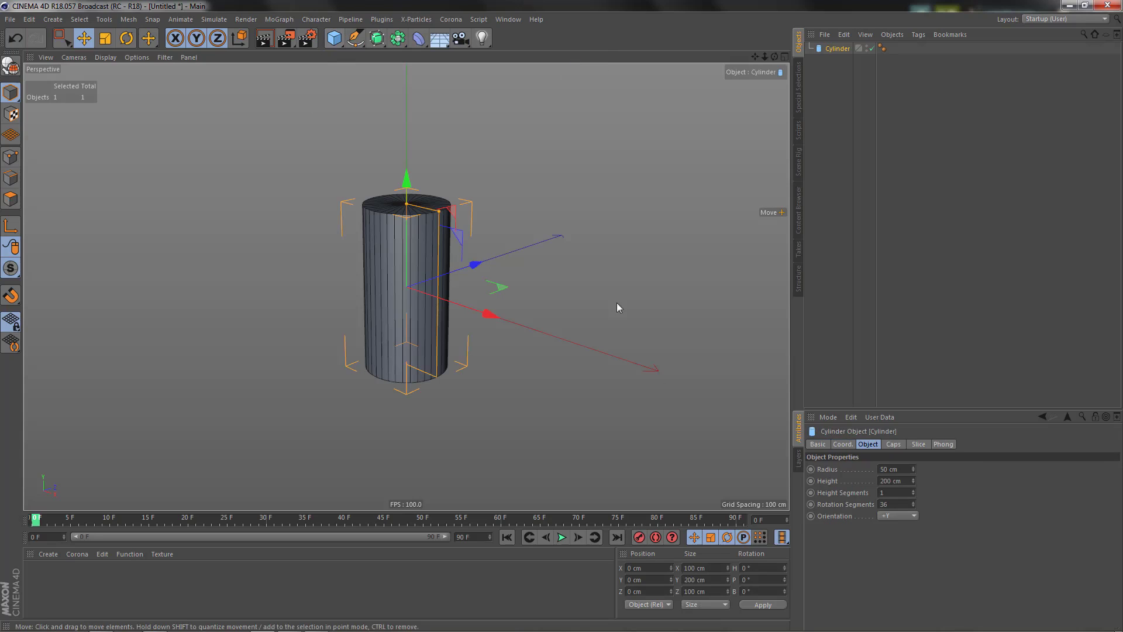
pyautogui.click(904, 515)
pyautogui.click(903, 540)
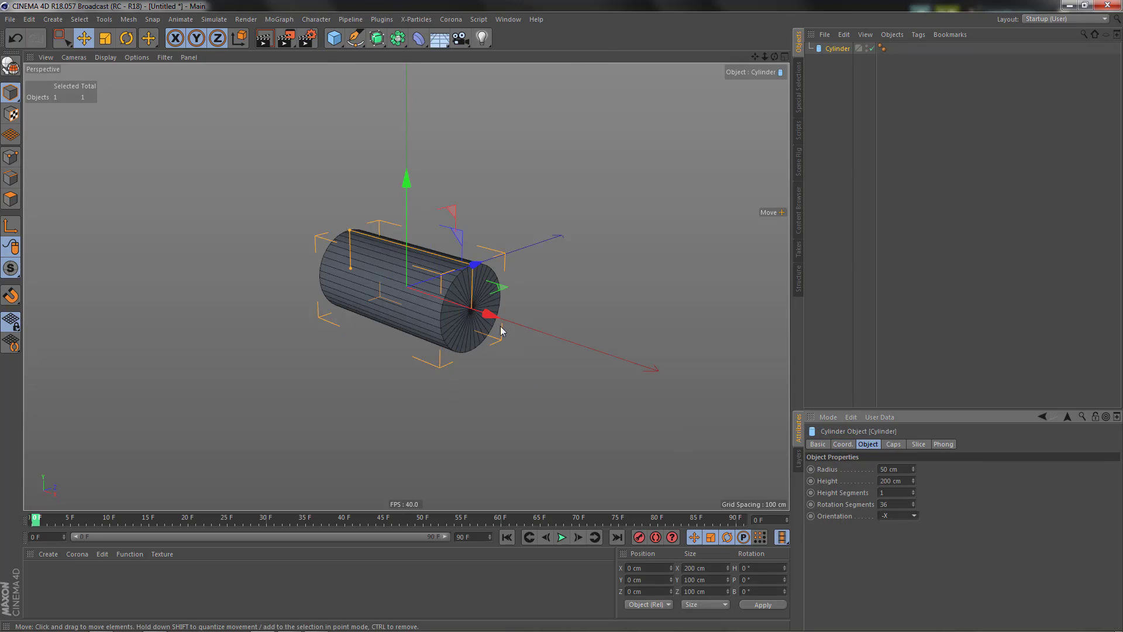
# Set the cylinder's rotation segments to 28 and turn off its caps.
pyautogui.keyDown('alt'); pyautogui.moveTo(411, 299); pyautogui.dragTo(444, 305, button='middle'); pyautogui.keyUp('alt')
pyautogui.scroll(5, 469, 284)
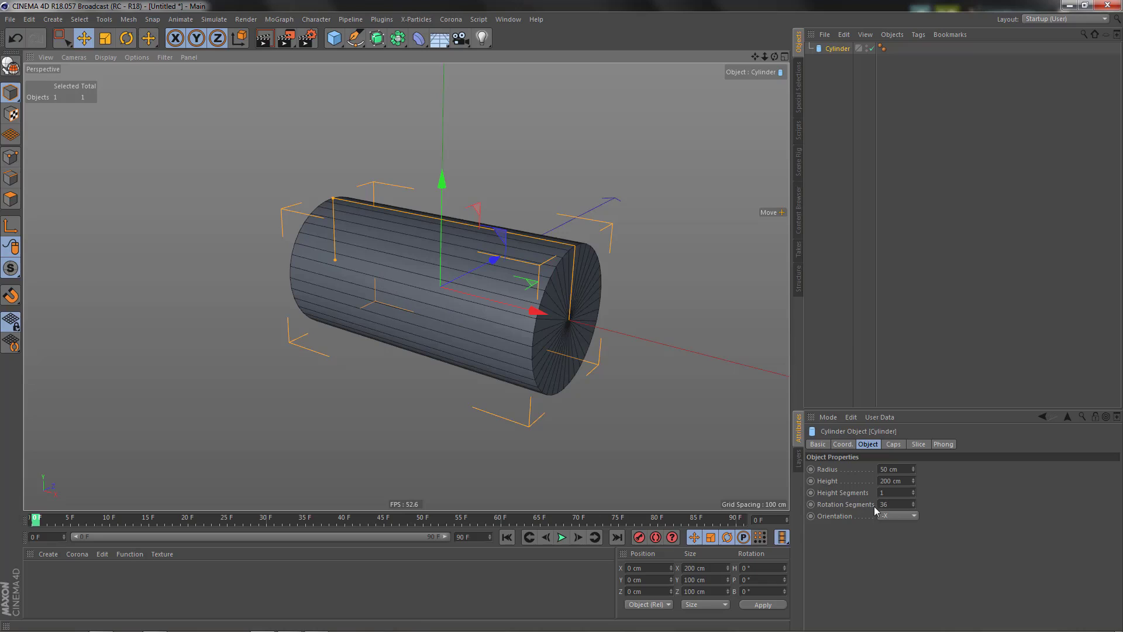
pyautogui.doubleClick(896, 503)
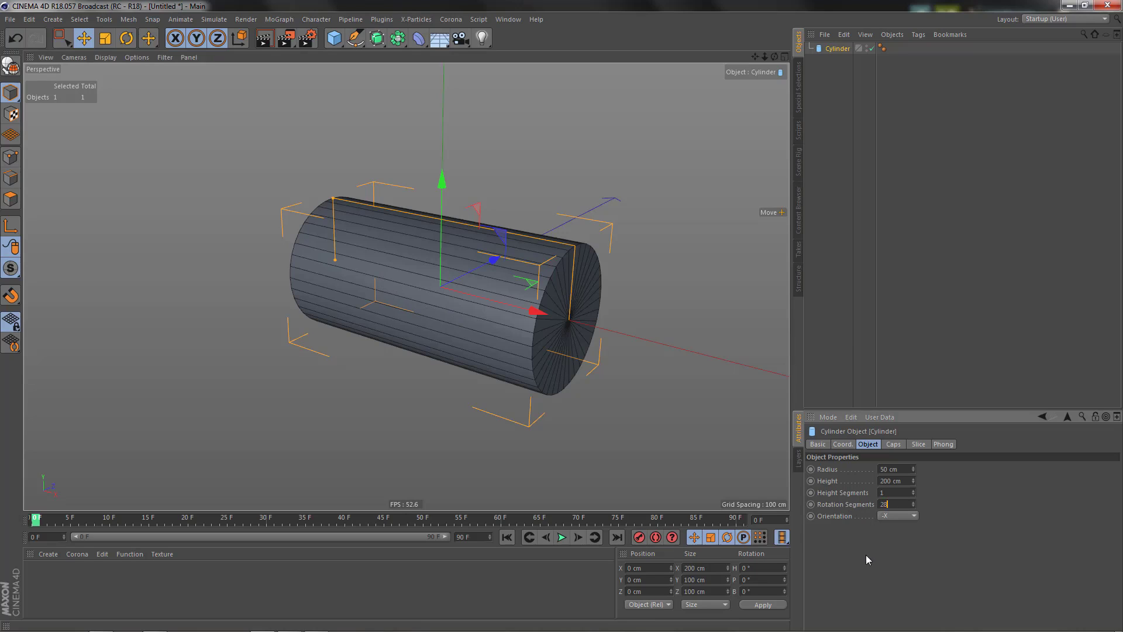
pyautogui.keyDown('alt'); pyautogui.moveTo(545, 336); pyautogui.dragTo(541, 328, button='middle'); pyautogui.keyUp('alt')
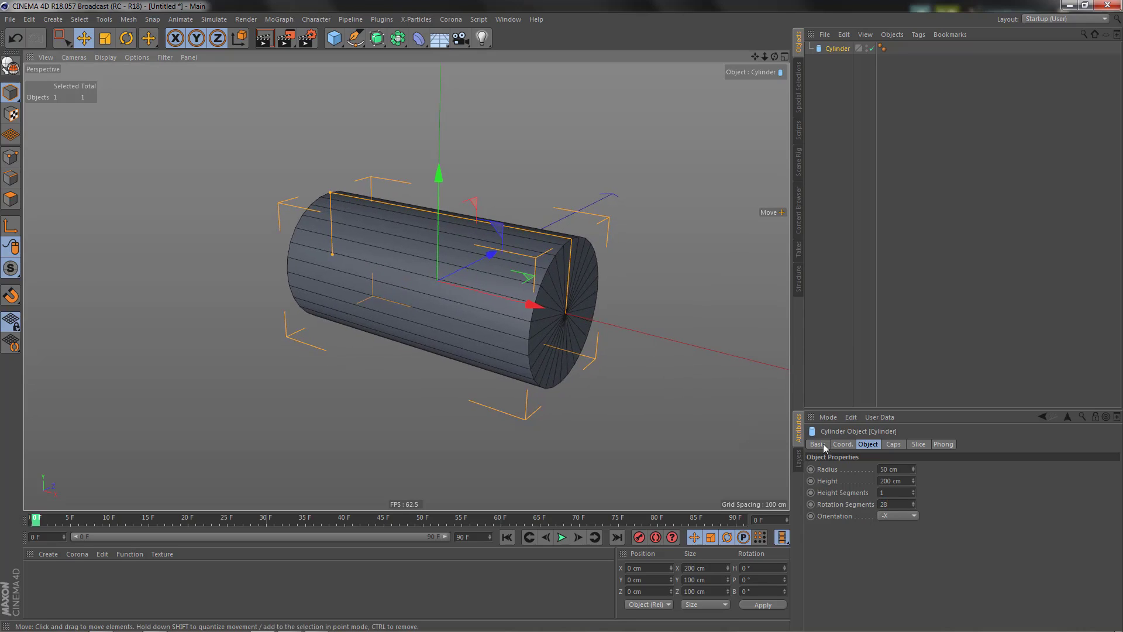
pyautogui.click(893, 445)
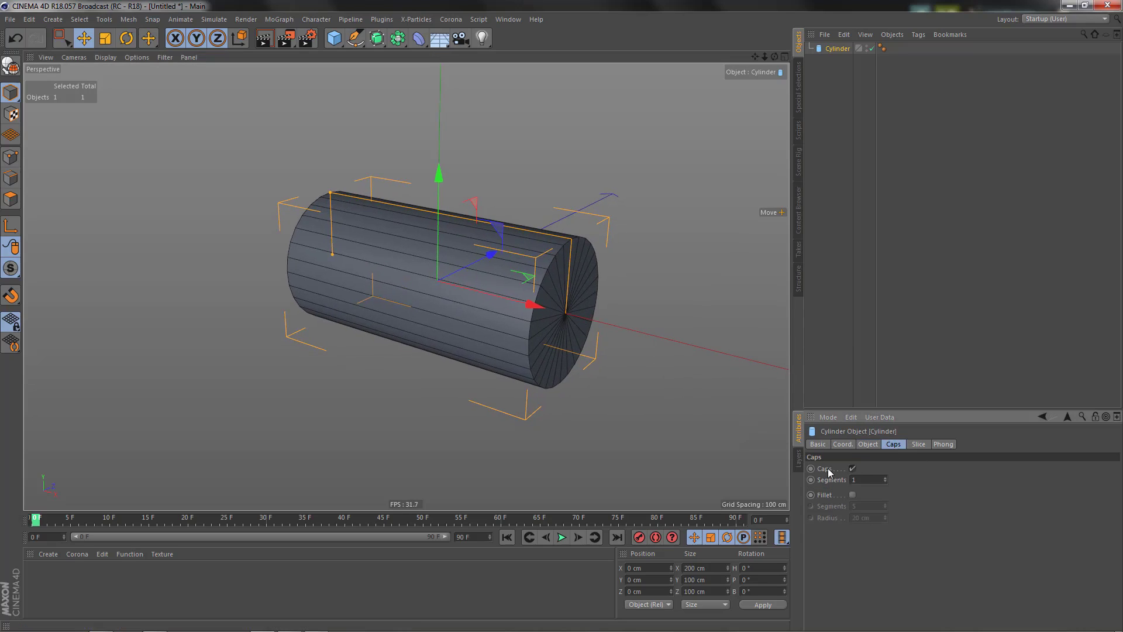
pyautogui.click(852, 469)
pyautogui.keyDown('alt'); pyautogui.moveTo(545, 345); pyautogui.dragTo(552, 354, button='middle'); pyautogui.keyUp('alt')
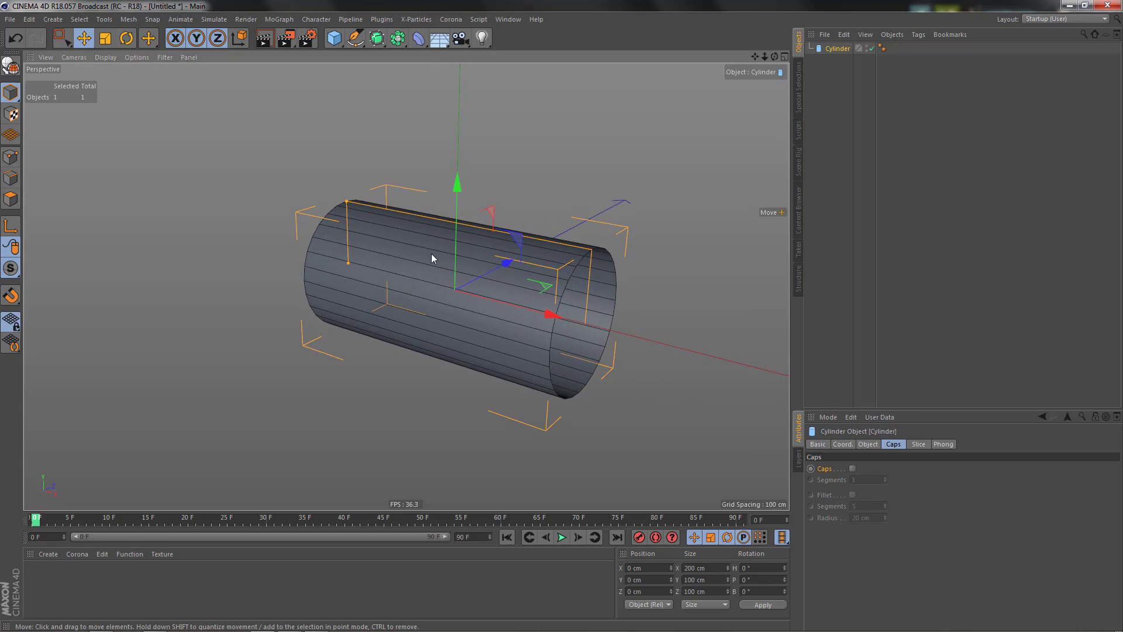
# Add a disc primitive oriented to -Z and move it in front of the cylinder to about -93 cm on Z.
pyautogui.click(334, 38)
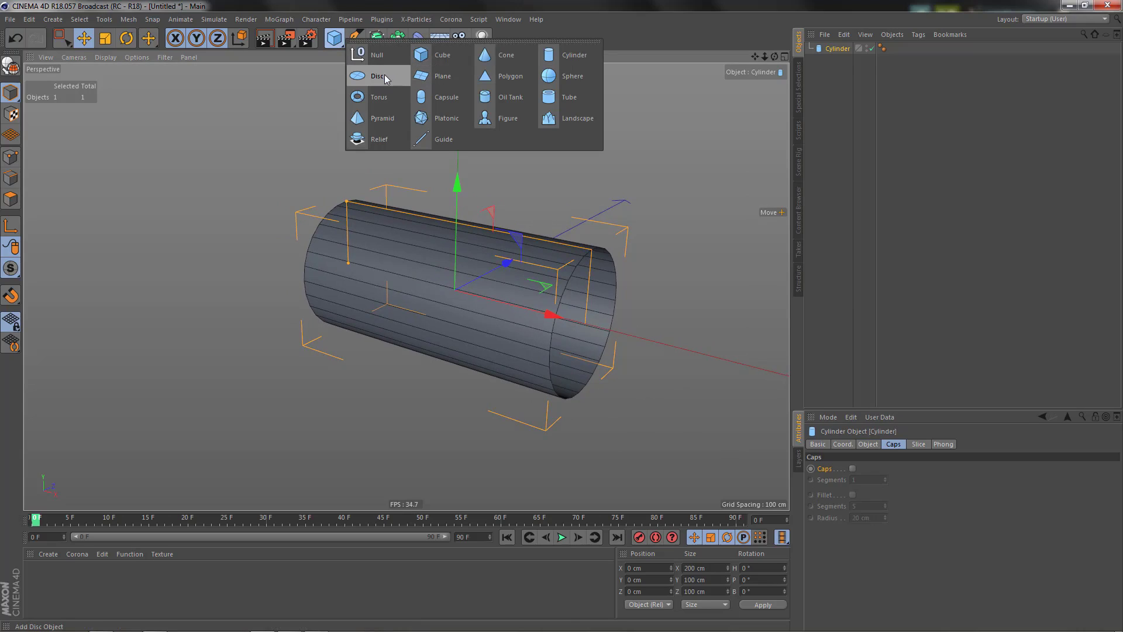
pyautogui.click(386, 78)
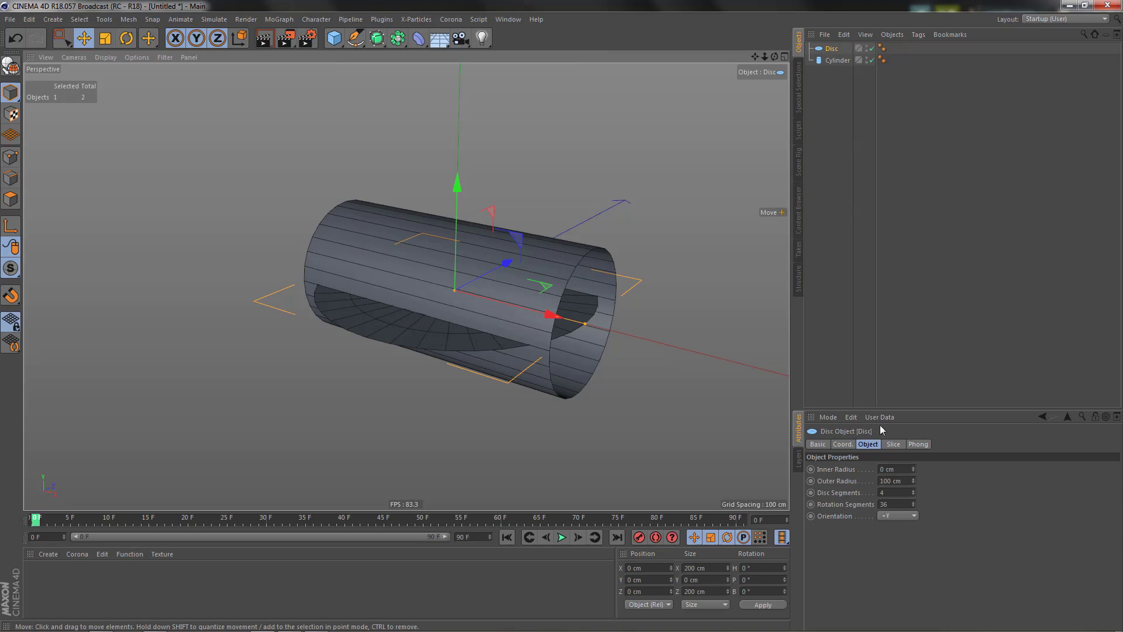
pyautogui.click(889, 517)
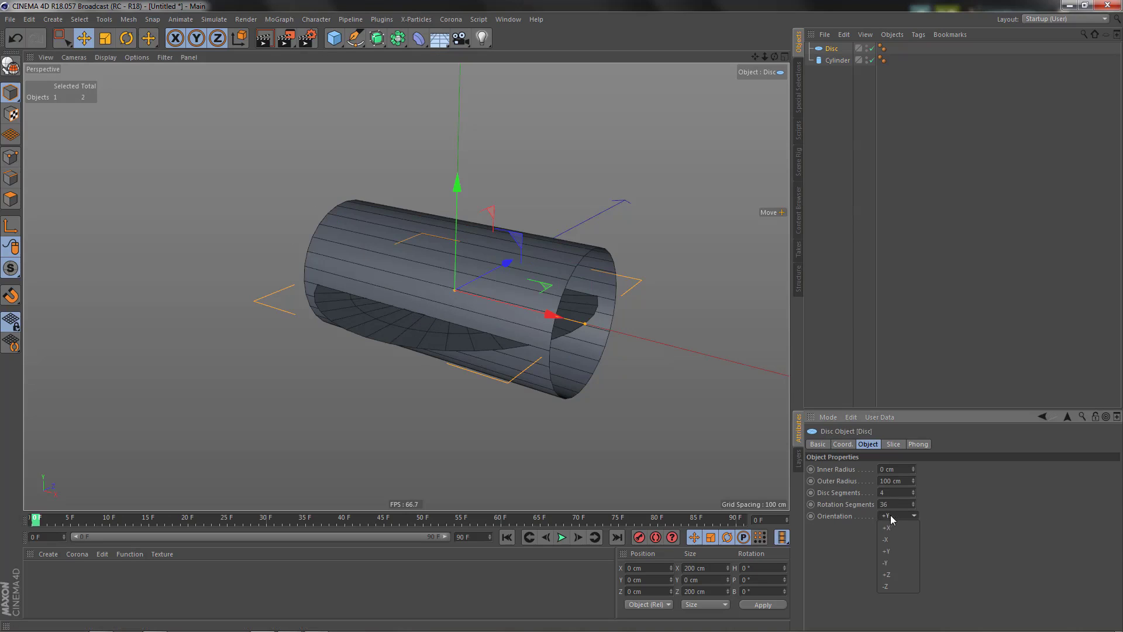
pyautogui.click(894, 587)
pyautogui.moveTo(504, 262); pyautogui.dragTo(437, 310)
pyautogui.keyDown('alt'); pyautogui.moveTo(516, 258); pyautogui.dragTo(497, 334); pyautogui.keyUp('alt')
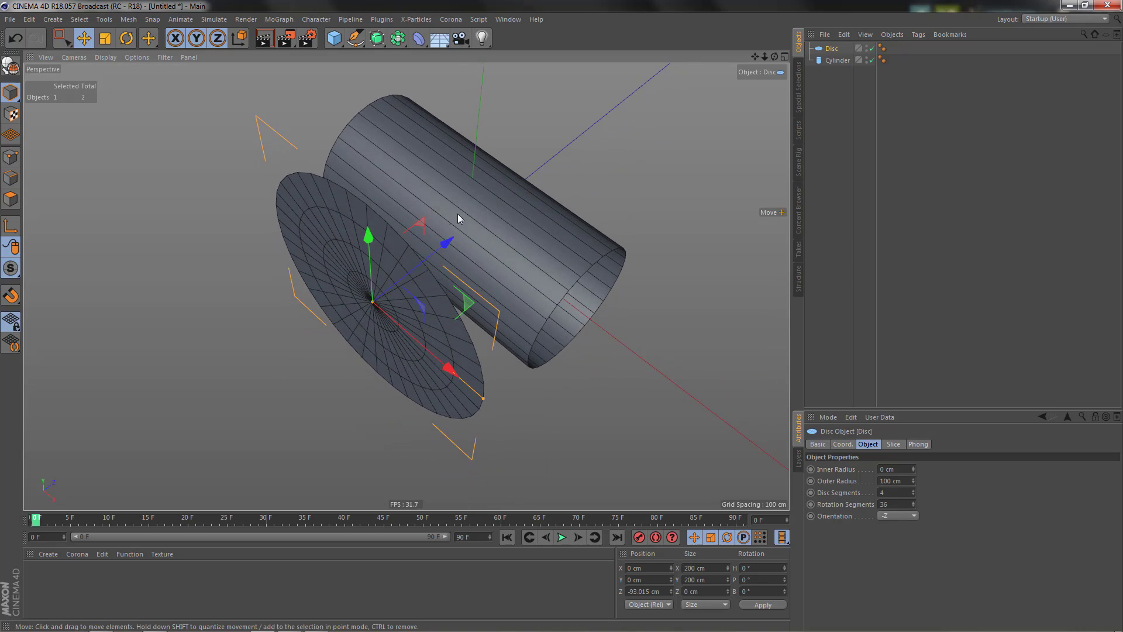
pyautogui.keyDown('alt'); pyautogui.moveTo(497, 264); pyautogui.dragTo(482, 308); pyautogui.keyUp('alt')
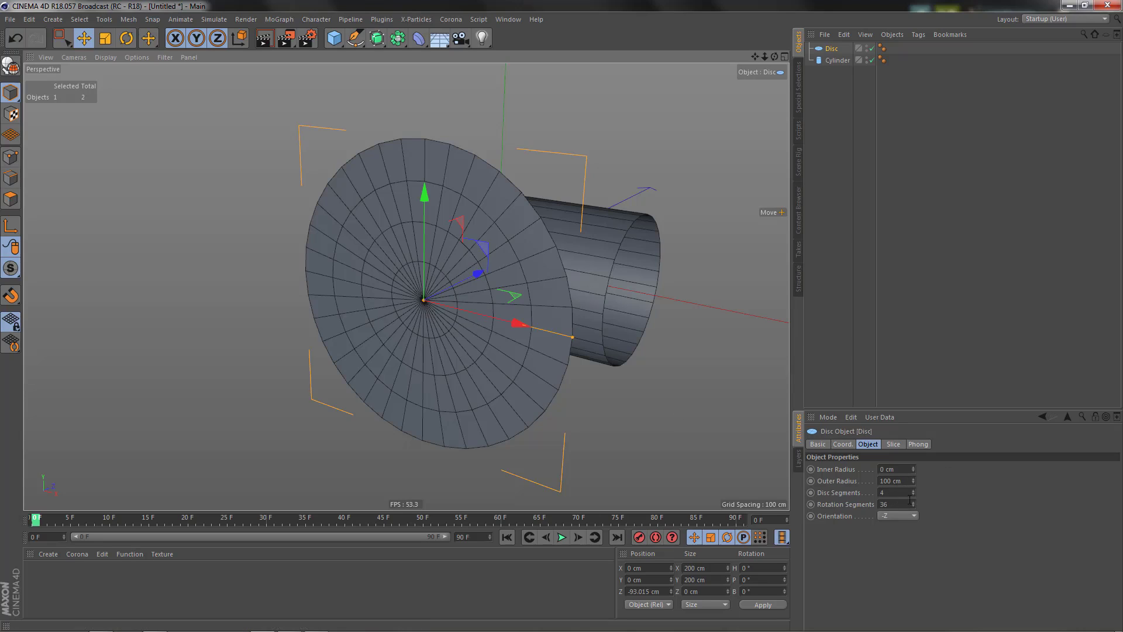
# Reduce the disc to 1 disc segment and set its outer radius to 30 cm.
pyautogui.moveTo(914, 492); pyautogui.dragTo(914, 510)
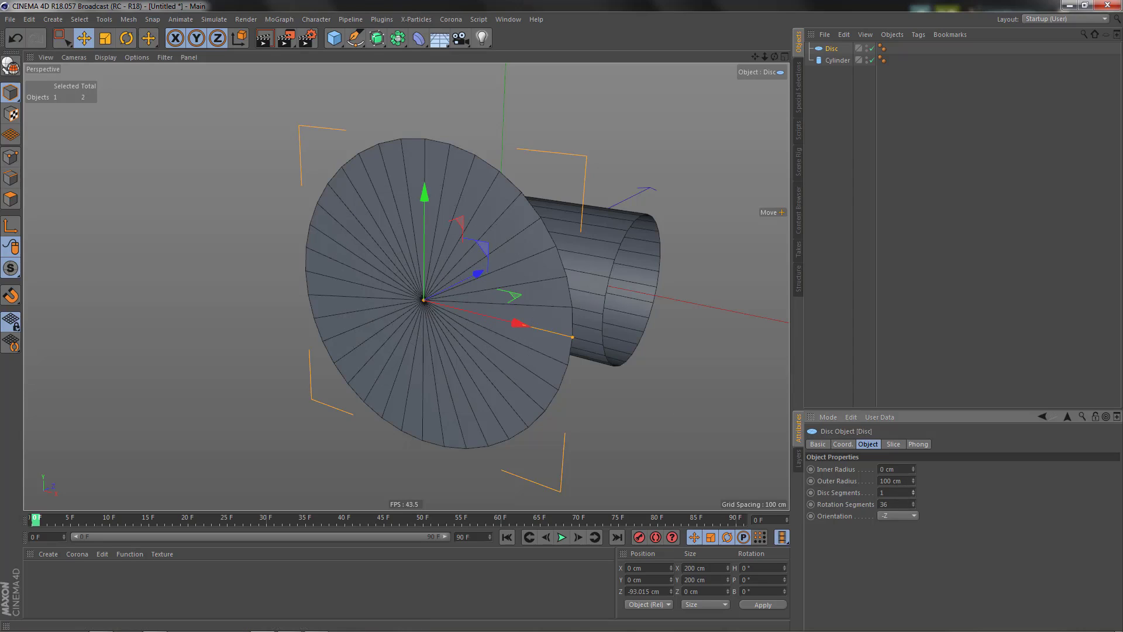
pyautogui.keyDown('alt'); pyautogui.moveTo(529, 368); pyautogui.dragTo(553, 318); pyautogui.keyUp('alt')
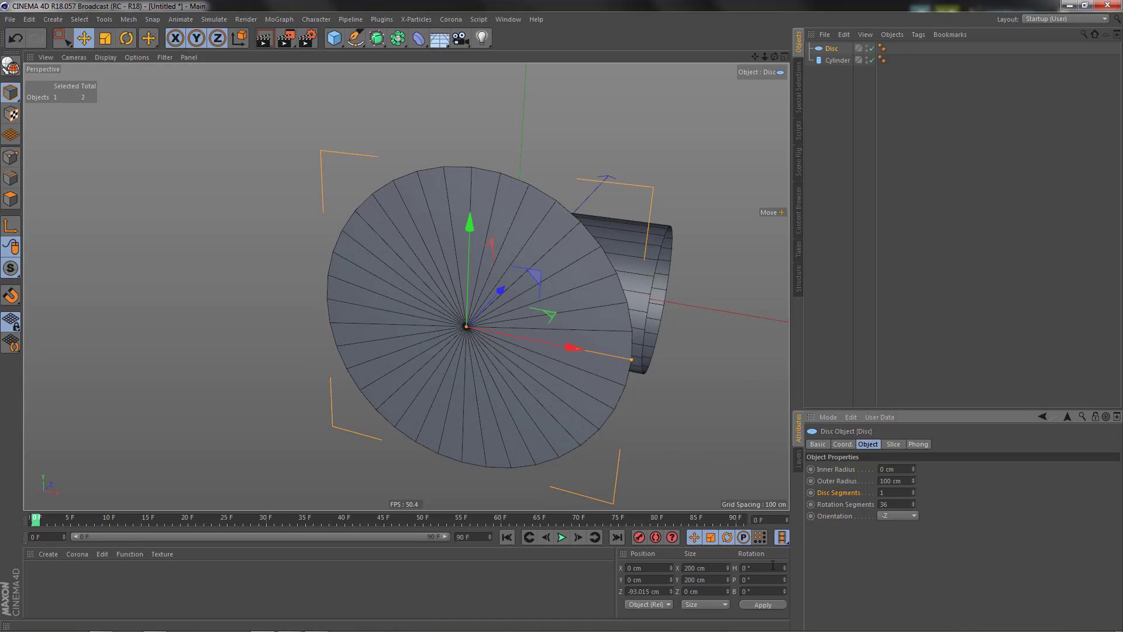
pyautogui.click(907, 481)
pyautogui.write('30')
pyautogui.press('Return')
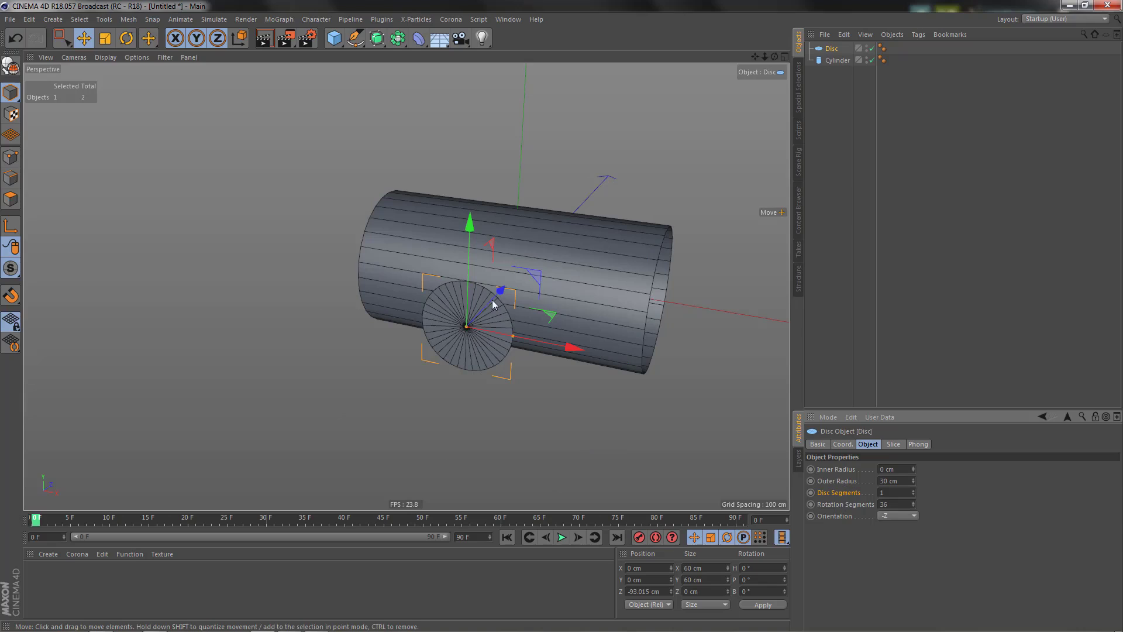
# Switch to the maximized Front view and display the objects as wireframes, with the disc and cylinder filling the view.
pyautogui.middleClick(476, 330)
pyautogui.middleClick(577, 413)
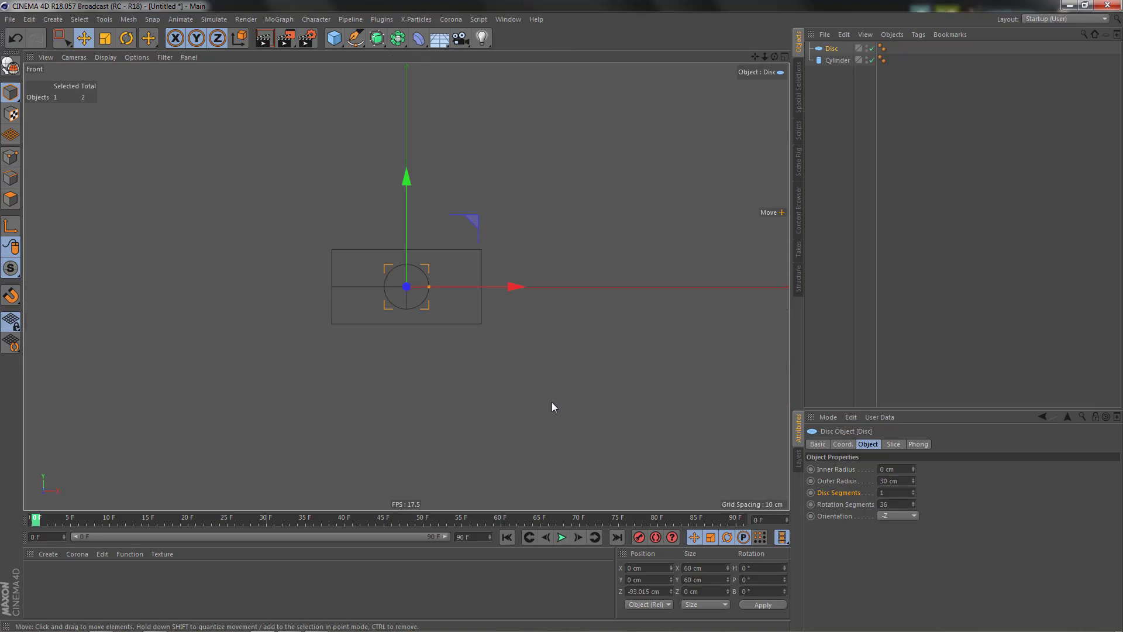
pyautogui.press('n')
pyautogui.press('h')
pyautogui.keyDown('alt'); pyautogui.moveTo(403, 296); pyautogui.dragTo(498, 309, button='middle'); pyautogui.keyUp('alt')
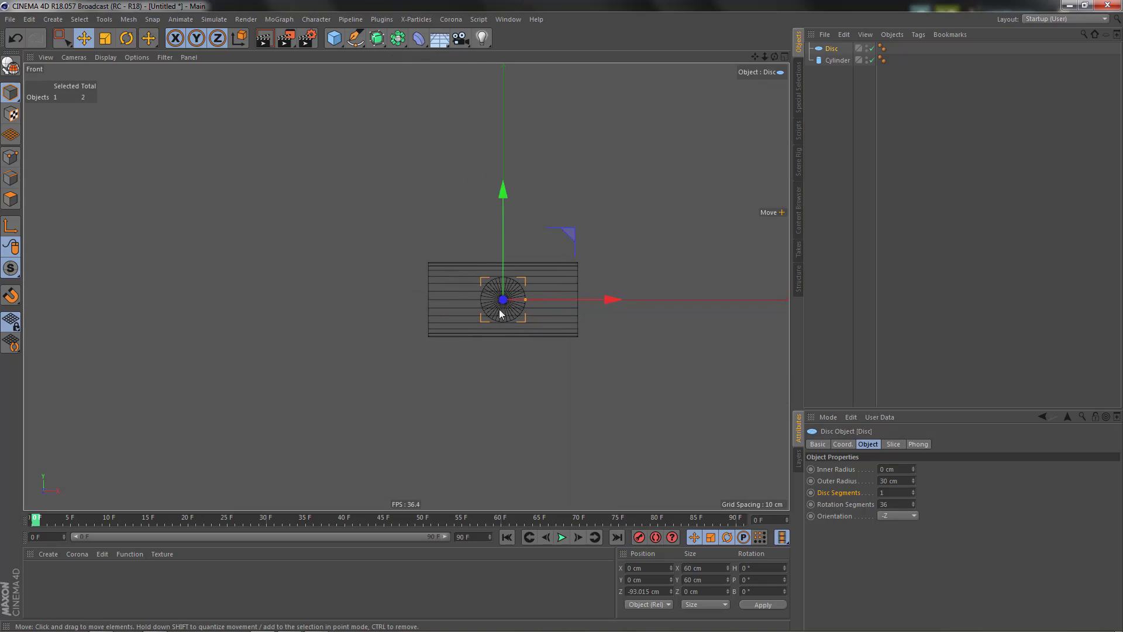
pyautogui.keyDown('alt'); pyautogui.moveTo(496, 298); pyautogui.dragTo(569, 284, button='right'); pyautogui.keyUp('alt')
pyautogui.moveTo(550, 297)
pyautogui.keyDown('alt'); pyautogui.mouseDown(button='middle')
pyautogui.moveTo(521, 325)
pyautogui.moveTo(491, 326)
pyautogui.mouseUp(button='middle'); pyautogui.keyUp('alt')
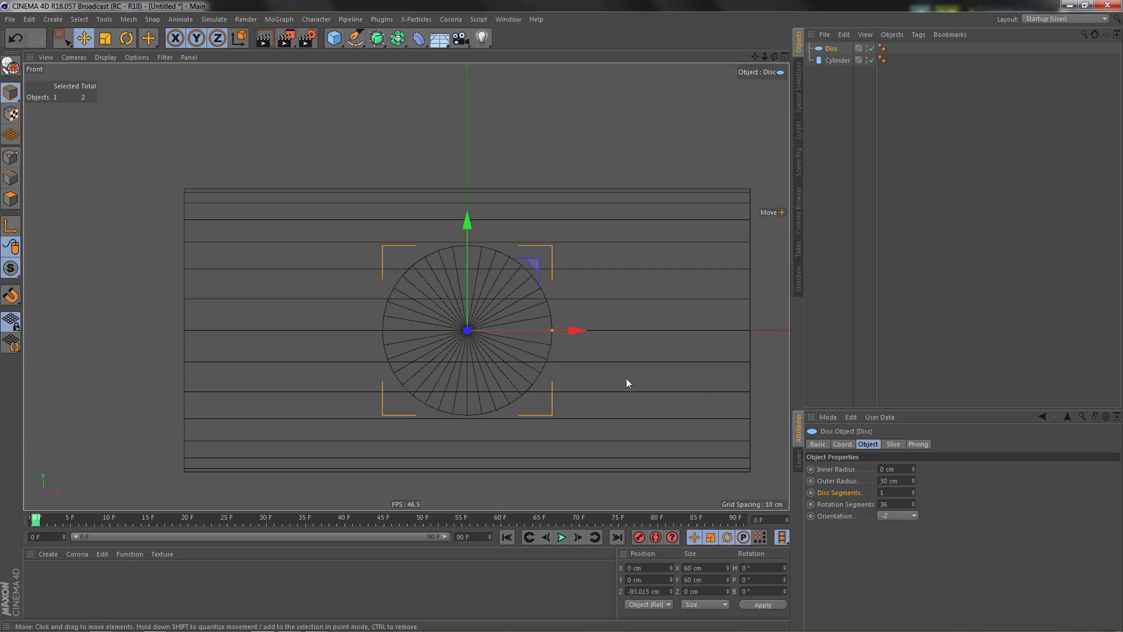
# Set the disc's rotation segments to 16.
pyautogui.click(883, 504)
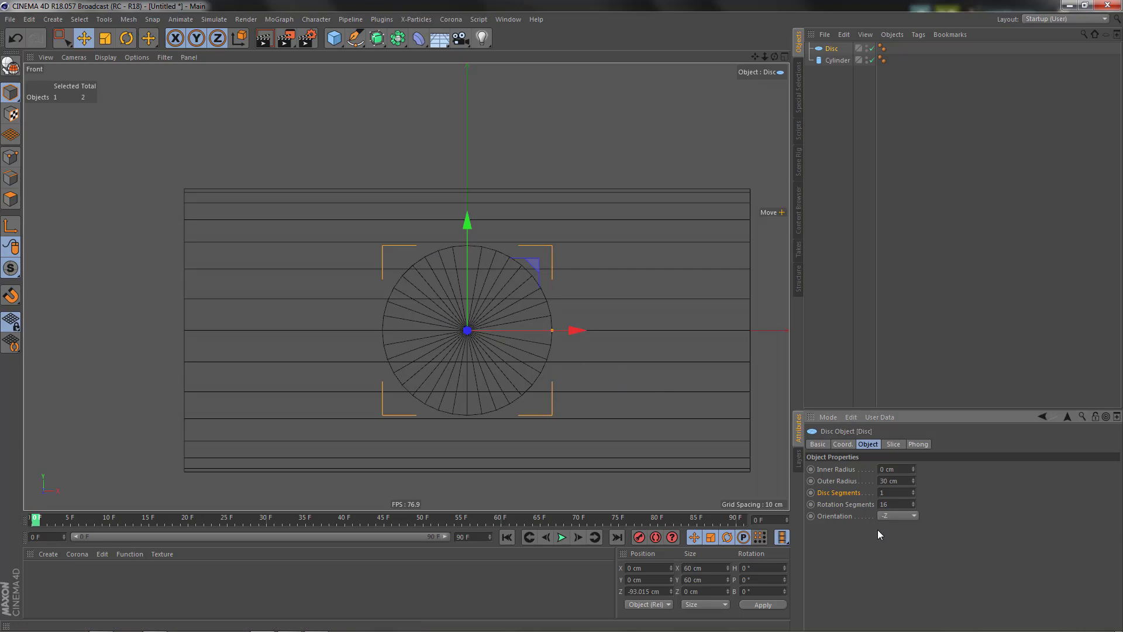
pyautogui.write('16')
pyautogui.press('Return')
pyautogui.scroll(3, 553, 372)
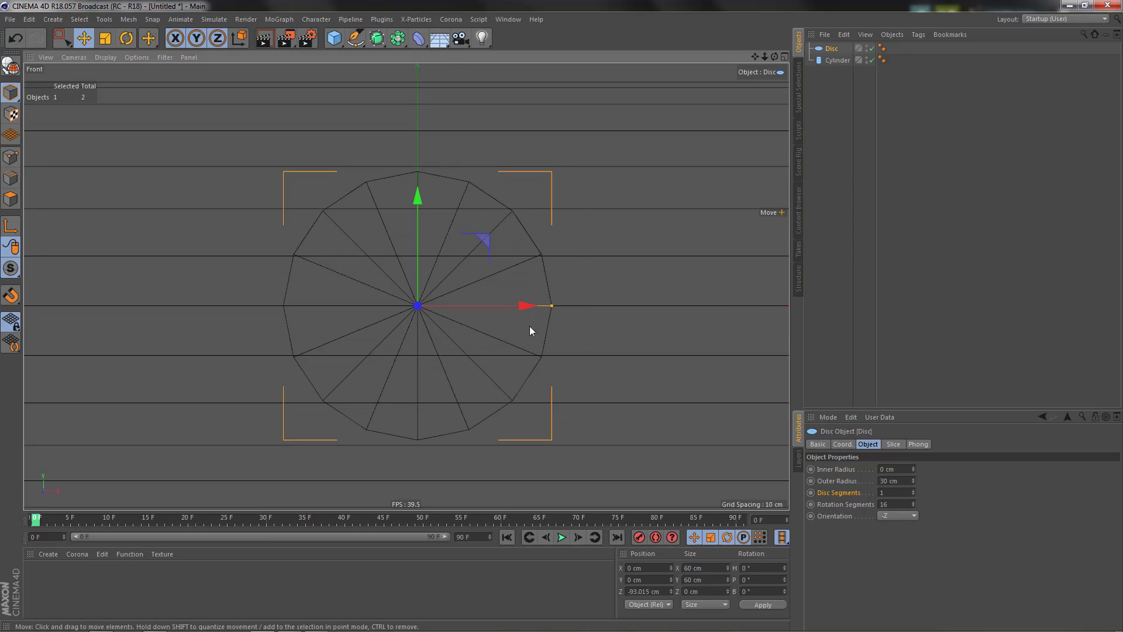
pyautogui.scroll(-4, 484, 300)
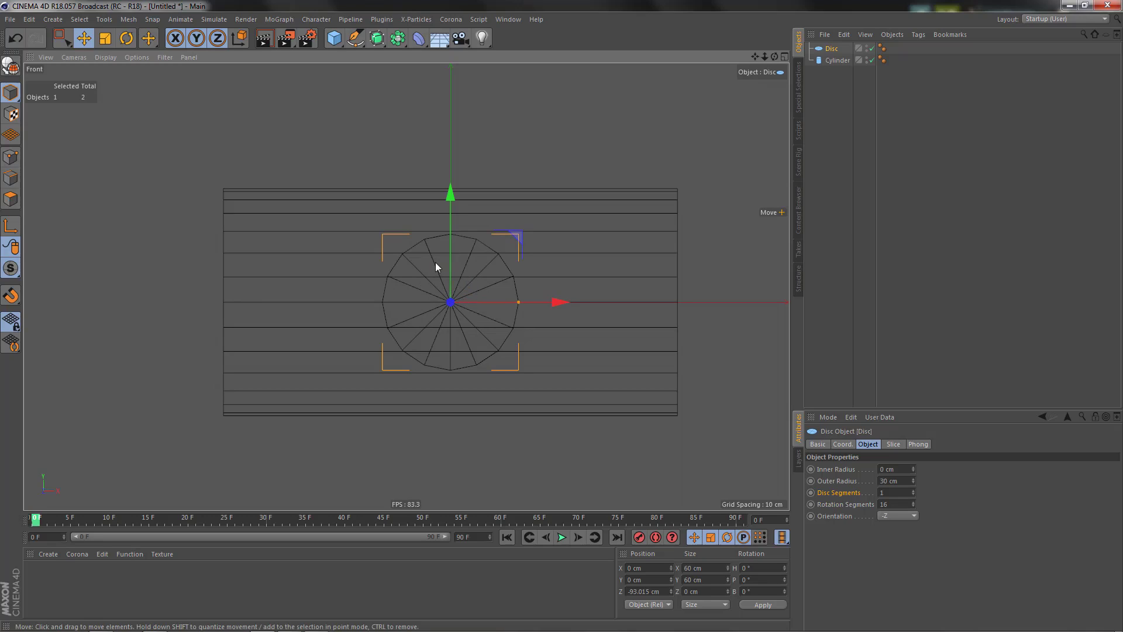
# Enlarge the disc's outer radius to 35 cm and check its upper edge against the cylinder's lines.
pyautogui.scroll(3, 458, 291)
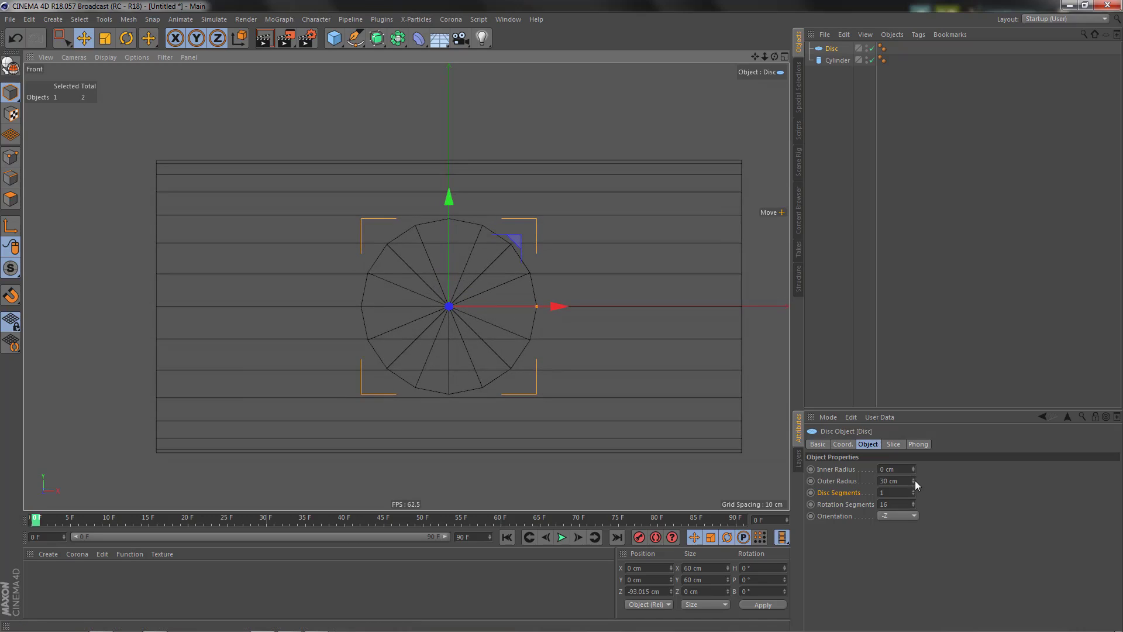
pyautogui.moveTo(914, 479); pyautogui.dragTo(914, 465)
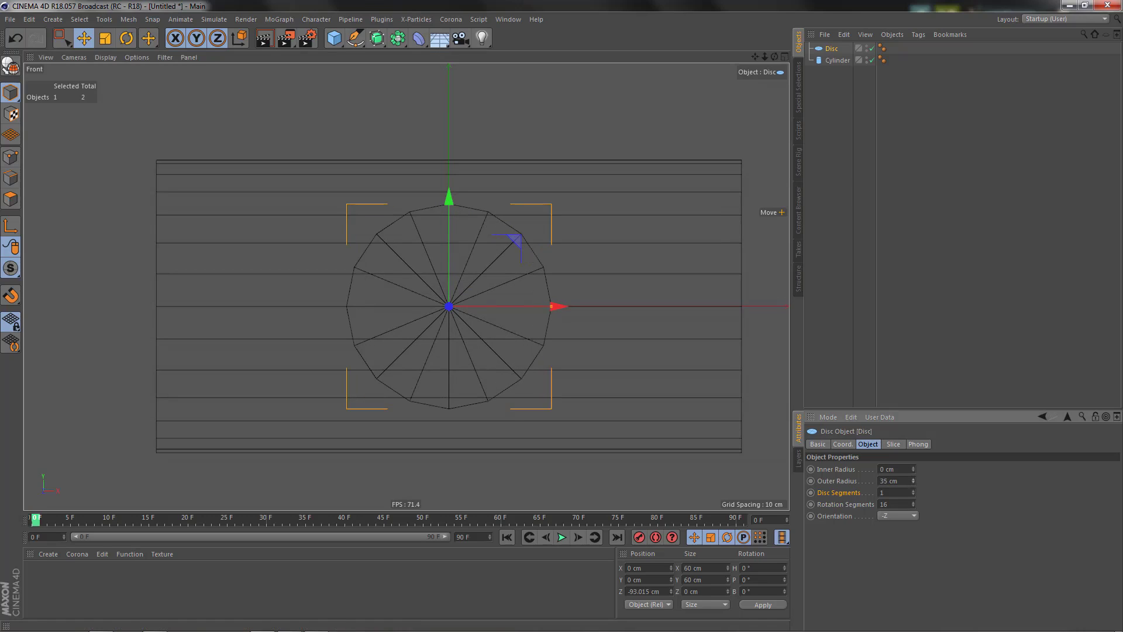
pyautogui.keyDown('alt'); pyautogui.moveTo(636, 355); pyautogui.dragTo(695, 405, button='middle'); pyautogui.keyUp('alt')
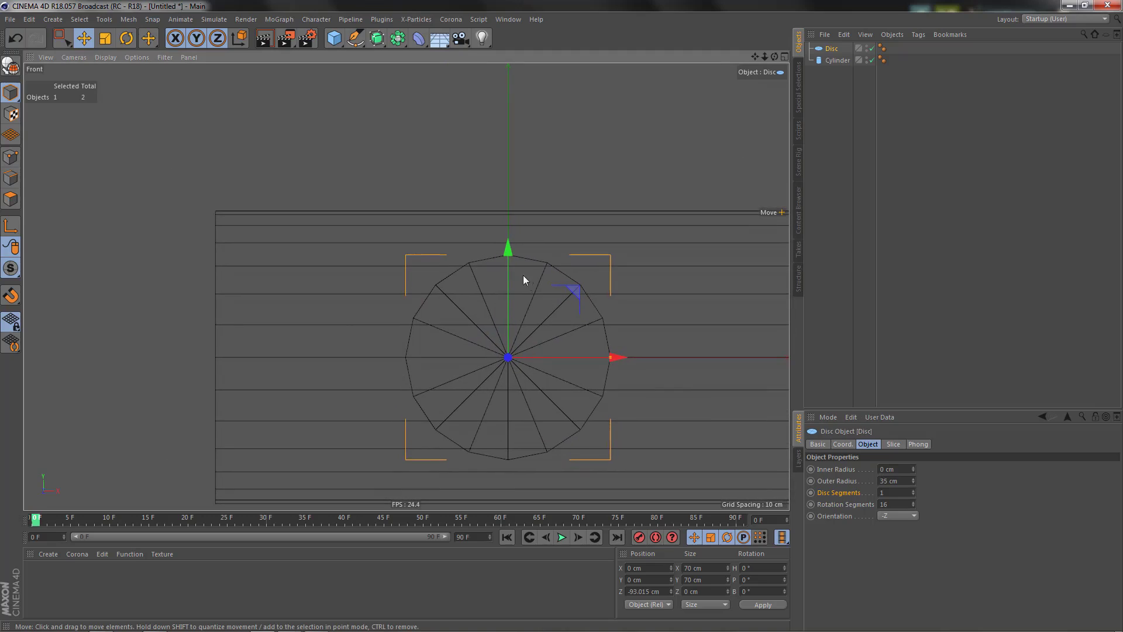
pyautogui.keyDown('alt'); pyautogui.moveTo(504, 251); pyautogui.dragTo(551, 236, button='right'); pyautogui.keyUp('alt')
pyautogui.scroll(2, 515, 250)
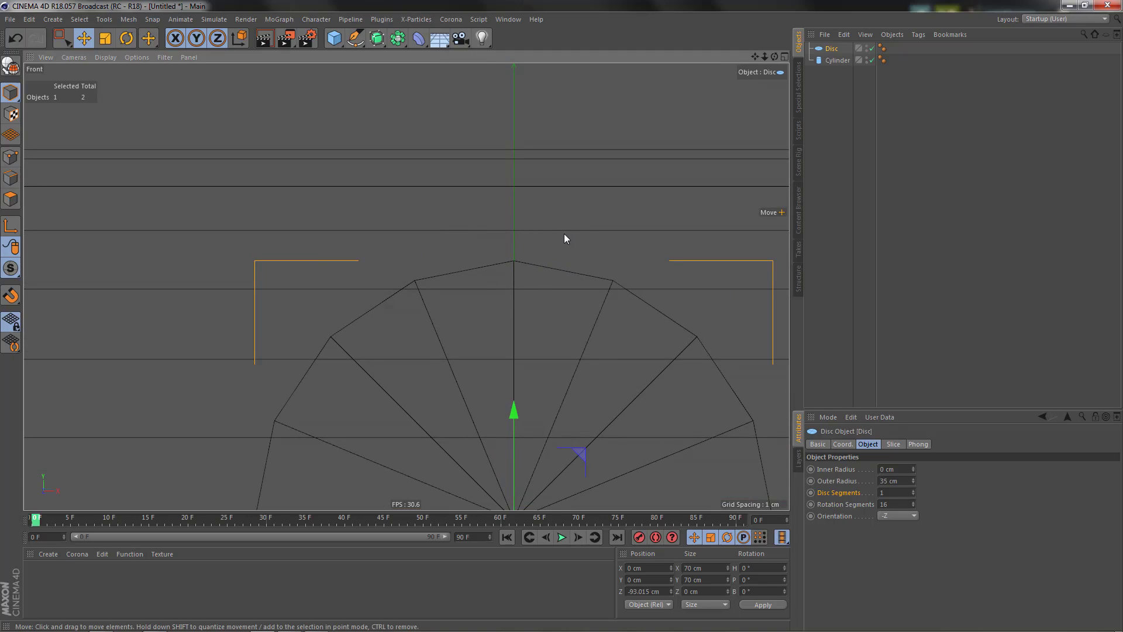
# With Doodle Paint, outline a four-sided polygon between the disc's upper-left edge and the cylinder line above it.
pyautogui.click(104, 20)
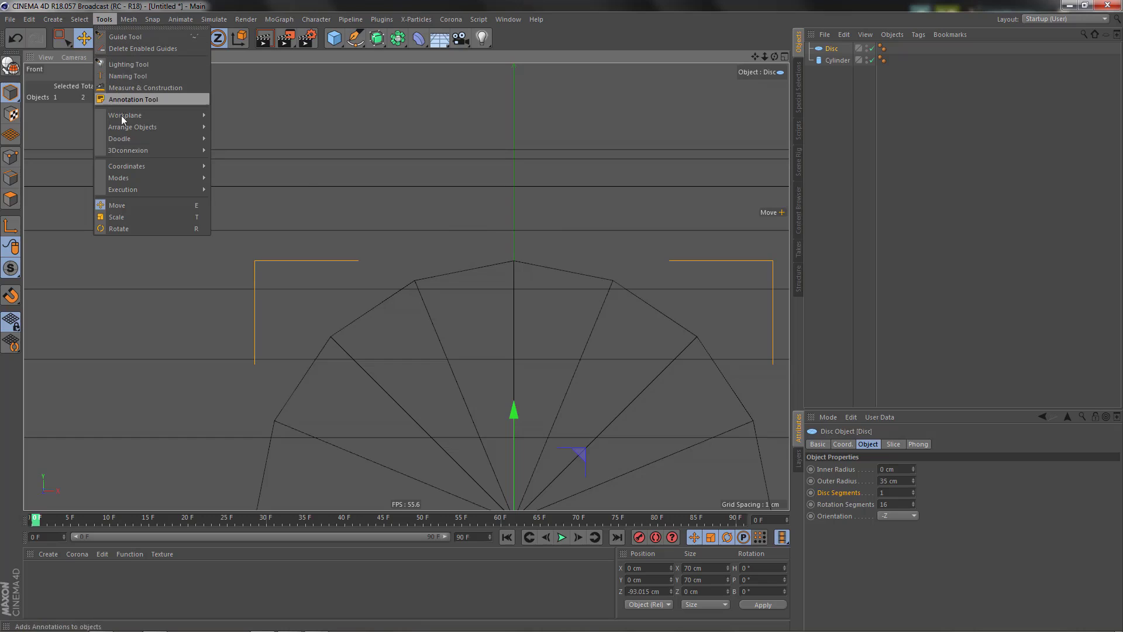
pyautogui.moveTo(175, 138)
pyautogui.click(240, 139)
pyautogui.scroll(3, 482, 251)
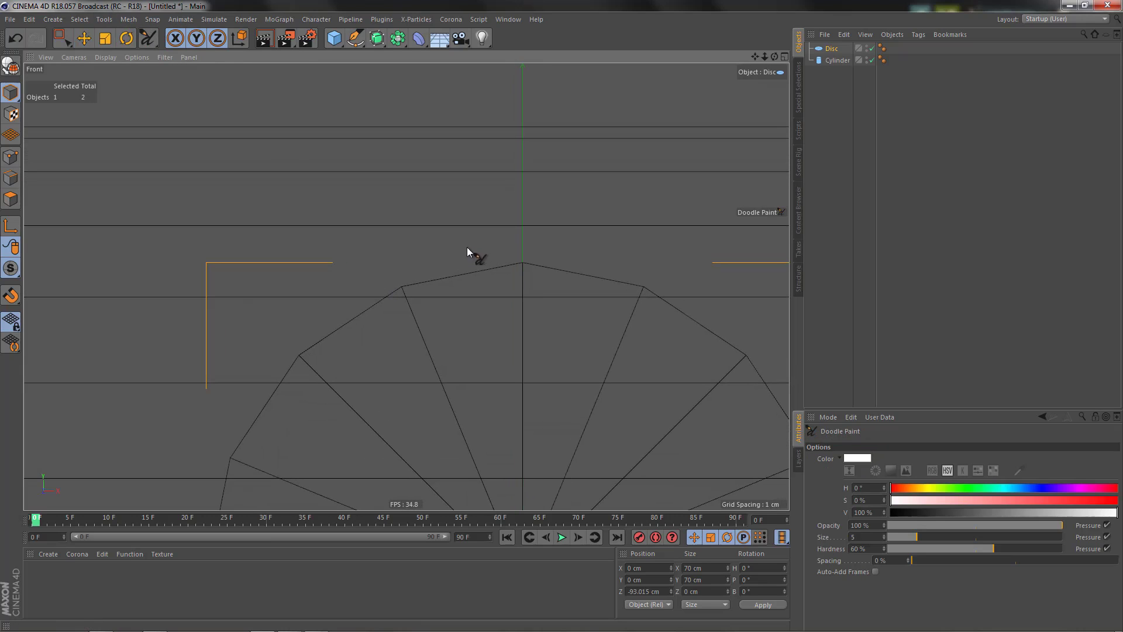
pyautogui.moveTo(523, 226); pyautogui.dragTo(523, 255)
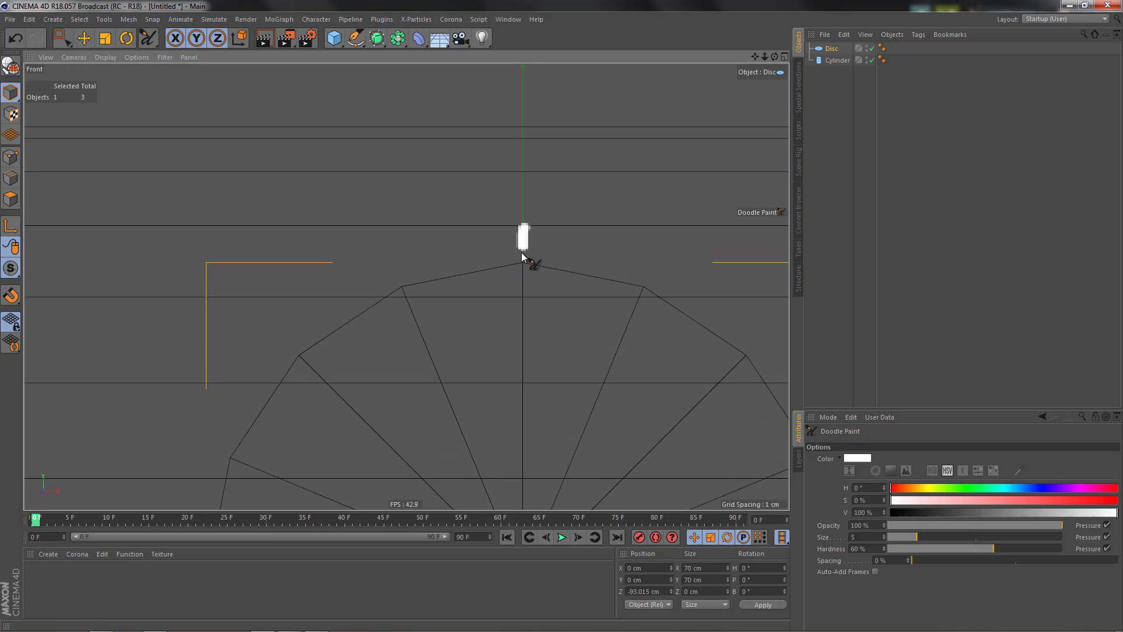
pyautogui.moveTo(381, 227); pyautogui.dragTo(526, 226)
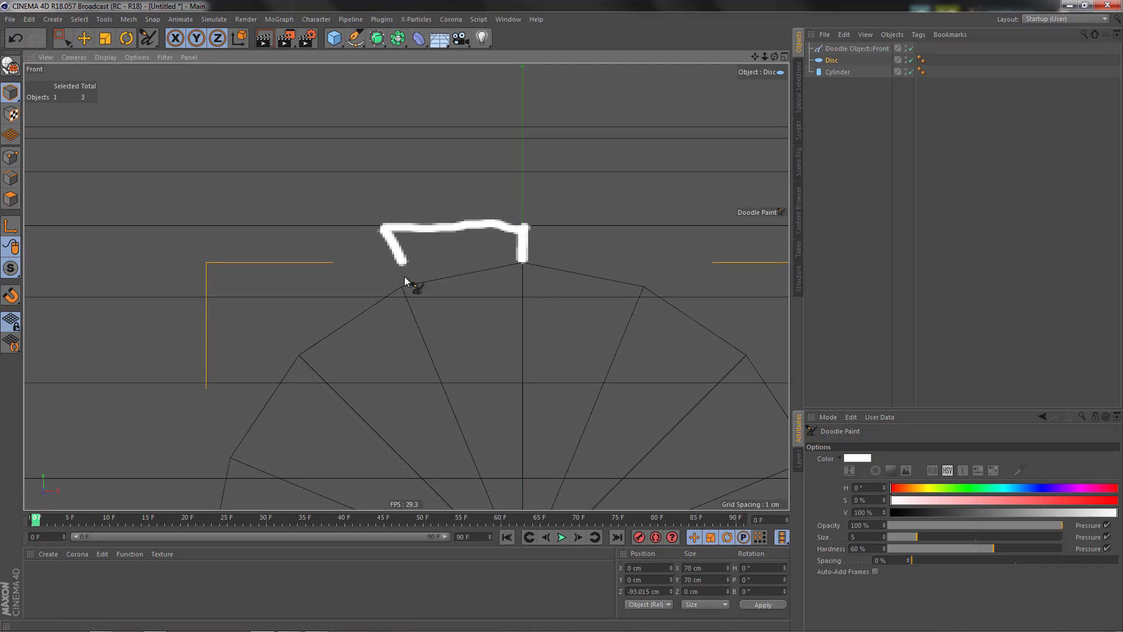
pyautogui.moveTo(410, 285); pyautogui.dragTo(510, 264)
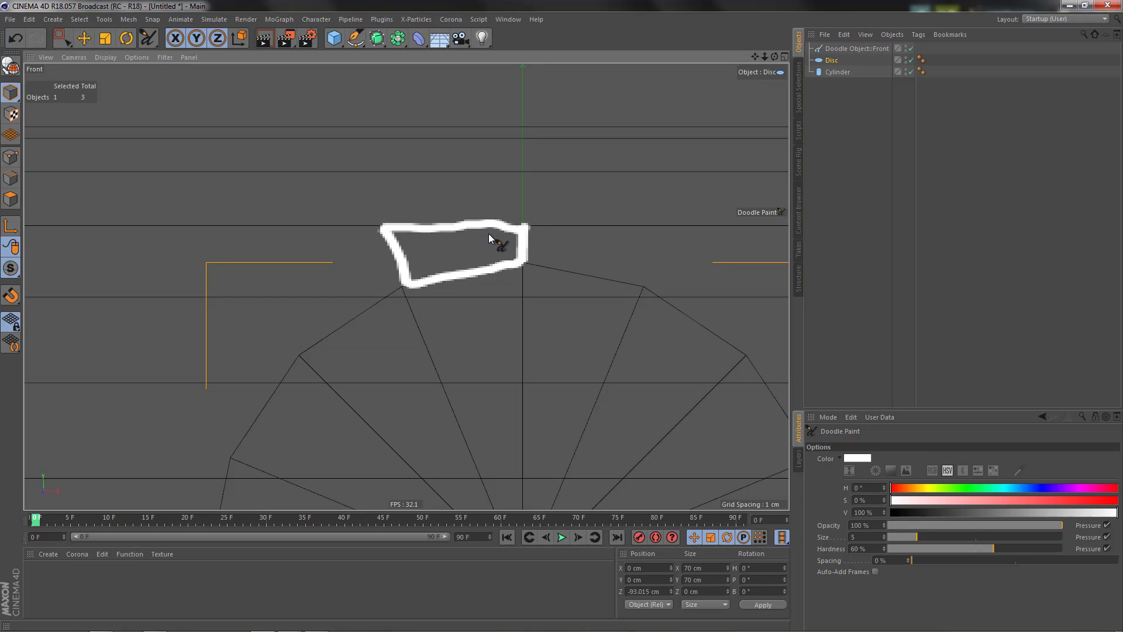
pyautogui.keyDown('alt'); pyautogui.moveTo(491, 264); pyautogui.dragTo(505, 243, button='middle'); pyautogui.keyUp('alt')
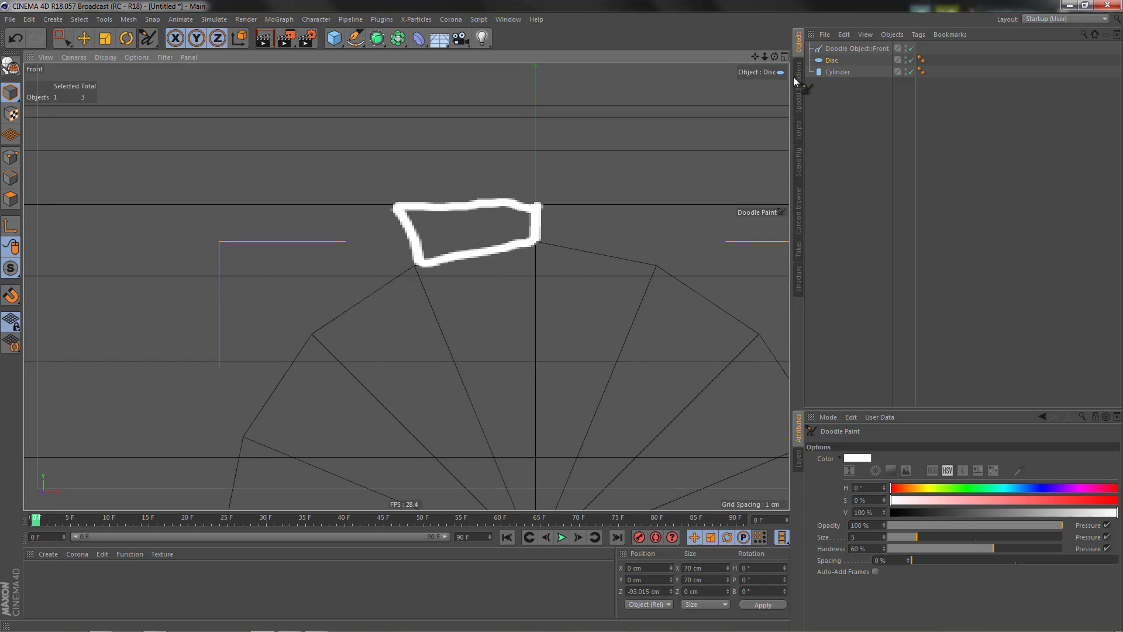
# Delete the doodle object from the scene.
pyautogui.click(842, 50)
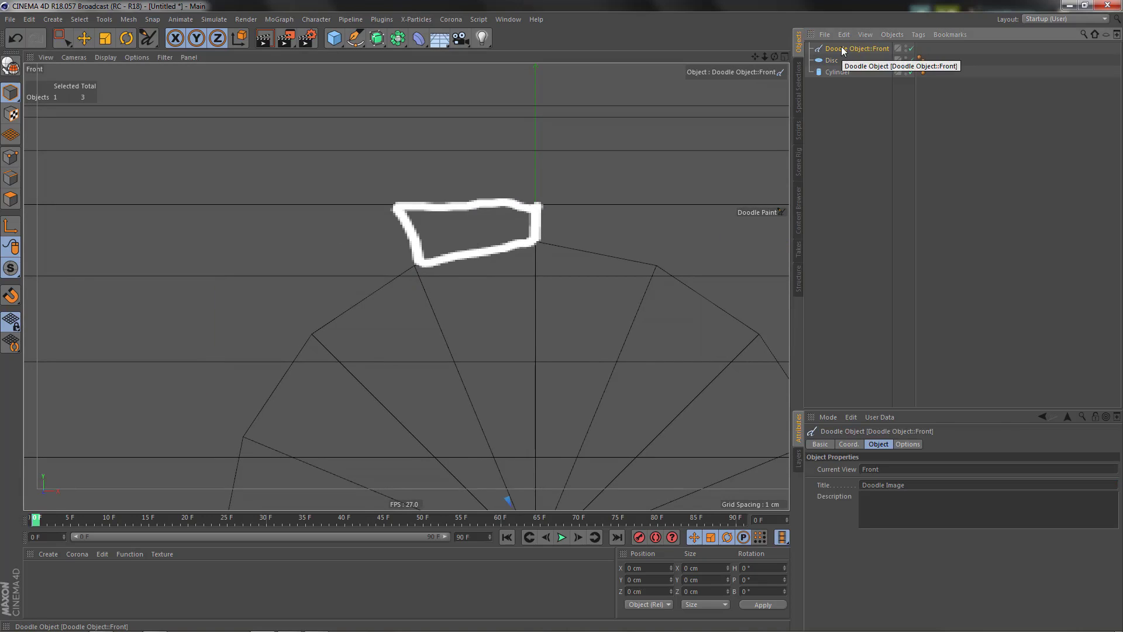
pyautogui.press('Delete')
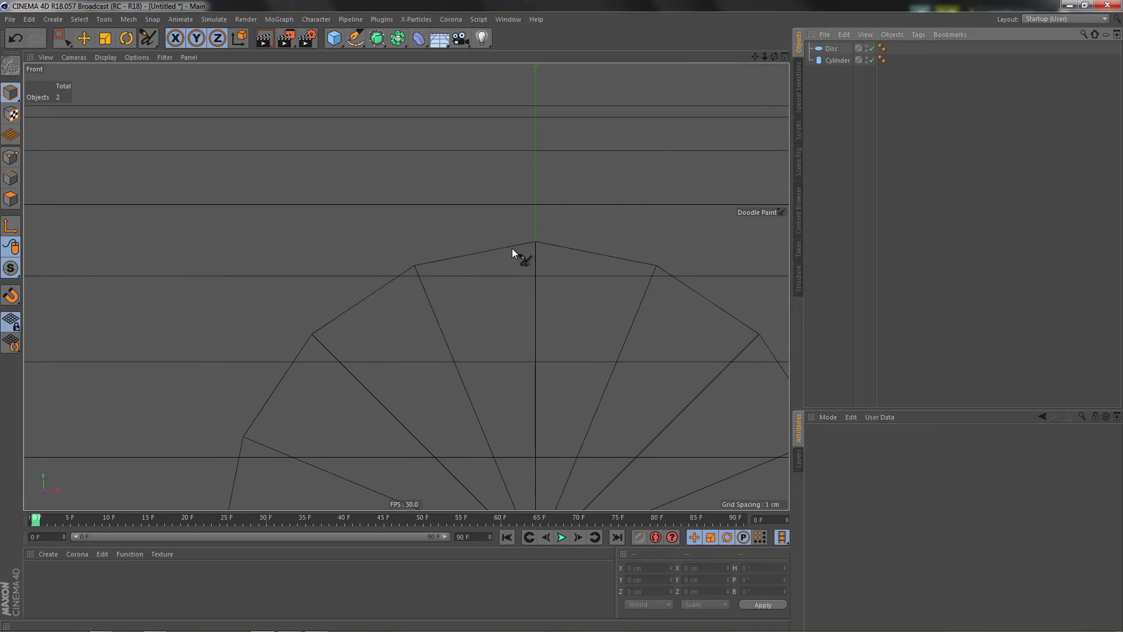
pyautogui.keyDown('alt'); pyautogui.moveTo(512, 250); pyautogui.dragTo(489, 182, button='middle'); pyautogui.keyUp('alt')
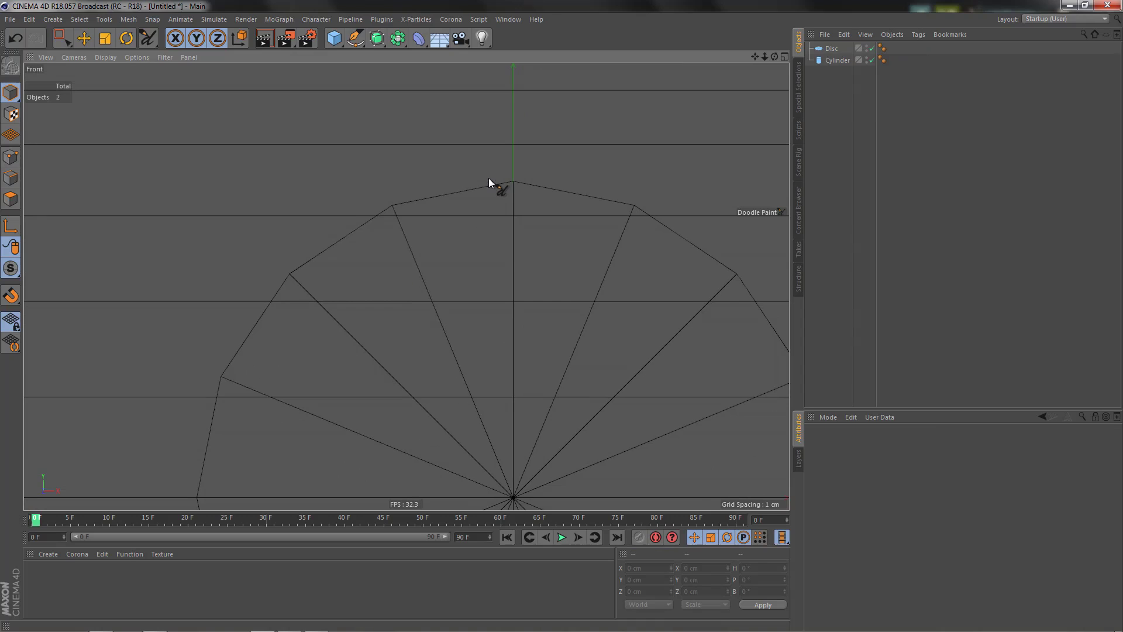
# Set the disc's inner radius to 30 cm.
pyautogui.scroll(-10, 489, 178)
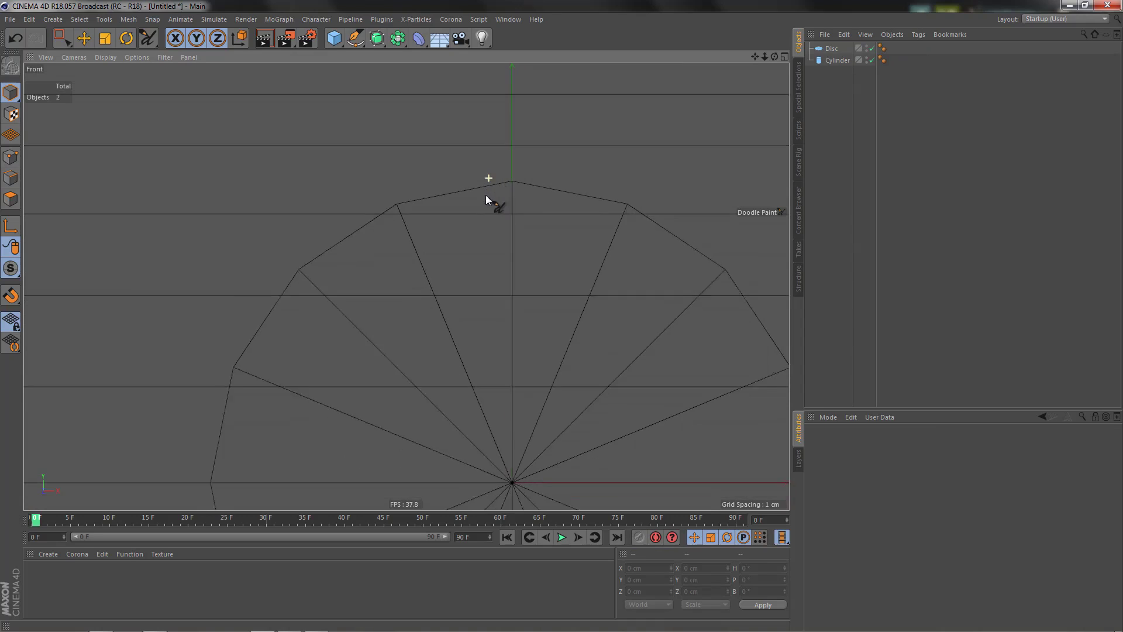
pyautogui.click(834, 50)
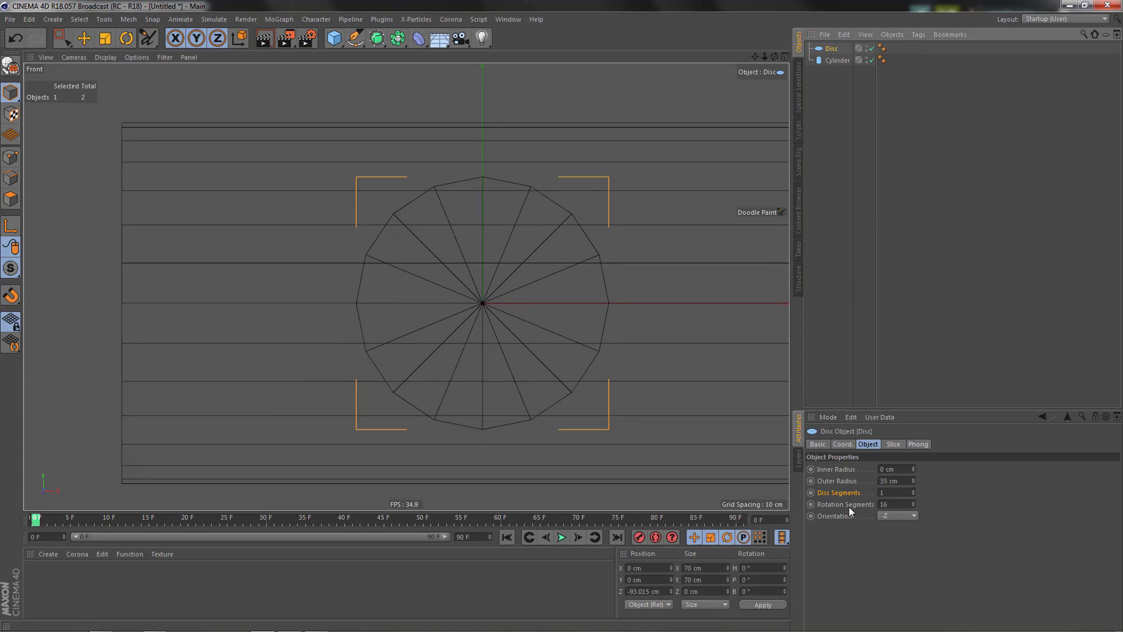
pyautogui.click(895, 469)
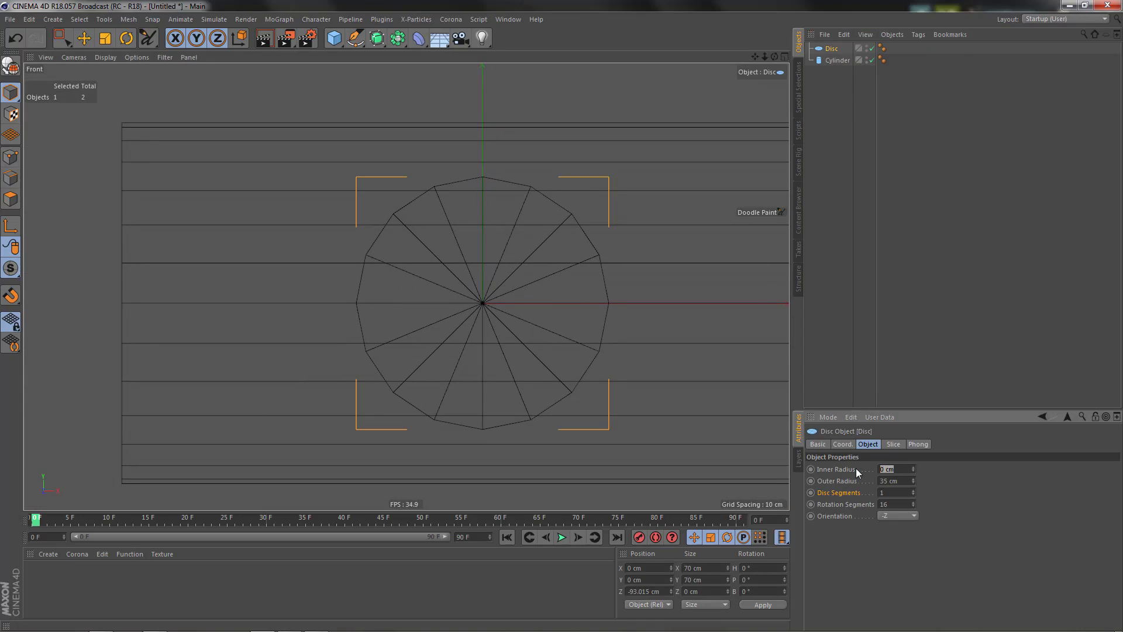
pyautogui.write('30')
pyautogui.press('Return')
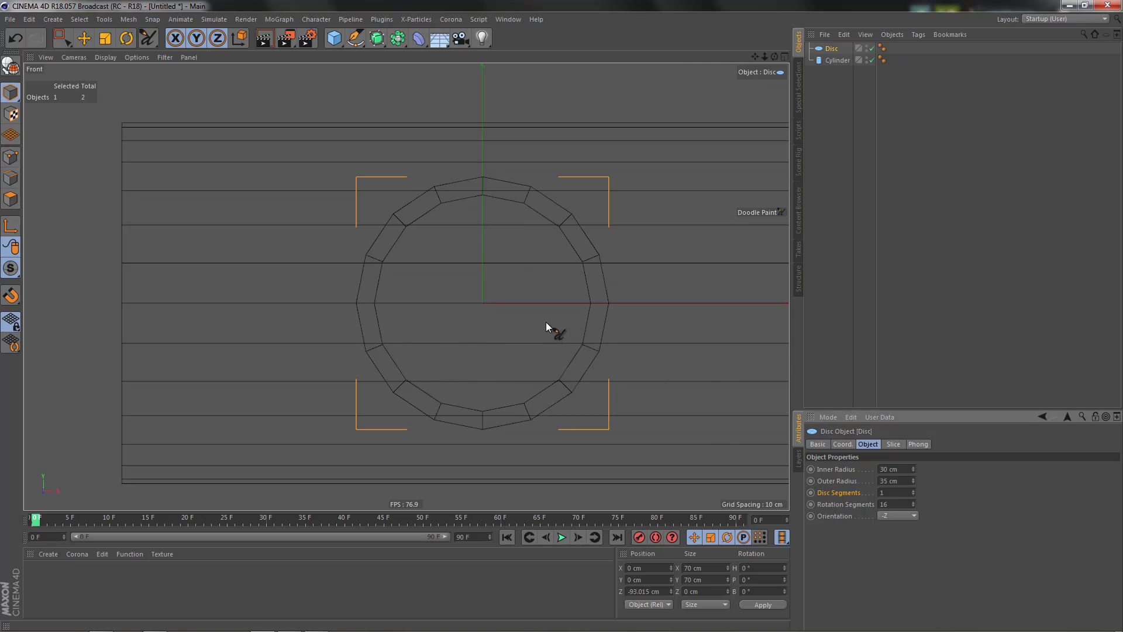
# Make the disc editable and switch to point mode in the front view.
pyautogui.keyDown('alt'); pyautogui.moveTo(546, 322); pyautogui.dragTo(563, 296, button='middle'); pyautogui.keyUp('alt')
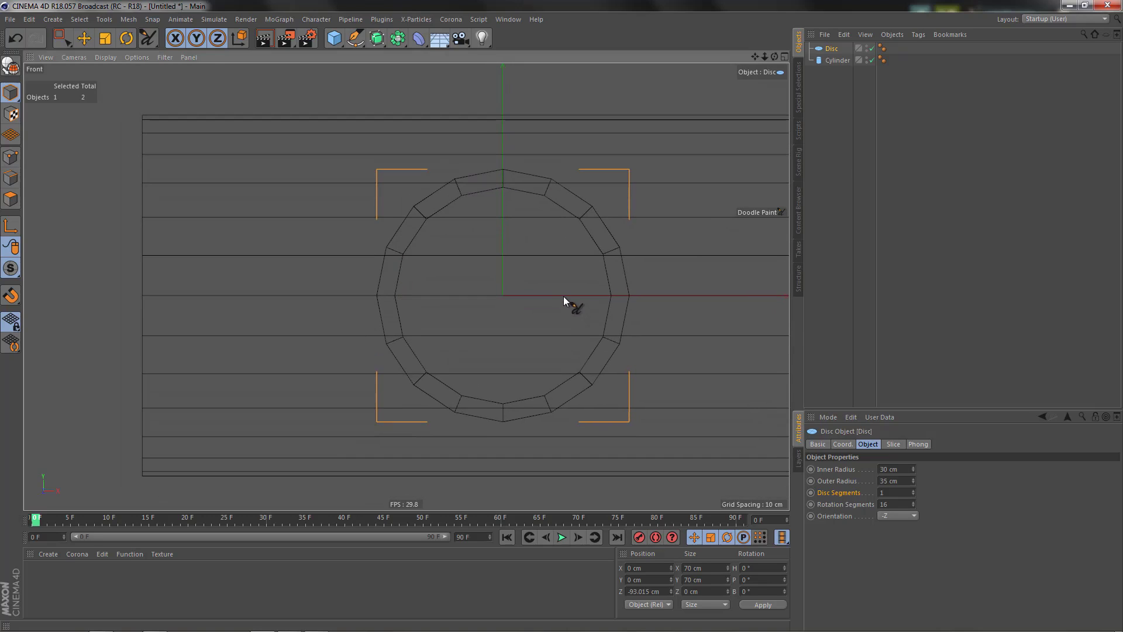
pyautogui.press('F1')
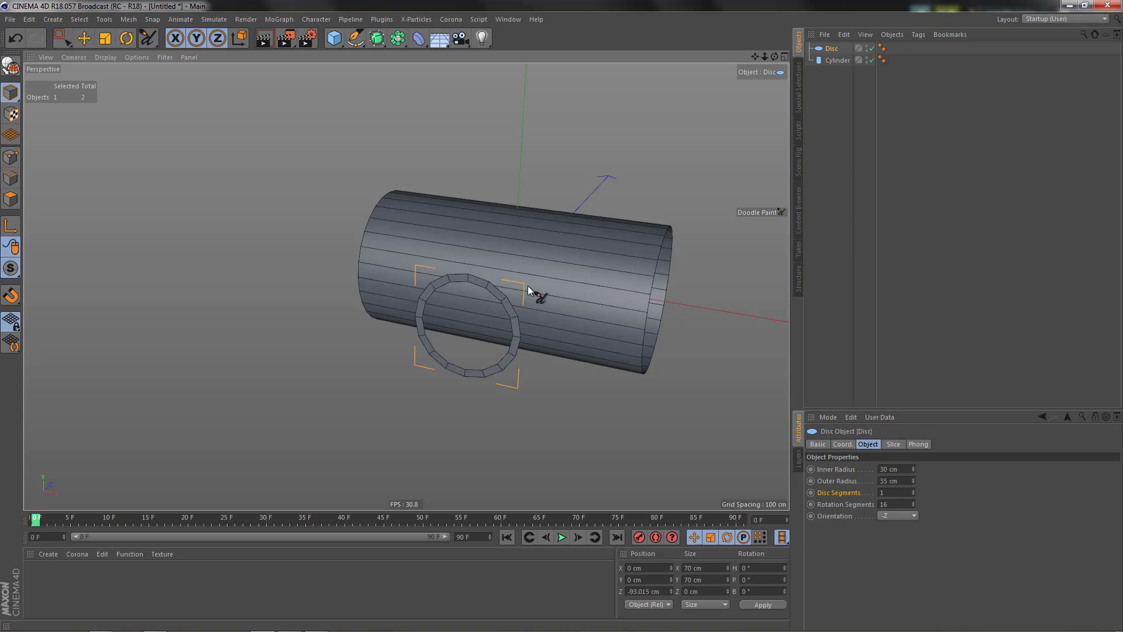
pyautogui.keyDown('alt'); pyautogui.moveTo(526, 285); pyautogui.dragTo(539, 288); pyautogui.keyUp('alt')
pyautogui.middleClick(563, 374)
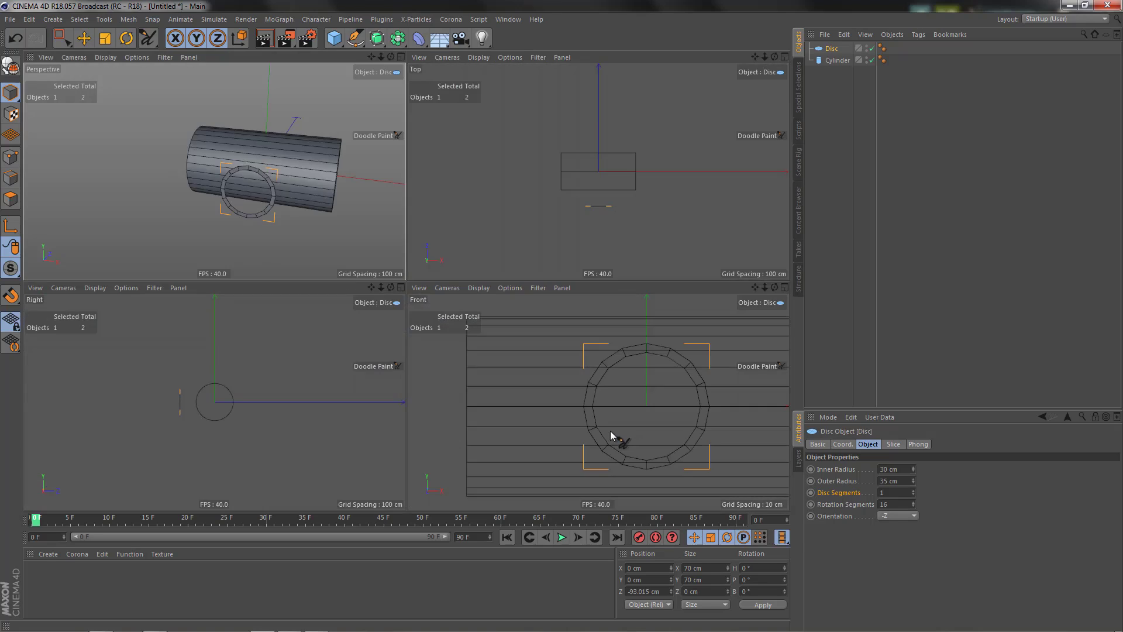
pyautogui.middleClick(610, 431)
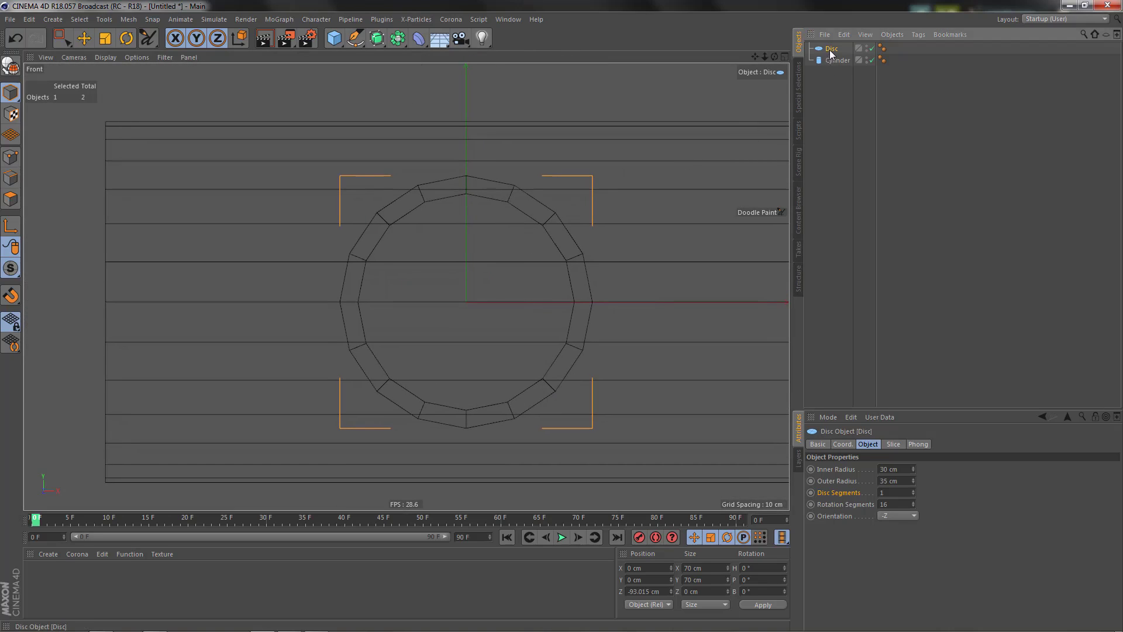
pyautogui.press('c')
pyautogui.keyDown('alt'); pyautogui.moveTo(511, 313); pyautogui.dragTo(548, 307, button='middle'); pyautogui.keyUp('alt')
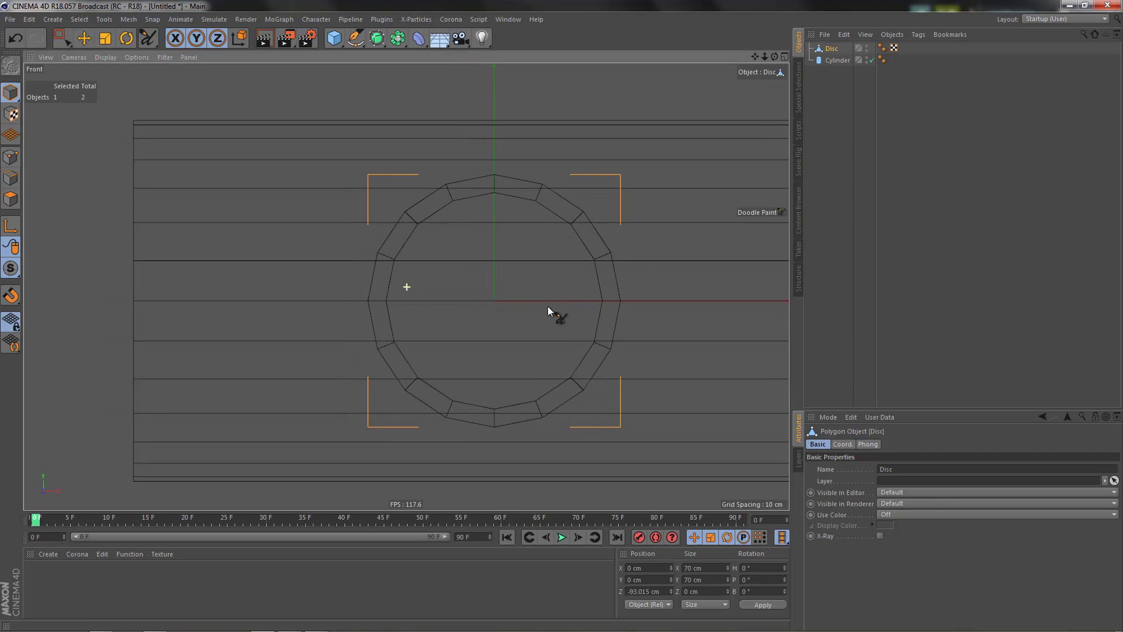
pyautogui.press('Return')
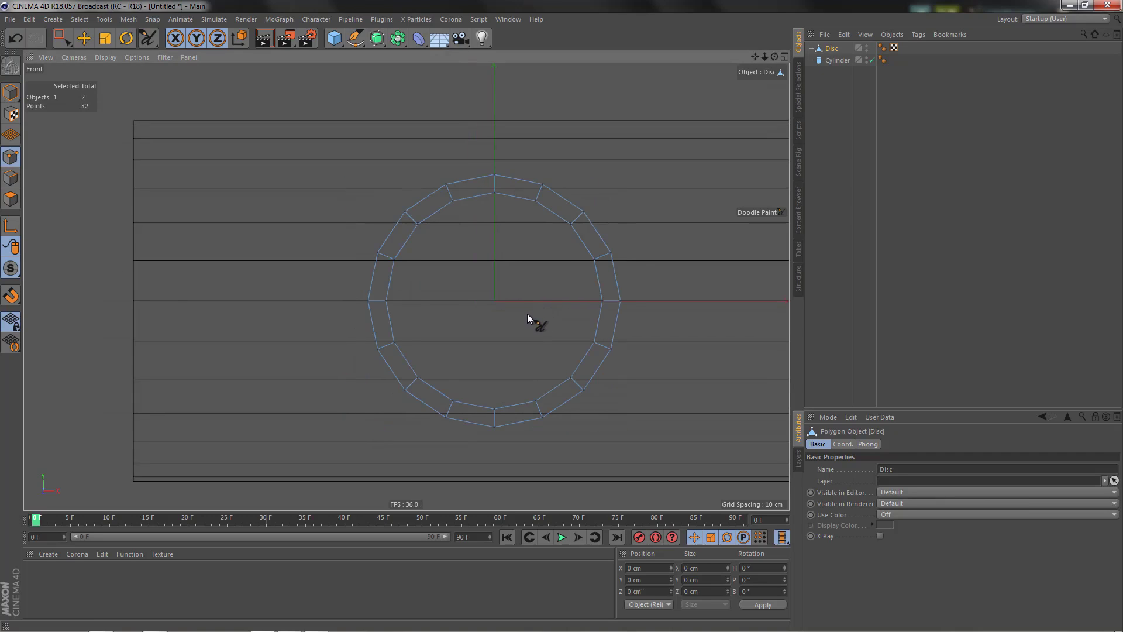
# Delete the disc's points in the right half and lower-left quarter, keeping only the upper-left quarter of the ring.
pyautogui.press('0')
pyautogui.moveTo(520, 170); pyautogui.dragTo(660, 483)
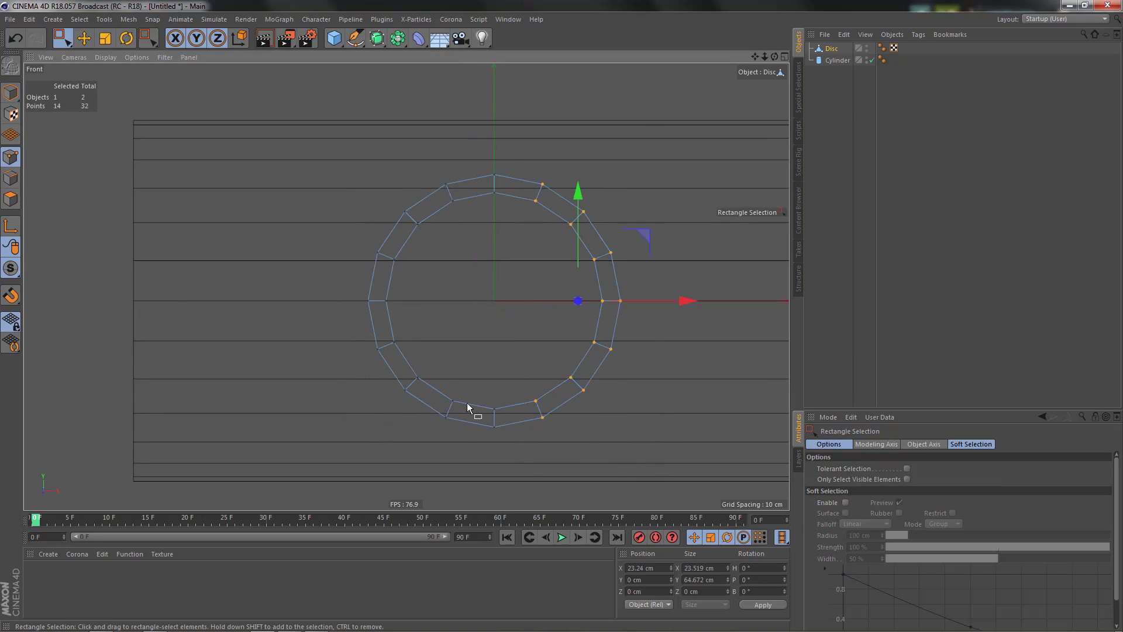
pyautogui.keyDown('shift'); pyautogui.moveTo(367, 329); pyautogui.dragTo(566, 433); pyautogui.keyUp('shift')
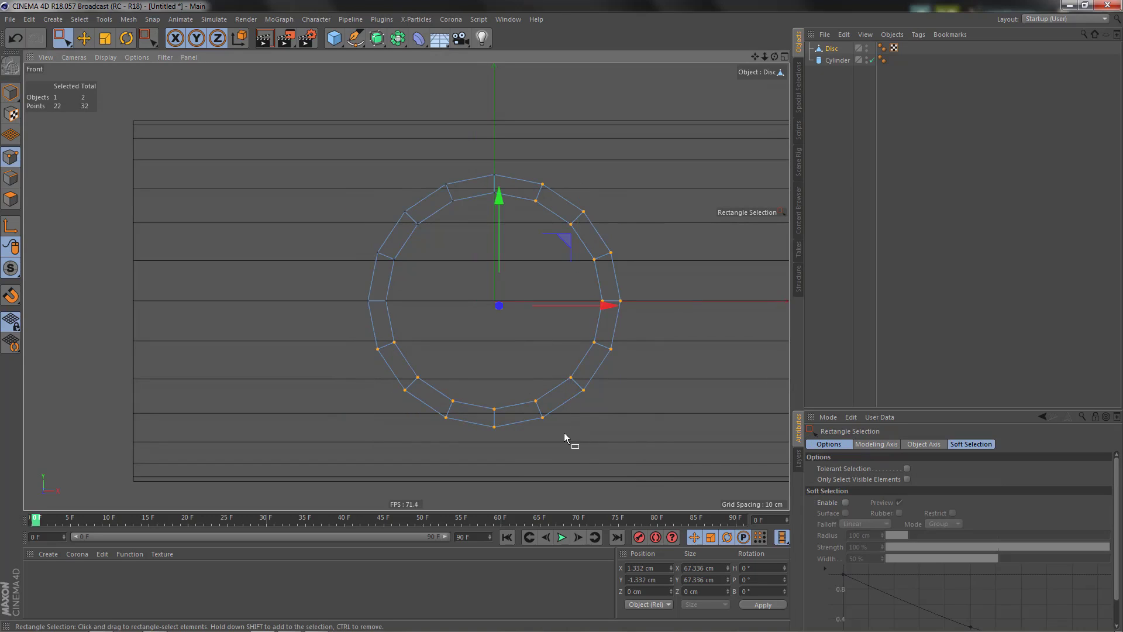
pyautogui.press('Delete')
# Select the outer point next to the arc's top end and enable snapping with Vertex, Edge and Mid Point Snap.
pyautogui.keyDown('alt'); pyautogui.moveTo(443, 212); pyautogui.dragTo(491, 211, button='right'); pyautogui.keyUp('alt')
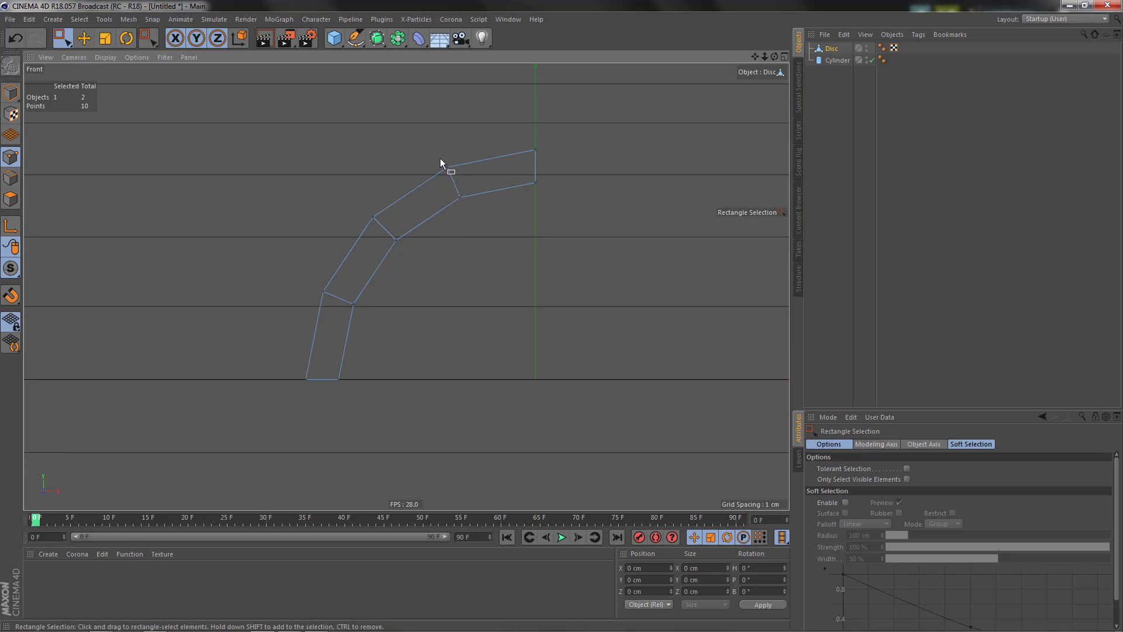
pyautogui.moveTo(440, 158); pyautogui.dragTo(459, 183)
pyautogui.middleClick(416, 238)
pyautogui.middleClick(331, 218)
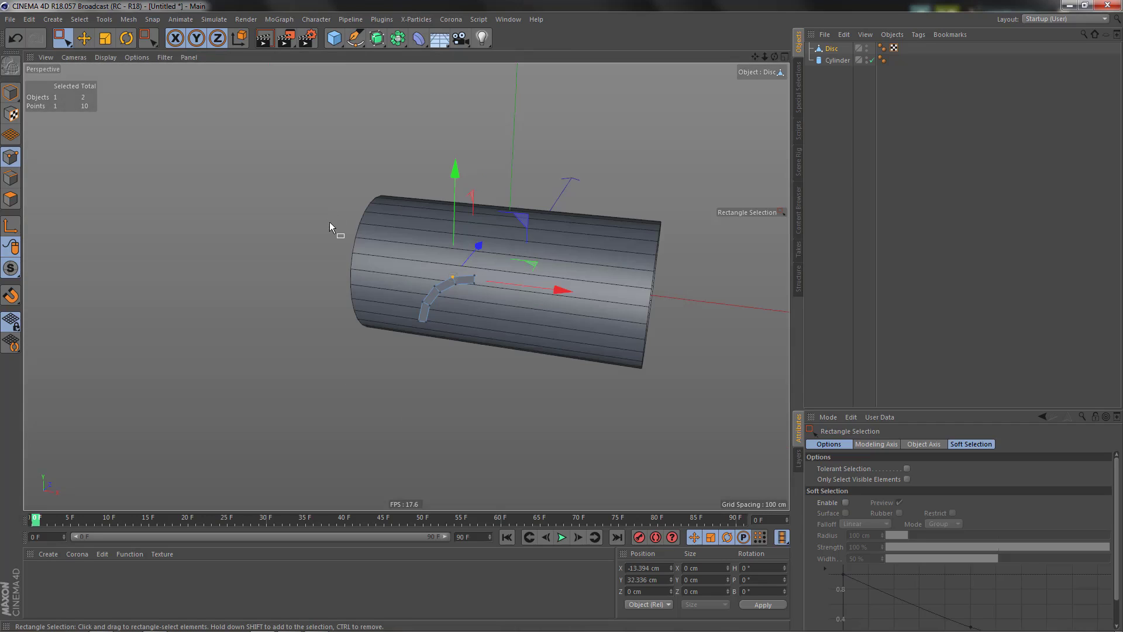
pyautogui.middleClick(500, 339)
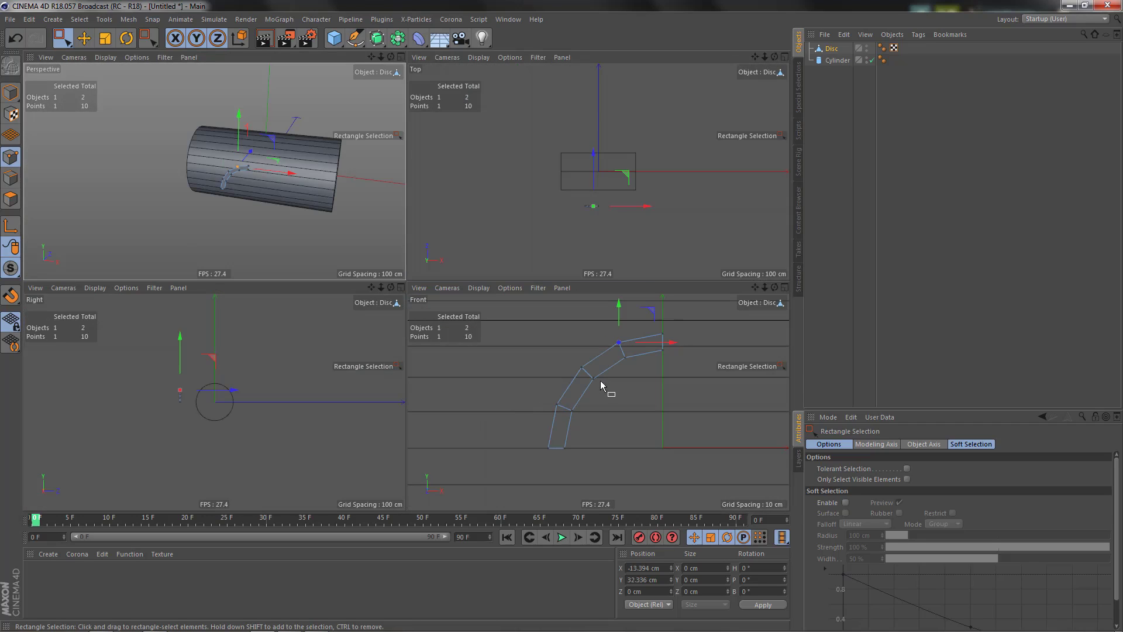
pyautogui.middleClick(600, 380)
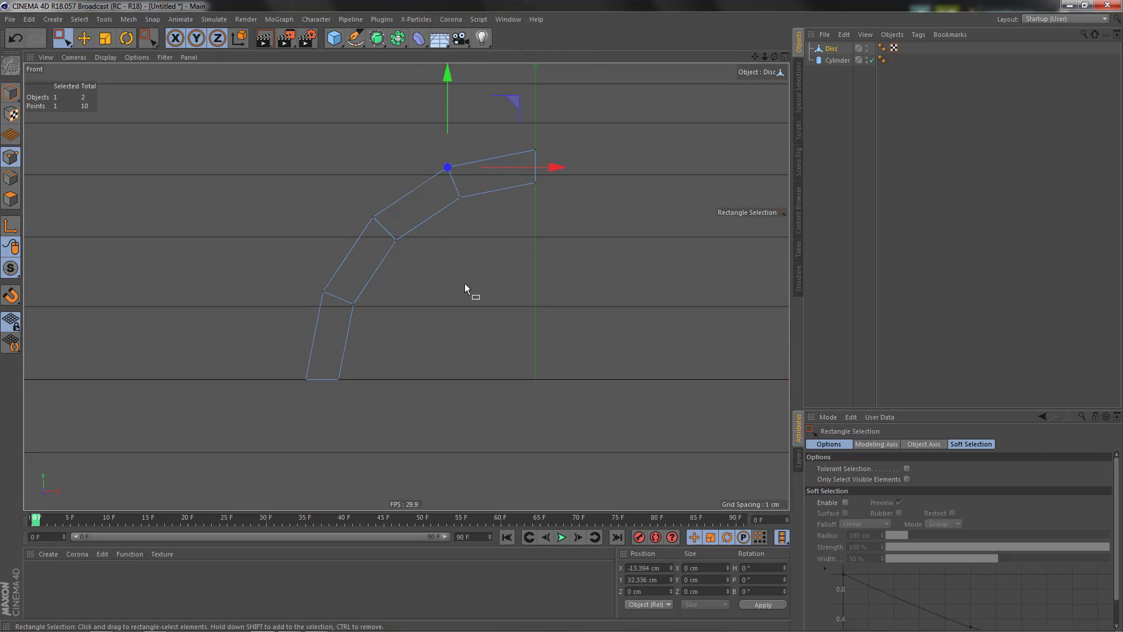
pyautogui.keyDown('alt'); pyautogui.moveTo(463, 276); pyautogui.dragTo(500, 312, button='middle'); pyautogui.keyUp('alt')
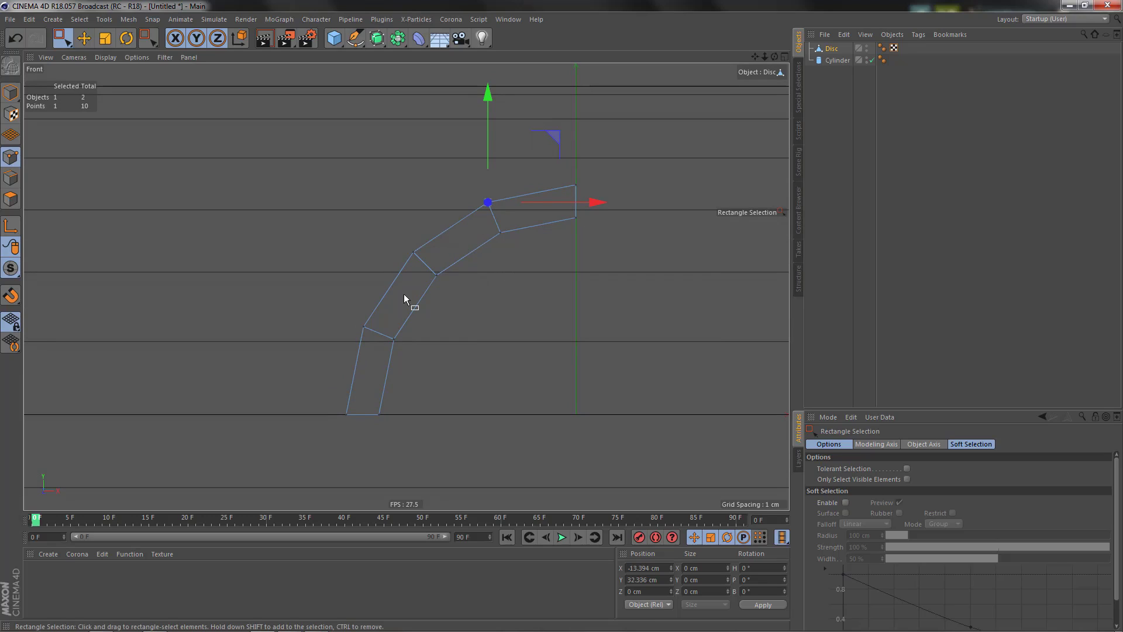
pyautogui.press('p')
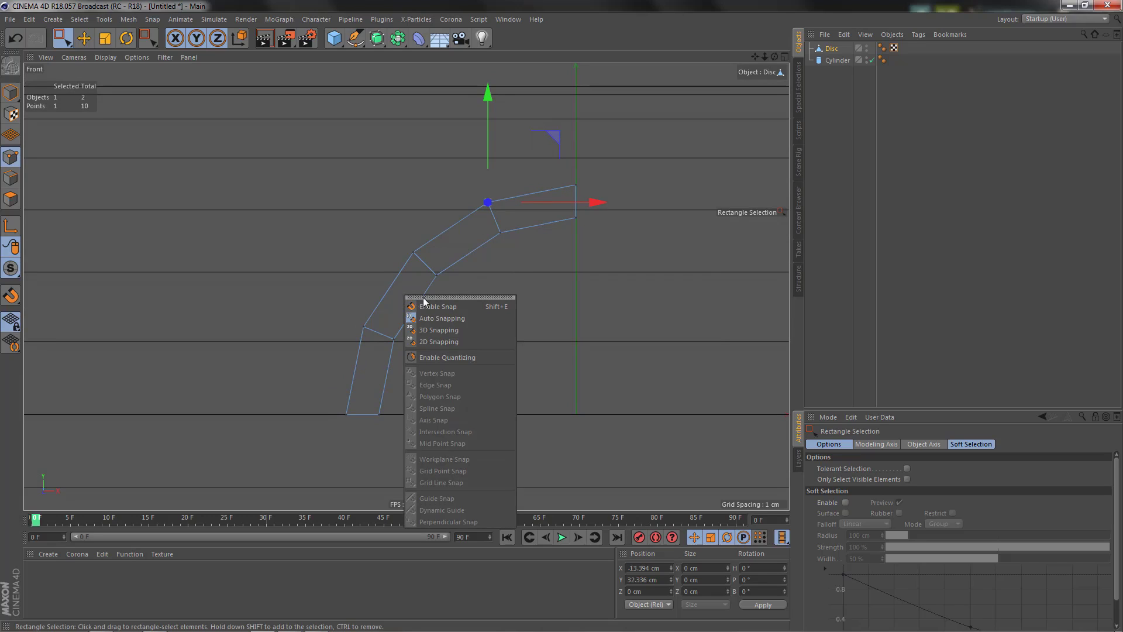
pyautogui.moveTo(428, 297); pyautogui.dragTo(198, 233)
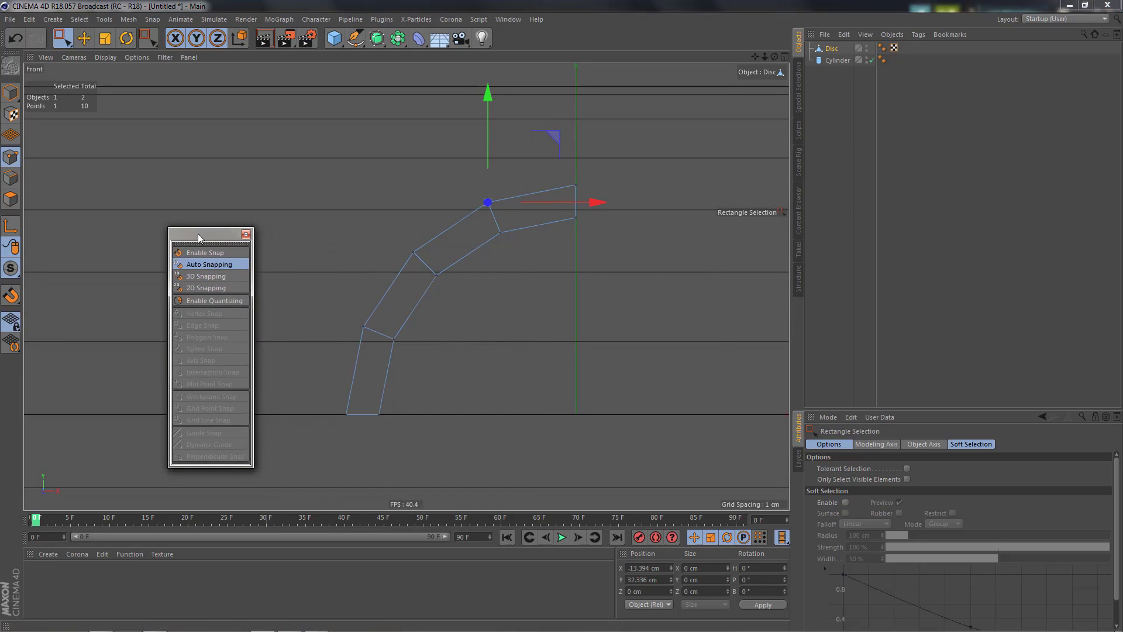
pyautogui.click(202, 251)
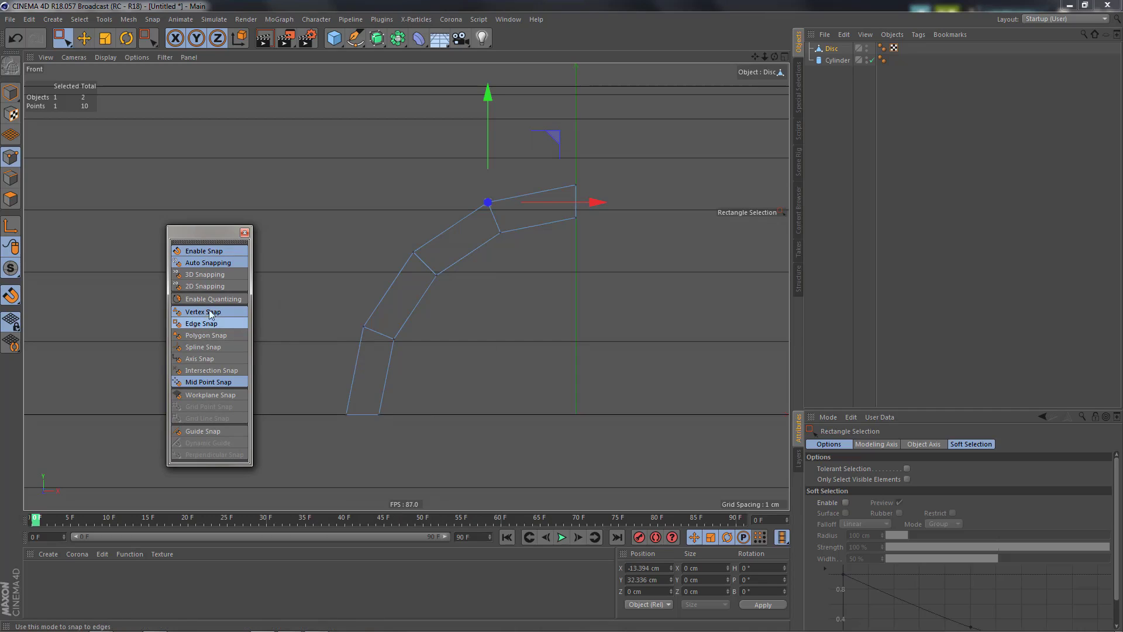
pyautogui.click(245, 233)
# Lower the arc's three intermediate outer points vertically onto the nearest cylinder lines, at Y 31.174, 21.694 and 11.126 cm.
pyautogui.moveTo(485, 93); pyautogui.dragTo(488, 99)
pyautogui.click(415, 252)
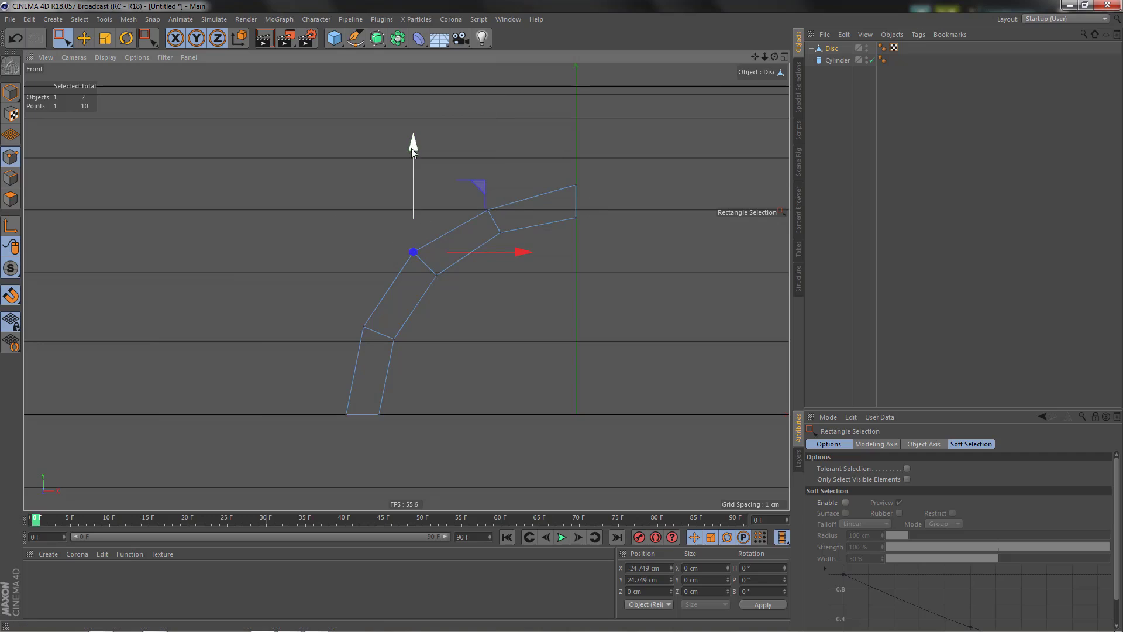
pyautogui.moveTo(412, 149); pyautogui.dragTo(416, 168)
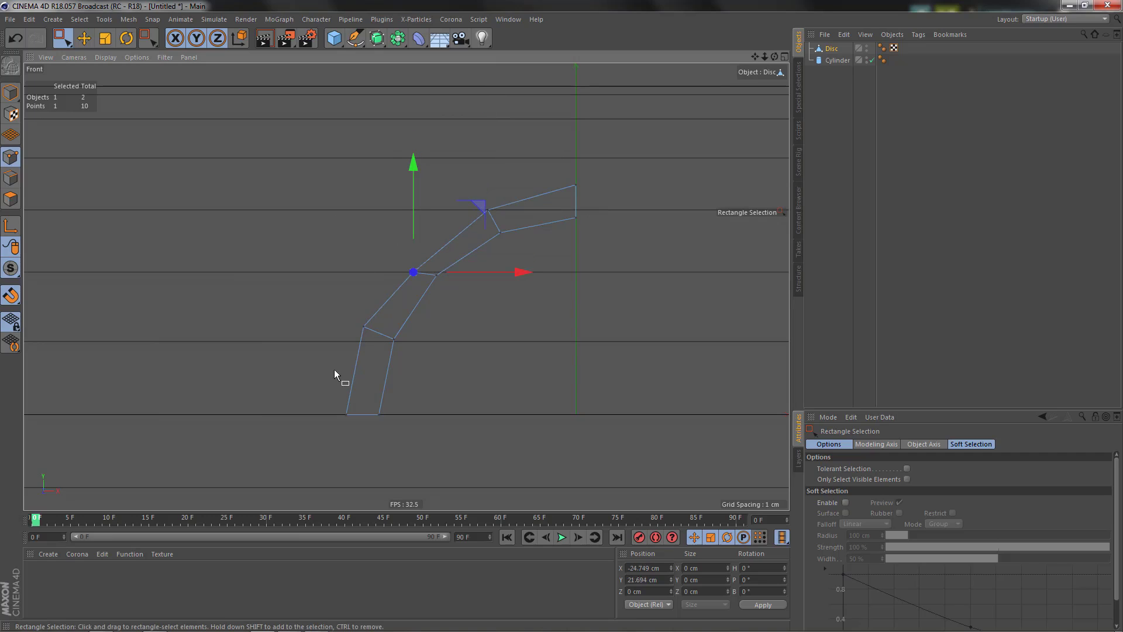
pyautogui.click(364, 326)
pyautogui.moveTo(363, 218); pyautogui.dragTo(367, 236)
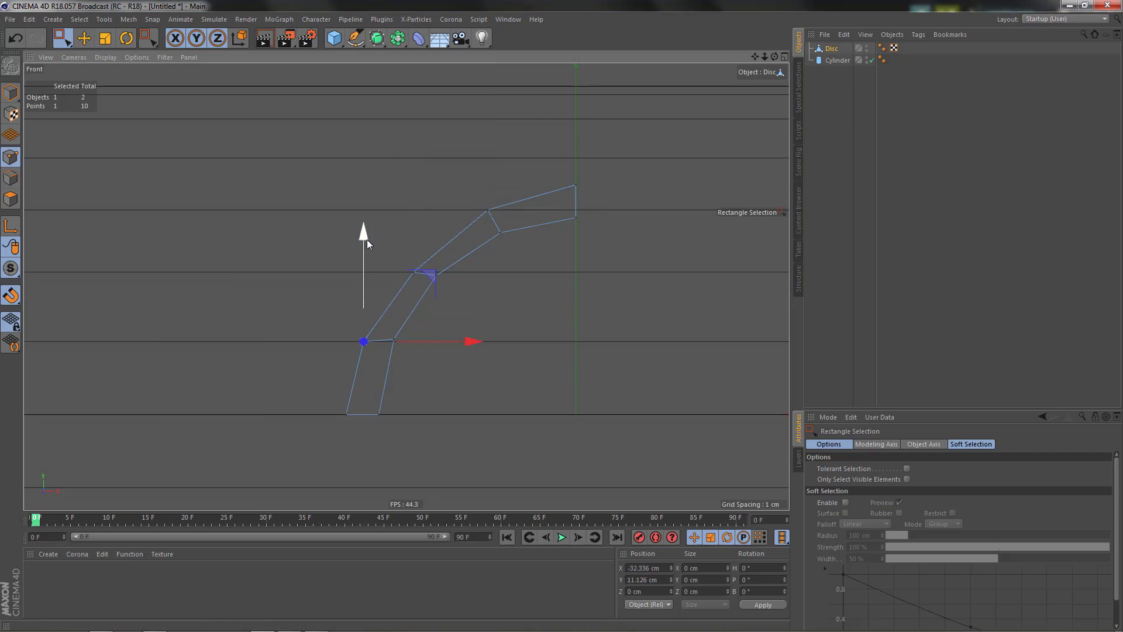
# Turn off snapping and shift the four lower outer points outward along X, the lowest to about -35.5 cm and the uppermost to about -15.6 cm.
pyautogui.click(6, 295)
pyautogui.moveTo(477, 342); pyautogui.dragTo(470, 343)
pyautogui.moveTo(356, 432); pyautogui.dragTo(355, 431)
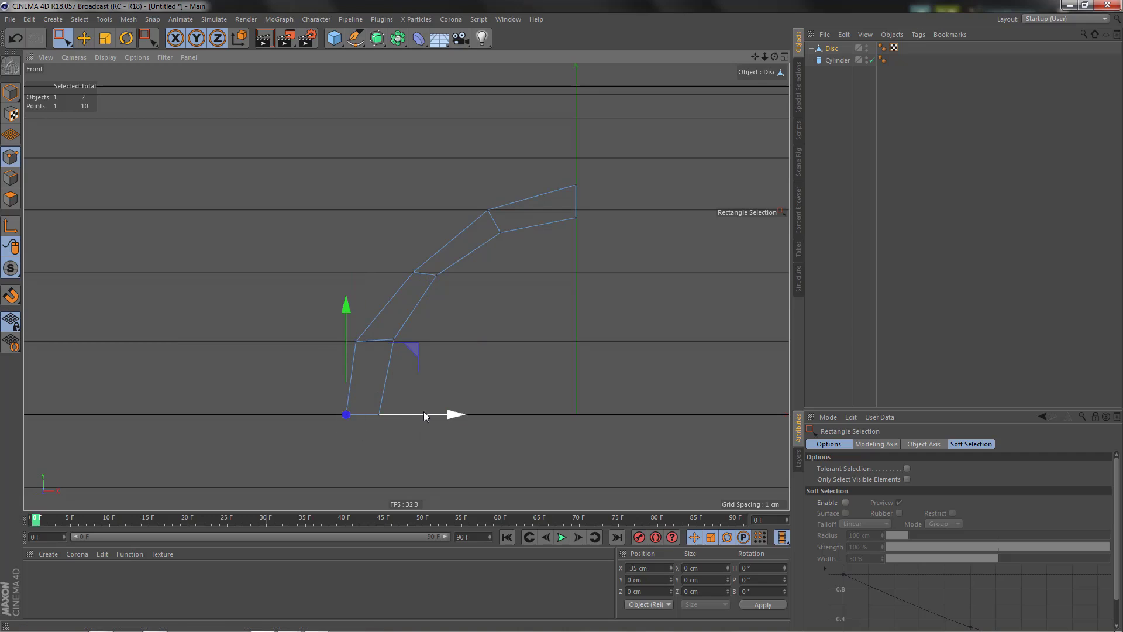
pyautogui.moveTo(453, 418); pyautogui.dragTo(449, 417)
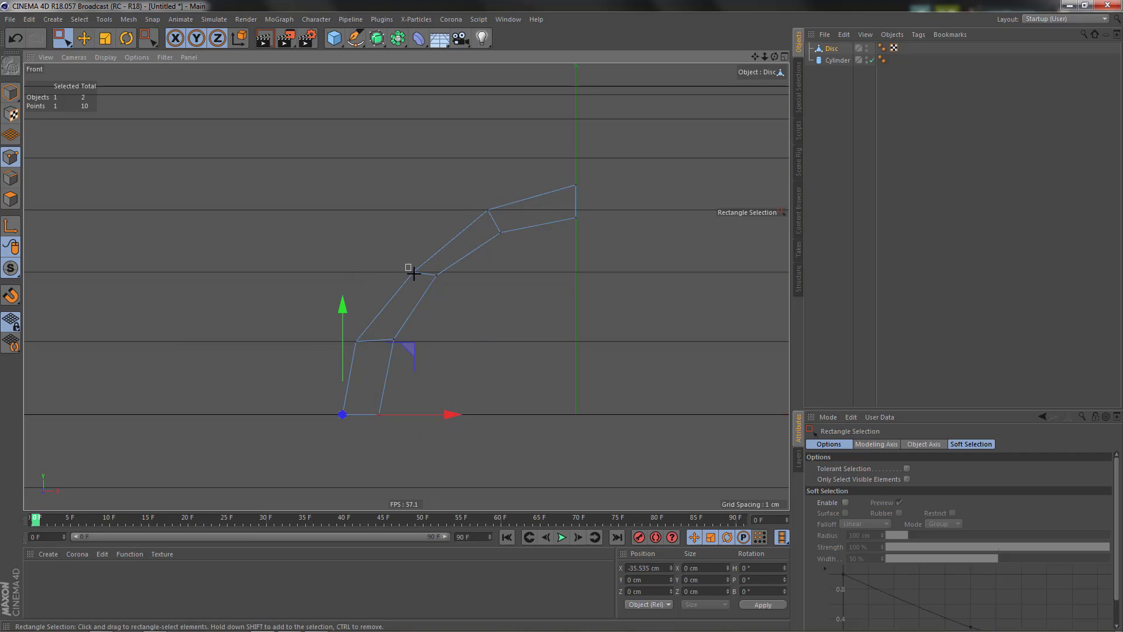
pyautogui.moveTo(407, 264); pyautogui.dragTo(434, 296)
pyautogui.moveTo(534, 277); pyautogui.dragTo(509, 272)
pyautogui.moveTo(483, 203); pyautogui.dragTo(509, 225)
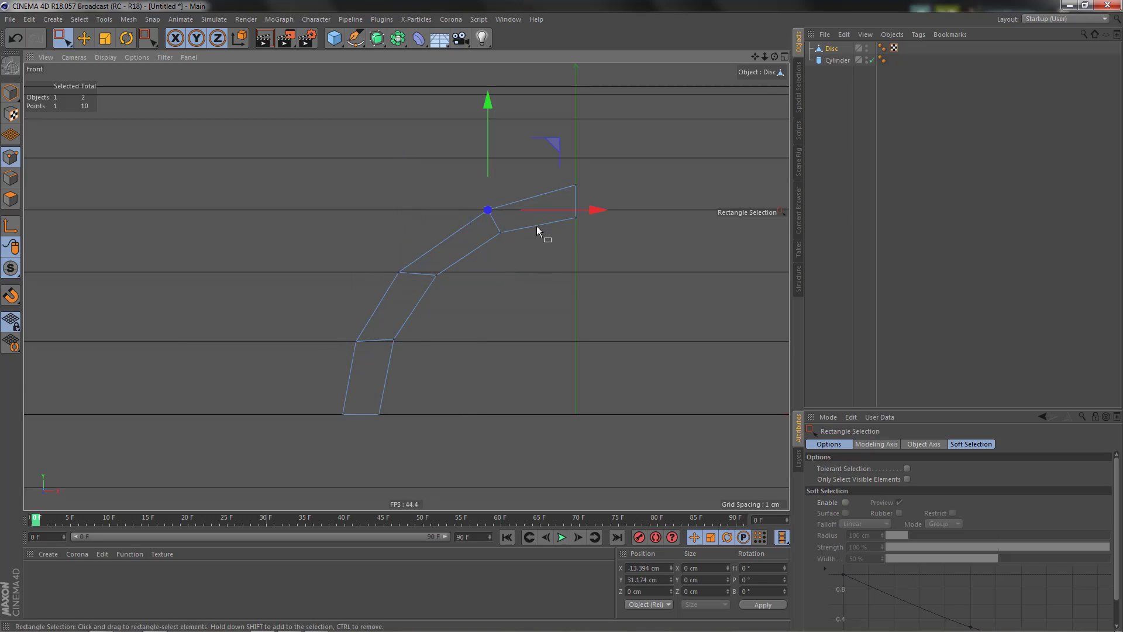
pyautogui.moveTo(591, 211); pyautogui.dragTo(577, 213)
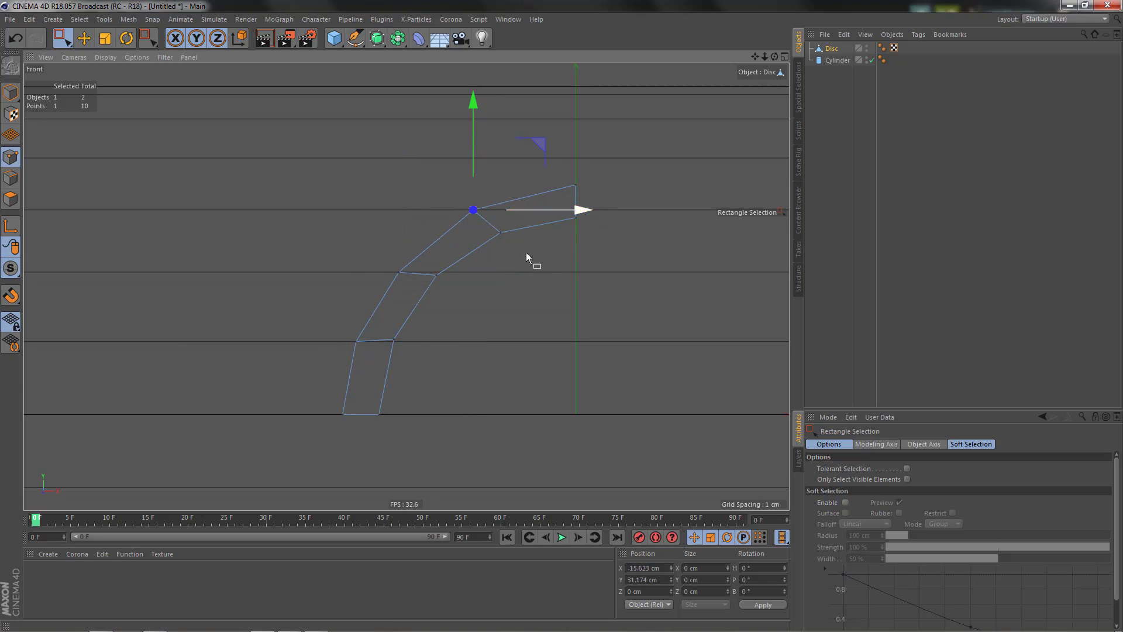
# Nest the quarter ring inside two Symmetry objects and set the outer one's mirror plane to XZ.
pyautogui.scroll(-2, 451, 298)
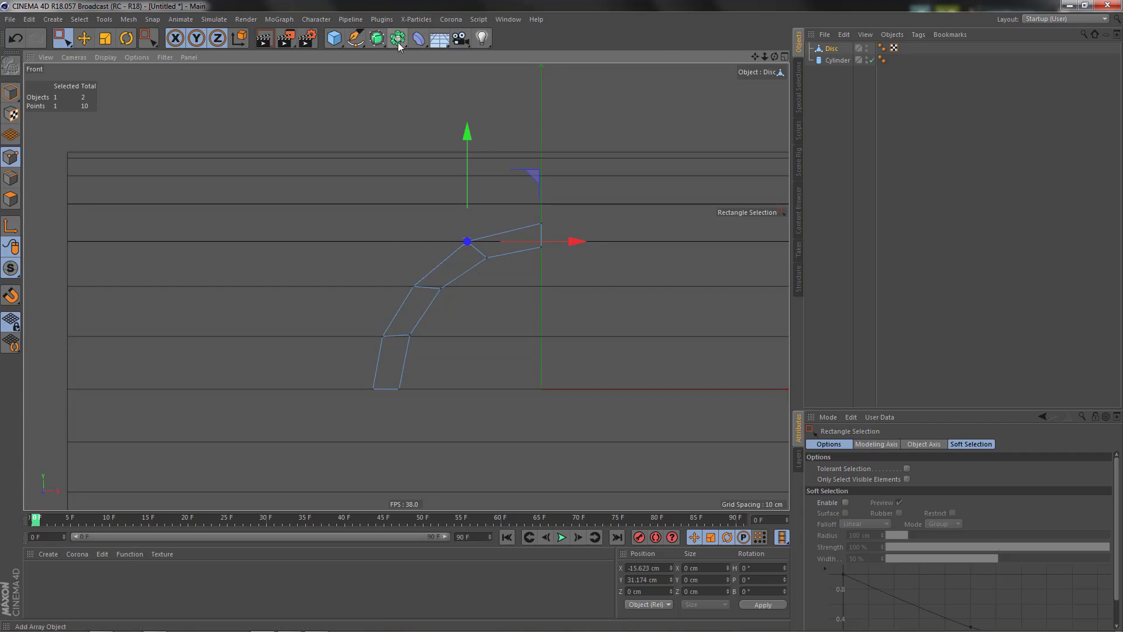
pyautogui.keyDown('alt'); pyautogui.moveTo(398, 38); pyautogui.dragTo(532, 99); pyautogui.keyUp('alt')
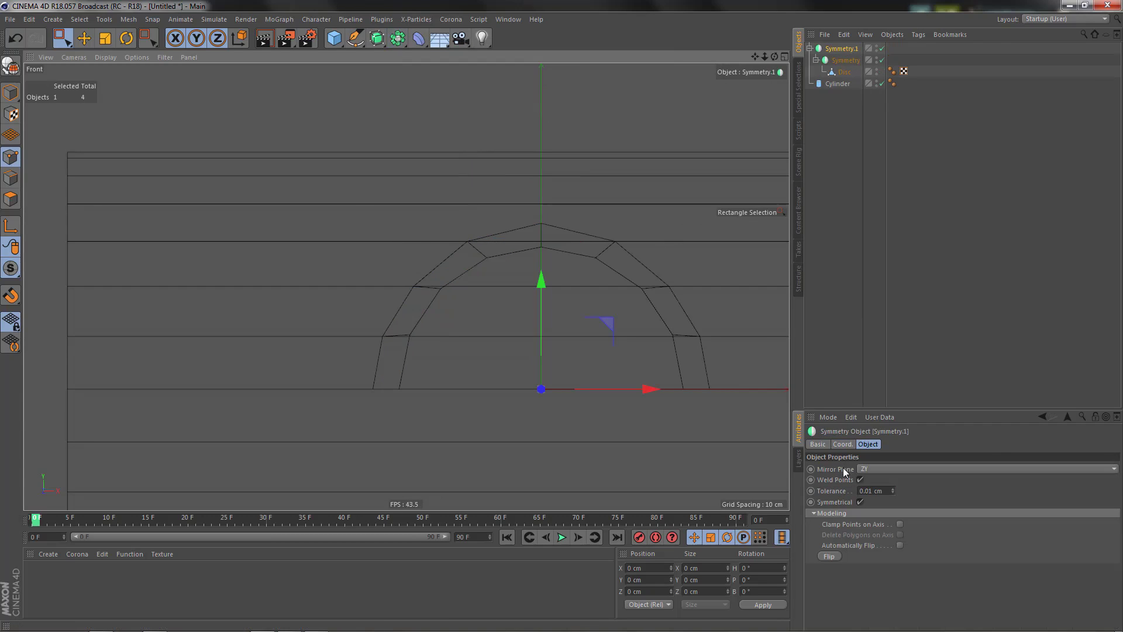
pyautogui.click(869, 469)
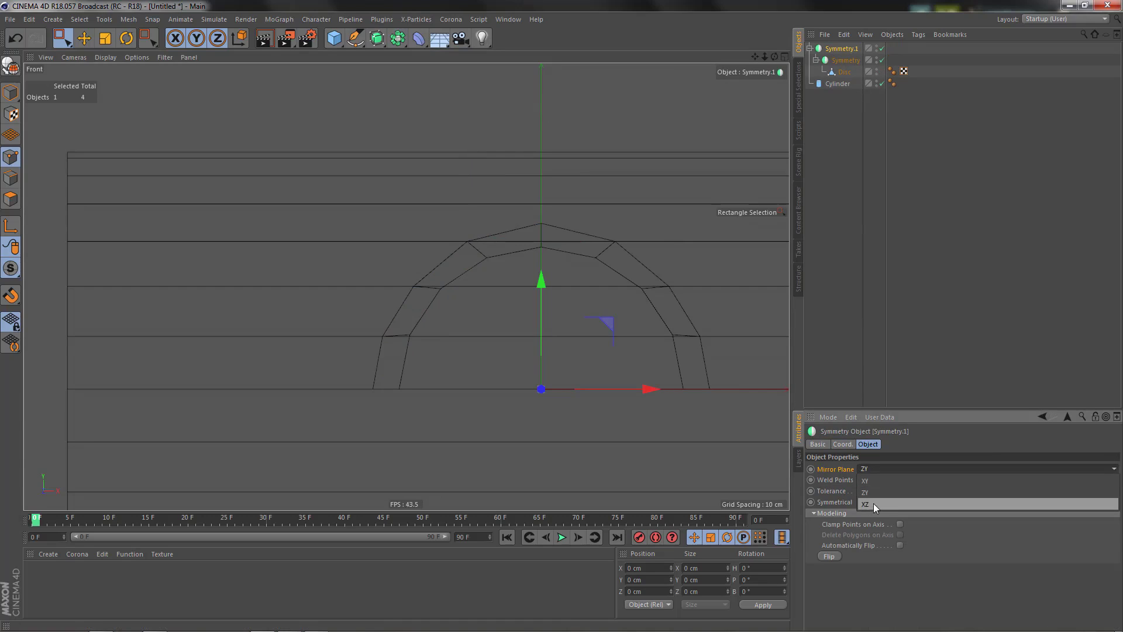
pyautogui.click(873, 504)
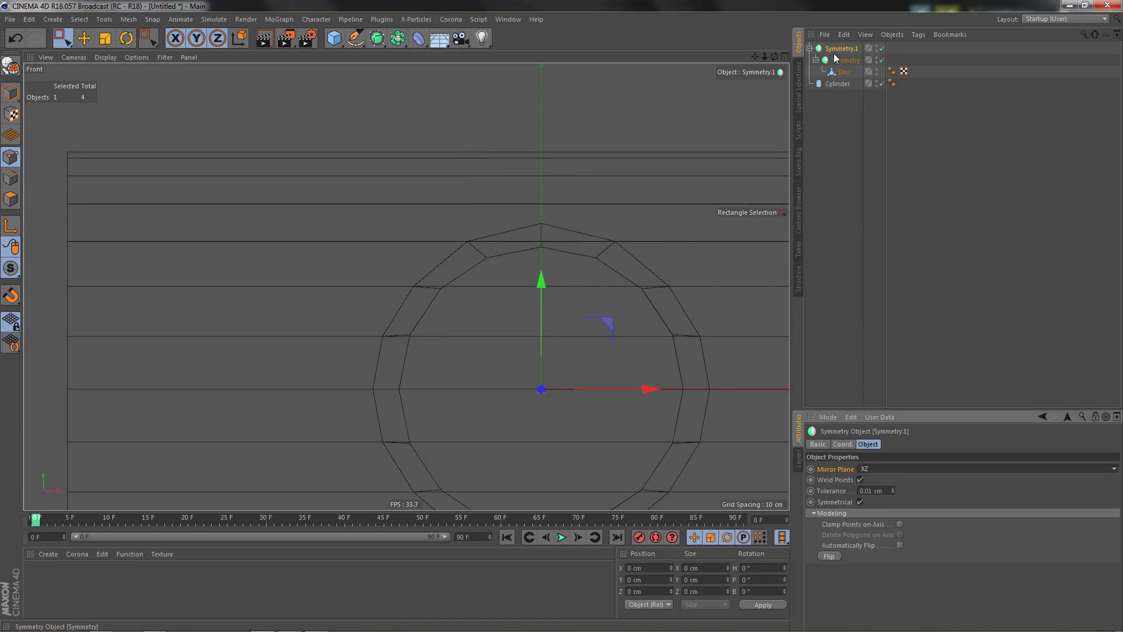
# Make the symmetry hierarchy editable, pull the disc out of it, delete the leftover nulls and reselect the disc.
pyautogui.press('c')
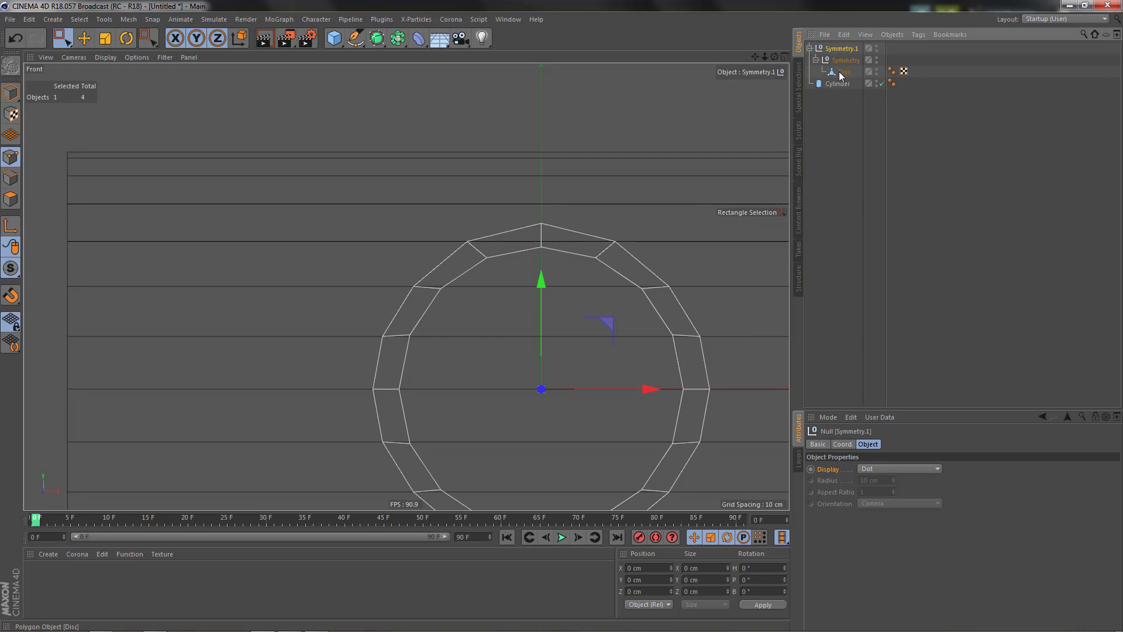
pyautogui.moveTo(839, 71); pyautogui.dragTo(836, 96)
pyautogui.click(831, 47)
pyautogui.press('Delete')
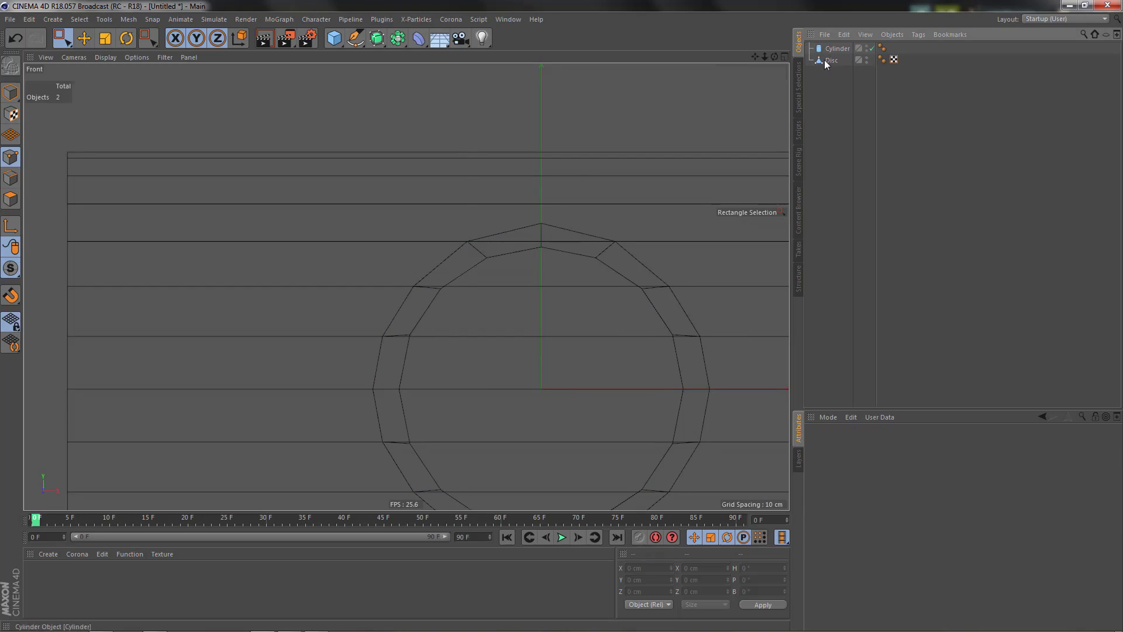
pyautogui.click(829, 61)
pyautogui.keyDown('alt'); pyautogui.moveTo(554, 346); pyautogui.dragTo(479, 265, button='middle'); pyautogui.keyUp('alt')
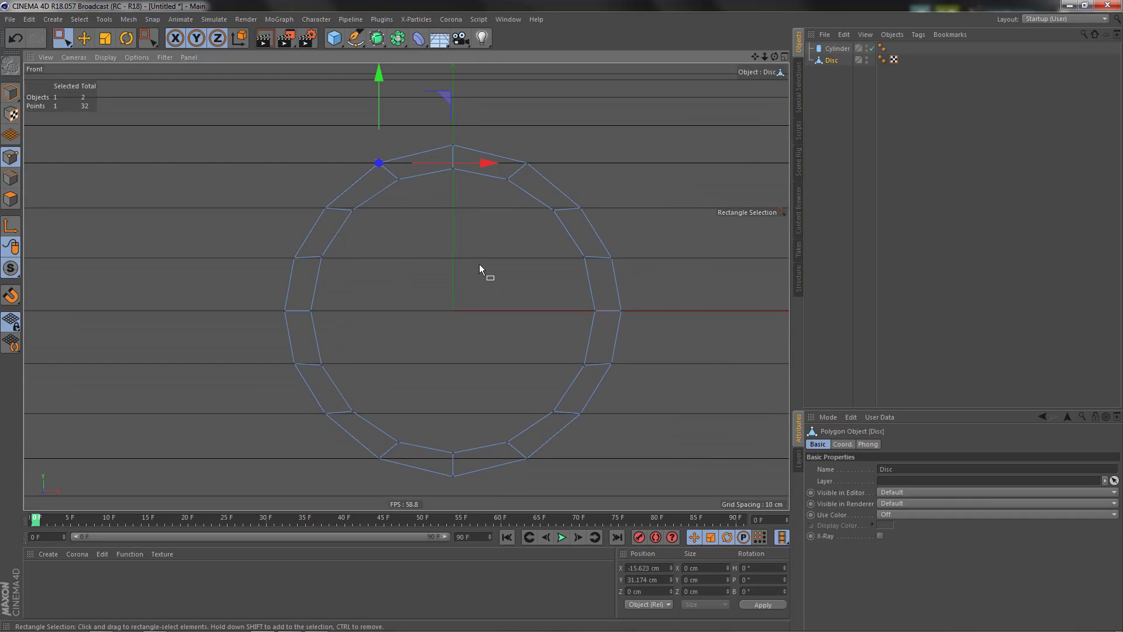
# Project the disc ring from the front view onto the cylinder with Project Object, using Points to Surface, and check it in perspective.
pyautogui.click(317, 20)
pyautogui.moveTo(318, 48)
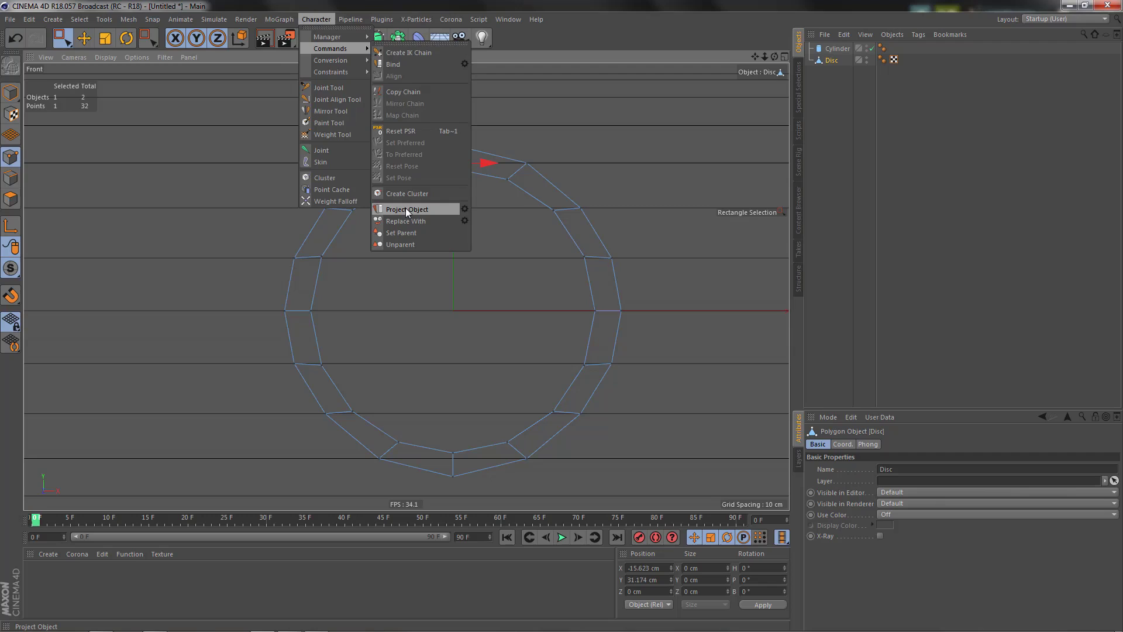
pyautogui.click(467, 209)
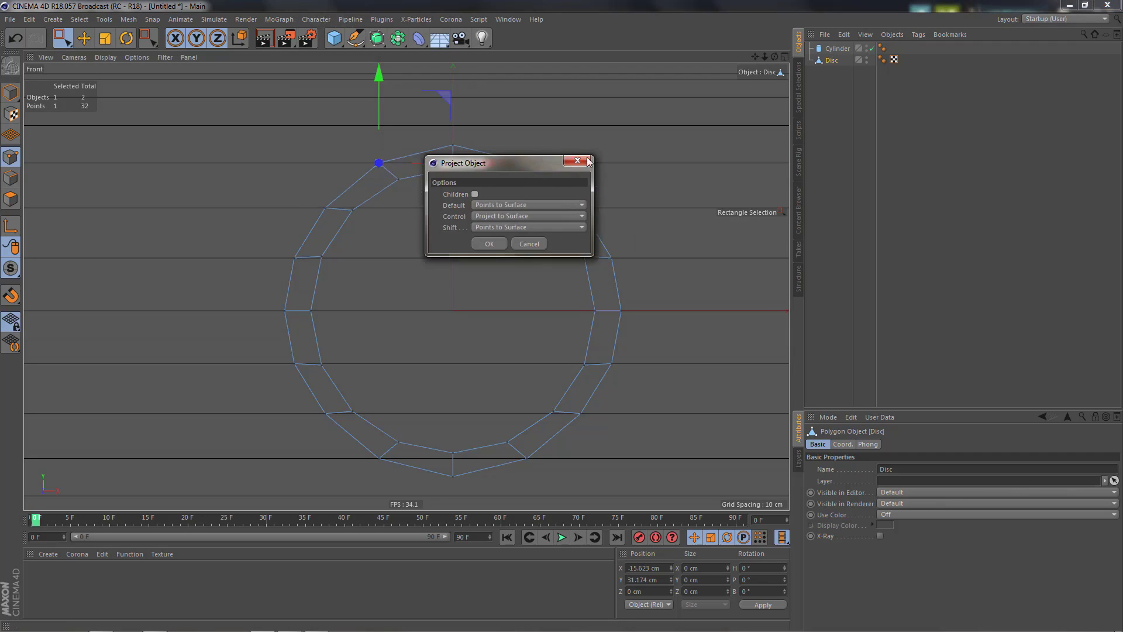
pyautogui.moveTo(527, 164); pyautogui.dragTo(700, 117)
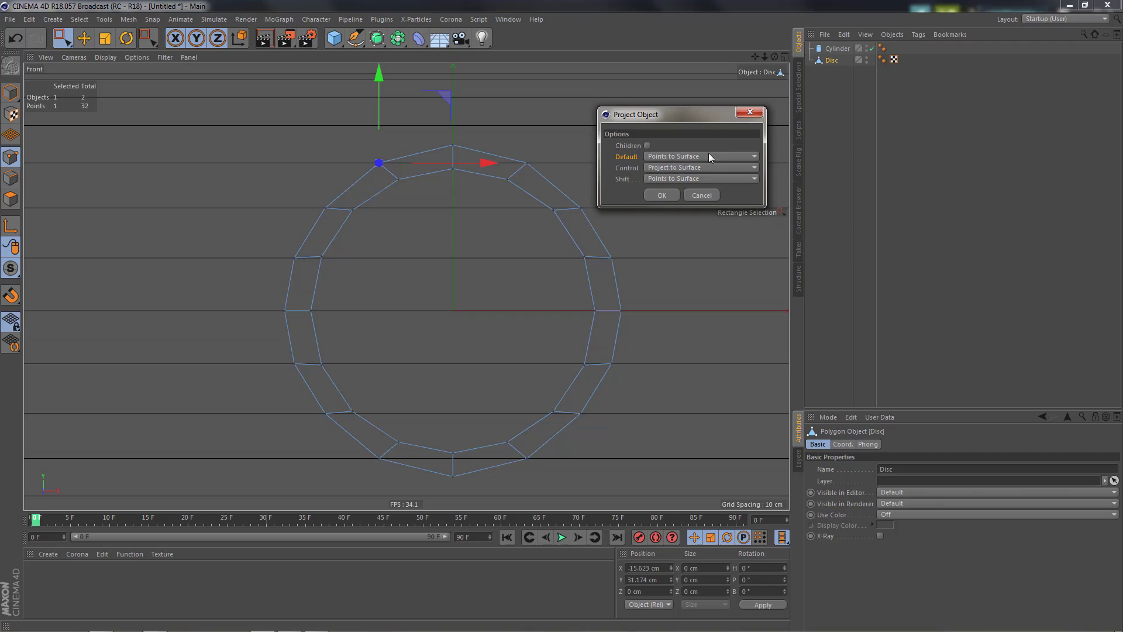
pyautogui.click(662, 196)
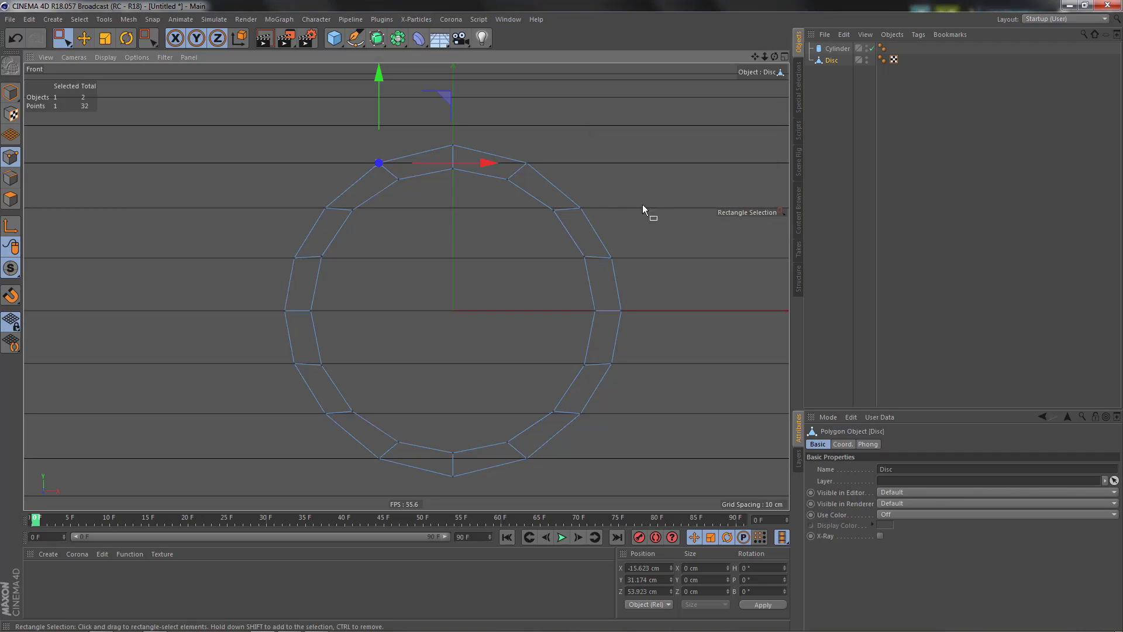
pyautogui.press('F1')
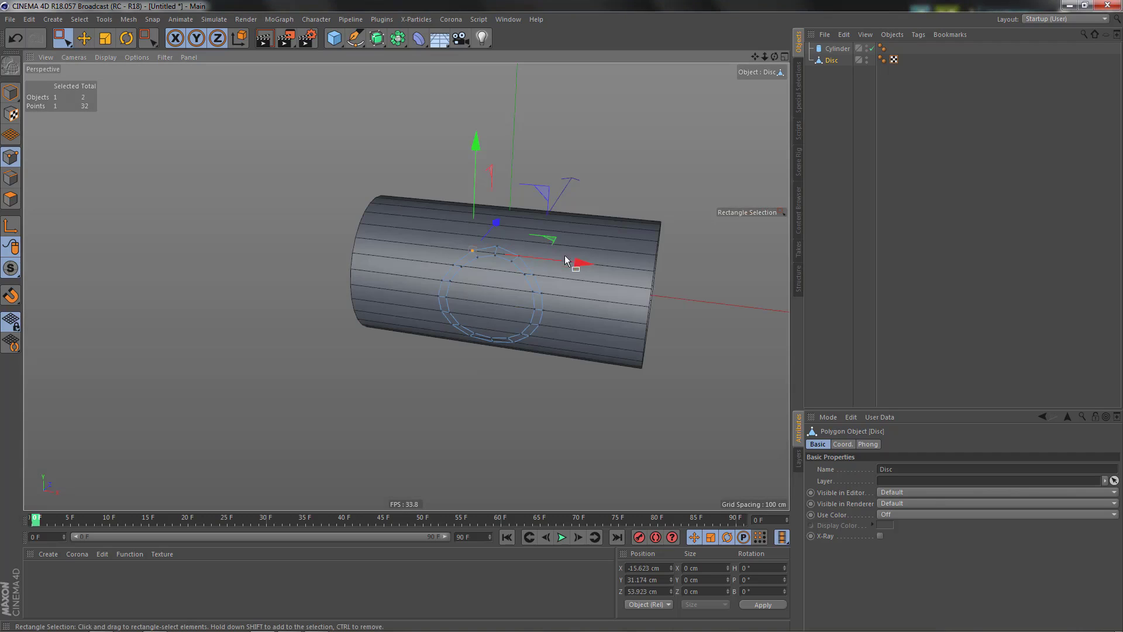
pyautogui.keyDown('alt'); pyautogui.moveTo(577, 263); pyautogui.dragTo(591, 304); pyautogui.keyUp('alt')
# Set the cylinder's height segments to 2 and make the cylinder editable.
pyautogui.click(835, 49)
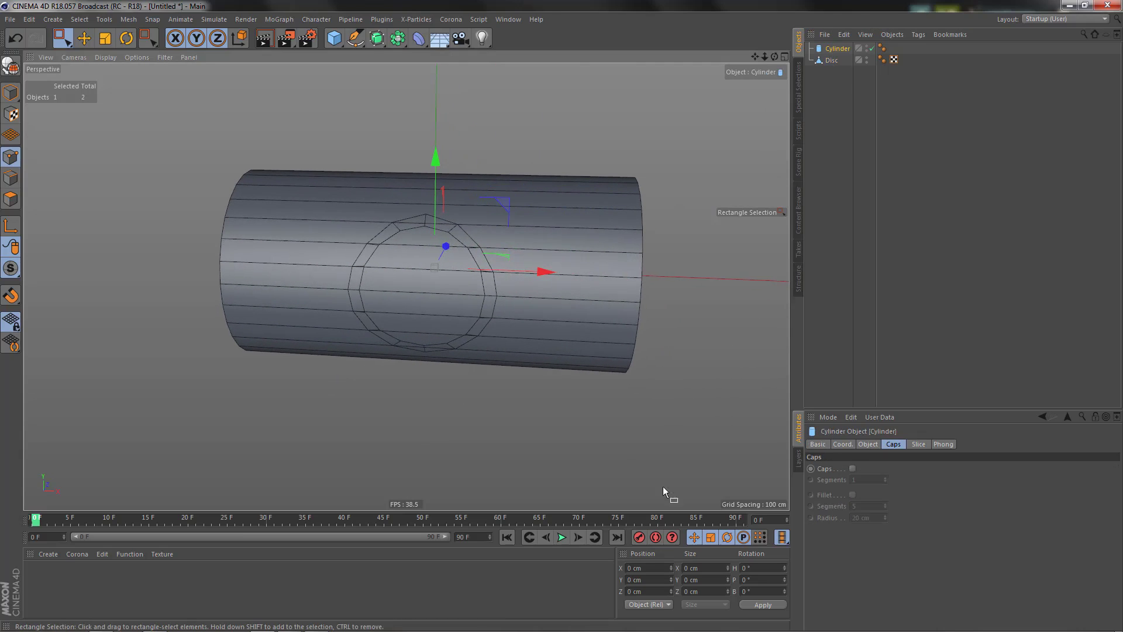
pyautogui.click(871, 444)
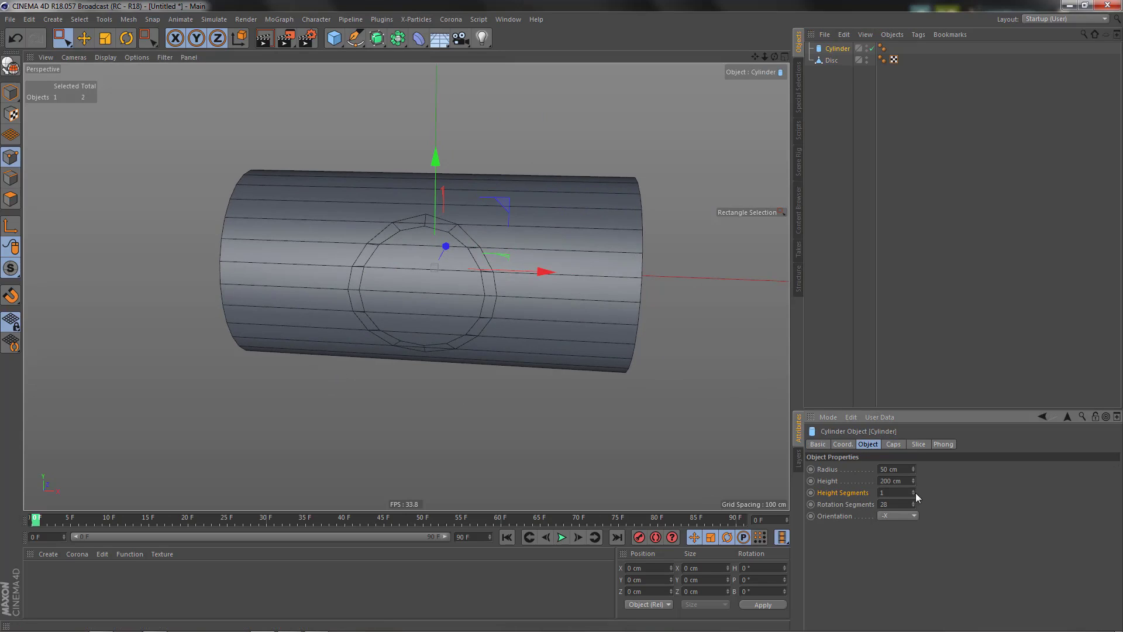
pyautogui.click(914, 490)
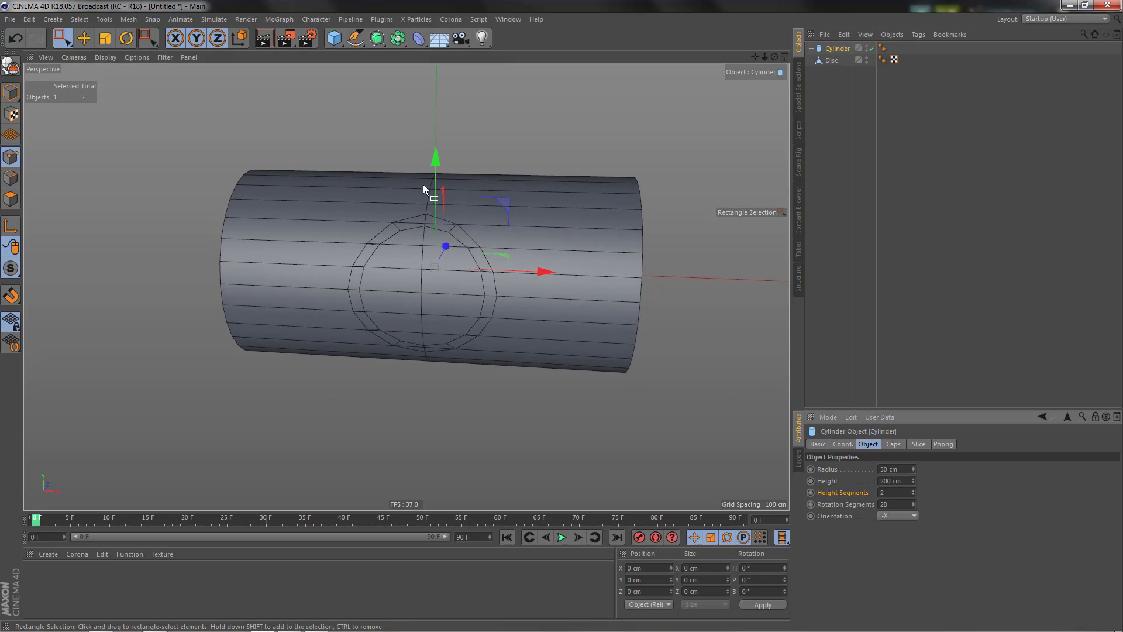
pyautogui.keyDown('alt'); pyautogui.moveTo(444, 345); pyautogui.dragTo(513, 332); pyautogui.keyUp('alt')
pyautogui.press('c')
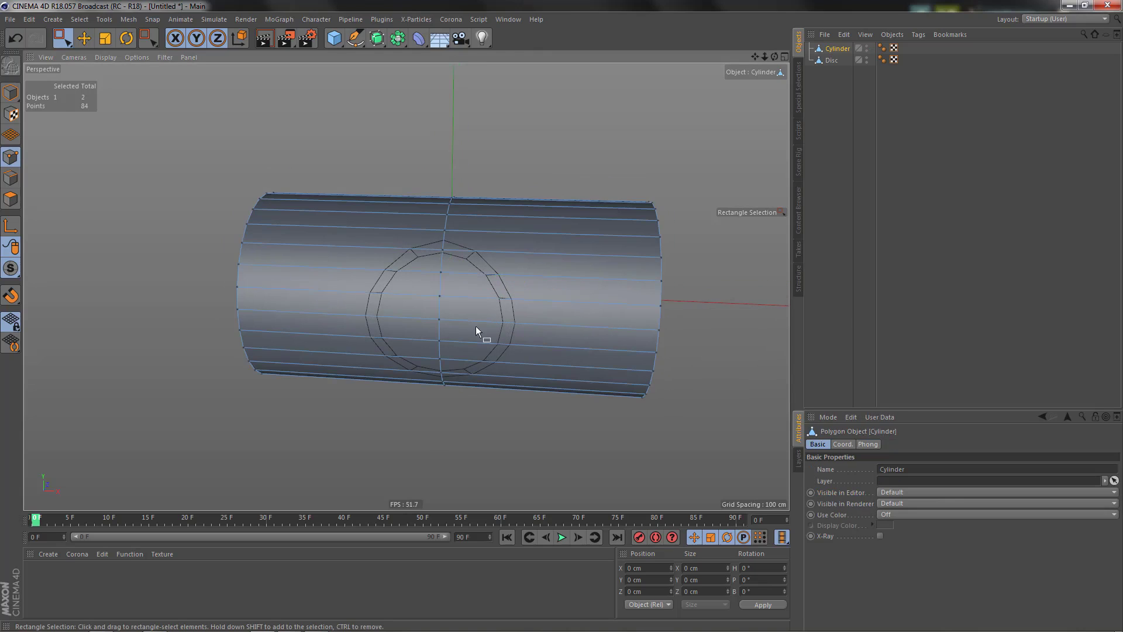
# Select the cylinder's middle edge loop and bevel it in Chamfer mode with an offset of about 49.8 cm.
pyautogui.keyDown('alt'); pyautogui.moveTo(458, 329); pyautogui.dragTo(493, 323, button='middle'); pyautogui.keyUp('alt')
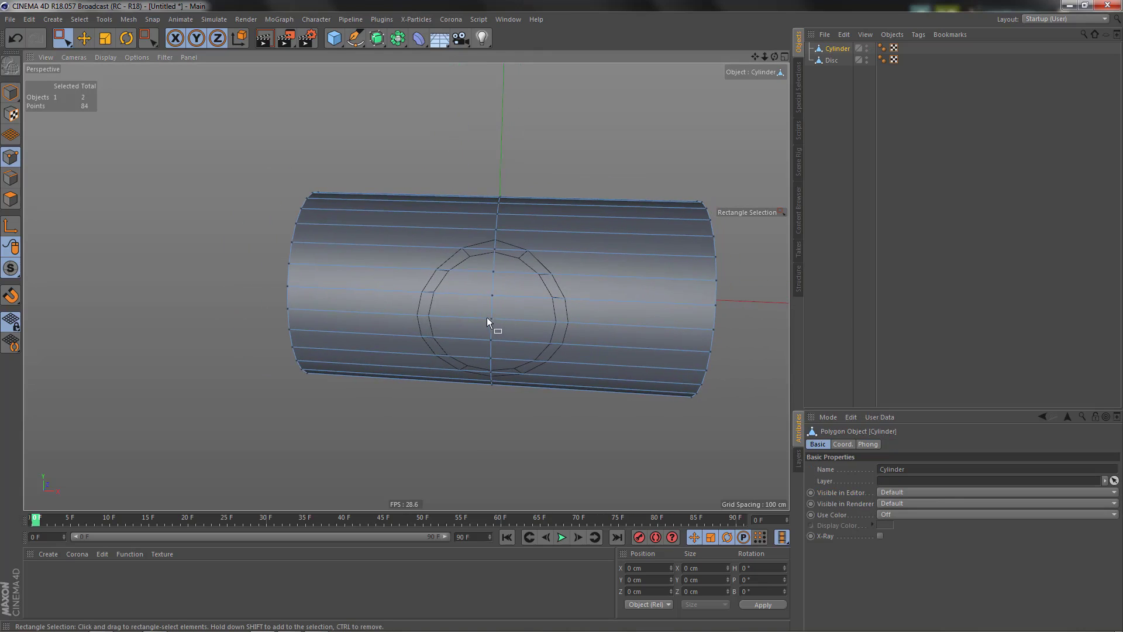
pyautogui.press('Return')
pyautogui.moveTo(451, 155)
pyautogui.mouseDown()
pyautogui.moveTo(554, 476)
pyautogui.moveTo(534, 412)
pyautogui.mouseUp()
pyautogui.rightClick(535, 412)
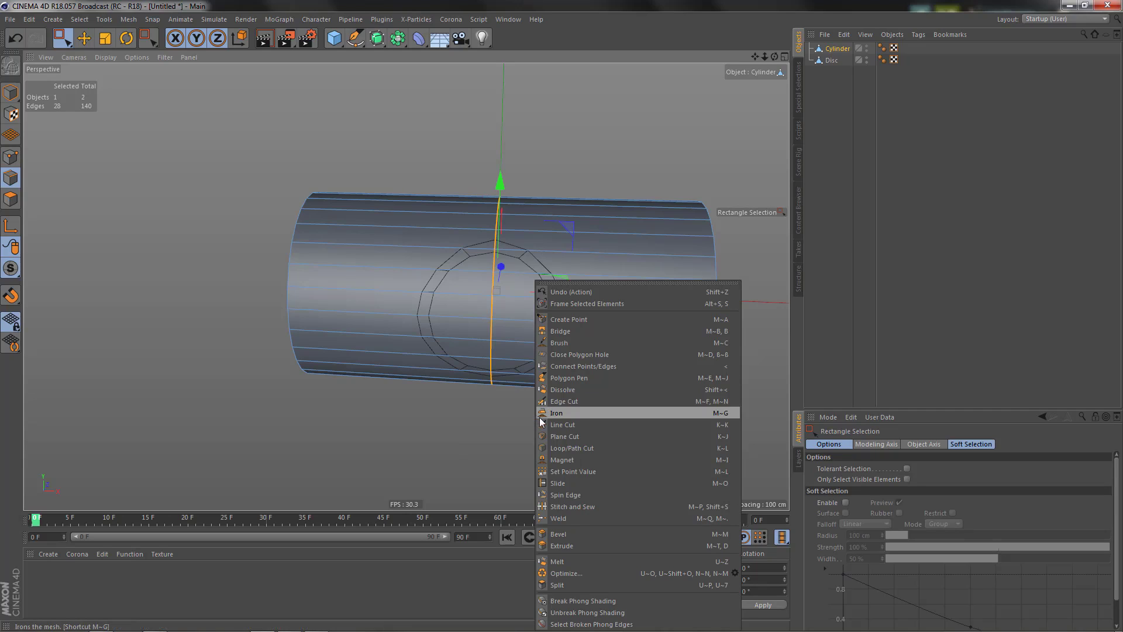
pyautogui.click(561, 534)
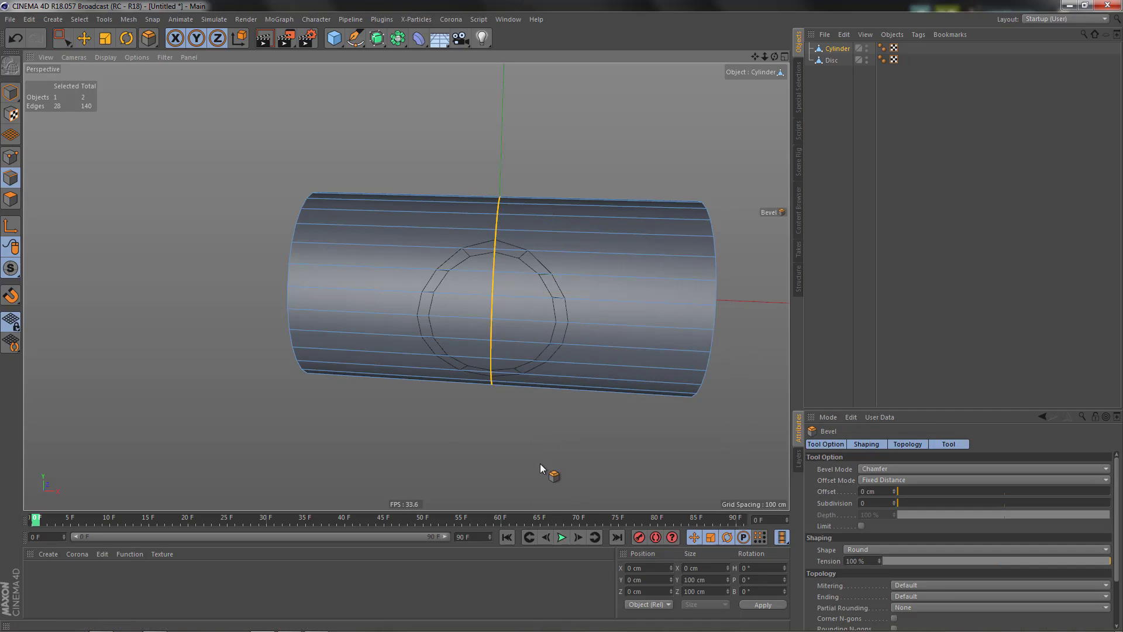
pyautogui.moveTo(540, 463); pyautogui.dragTo(606, 463)
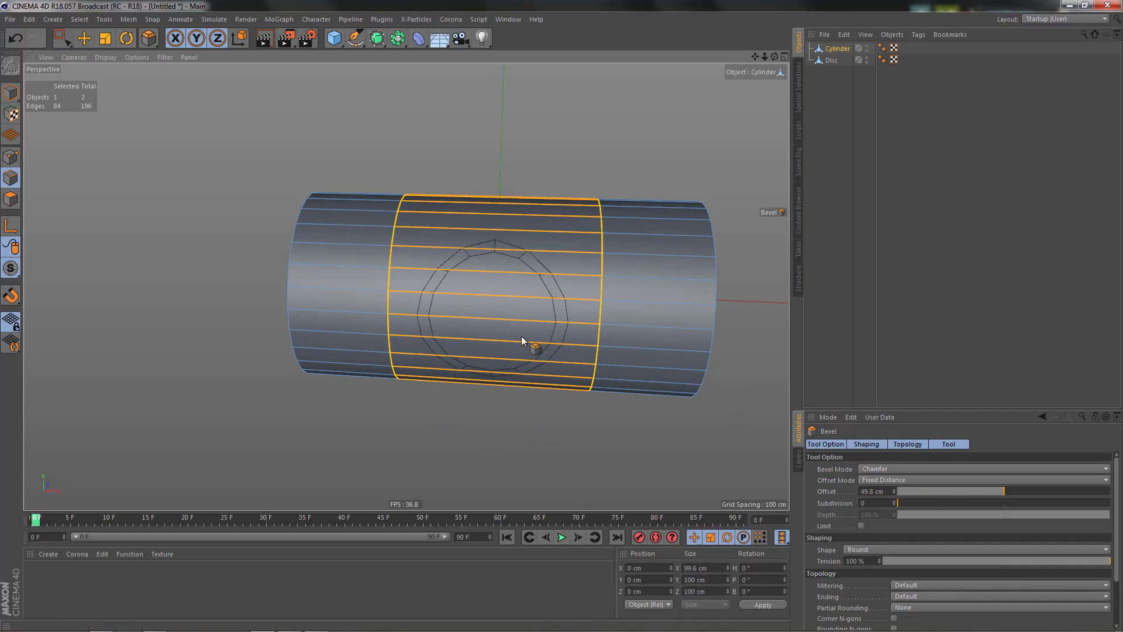
# Set the bevel's subdivision to 1 and deselect all edges.
pyautogui.keyDown('alt'); pyautogui.moveTo(521, 336); pyautogui.dragTo(439, 283); pyautogui.keyUp('alt')
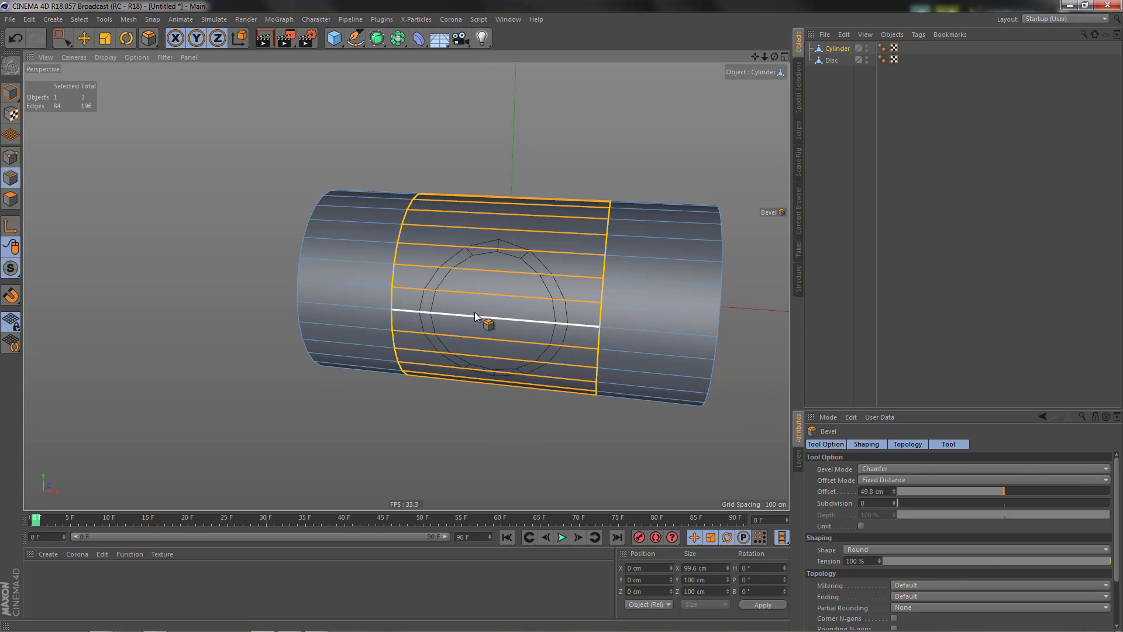
pyautogui.click(835, 502)
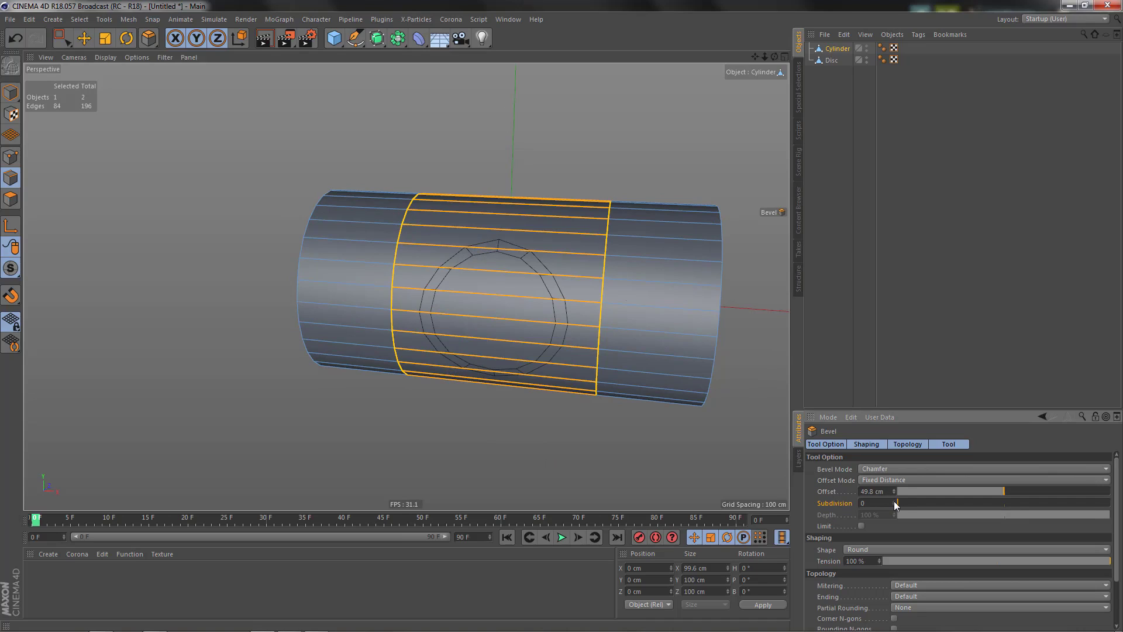
pyautogui.click(894, 501)
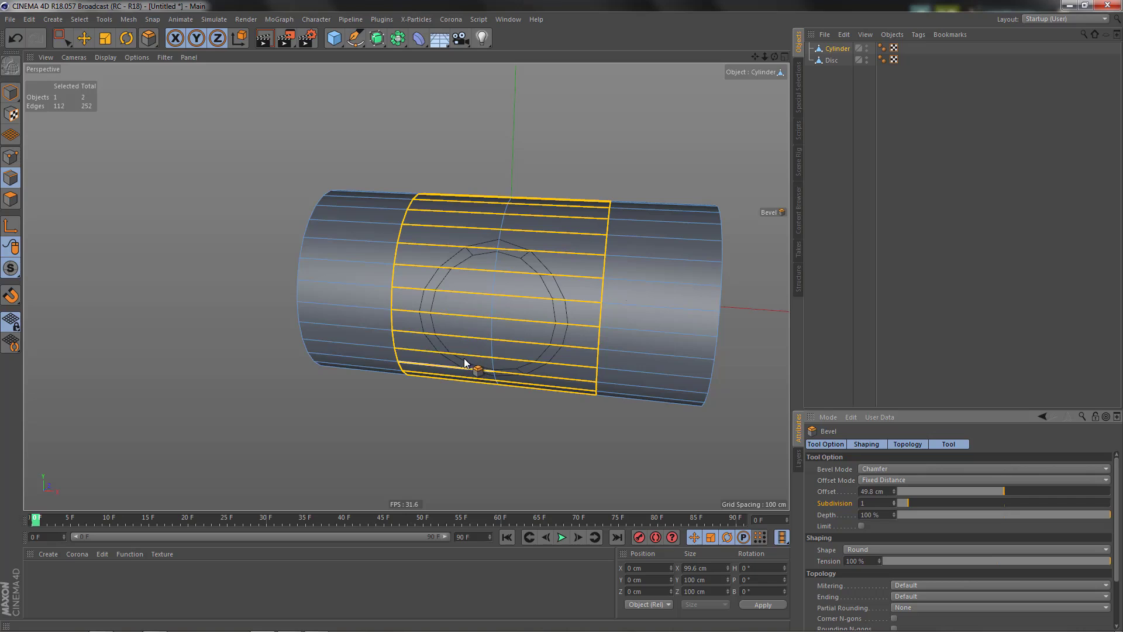
pyautogui.hotkey('ctrl', 'shift', 'a')
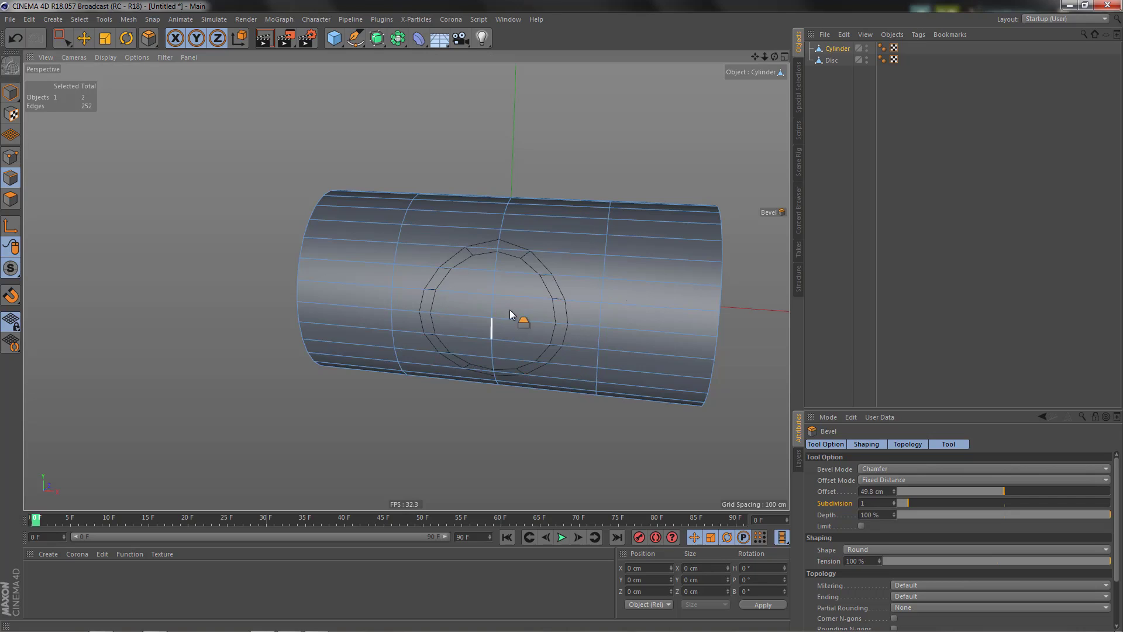
# Examine the disc ring on the cylinder up close and switch the perspective display to Constant Shading (Lines).
pyautogui.moveTo(525, 298)
pyautogui.keyDown('alt'); pyautogui.mouseDown()
pyautogui.moveTo(564, 309)
pyautogui.moveTo(520, 283)
pyautogui.mouseUp(); pyautogui.keyUp('alt')
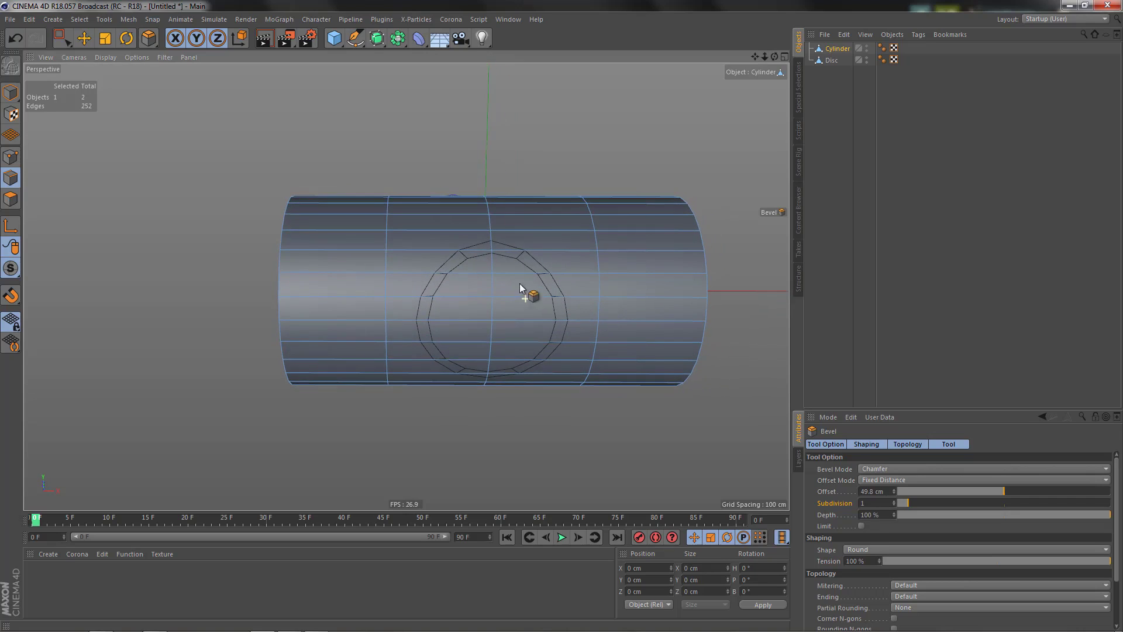
pyautogui.scroll(5, 545, 241)
pyautogui.moveTo(549, 235)
pyautogui.keyDown('alt'); pyautogui.mouseDown()
pyautogui.moveTo(591, 247)
pyautogui.moveTo(554, 257)
pyautogui.mouseUp(); pyautogui.keyUp('alt')
pyautogui.keyDown('alt'); pyautogui.moveTo(554, 257); pyautogui.dragTo(556, 258, button='right'); pyautogui.keyUp('alt')
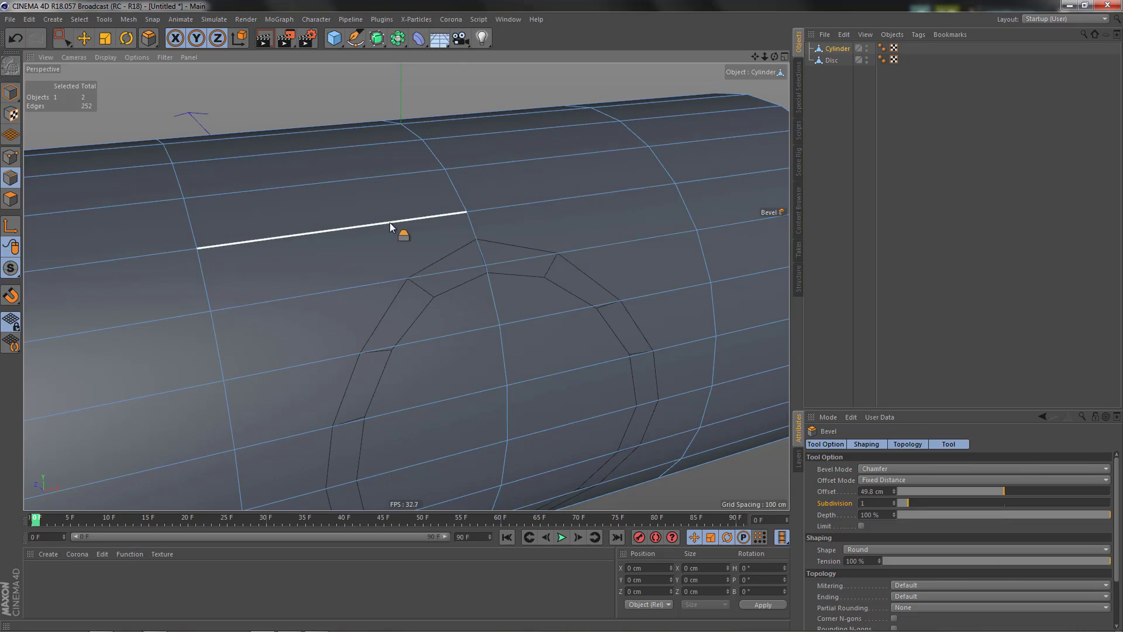
pyautogui.scroll(-3, 361, 237)
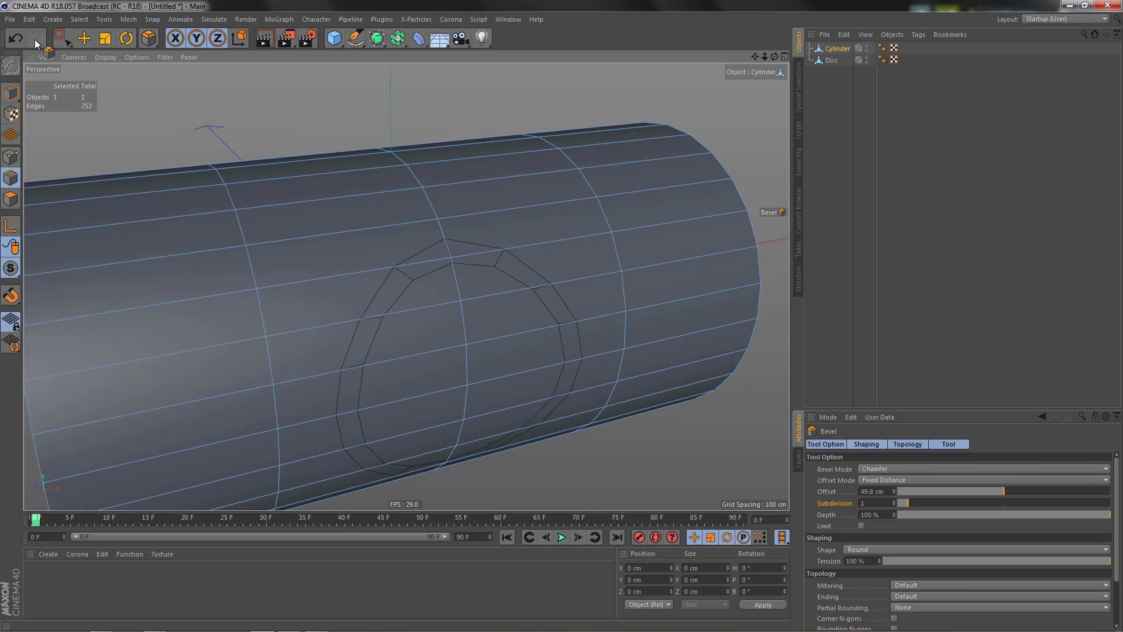
pyautogui.click(105, 58)
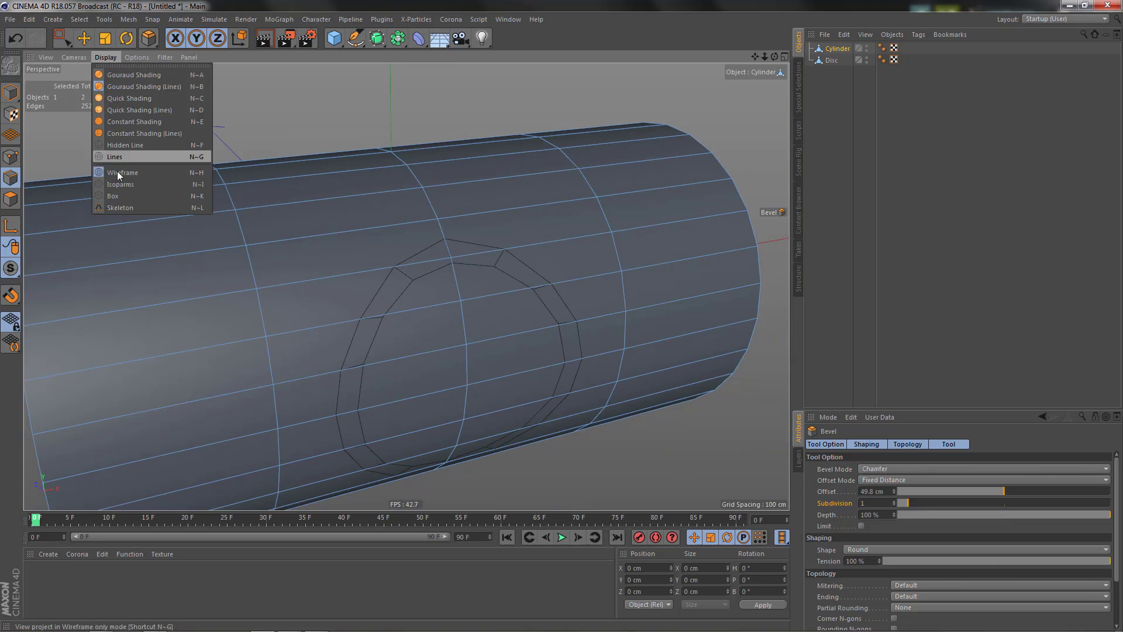
pyautogui.click(133, 132)
pyautogui.moveTo(341, 288)
pyautogui.keyDown('alt'); pyautogui.mouseDown()
pyautogui.moveTo(456, 275)
pyautogui.moveTo(430, 230)
pyautogui.moveTo(457, 301)
pyautogui.moveTo(455, 228)
pyautogui.moveTo(445, 304)
pyautogui.mouseUp(); pyautogui.keyUp('alt')
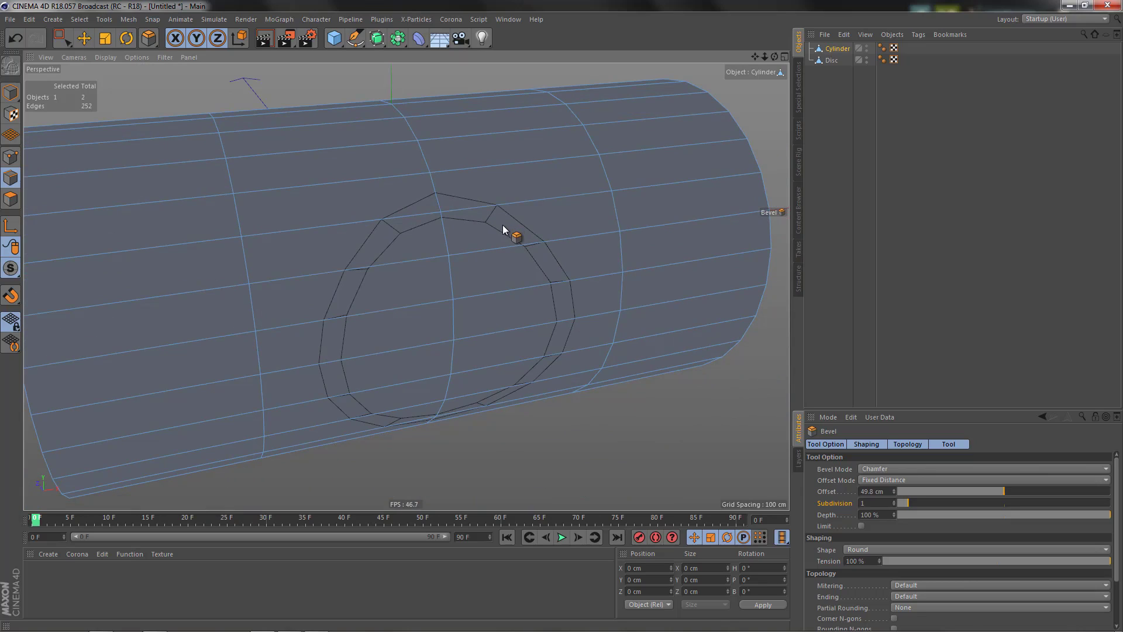
# Make two Plane Cuts through the cylinder in World mode on the YZ plane, snapped to the ring's outer points either side of its top.
pyautogui.press('k')
pyautogui.press('j')
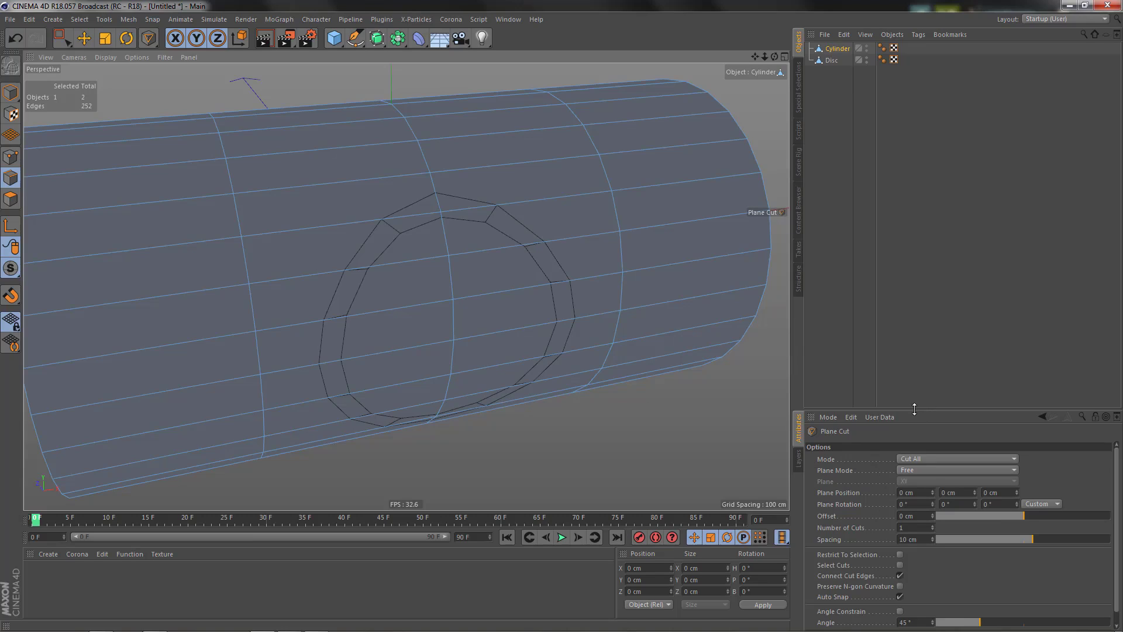
pyautogui.moveTo(914, 407); pyautogui.dragTo(911, 346)
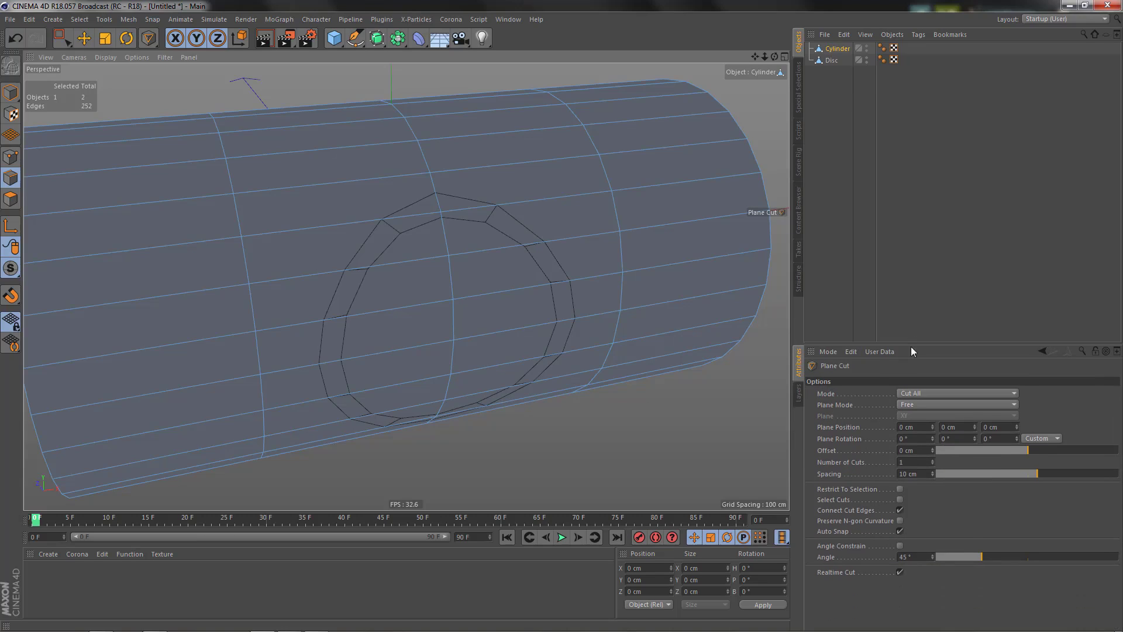
pyautogui.click(904, 405)
pyautogui.click(913, 440)
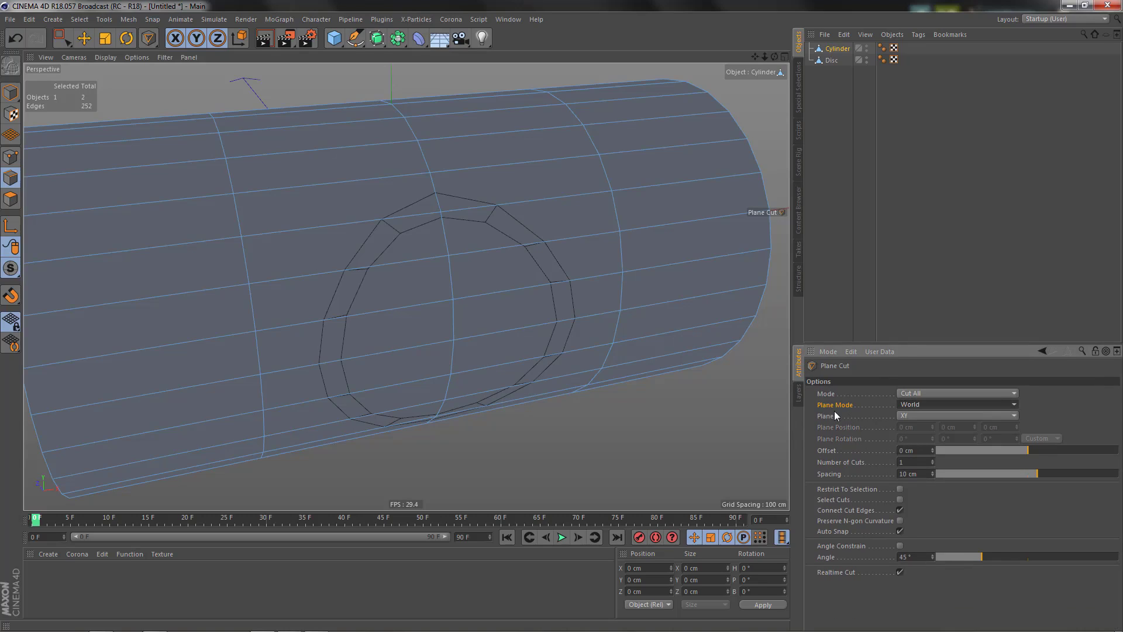
pyautogui.click(910, 416)
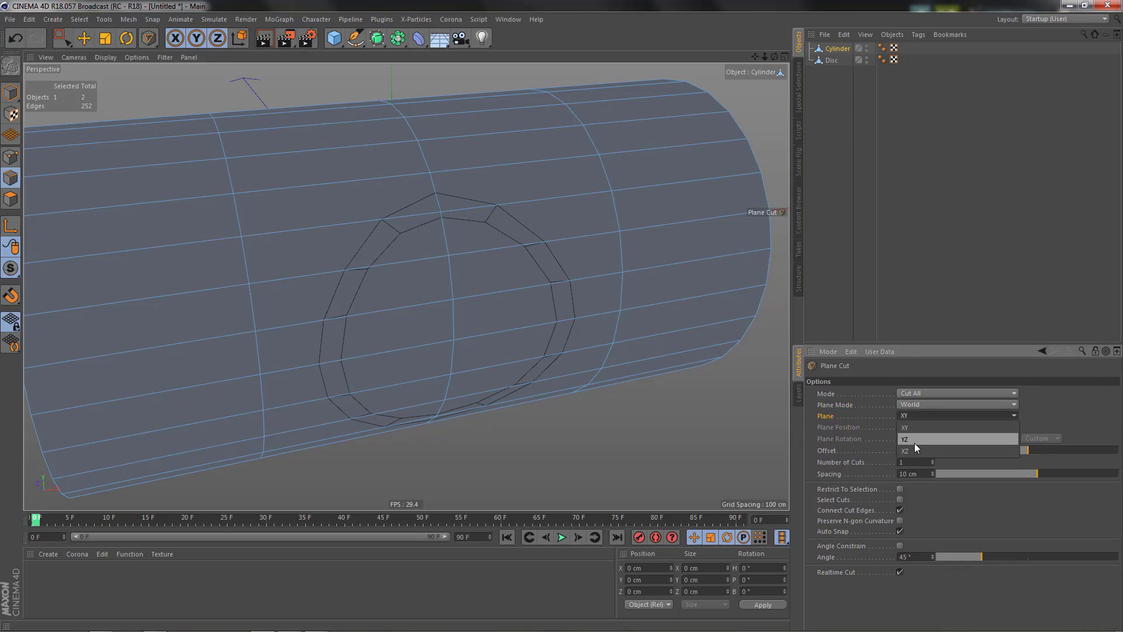
pyautogui.click(916, 440)
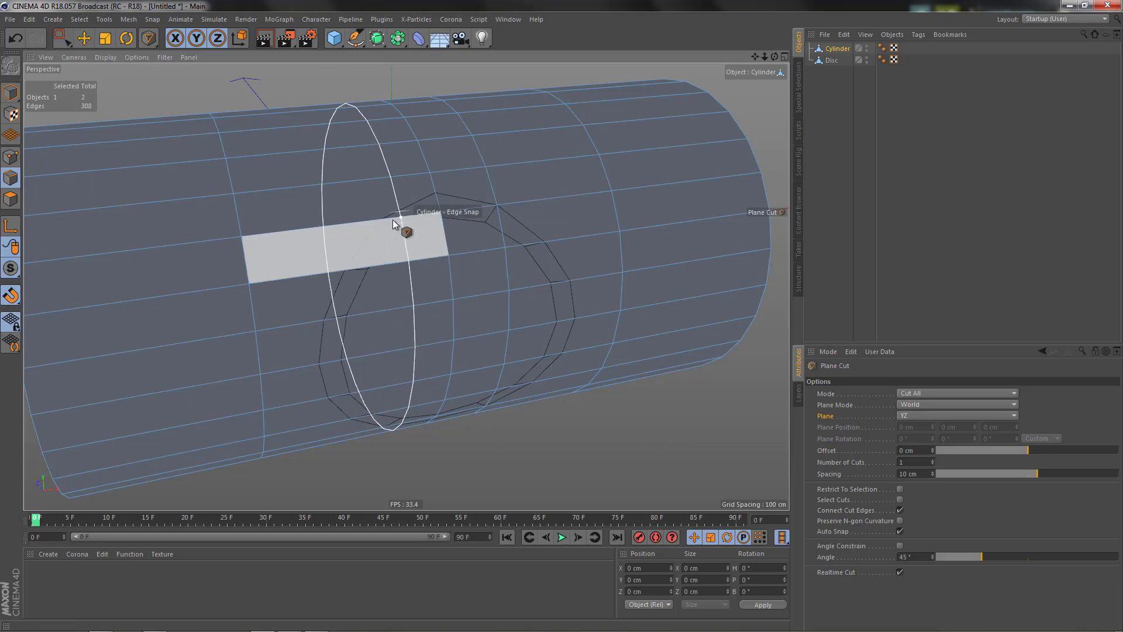
pyautogui.click(383, 220)
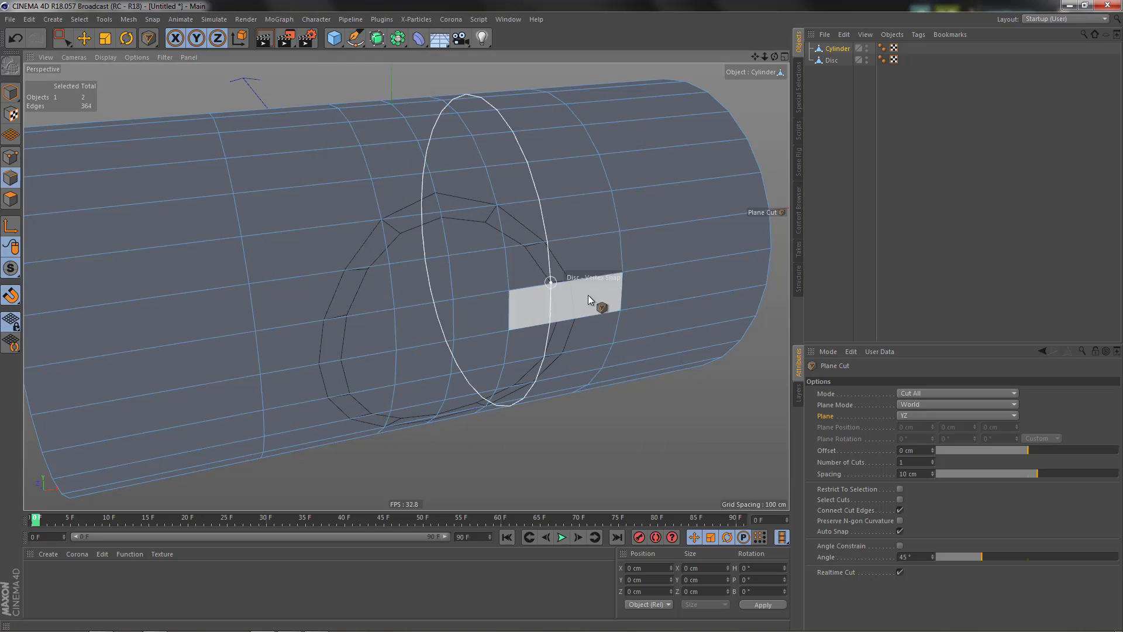
pyautogui.keyDown('alt'); pyautogui.moveTo(529, 325); pyautogui.dragTo(483, 304); pyautogui.keyUp('alt')
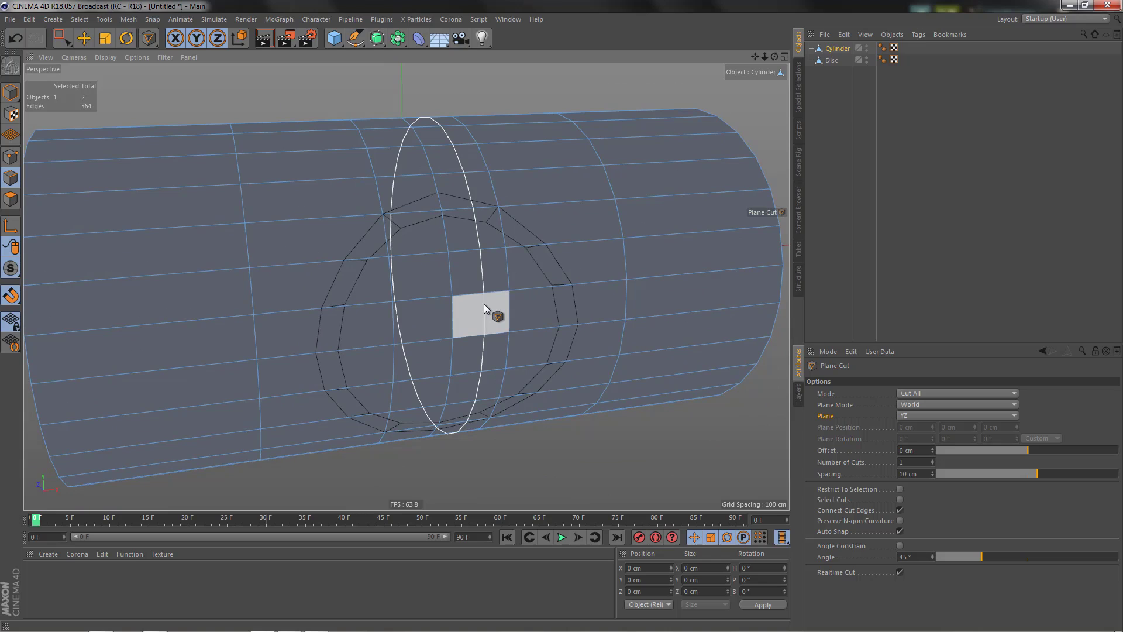
# Turn off snapping, then select the cylinder's polygons beneath and around the disc ring in polygon mode and delete them.
pyautogui.press('Return')
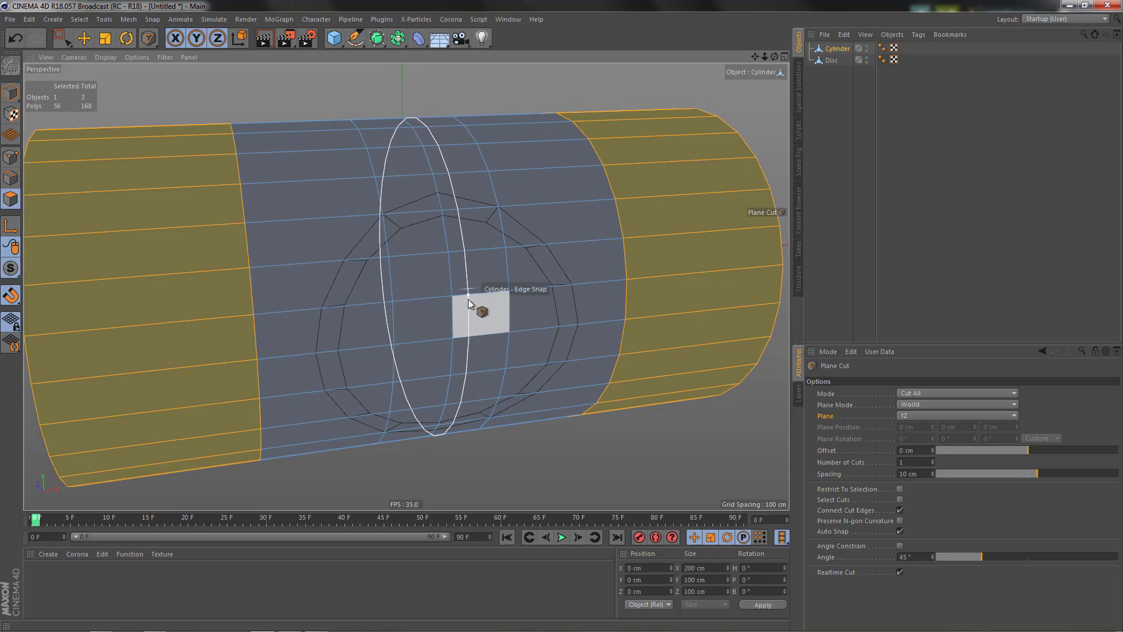
pyautogui.hotkey('shift', 's')
pyautogui.keyDown('alt'); pyautogui.moveTo(493, 330); pyautogui.dragTo(501, 331); pyautogui.keyUp('alt')
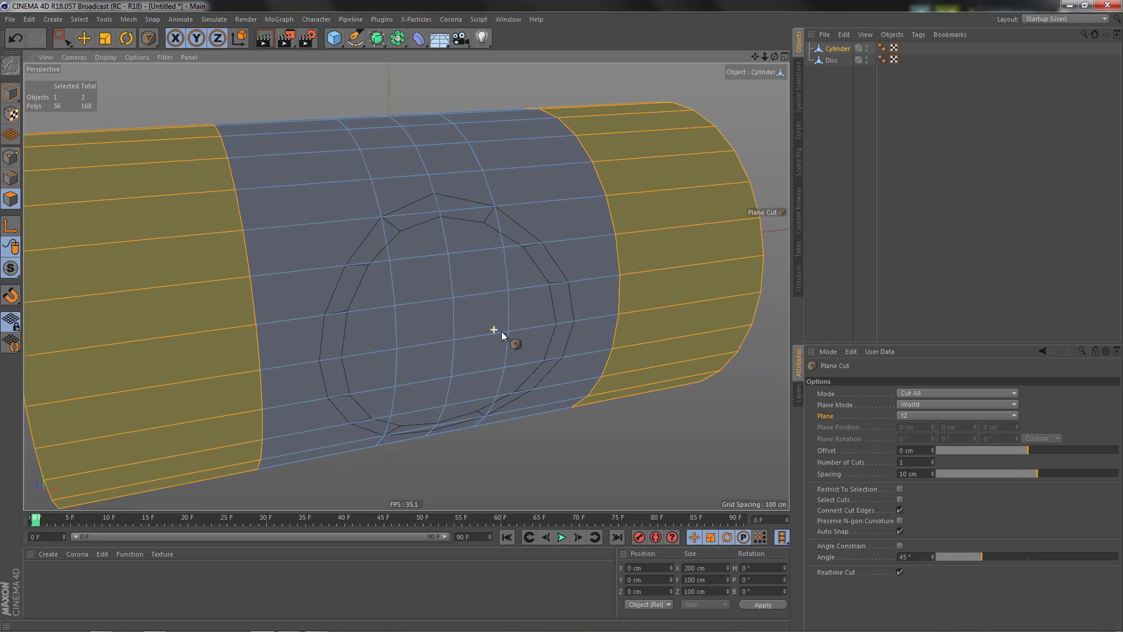
pyautogui.press('9')
pyautogui.moveTo(327, 219)
pyautogui.mouseDown()
pyautogui.moveTo(428, 195)
pyautogui.moveTo(410, 246)
pyautogui.moveTo(531, 286)
pyautogui.moveTo(410, 328)
pyautogui.moveTo(437, 375)
pyautogui.mouseUp()
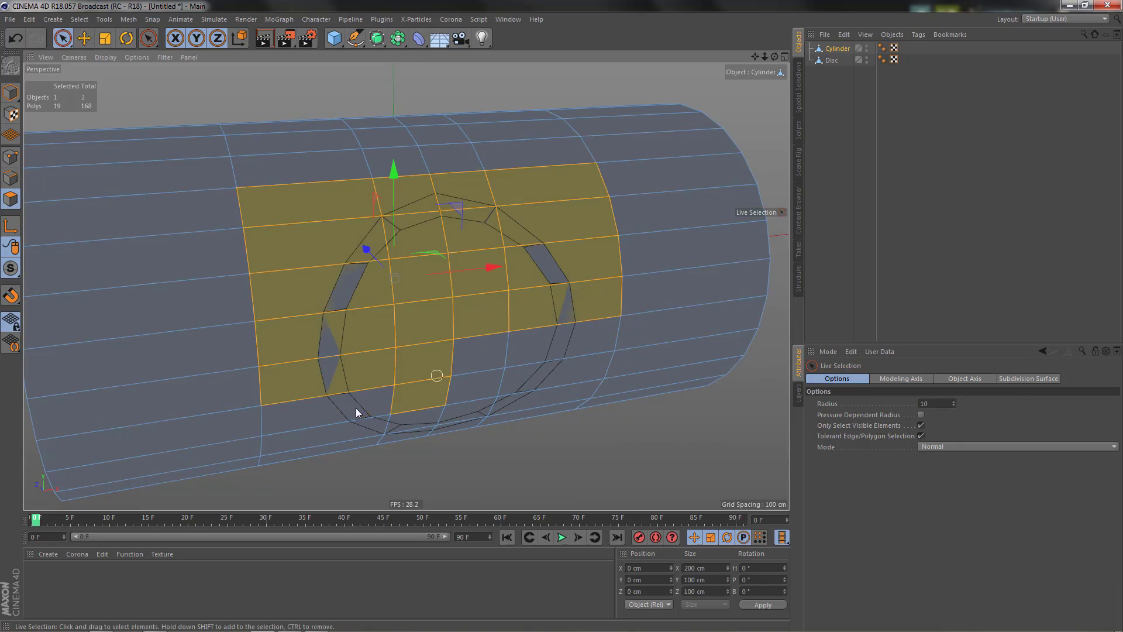
pyautogui.moveTo(356, 408)
pyautogui.mouseDown()
pyautogui.moveTo(391, 423)
pyautogui.moveTo(517, 399)
pyautogui.moveTo(512, 351)
pyautogui.moveTo(461, 356)
pyautogui.moveTo(496, 250)
pyautogui.moveTo(384, 413)
pyautogui.mouseUp()
pyautogui.moveTo(326, 464); pyautogui.dragTo(522, 460)
pyautogui.press('Delete')
# Run Optimize on the cylinder mesh to clean up stray points around the opening.
pyautogui.keyDown('alt'); pyautogui.moveTo(461, 335); pyautogui.dragTo(510, 241); pyautogui.keyUp('alt')
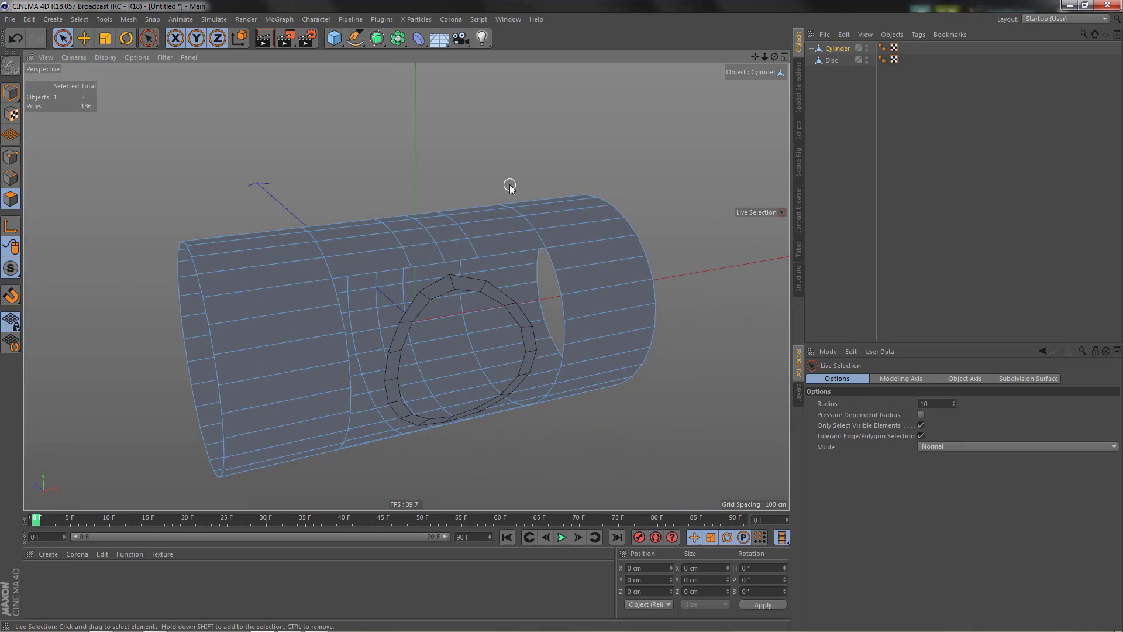
pyautogui.rightClick(508, 184)
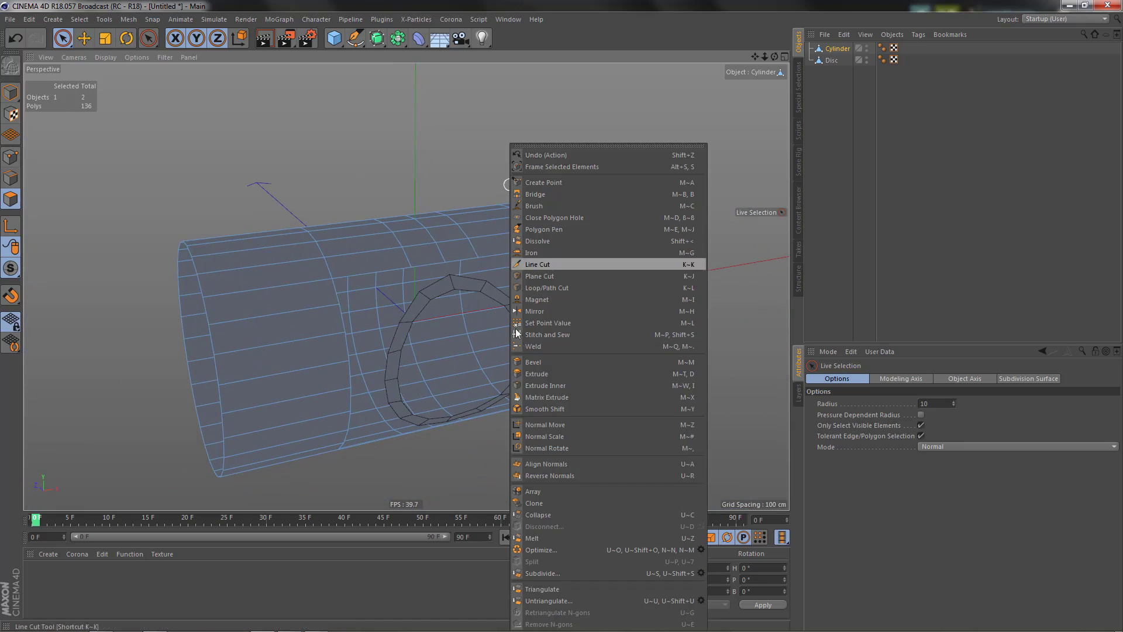
pyautogui.click(557, 549)
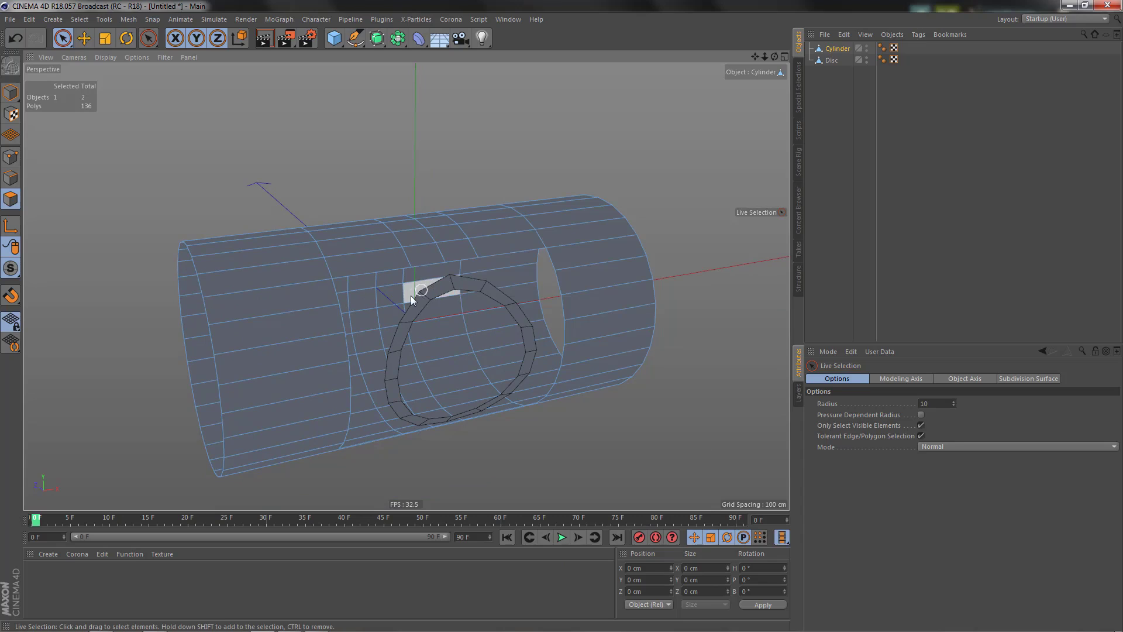
# Merge the cylinder and the disc ring into a single mesh with Connect Objects + Delete.
pyautogui.keyDown('alt'); pyautogui.moveTo(621, 338); pyautogui.dragTo(623, 329); pyautogui.keyUp('alt')
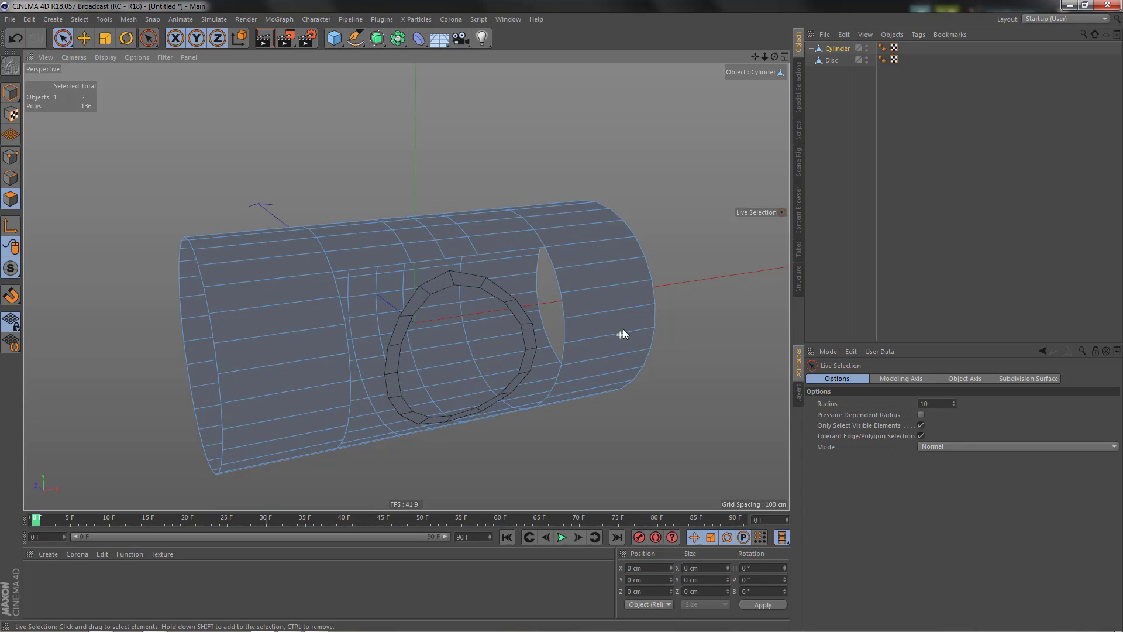
pyautogui.keyDown('ctrl'); pyautogui.click(833, 61); pyautogui.keyUp('ctrl')
pyautogui.rightClick(833, 60)
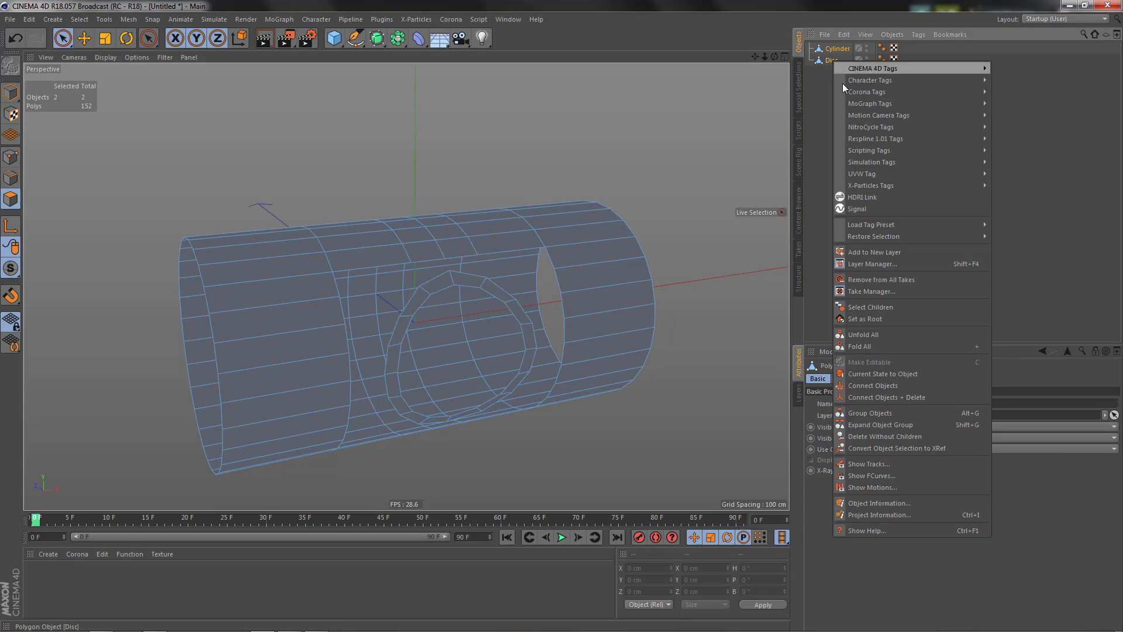
pyautogui.click(890, 397)
# In edge mode, bridge the gaps between the ring's upper edges and the cylinder, including the strips running out to the opening's sides.
pyautogui.keyDown('alt'); pyautogui.moveTo(590, 410); pyautogui.dragTo(577, 329, button='middle'); pyautogui.keyUp('alt')
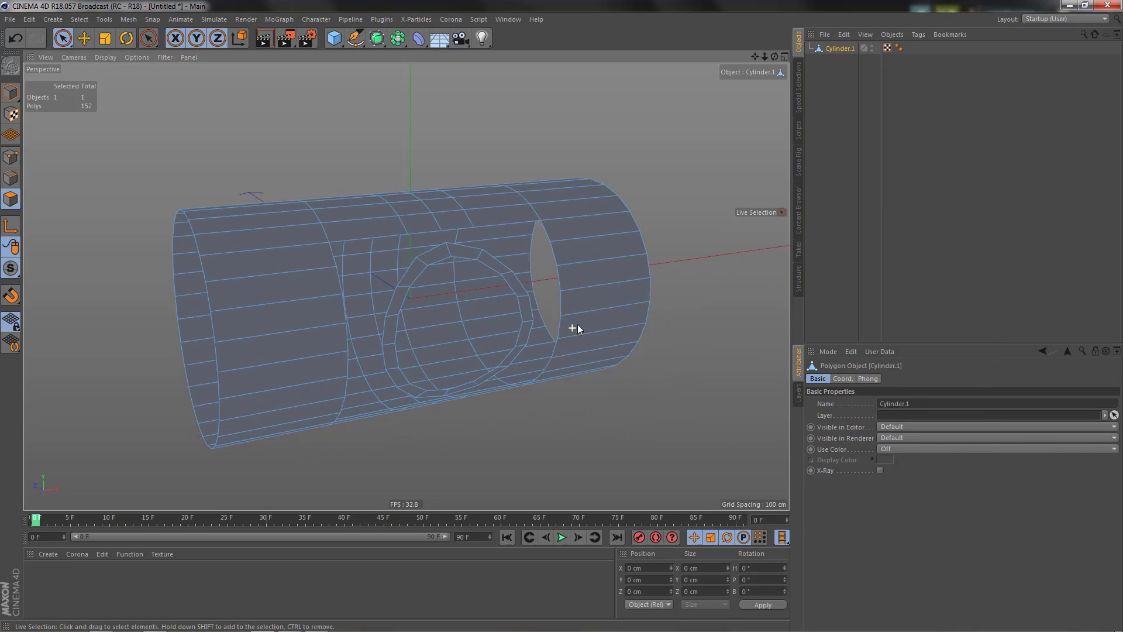
pyautogui.moveTo(578, 329)
pyautogui.keyDown('alt'); pyautogui.mouseDown()
pyautogui.moveTo(570, 263)
pyautogui.moveTo(566, 345)
pyautogui.mouseUp(); pyautogui.keyUp('alt')
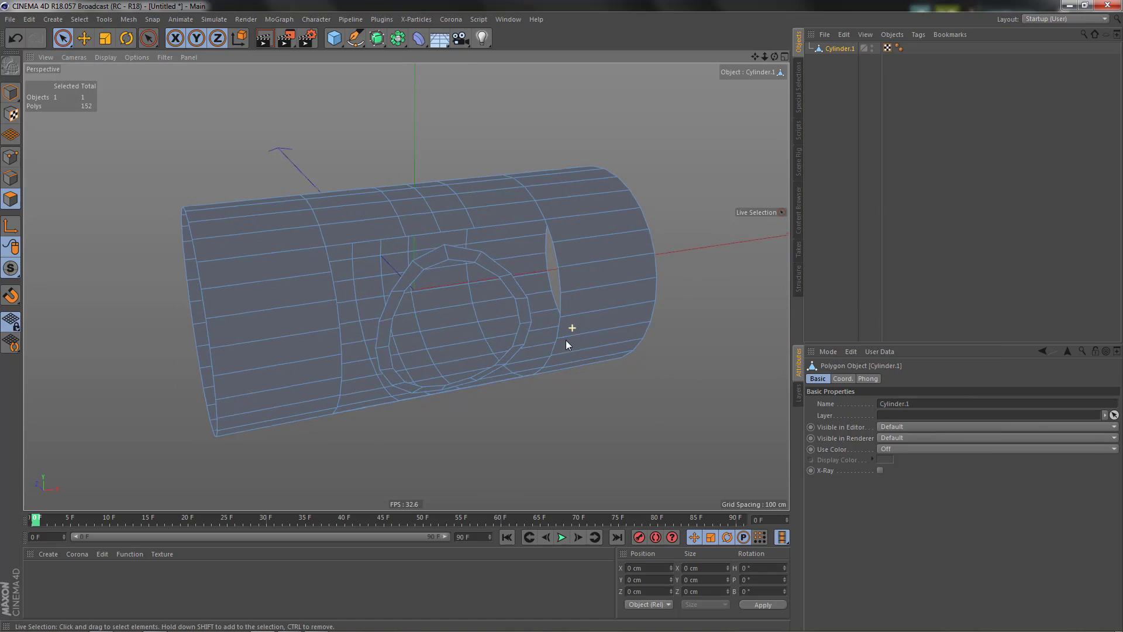
pyautogui.click(535, 300)
pyautogui.click(457, 265)
pyautogui.keyDown('alt'); pyautogui.moveTo(447, 247); pyautogui.dragTo(512, 249, button='right'); pyautogui.keyUp('alt')
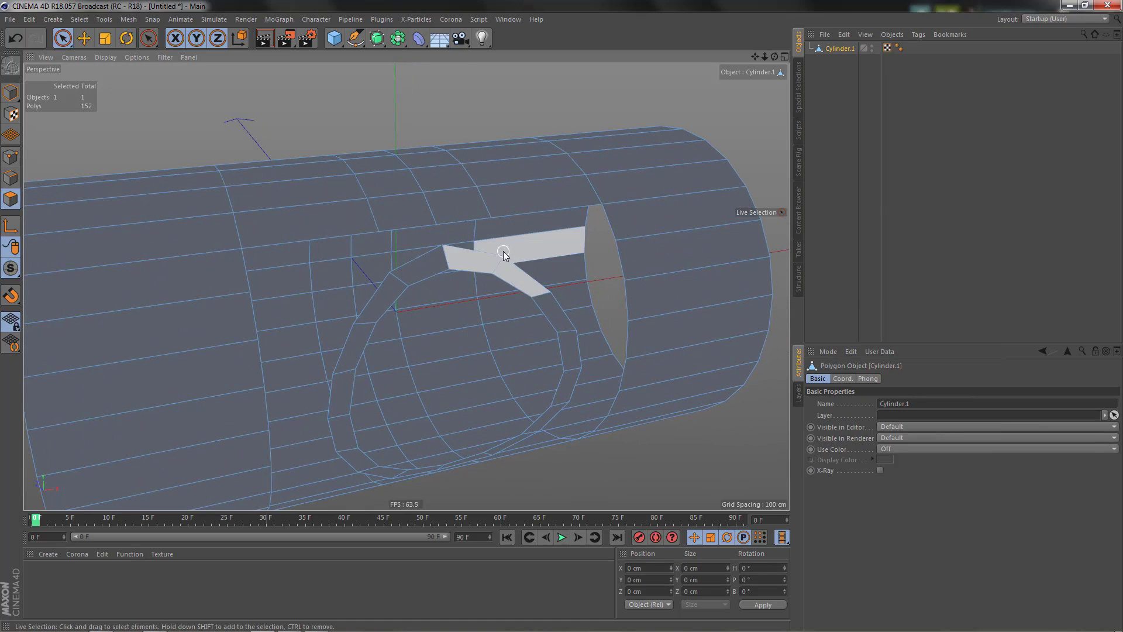
pyautogui.keyDown('ctrl'); pyautogui.click(502, 251); pyautogui.keyUp('ctrl')
pyautogui.press('b')
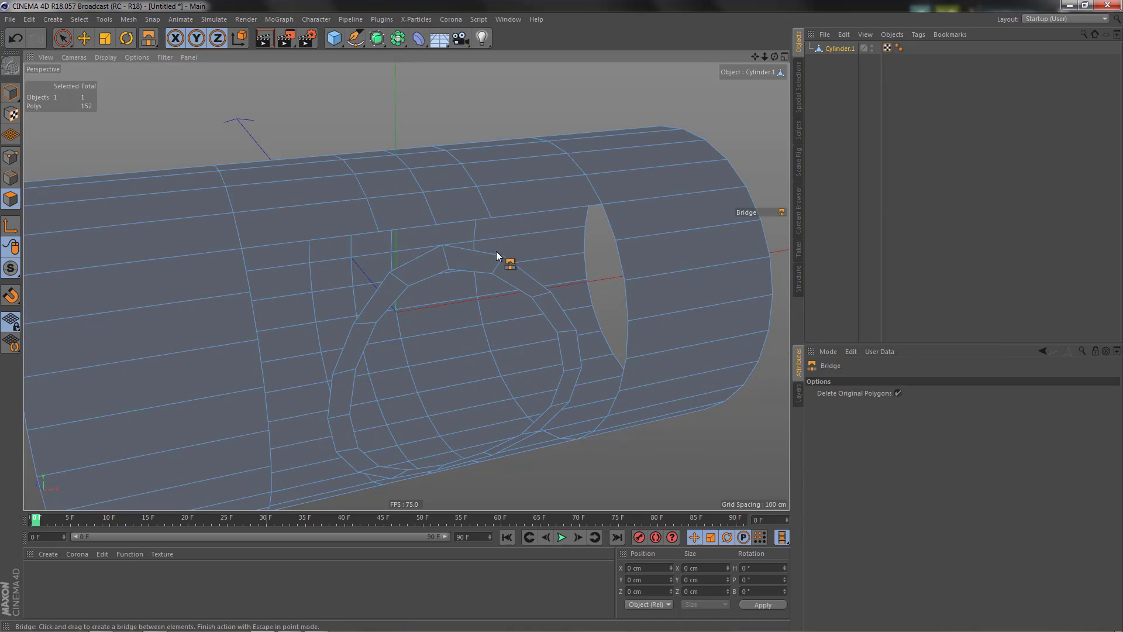
pyautogui.press('Return')
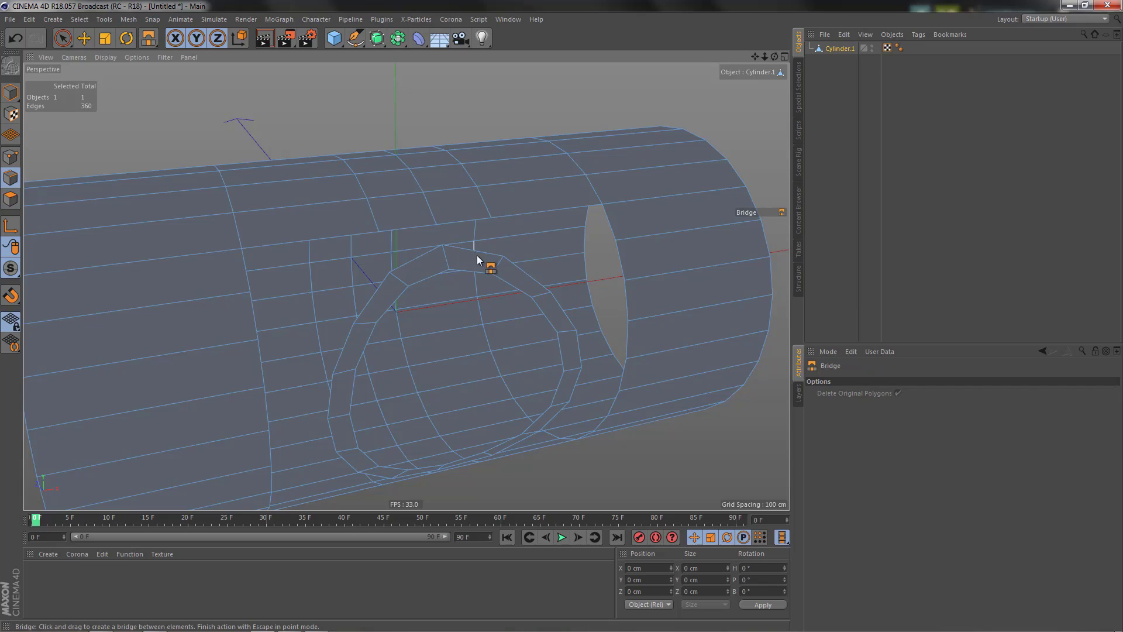
pyautogui.moveTo(475, 251); pyautogui.dragTo(405, 230)
pyautogui.moveTo(520, 271)
pyautogui.keyDown('alt'); pyautogui.mouseDown()
pyautogui.moveTo(518, 243)
pyautogui.moveTo(519, 269)
pyautogui.mouseUp(); pyautogui.keyUp('alt')
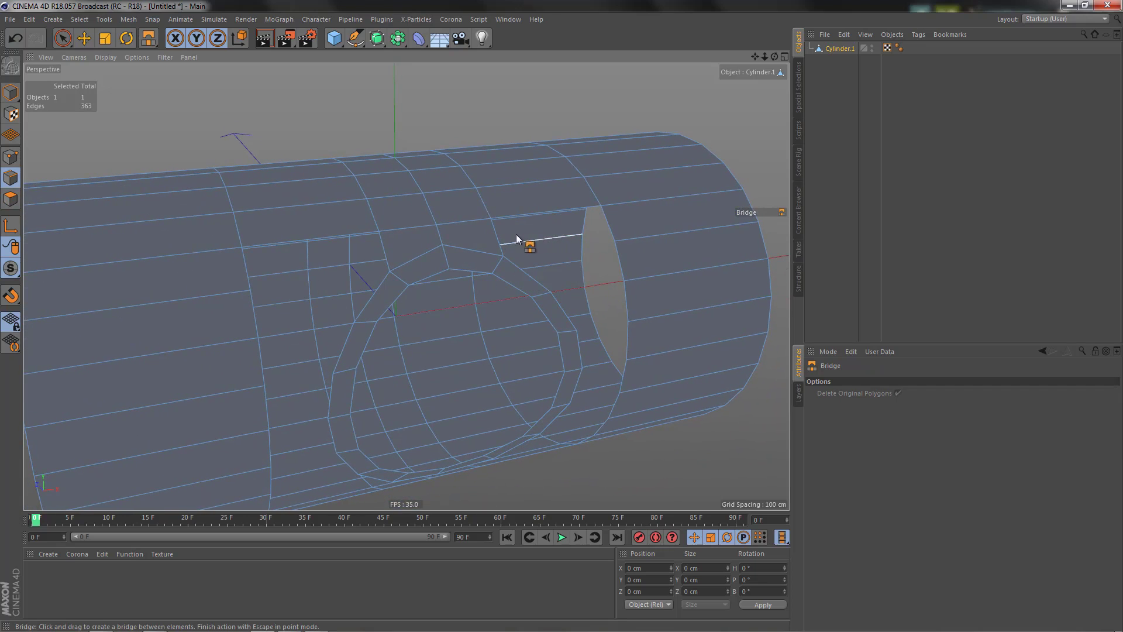
pyautogui.moveTo(493, 240); pyautogui.dragTo(613, 231)
pyautogui.moveTo(384, 257); pyautogui.dragTo(241, 273)
# Bridge the ring's lower edges to the cylinder on the underside, including the strips toward both sides of the opening.
pyautogui.keyDown('alt'); pyautogui.moveTo(241, 272); pyautogui.dragTo(539, 198); pyautogui.keyUp('alt')
pyautogui.keyDown('alt'); pyautogui.moveTo(539, 199); pyautogui.dragTo(633, 360, button='middle'); pyautogui.keyUp('alt')
pyautogui.moveTo(495, 283); pyautogui.dragTo(450, 277)
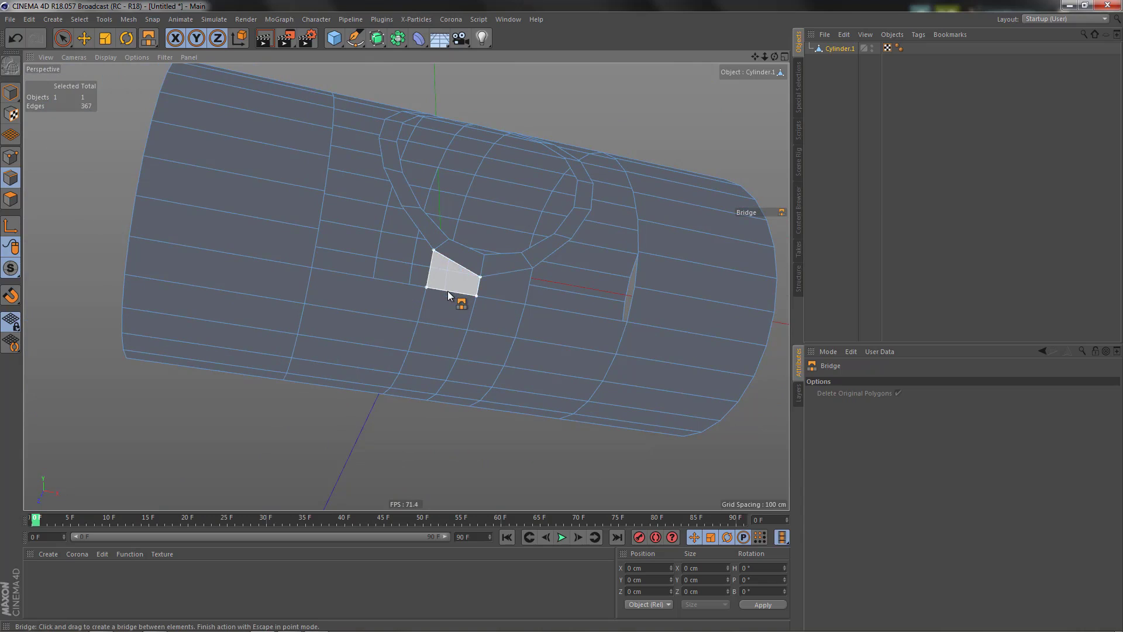
pyautogui.moveTo(531, 292); pyautogui.dragTo(637, 316)
pyautogui.moveTo(433, 277); pyautogui.dragTo(310, 257)
# Fill the two remaining openings on either side of the ring with Close Polygon Hole.
pyautogui.keyDown('alt'); pyautogui.moveTo(507, 292); pyautogui.dragTo(509, 258); pyautogui.keyUp('alt')
pyautogui.rightClick(546, 232)
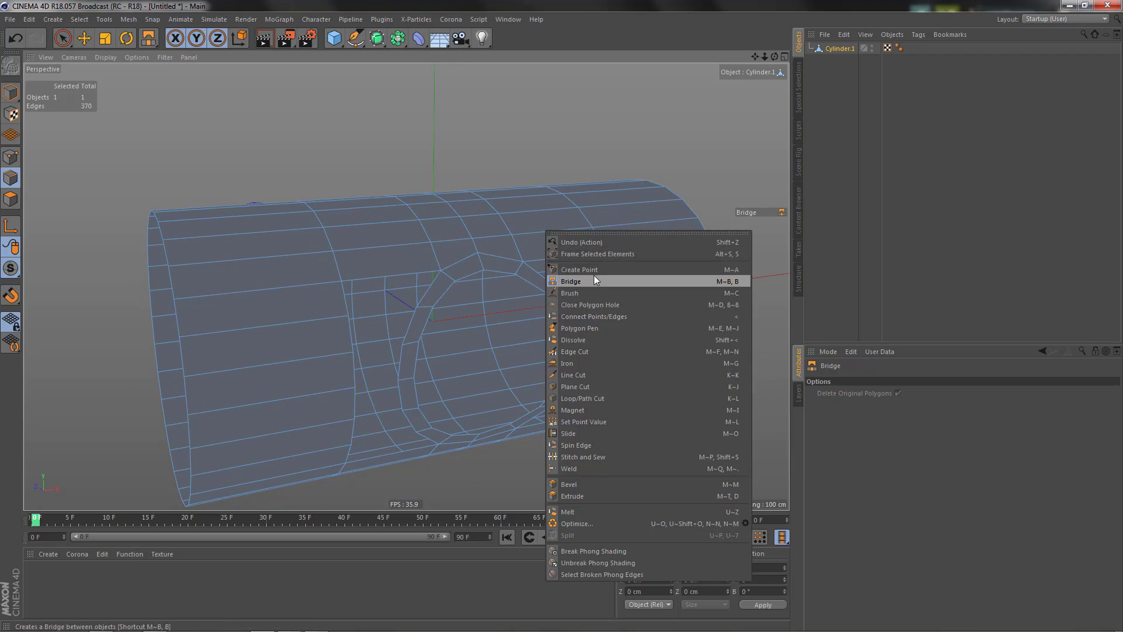
pyautogui.click(592, 304)
pyautogui.click(580, 257)
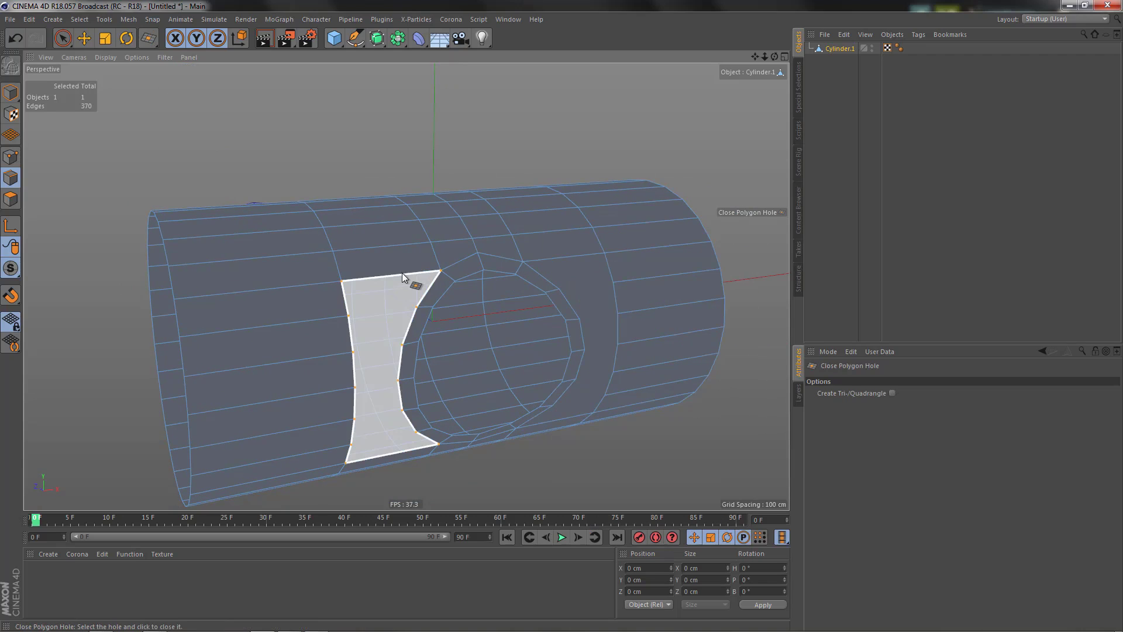
pyautogui.click(403, 275)
# In polygon mode, apply Remove N-gons to the merged cylinder mesh.
pyautogui.keyDown('alt'); pyautogui.moveTo(510, 318); pyautogui.dragTo(493, 282, button='middle'); pyautogui.keyUp('alt')
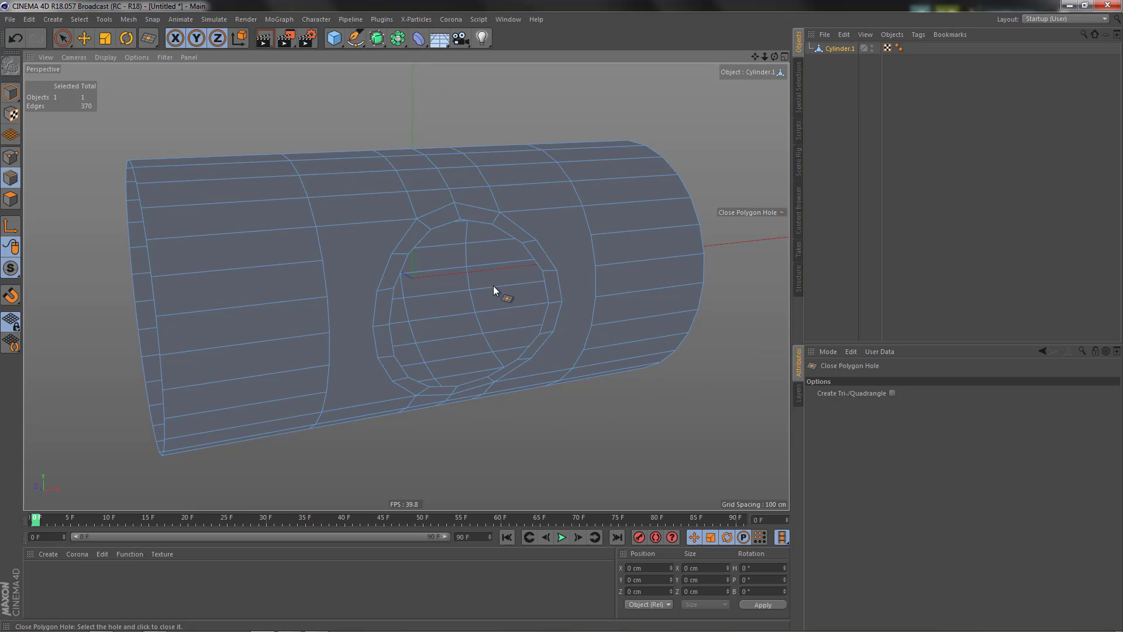
pyautogui.press('Return')
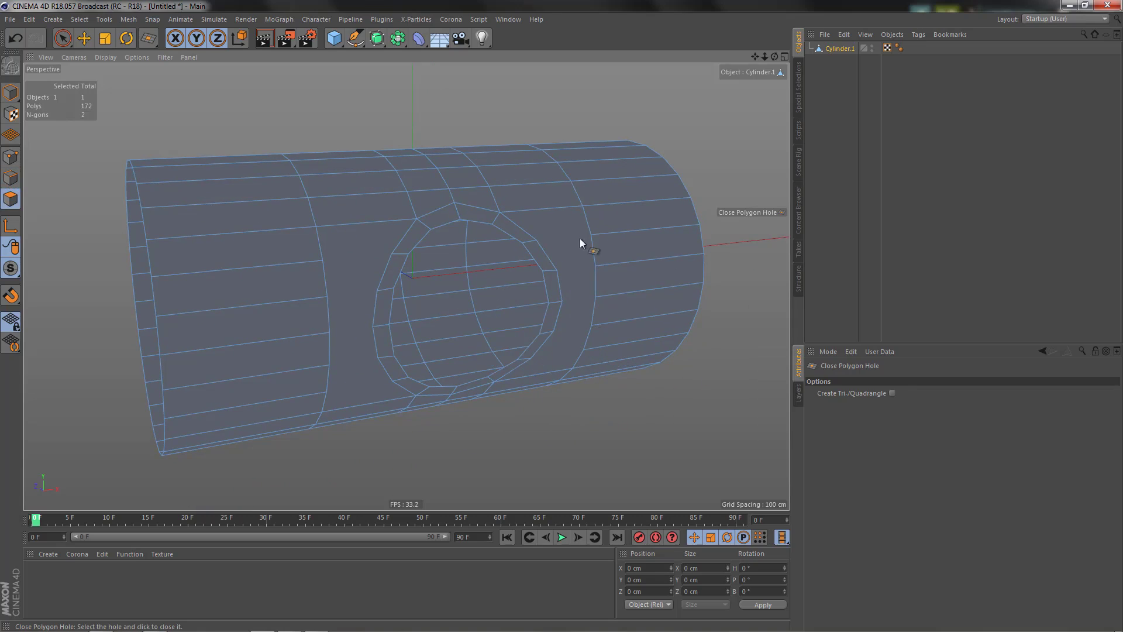
pyautogui.rightClick(597, 188)
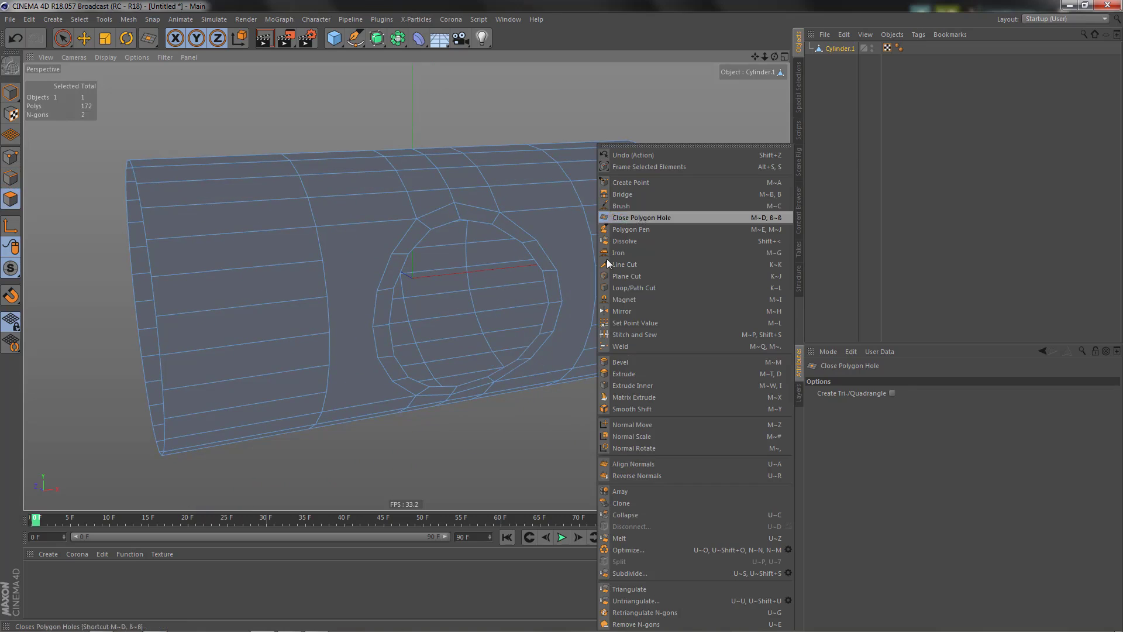
pyautogui.click(640, 623)
# Examine the round hole and the surrounding cylinder mesh from several angles.
pyautogui.keyDown('alt'); pyautogui.moveTo(602, 313); pyautogui.dragTo(471, 278); pyautogui.keyUp('alt')
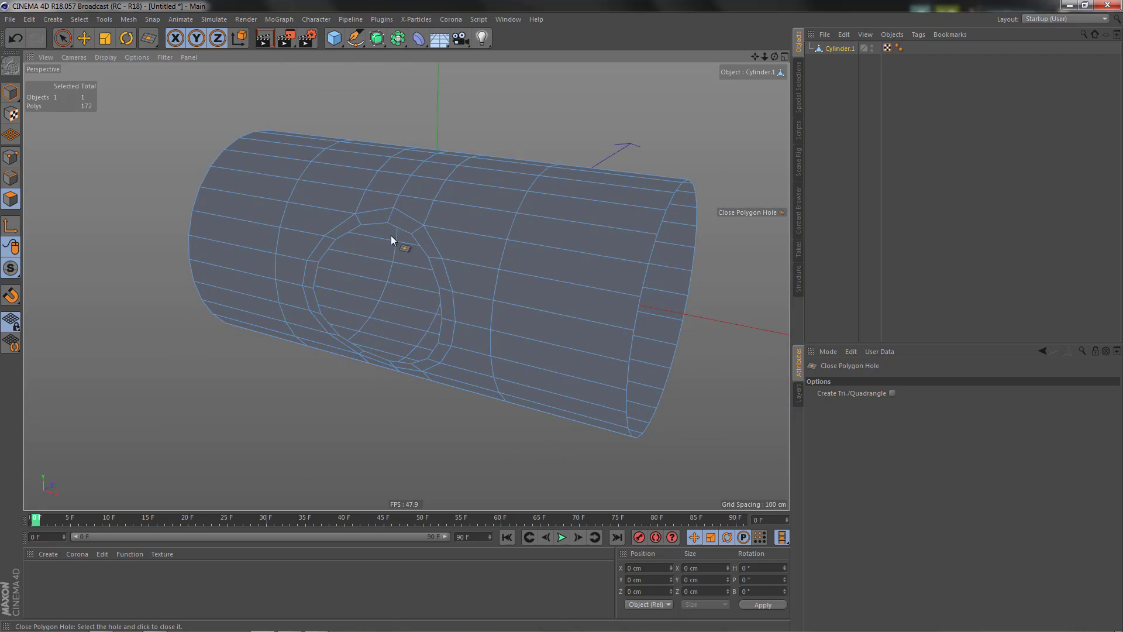
pyautogui.keyDown('alt'); pyautogui.moveTo(444, 245); pyautogui.dragTo(361, 239); pyautogui.keyUp('alt')
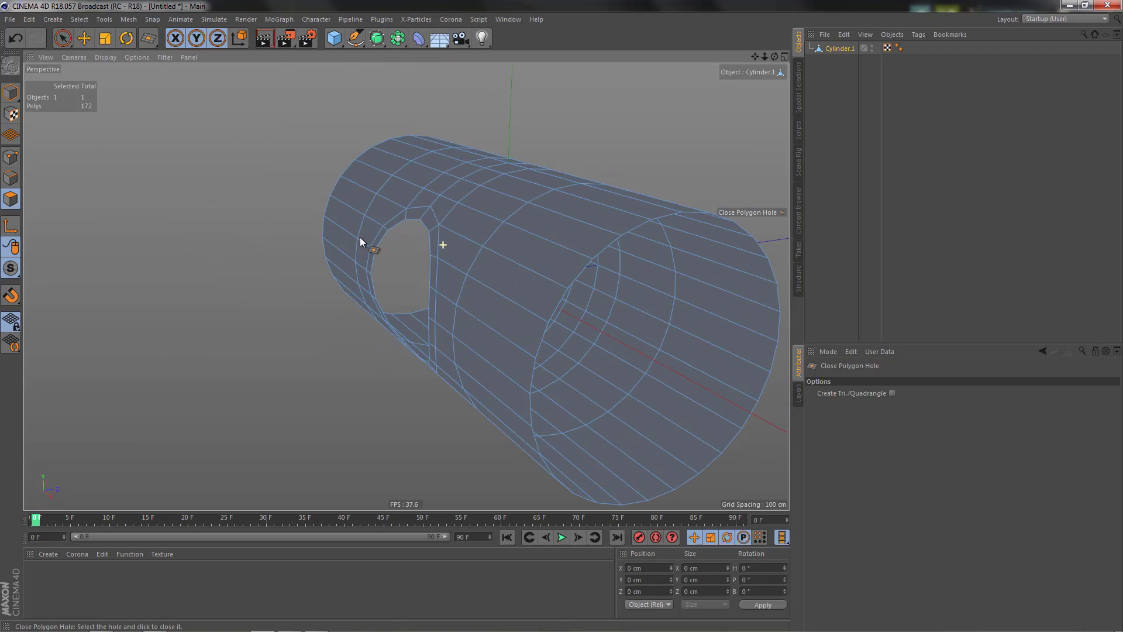
pyautogui.keyDown('alt'); pyautogui.moveTo(448, 237); pyautogui.dragTo(497, 259); pyautogui.keyUp('alt')
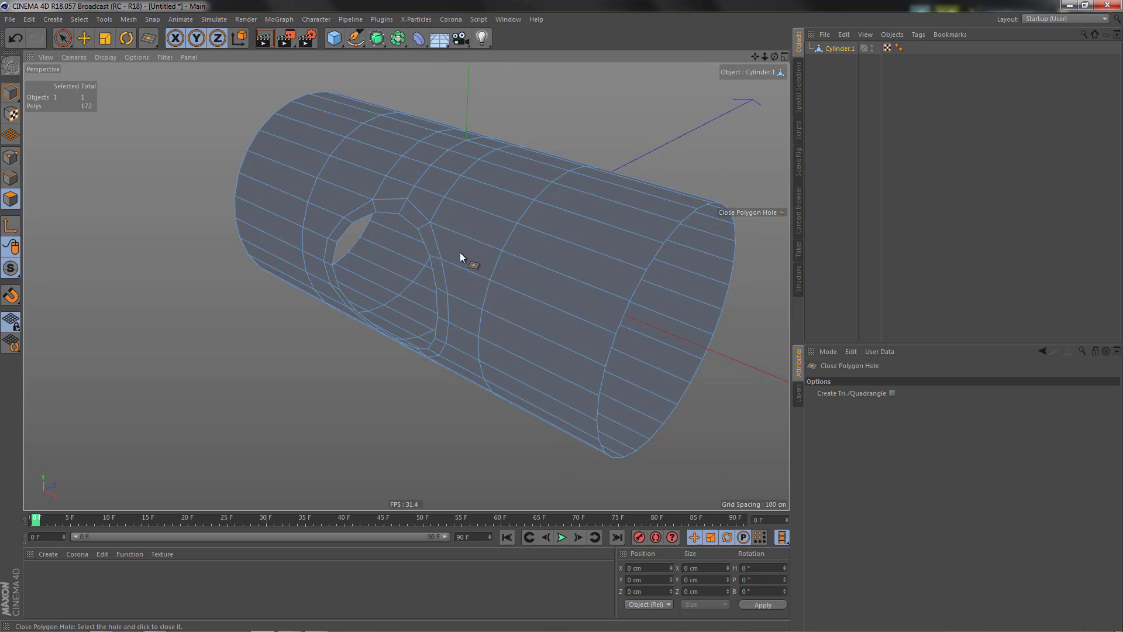
pyautogui.moveTo(460, 253)
pyautogui.keyDown('alt'); pyautogui.mouseDown()
pyautogui.moveTo(480, 244)
pyautogui.moveTo(462, 258)
pyautogui.mouseUp(); pyautogui.keyUp('alt')
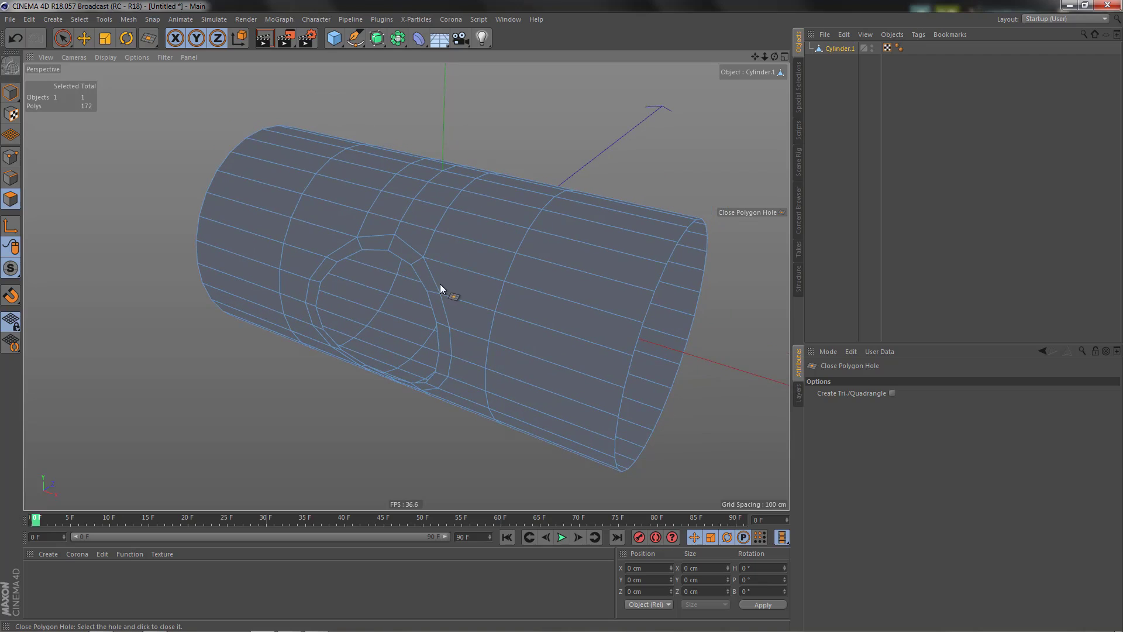
pyautogui.keyDown('alt'); pyautogui.moveTo(468, 296); pyautogui.dragTo(430, 306); pyautogui.keyUp('alt')
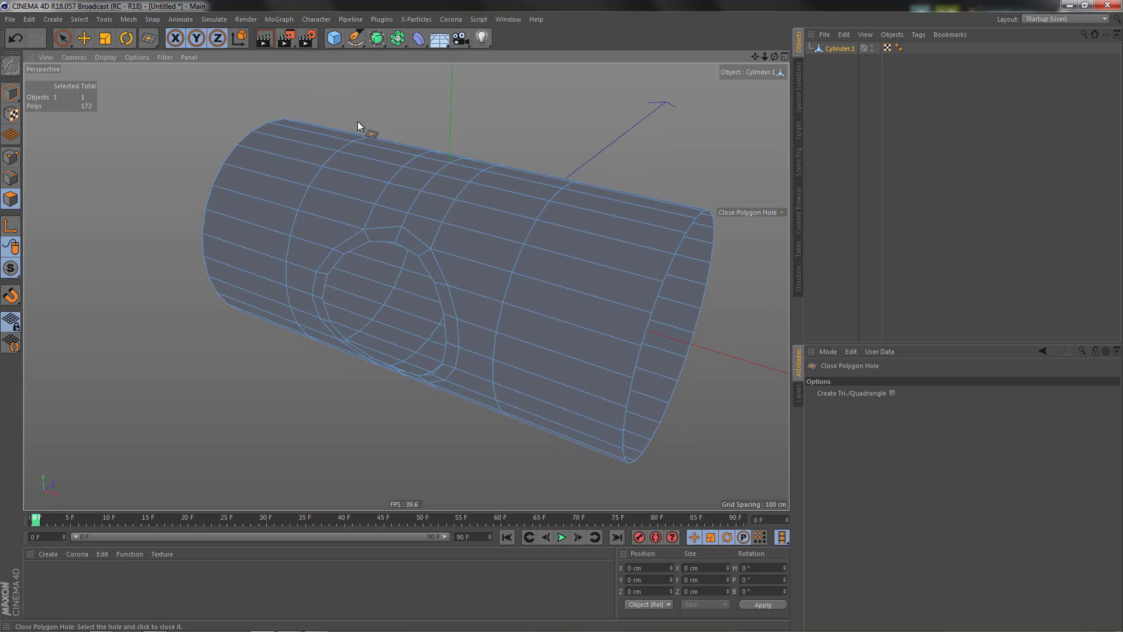
# Add a new cylinder with -Z orientation, 16 rotation segments and a 30 cm radius.
pyautogui.click(335, 38)
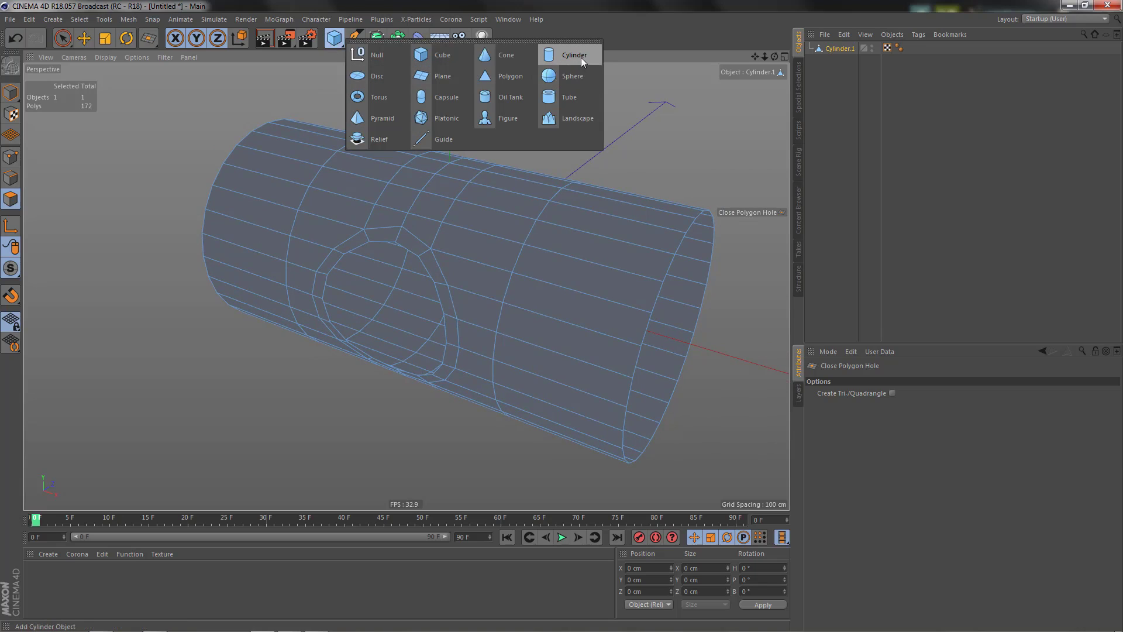
pyautogui.click(581, 57)
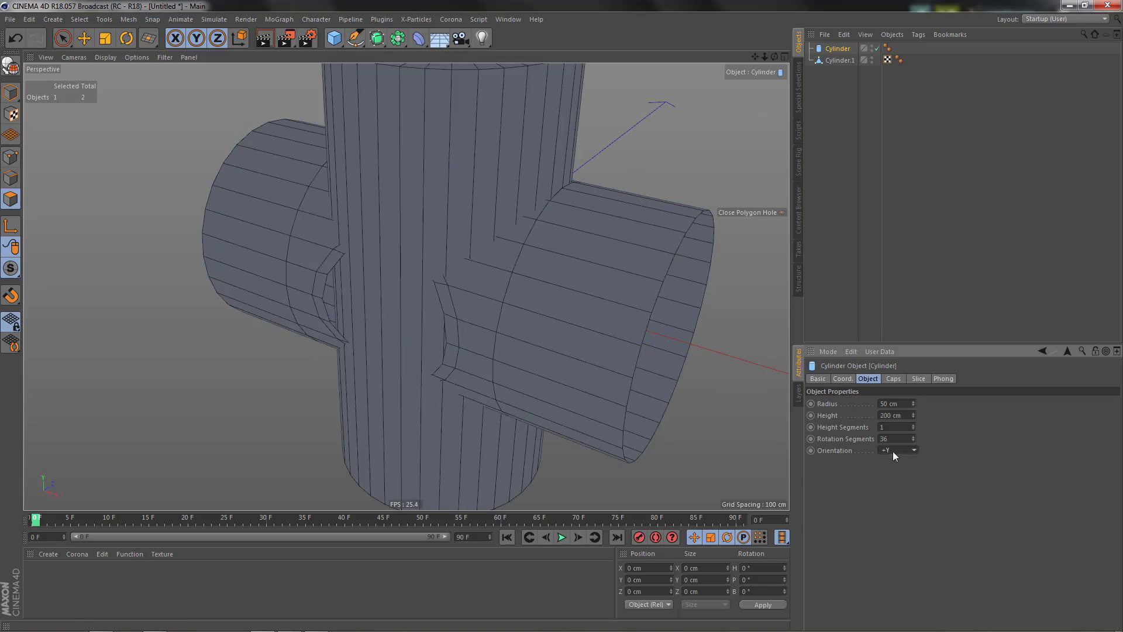
pyautogui.click(899, 521)
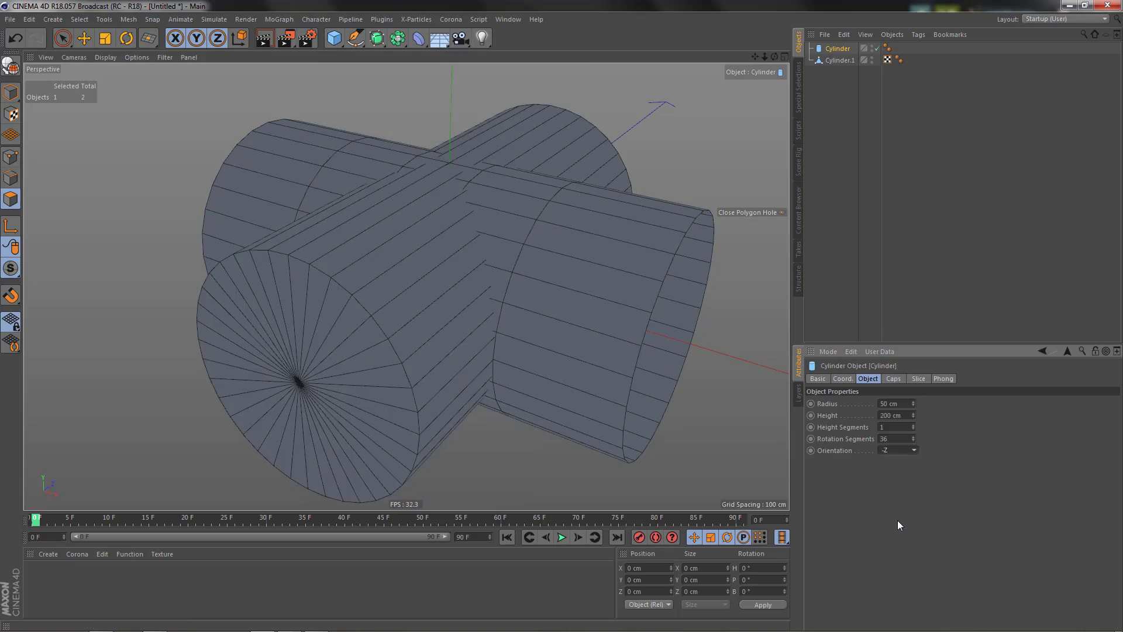
pyautogui.click(899, 439)
pyautogui.write('1')
pyautogui.press('Return')
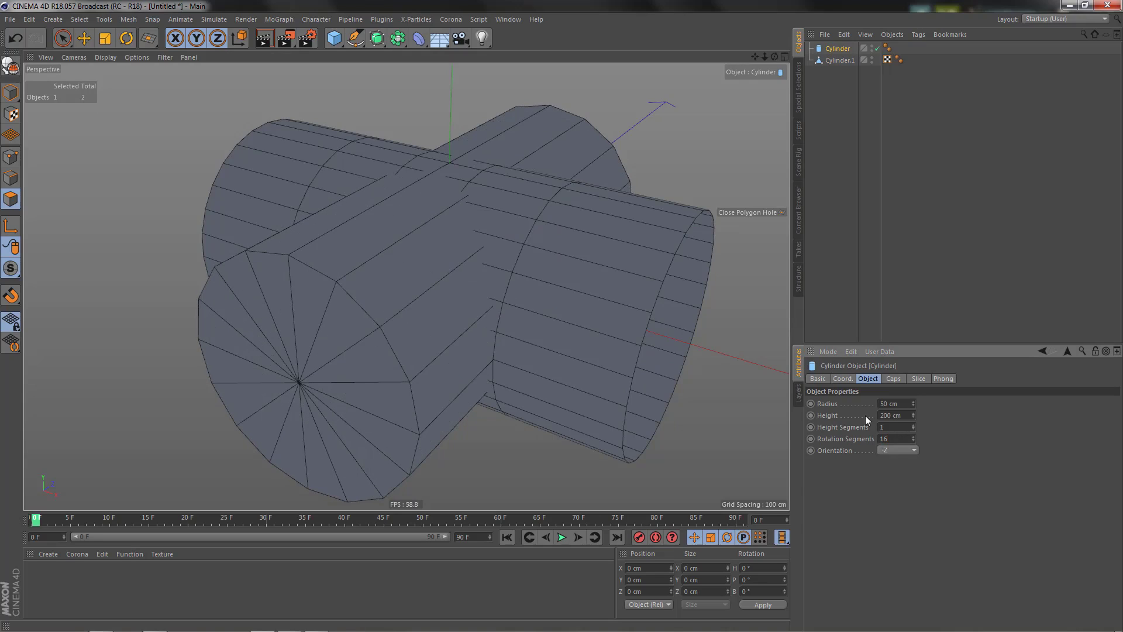
pyautogui.click(890, 404)
pyautogui.write('30')
pyautogui.press('Return')
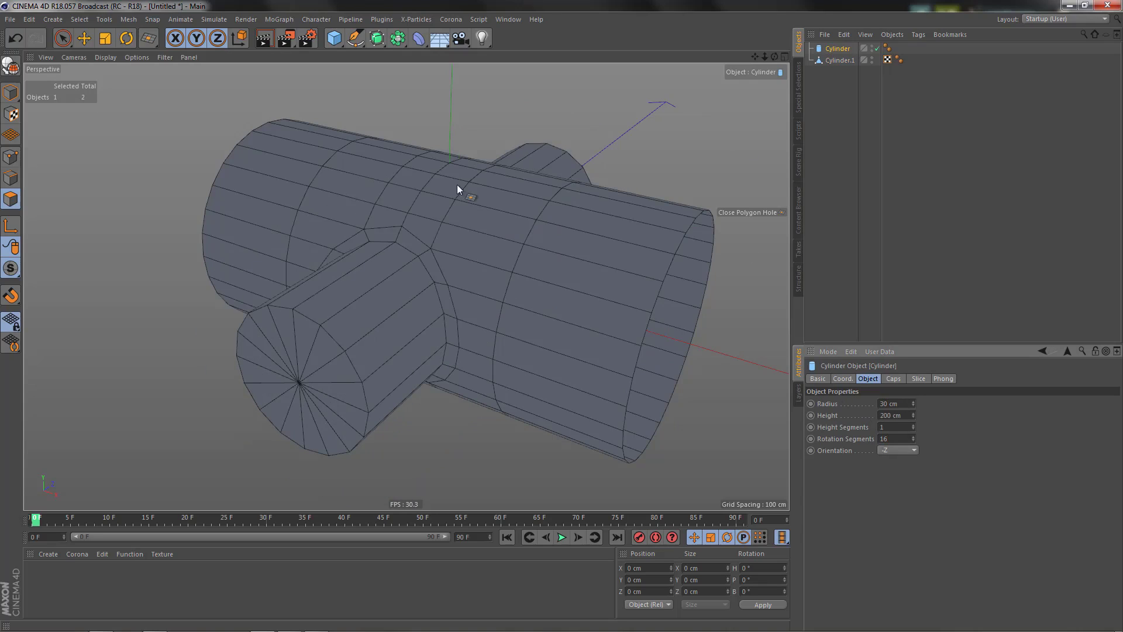
# Rotate the new cylinder around its vertical axis so it crosses the main cylinder diagonally, and display it from the top.
pyautogui.keyDown('alt'); pyautogui.moveTo(479, 280); pyautogui.dragTo(491, 343); pyautogui.keyUp('alt')
pyautogui.press('r')
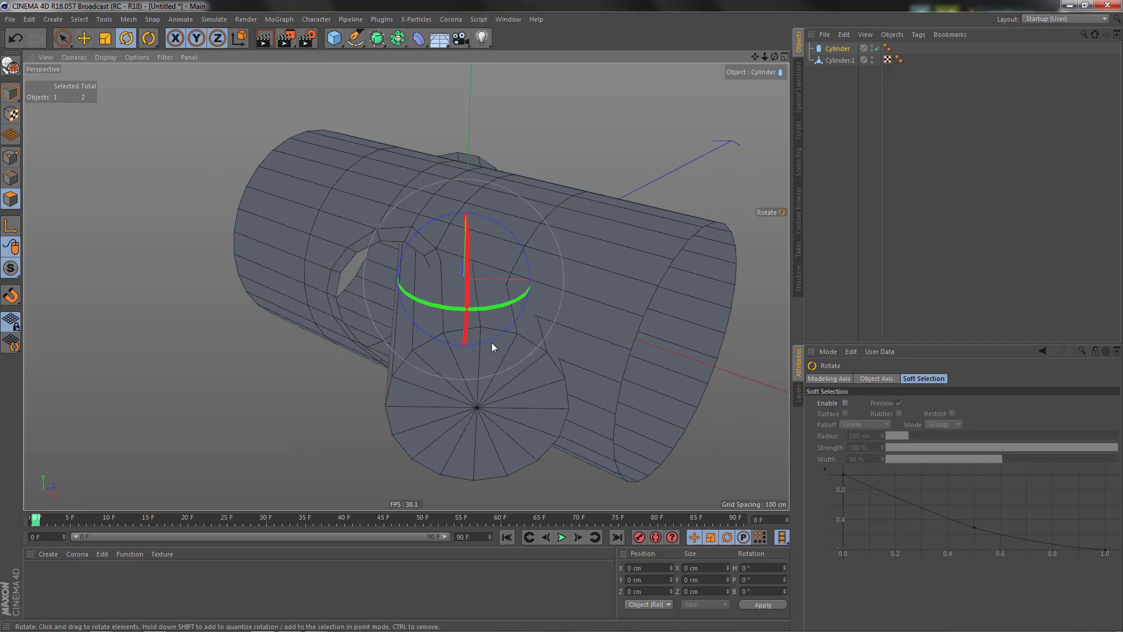
pyautogui.press('F2')
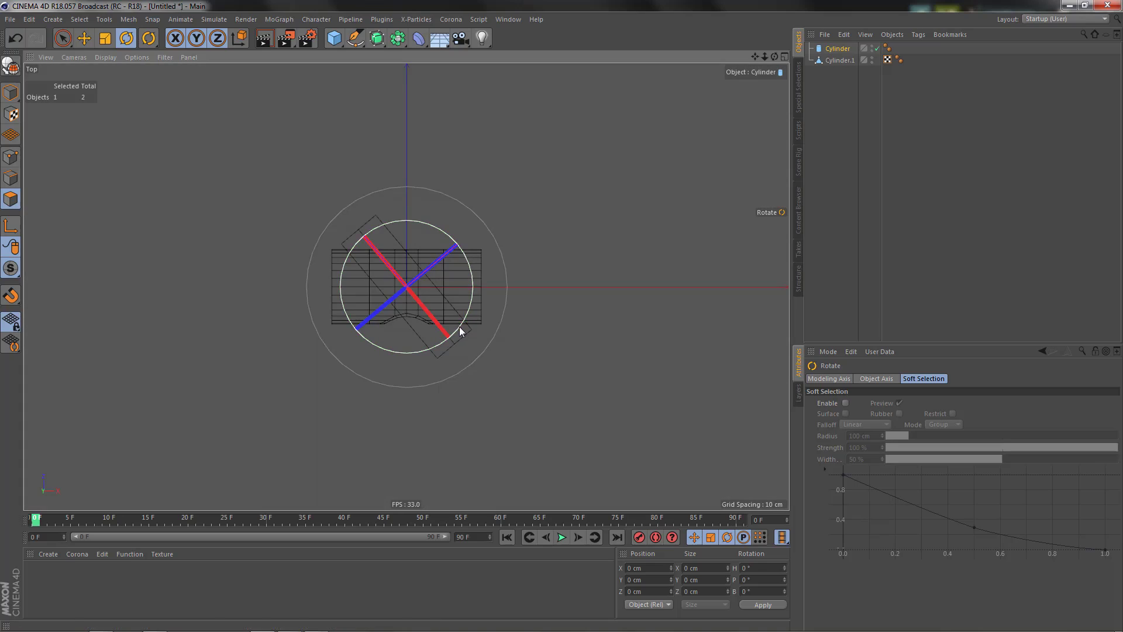
# Turn on snapping and move the angled cylinder's centre onto the middle of the hole's edge in the Top view.
pyautogui.press('e')
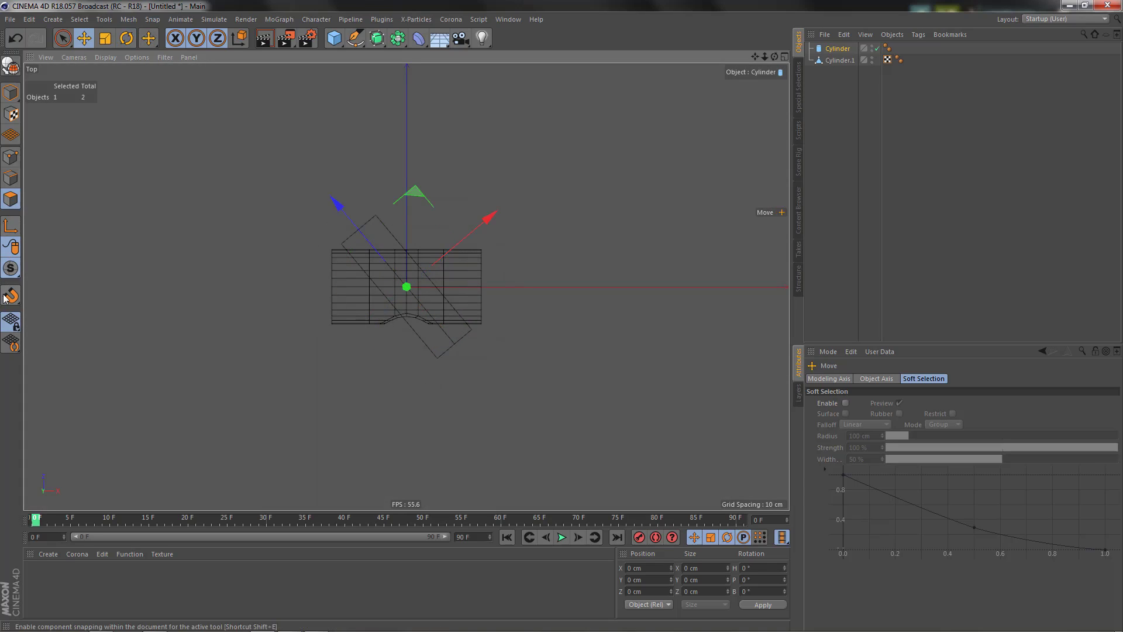
pyautogui.scroll(10, 474, 294)
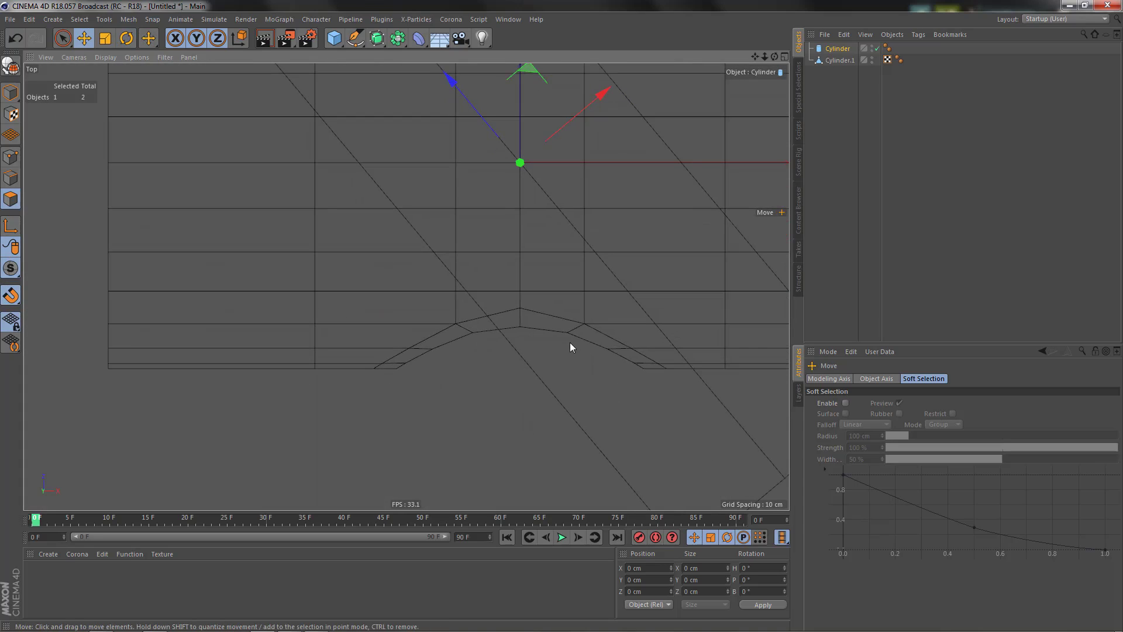
pyautogui.moveTo(520, 164); pyautogui.dragTo(521, 330)
pyautogui.keyDown('alt'); pyautogui.moveTo(483, 368); pyautogui.dragTo(437, 312, button='middle'); pyautogui.keyUp('alt')
pyautogui.keyDown('alt'); pyautogui.moveTo(436, 312); pyautogui.dragTo(371, 322, button='right'); pyautogui.keyUp('alt')
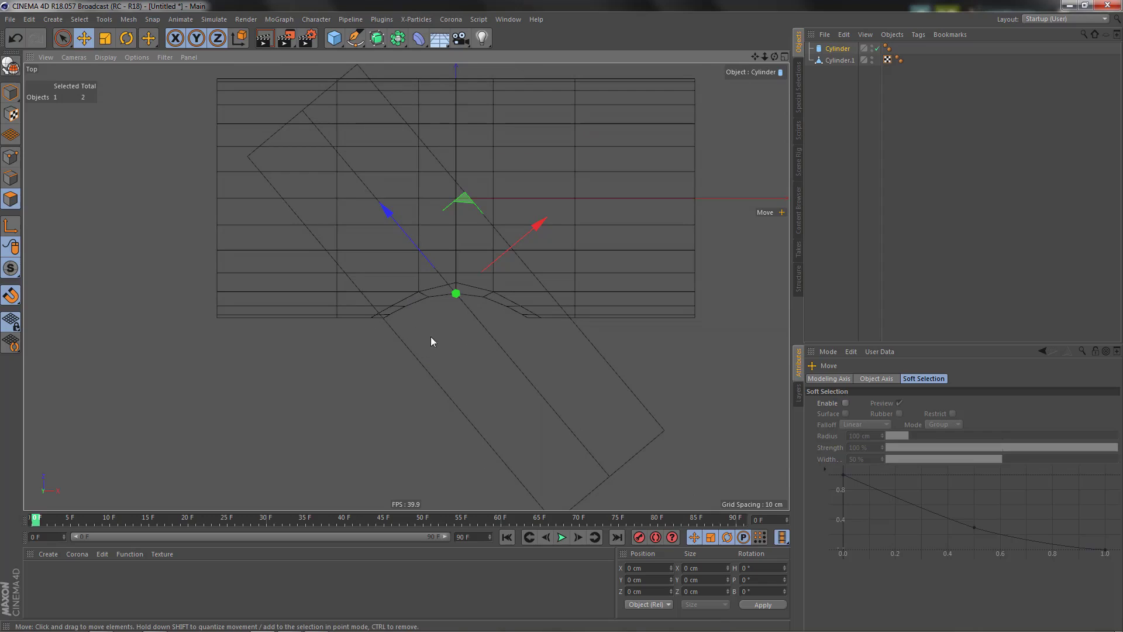
# Switch the Top view to Wireframe display and examine the angled cylinder against the hole.
pyautogui.keyDown('alt'); pyautogui.moveTo(481, 334); pyautogui.dragTo(472, 292, button='middle'); pyautogui.keyUp('alt')
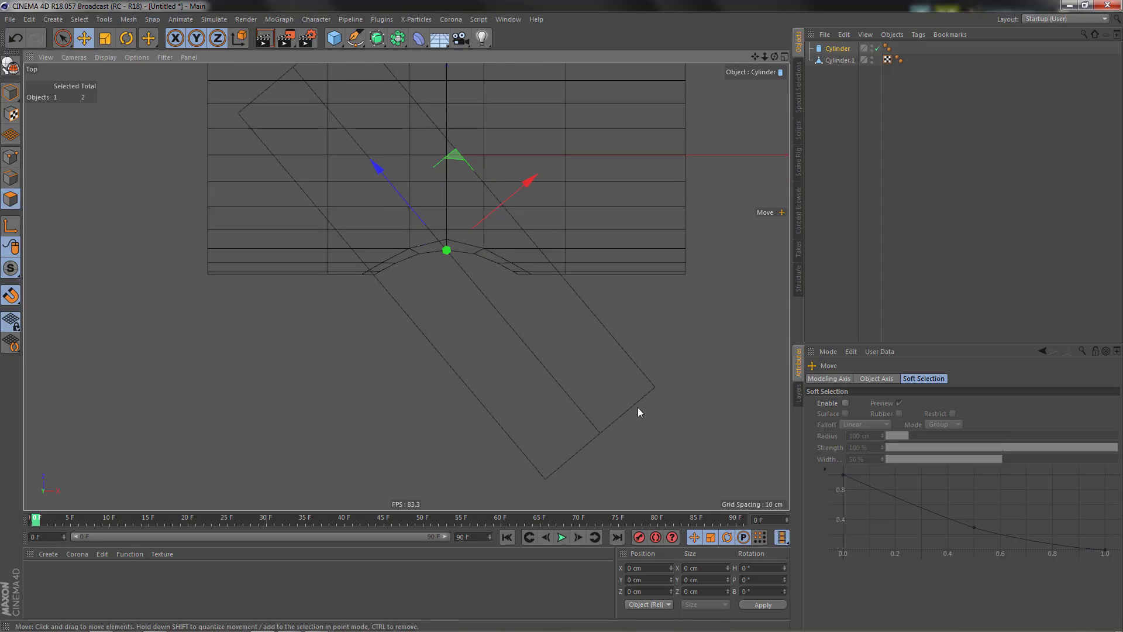
pyautogui.keyDown('alt'); pyautogui.moveTo(503, 356); pyautogui.dragTo(509, 401, button='middle'); pyautogui.keyUp('alt')
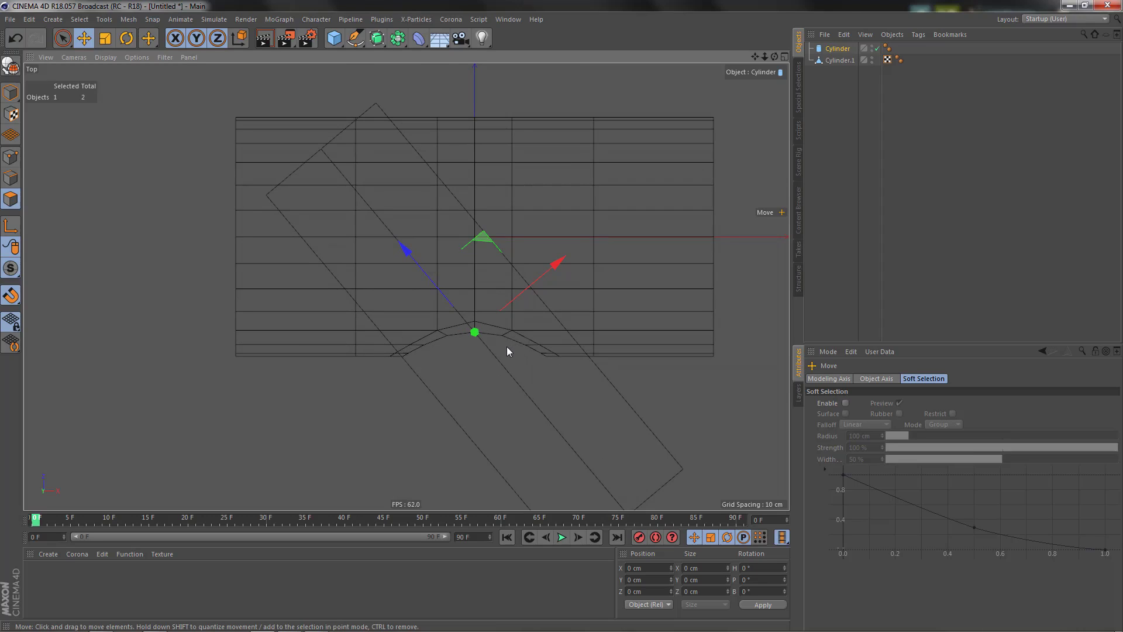
pyautogui.press('n')
pyautogui.press('h')
pyautogui.moveTo(447, 354)
pyautogui.keyDown('alt'); pyautogui.mouseDown(button='right')
pyautogui.moveTo(462, 353)
pyautogui.moveTo(449, 358)
pyautogui.mouseUp(button='right'); pyautogui.keyUp('alt')
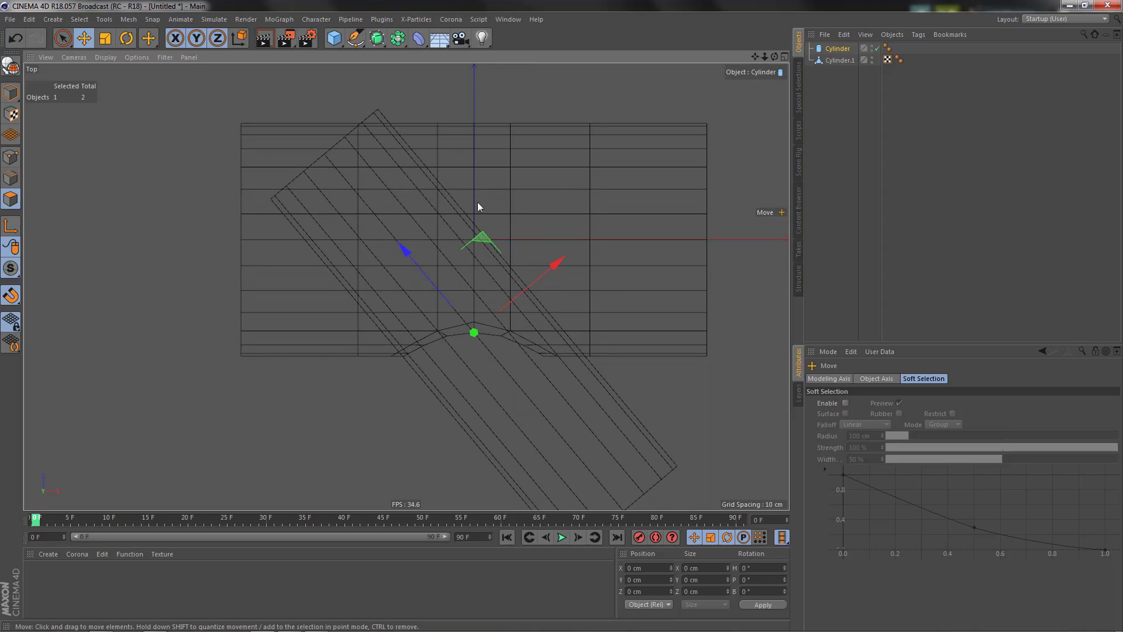
# Hide the angled cylinder in the viewport and close the main cylinder's side hole with a polygon in the Perspective view.
pyautogui.click(872, 49)
pyautogui.press('F1')
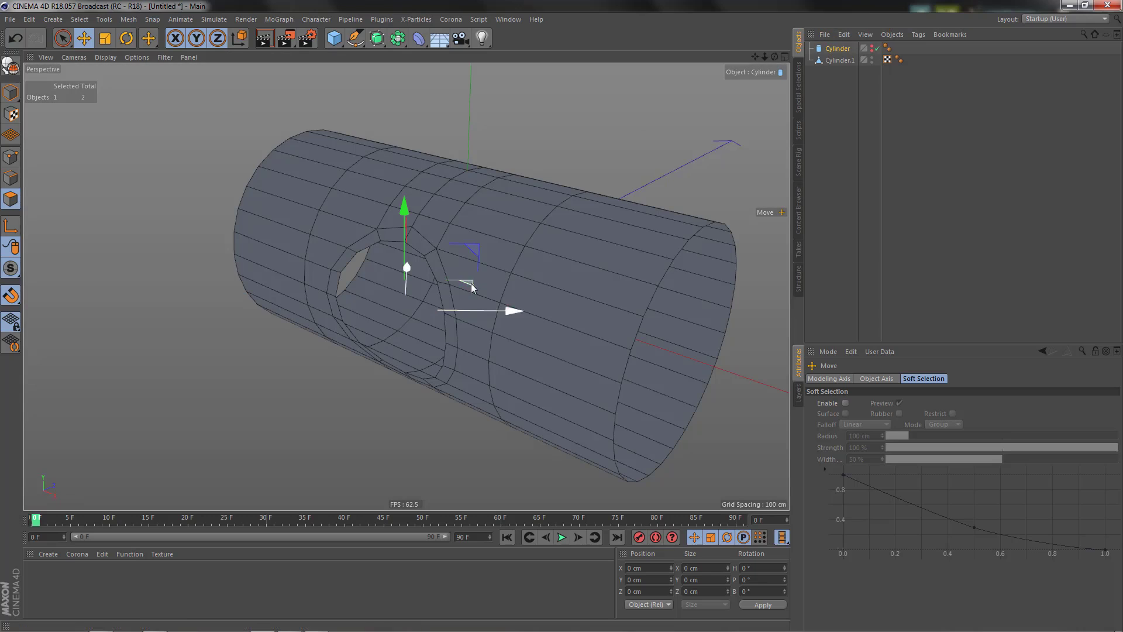
pyautogui.click(841, 60)
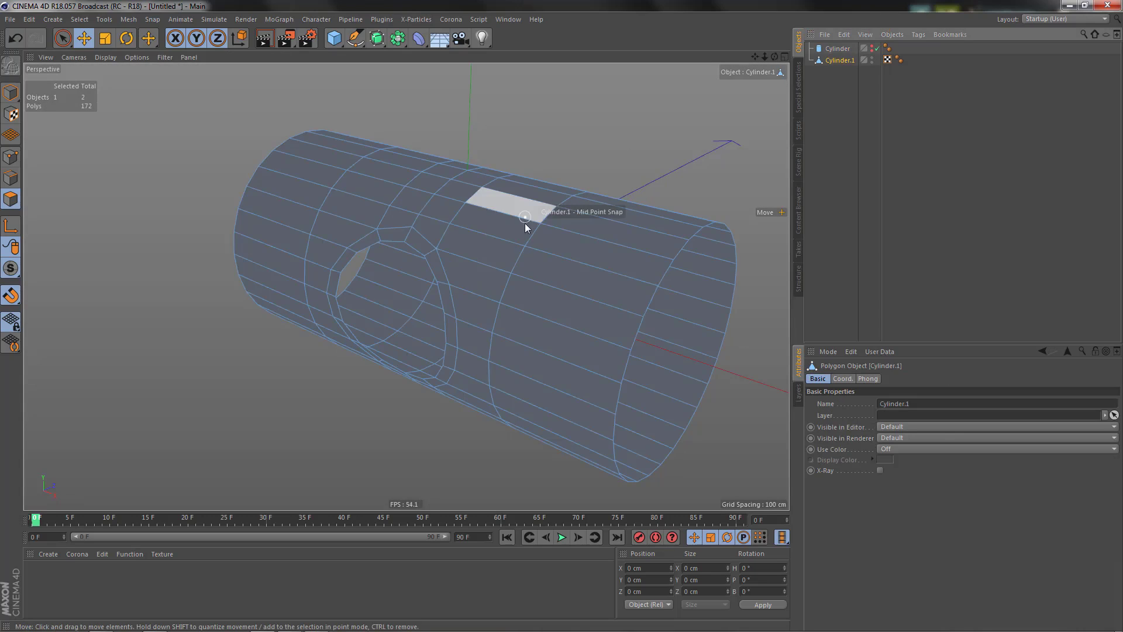
pyautogui.keyDown('alt'); pyautogui.moveTo(525, 223); pyautogui.dragTo(567, 170); pyautogui.keyUp('alt')
pyautogui.rightClick(567, 169)
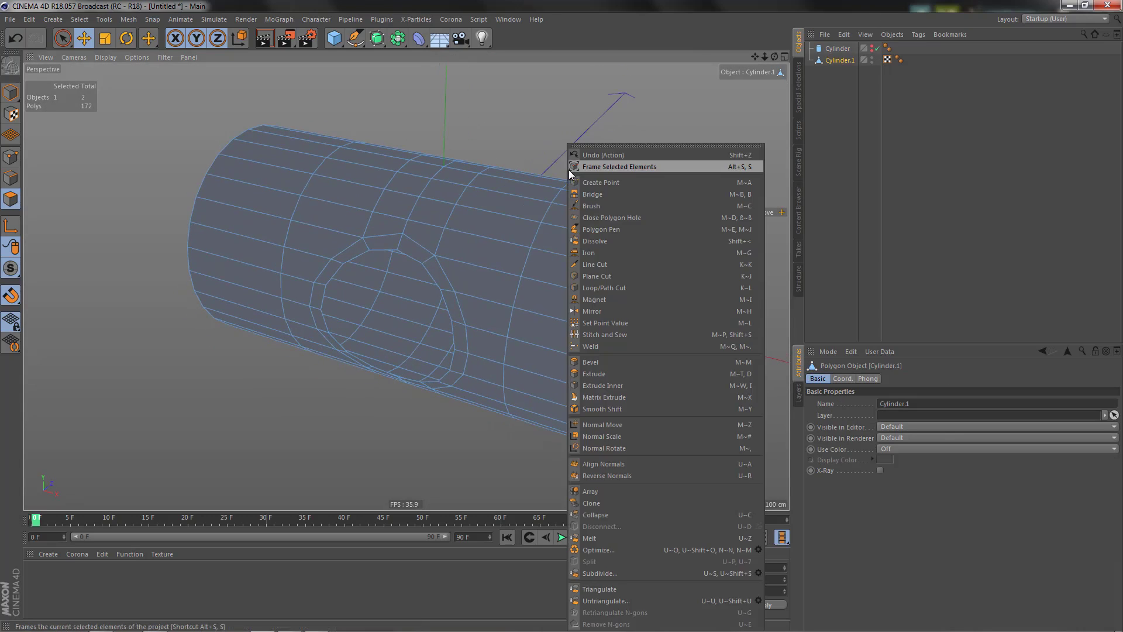
pyautogui.click(602, 218)
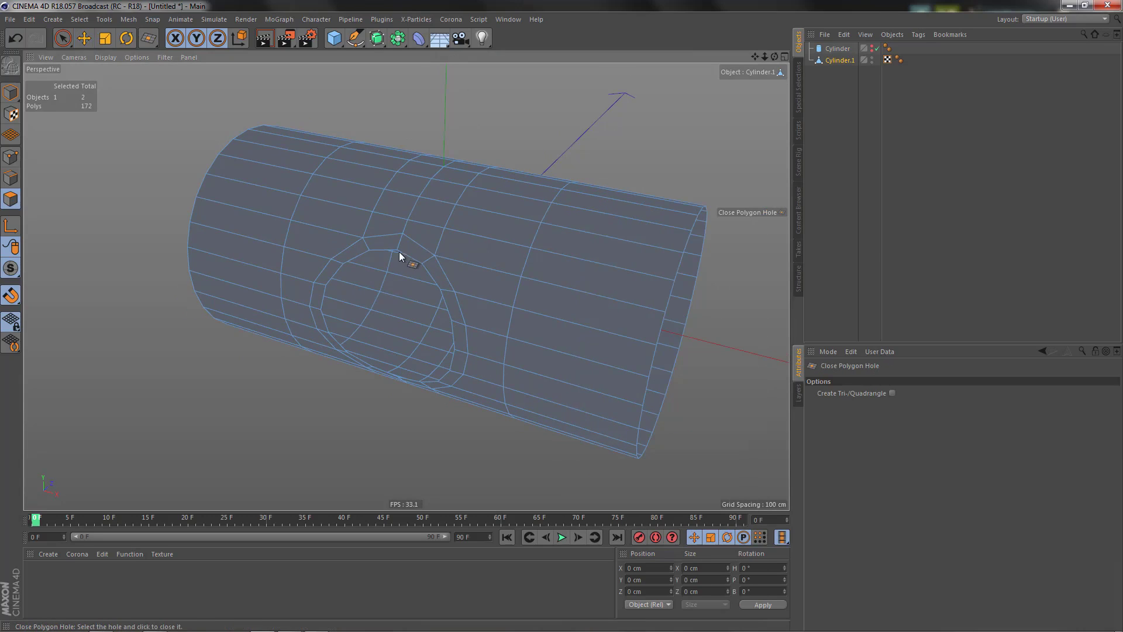
pyautogui.click(402, 252)
pyautogui.keyDown('alt'); pyautogui.moveTo(403, 252); pyautogui.dragTo(523, 264); pyautogui.keyUp('alt')
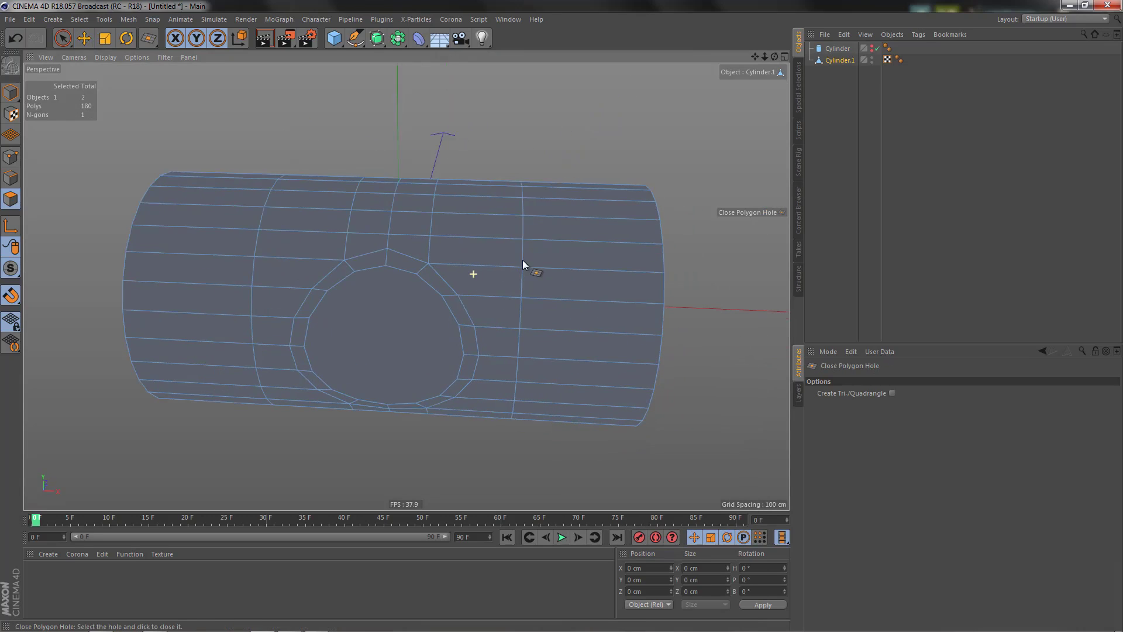
# Extrude the hole's closing polygon outward from the cylinder and flatten it along Z to a thickness of 0 cm.
pyautogui.press('space')
pyautogui.click(402, 312)
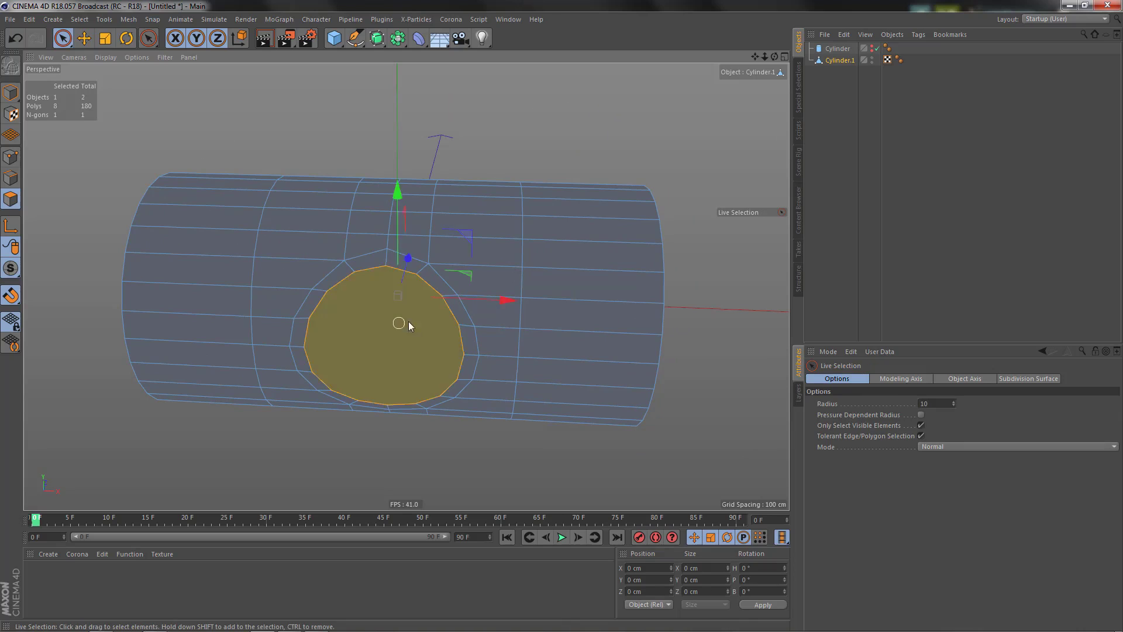
pyautogui.keyDown('alt'); pyautogui.moveTo(531, 249); pyautogui.dragTo(601, 229); pyautogui.keyUp('alt')
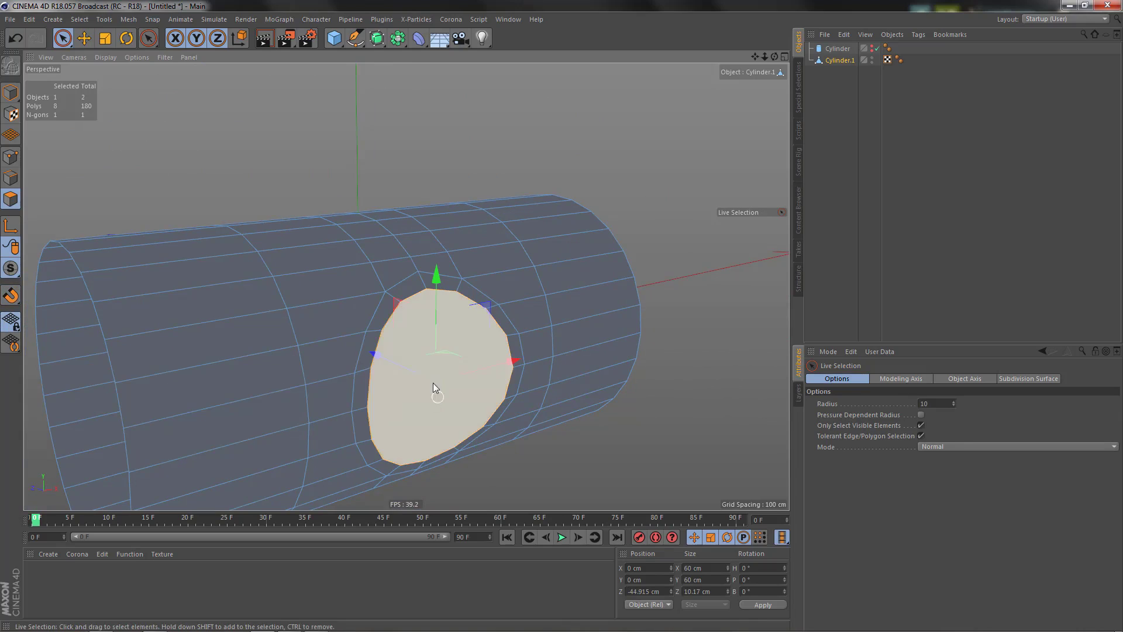
pyautogui.keyDown('ctrl'); pyautogui.moveTo(374, 355); pyautogui.dragTo(465, 399); pyautogui.keyUp('ctrl')
pyautogui.press('t')
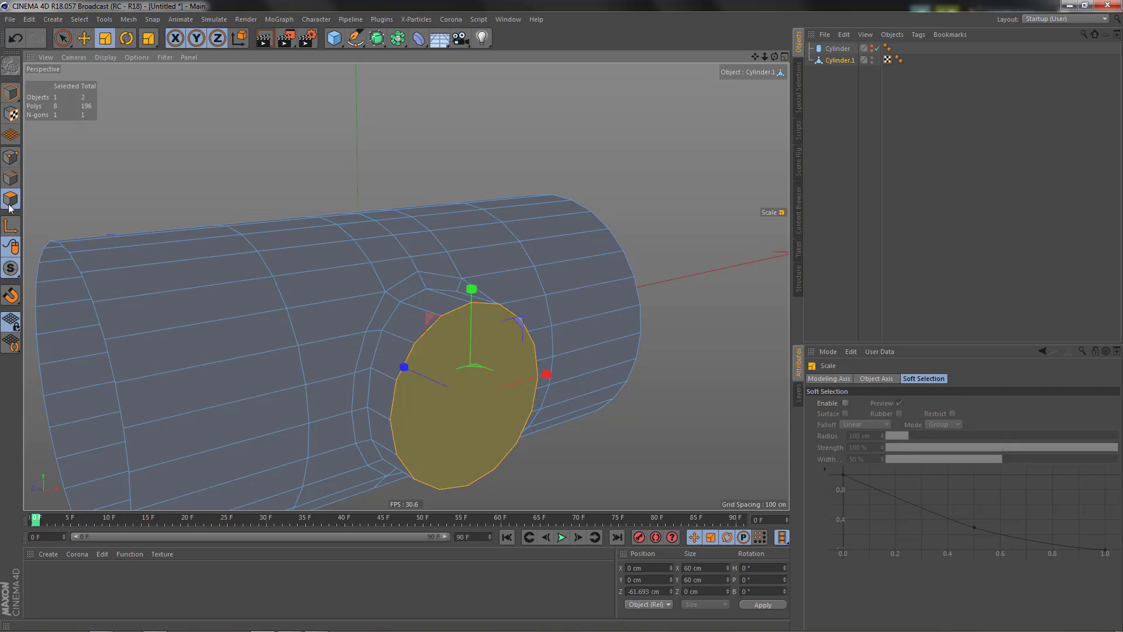
# Turn on axis editing and snapping, and place the flat cap's axis on its outermost side vertex at X -30 cm.
pyautogui.click(10, 227)
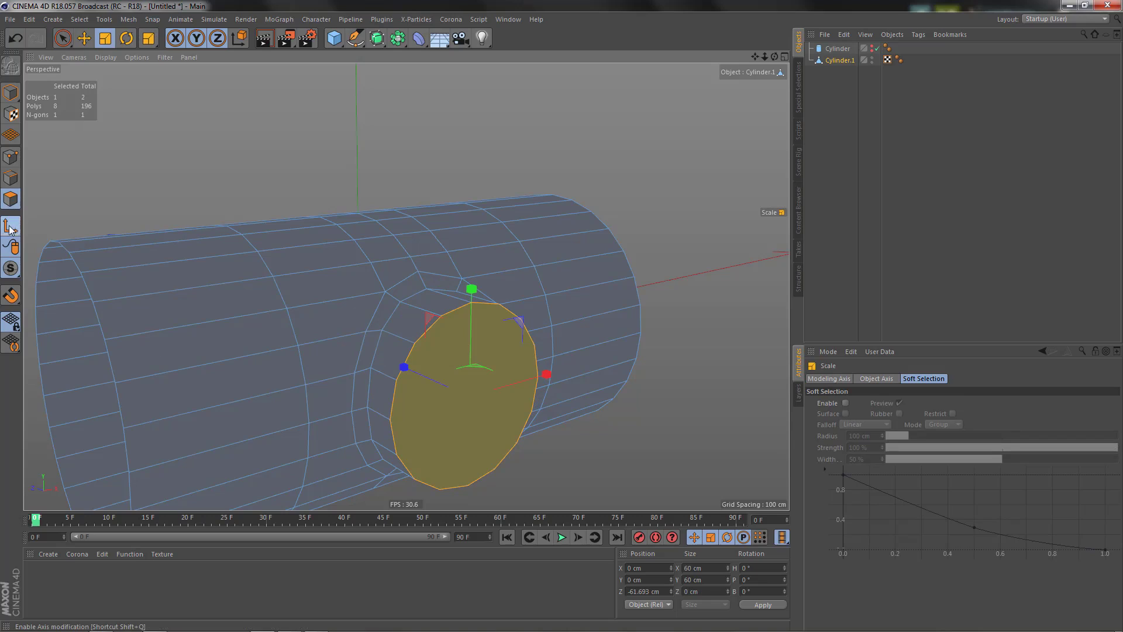
pyautogui.click(12, 297)
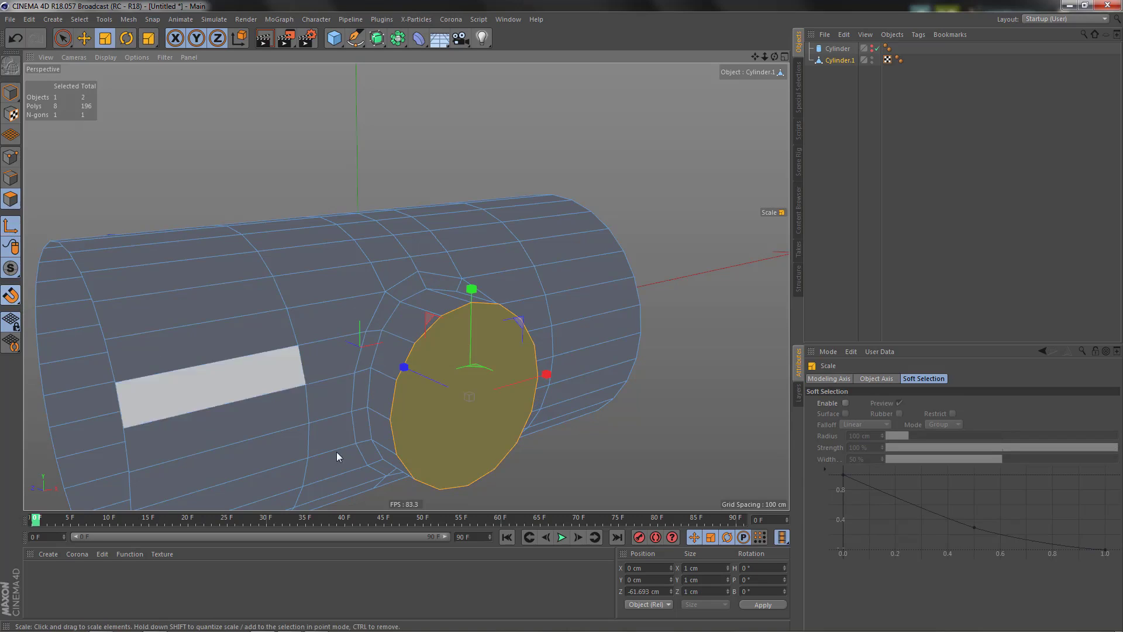
pyautogui.click(390, 421)
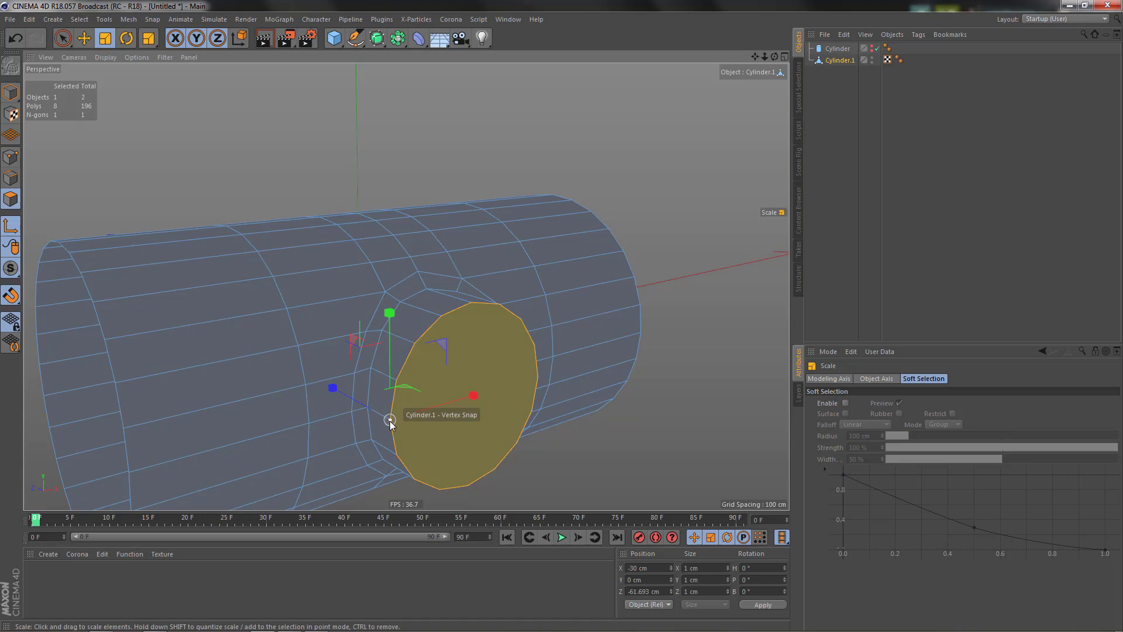
# Move the flat cap back along Z to -50 cm, level with the matching vertex on the cylinder surface.
pyautogui.press('e')
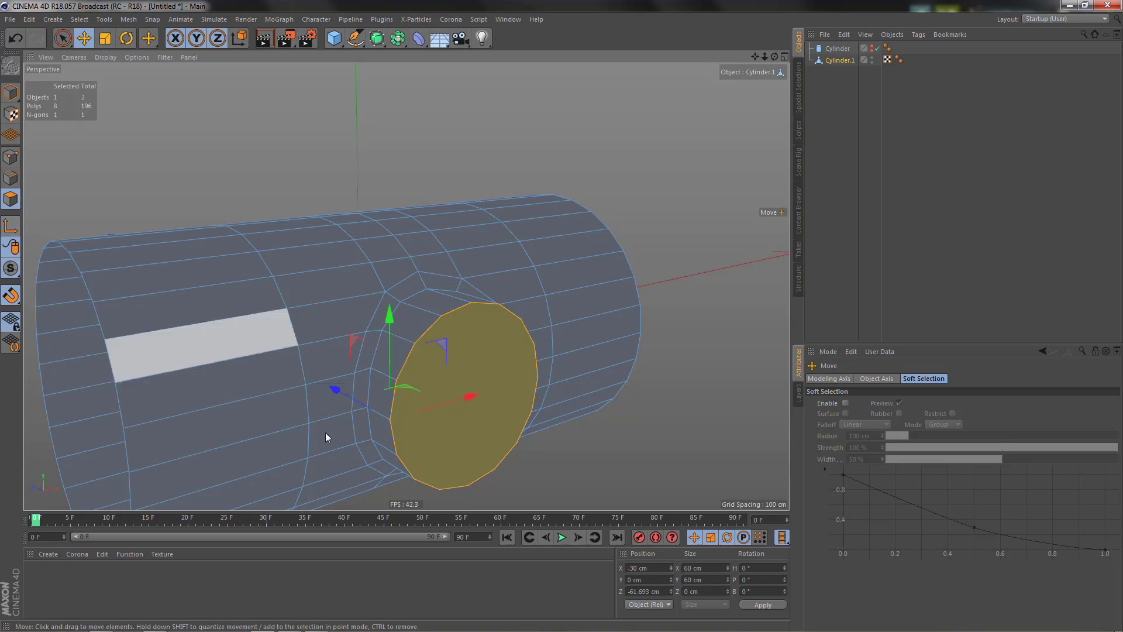
pyautogui.keyDown('alt'); pyautogui.moveTo(335, 432); pyautogui.dragTo(422, 424, button='right'); pyautogui.keyUp('alt')
pyautogui.moveTo(421, 423); pyautogui.dragTo(409, 379)
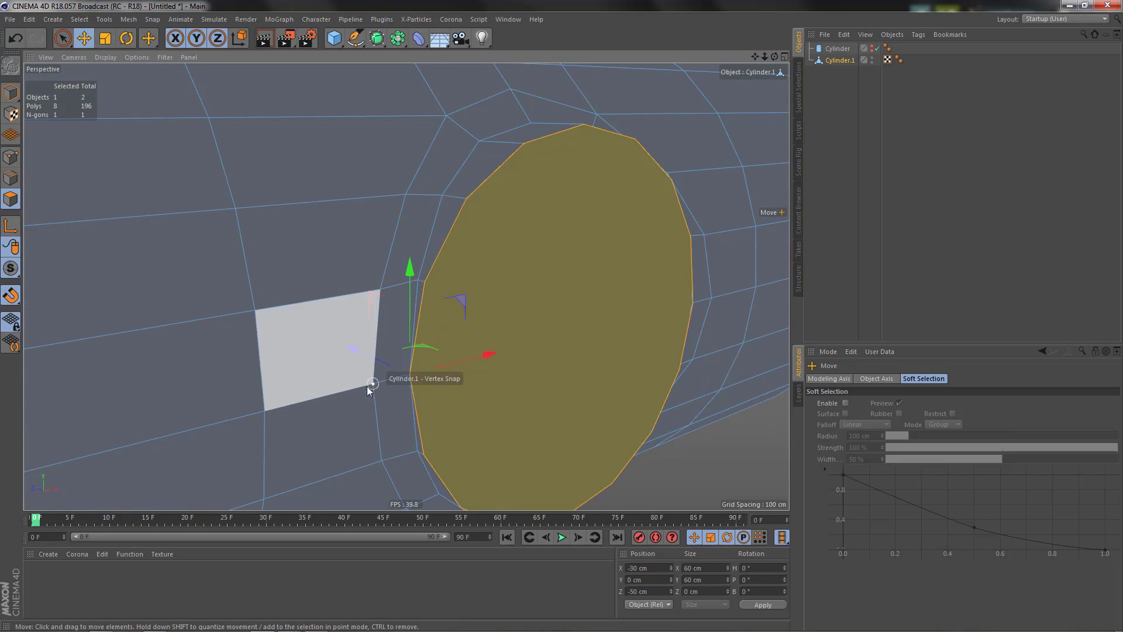
pyautogui.scroll(-2, 412, 370)
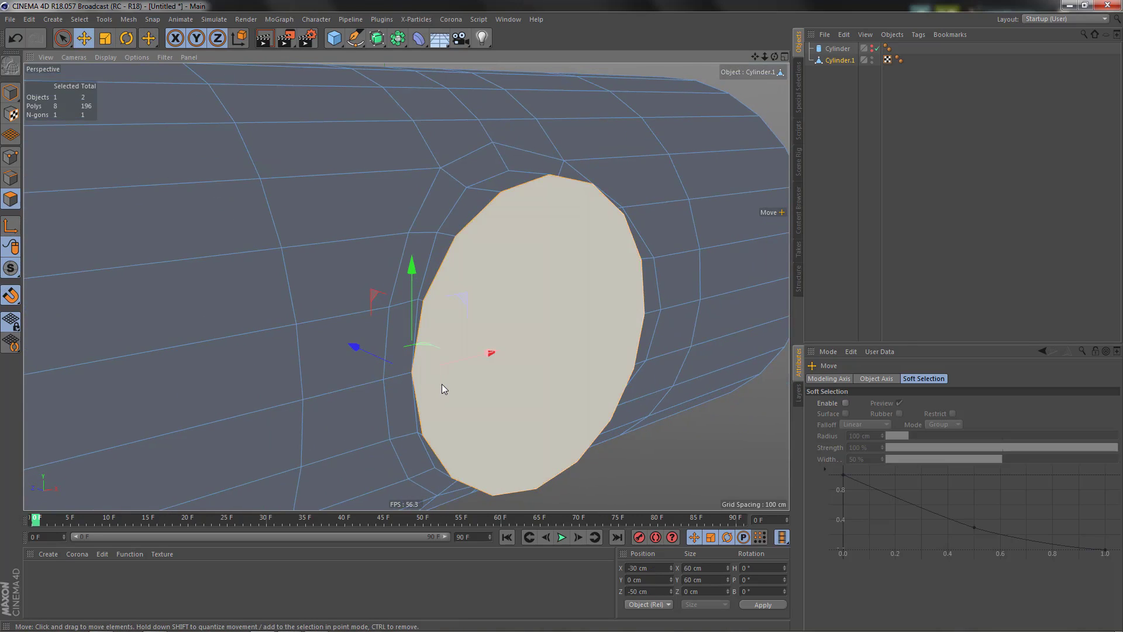
# Rotate the cap around the vertical axis through its side vertex to the branch pipe's diagonal angle, and check it from the top.
pyautogui.press('r')
pyautogui.moveTo(420, 395); pyautogui.dragTo(453, 389)
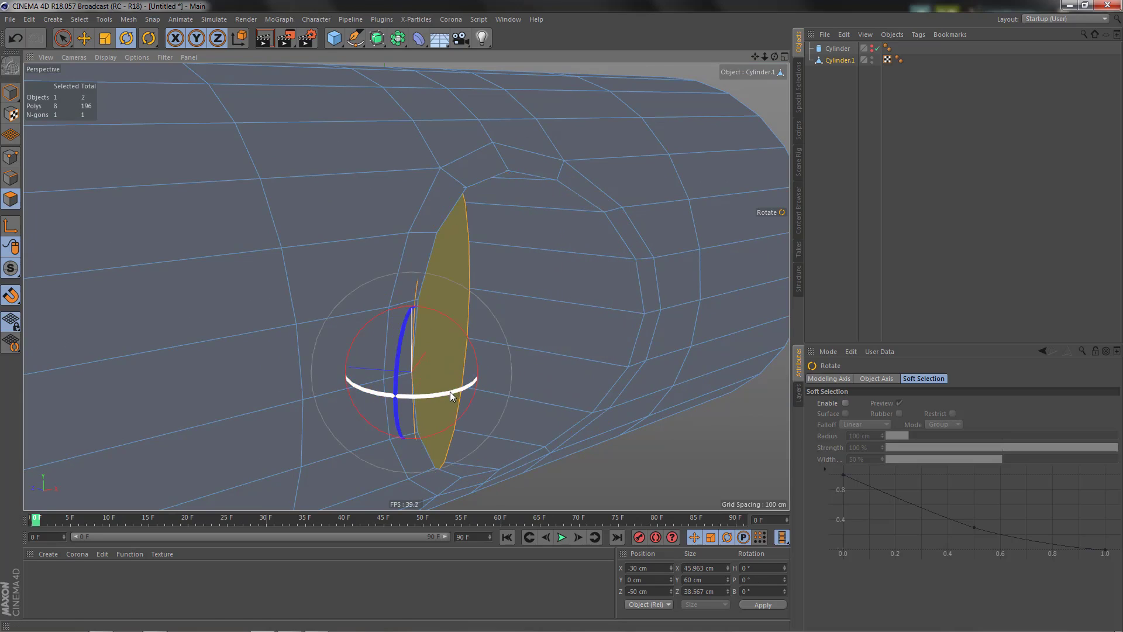
pyautogui.press('F2')
pyautogui.moveTo(510, 378); pyautogui.dragTo(482, 344, button='middle')
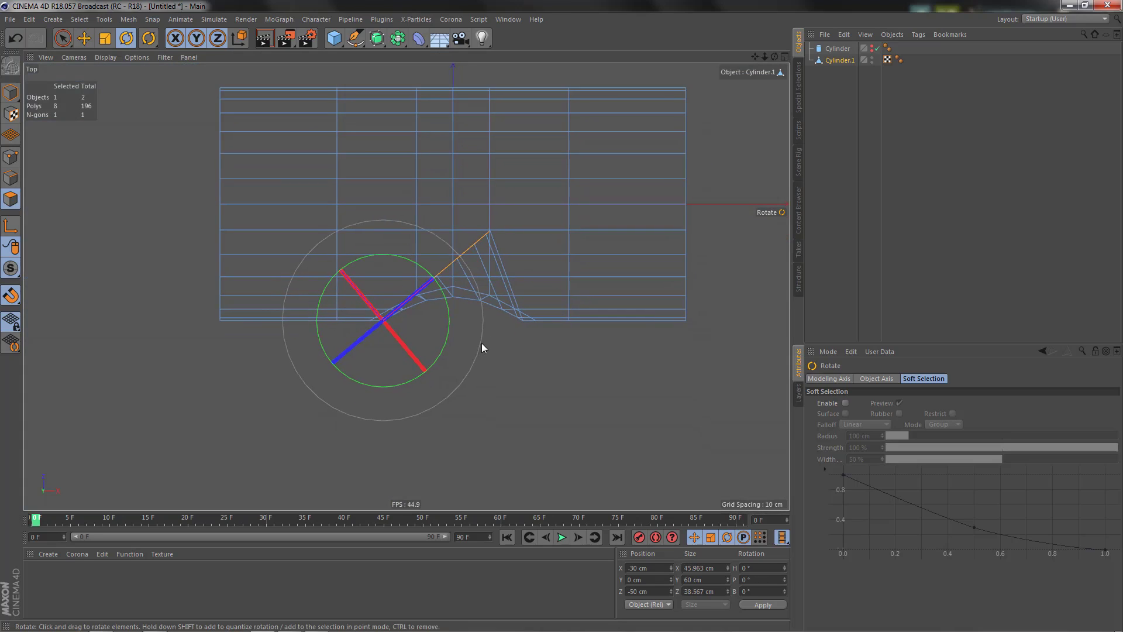
pyautogui.press('e')
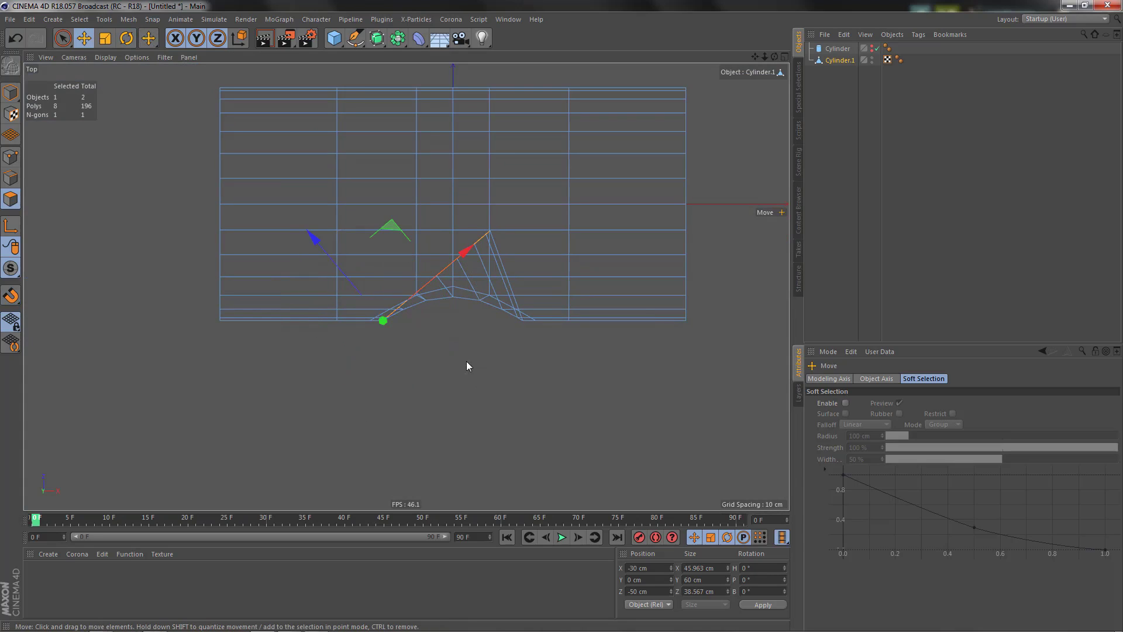
pyautogui.moveTo(320, 243); pyautogui.dragTo(644, 549)
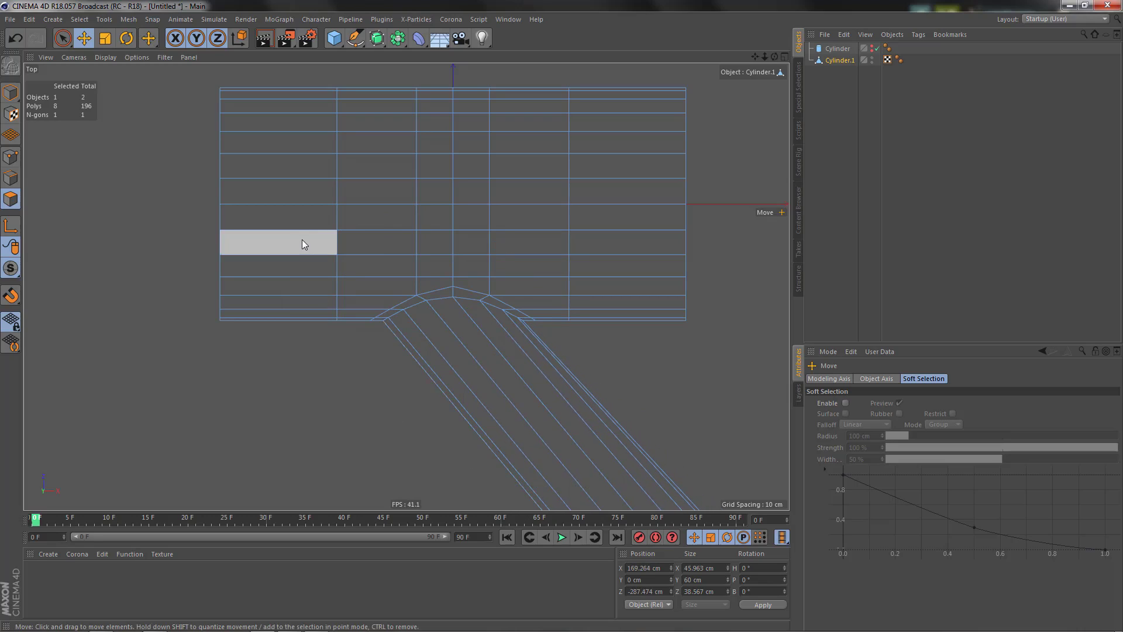
pyautogui.scroll(-3, 292, 205)
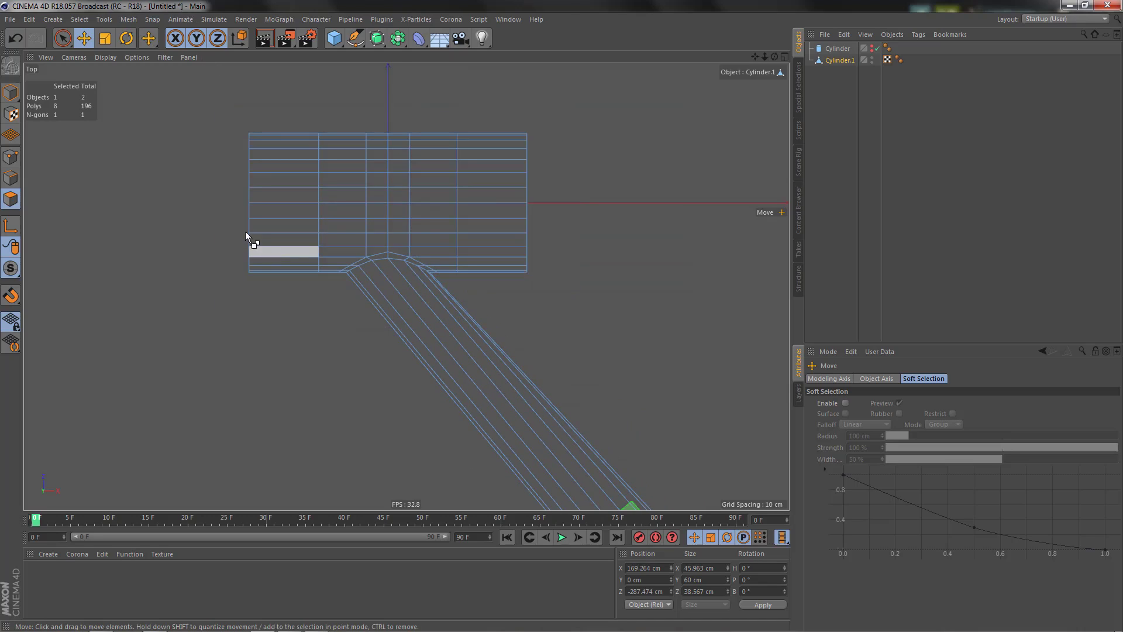
pyautogui.hotkey('ctrl', 'z')
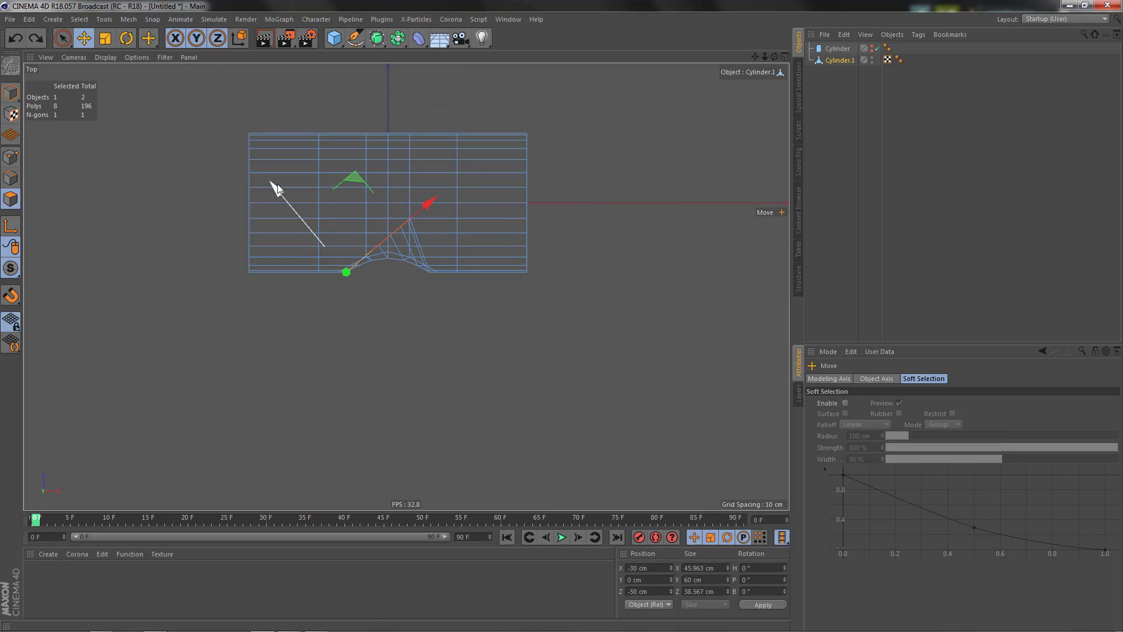
# Move the cap outward along its own normal to about X 163 cm, Z -280 cm, stretching it into a long angled pipe.
pyautogui.moveTo(276, 190); pyautogui.dragTo(503, 538)
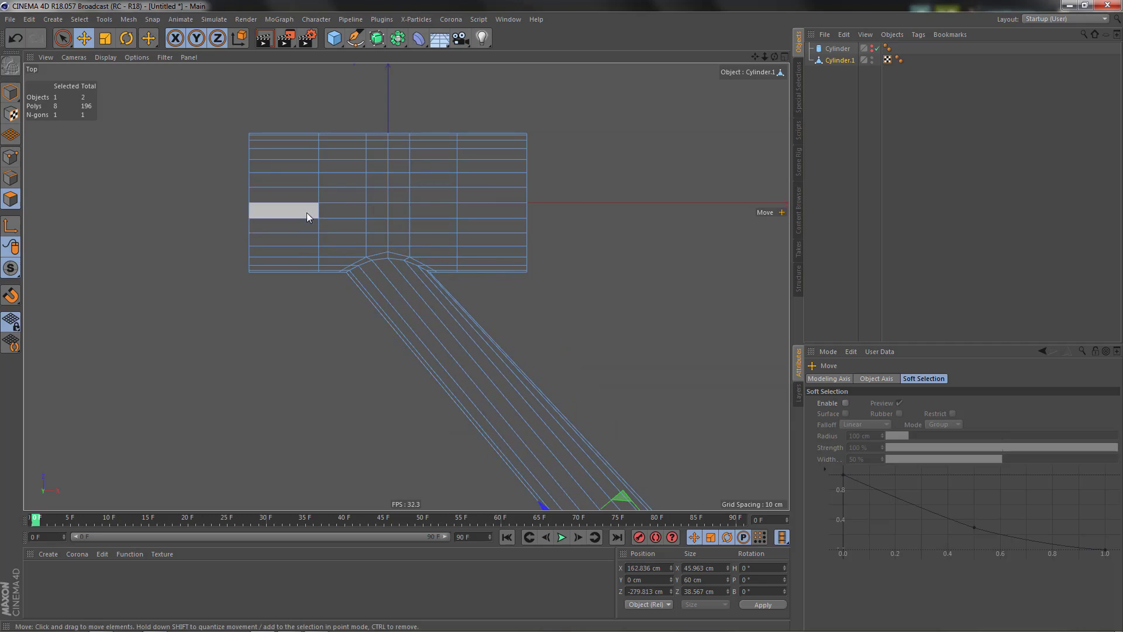
pyautogui.scroll(-3, 307, 216)
pyautogui.moveTo(399, 275)
pyautogui.keyDown('alt'); pyautogui.mouseDown(button='middle')
pyautogui.moveTo(418, 271)
pyautogui.moveTo(407, 269)
pyautogui.mouseUp(button='middle'); pyautogui.keyUp('alt')
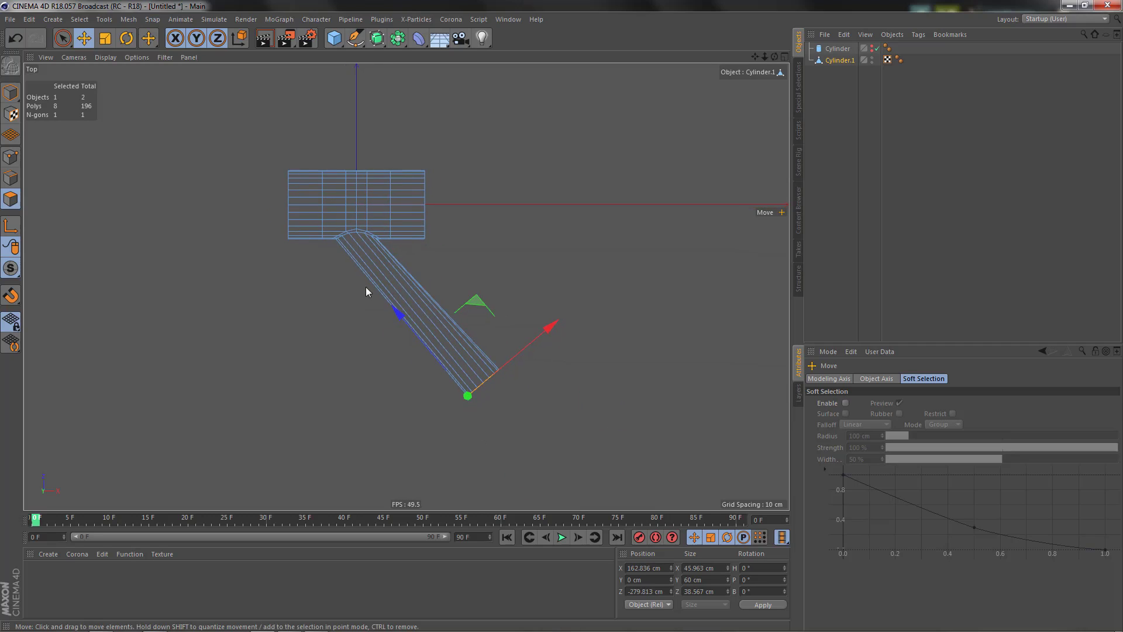
# Examine the joint between the angled pipe and the main cylinder in the Top view and from several Perspective angles.
pyautogui.scroll(4, 366, 233)
pyautogui.scroll(-2, 370, 298)
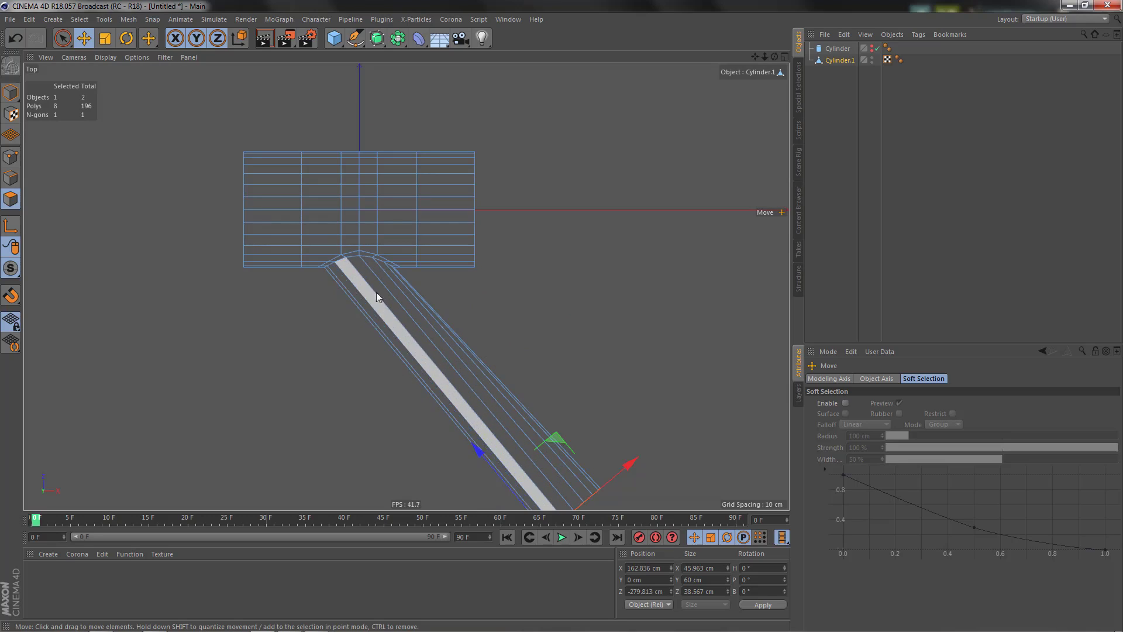
pyautogui.middleClick(354, 268)
pyautogui.middleClick(286, 226)
pyautogui.keyDown('alt'); pyautogui.moveTo(321, 228); pyautogui.dragTo(238, 309, button='right'); pyautogui.keyUp('alt')
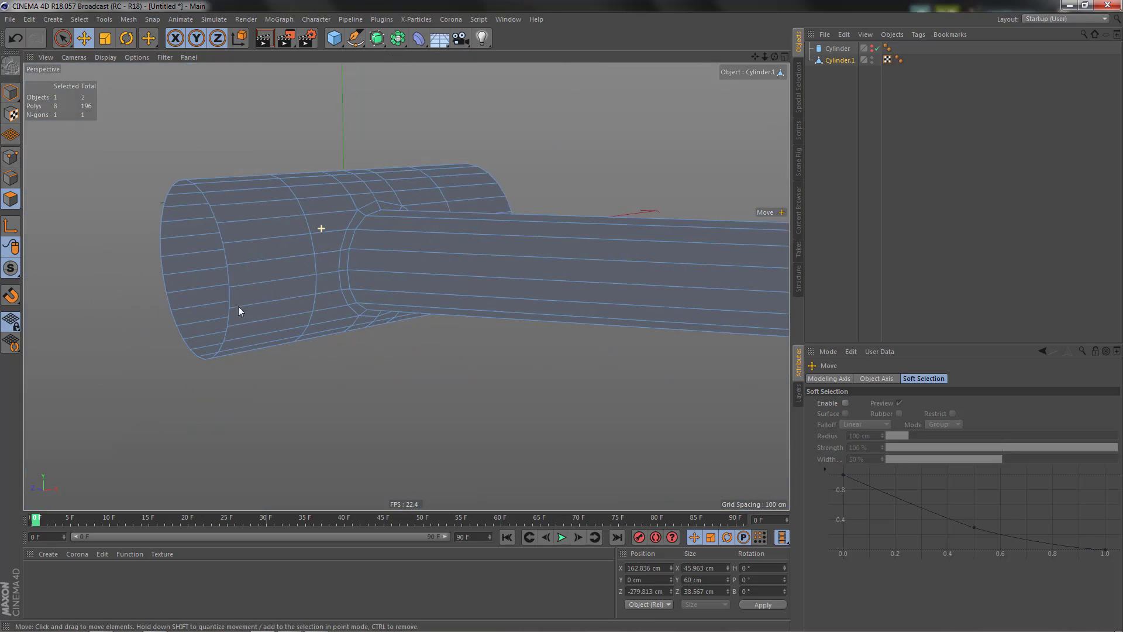
pyautogui.keyDown('alt'); pyautogui.moveTo(454, 221); pyautogui.dragTo(235, 277); pyautogui.keyUp('alt')
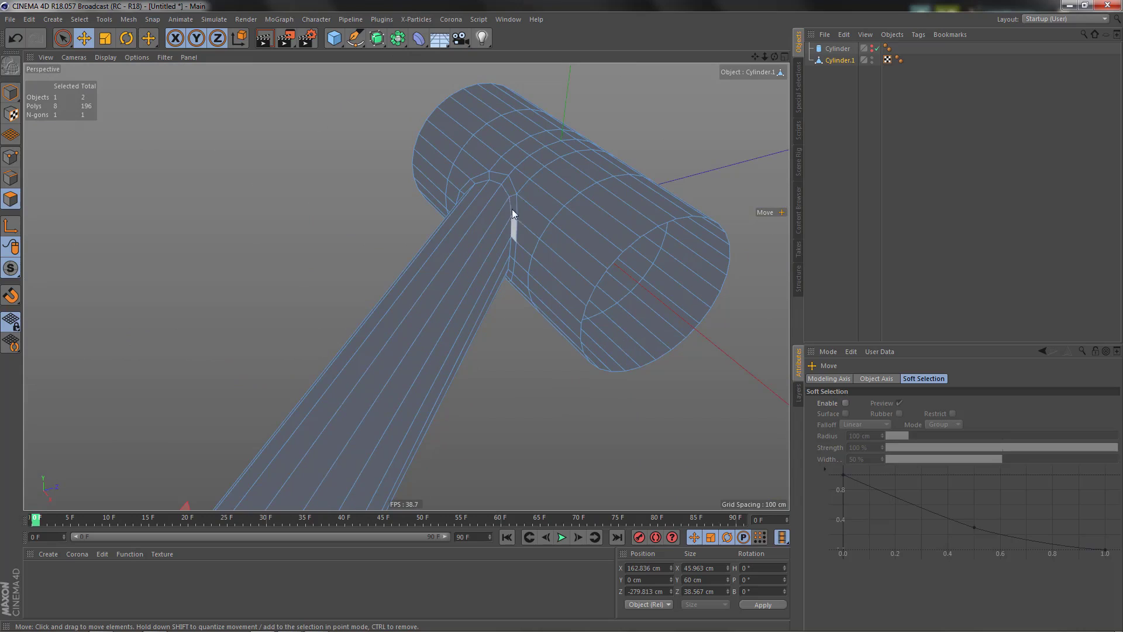
pyautogui.keyDown('alt'); pyautogui.moveTo(526, 208); pyautogui.dragTo(553, 178); pyautogui.keyUp('alt')
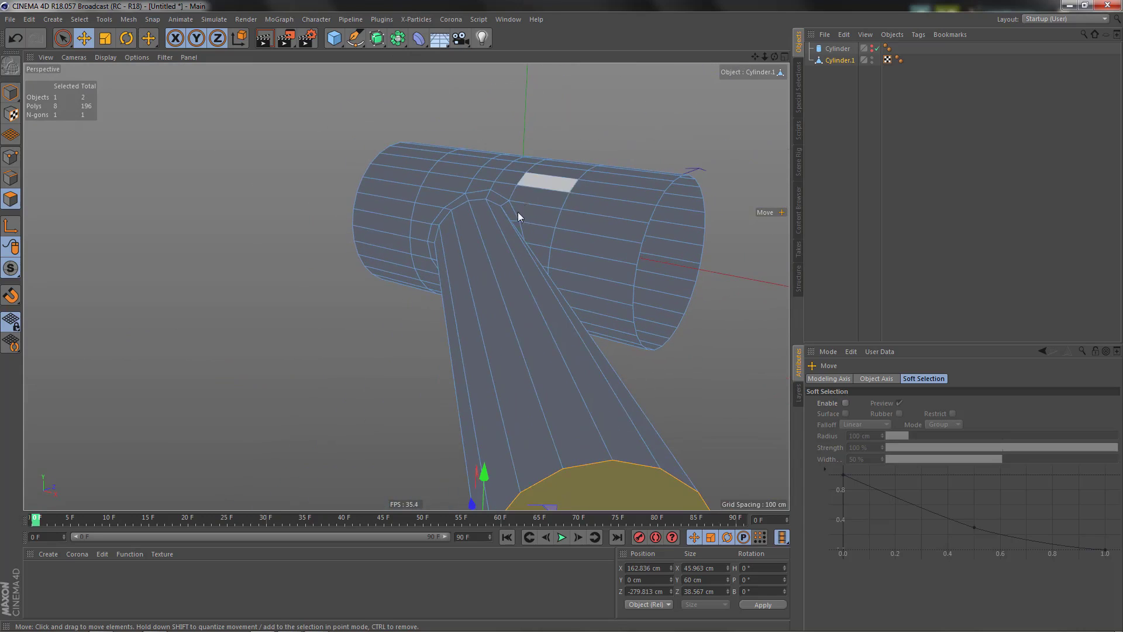
pyautogui.keyDown('alt'); pyautogui.moveTo(518, 212); pyautogui.dragTo(481, 253, button='right'); pyautogui.keyUp('alt')
pyautogui.keyDown('alt'); pyautogui.moveTo(481, 254); pyautogui.dragTo(522, 257); pyautogui.keyUp('alt')
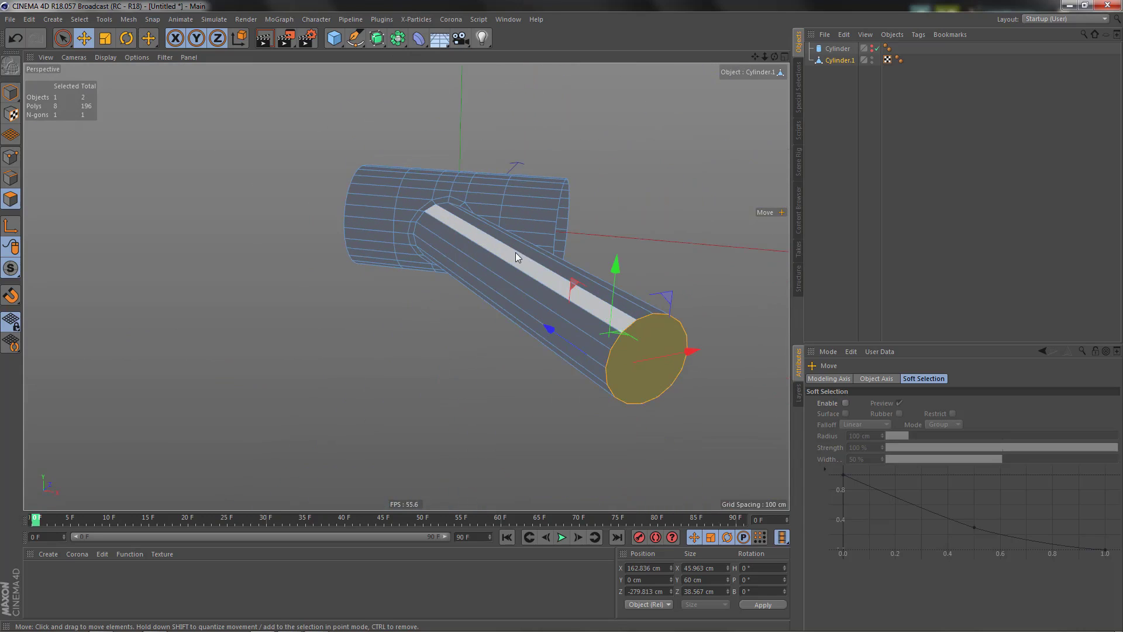
# Delete the pipe's end cap and, in the Front view, all points of the mesh's lower half including the centre line.
pyautogui.press('Delete')
pyautogui.press('F4')
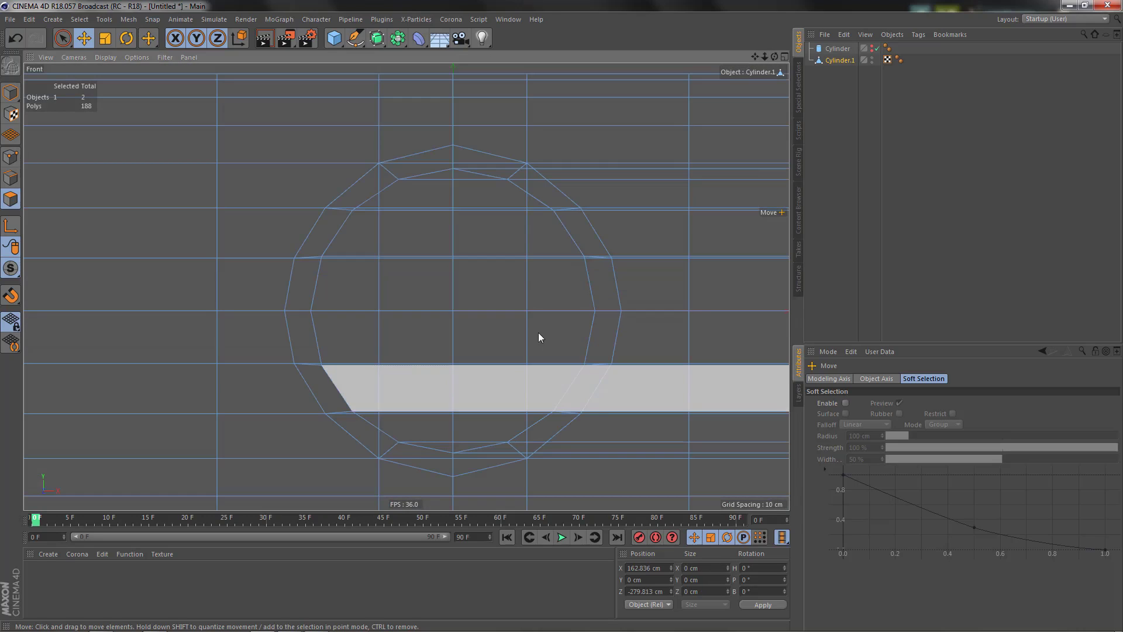
pyautogui.scroll(-6, 486, 289)
pyautogui.press('Return')
pyautogui.scroll(-3, 487, 293)
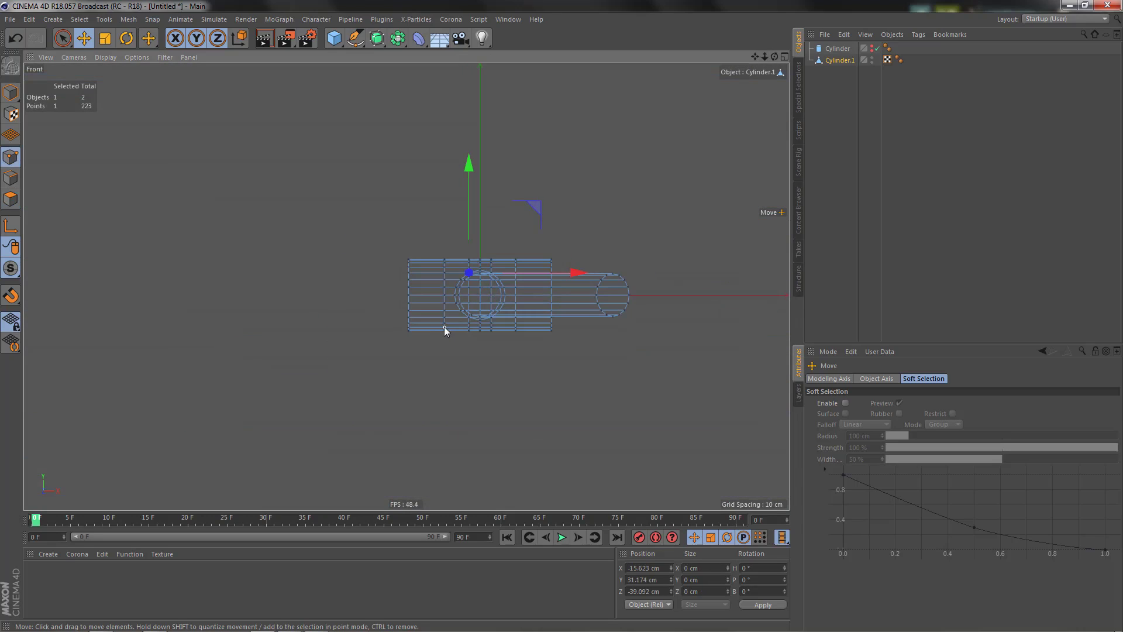
pyautogui.press('space')
pyautogui.press('0')
pyautogui.moveTo(399, 296); pyautogui.dragTo(660, 374)
pyautogui.press('Delete')
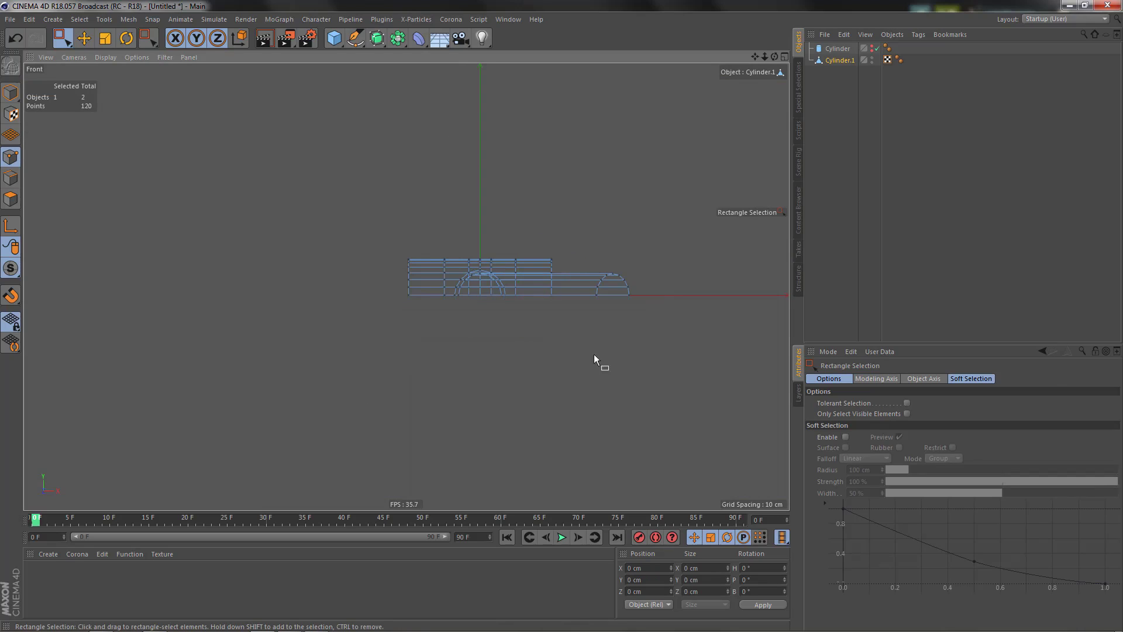
# Show the angled cylinder again in the Top view and move the hole rim's outermost point along X onto that cylinder's outer edge.
pyautogui.press('F2')
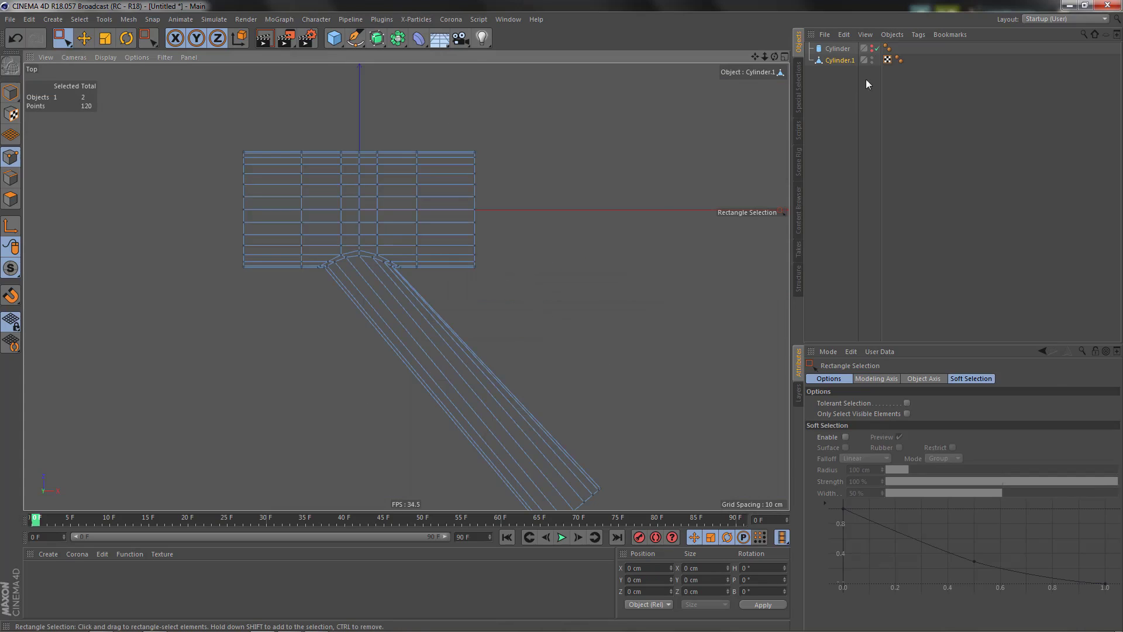
pyautogui.click(876, 48)
pyautogui.scroll(10, 346, 252)
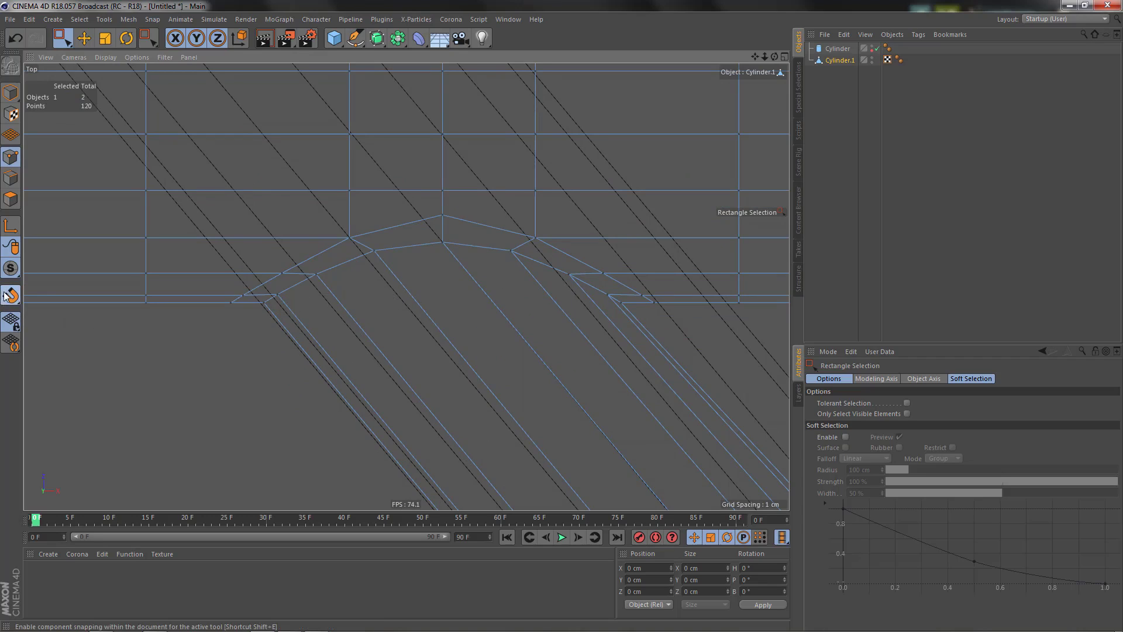
pyautogui.scroll(3, 316, 287)
pyautogui.keyDown('alt'); pyautogui.moveTo(299, 289); pyautogui.dragTo(312, 279, button='middle'); pyautogui.keyUp('alt')
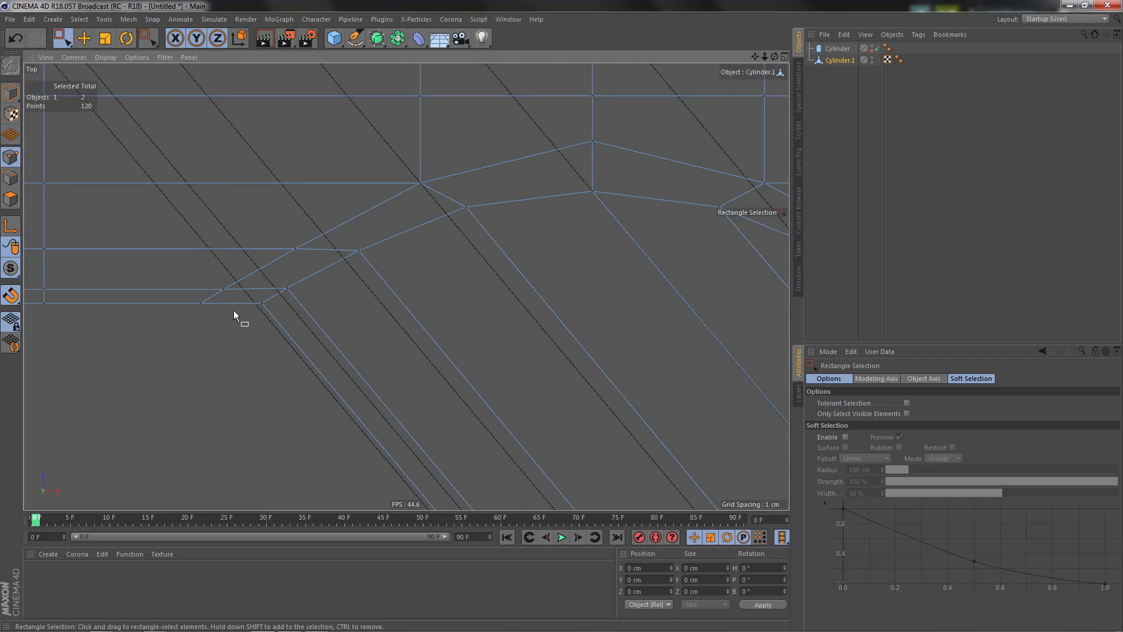
pyautogui.moveTo(248, 299); pyautogui.dragTo(283, 343)
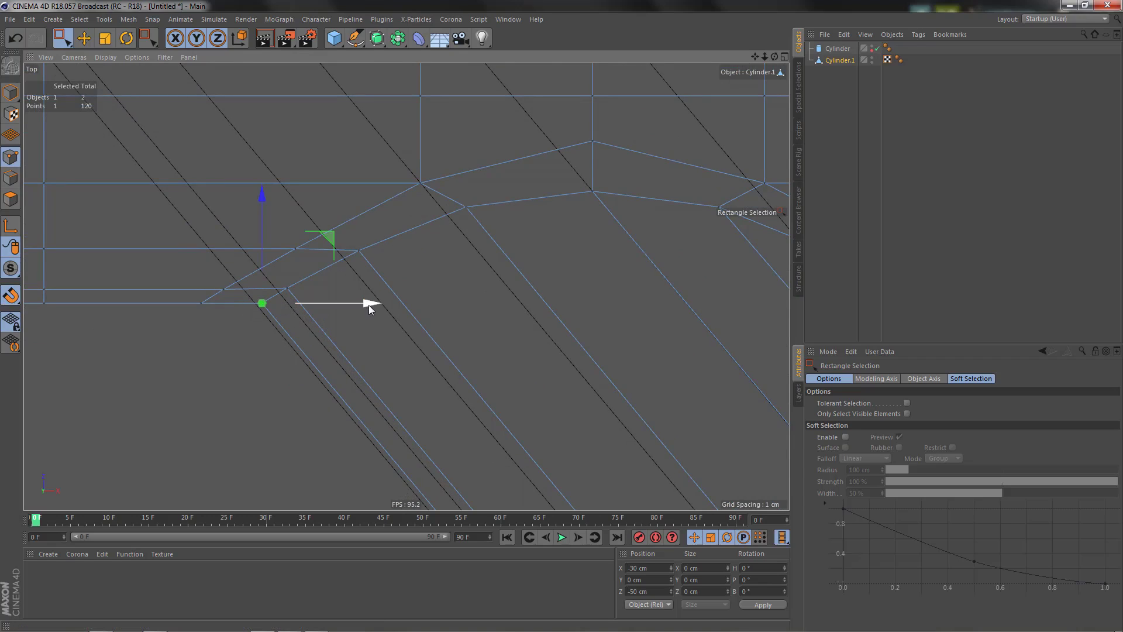
pyautogui.moveTo(363, 304); pyautogui.dragTo(278, 289)
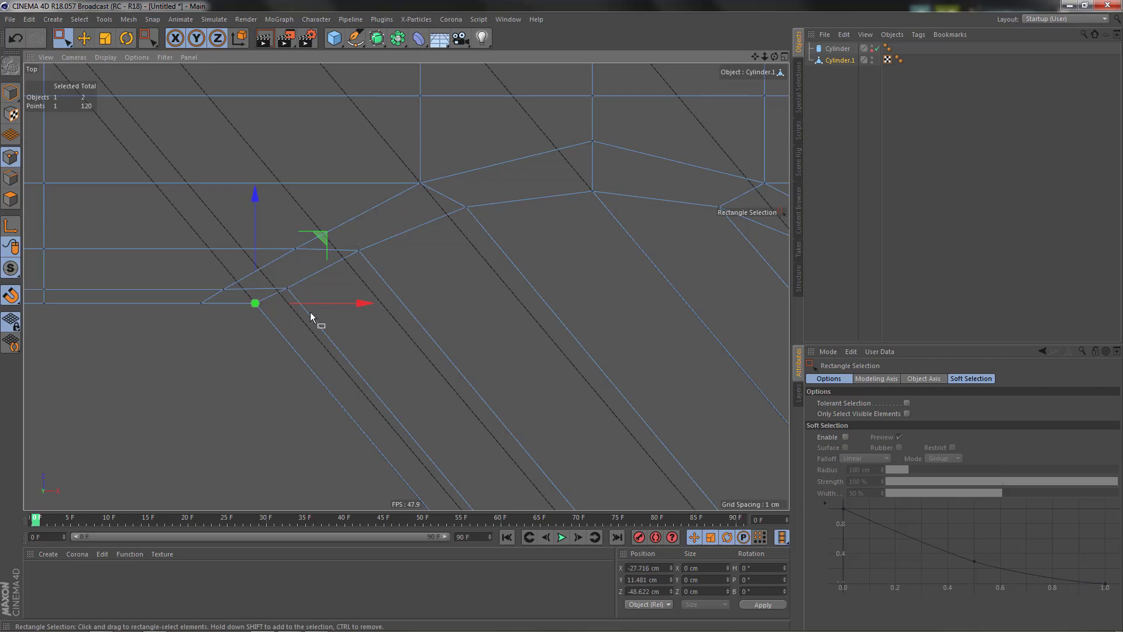
# Move the next three inner rim points along X onto the angled cylinder's matching edges, at about X -28.8, -23.2 and -13.8 cm.
pyautogui.moveTo(392, 290); pyautogui.dragTo(380, 291)
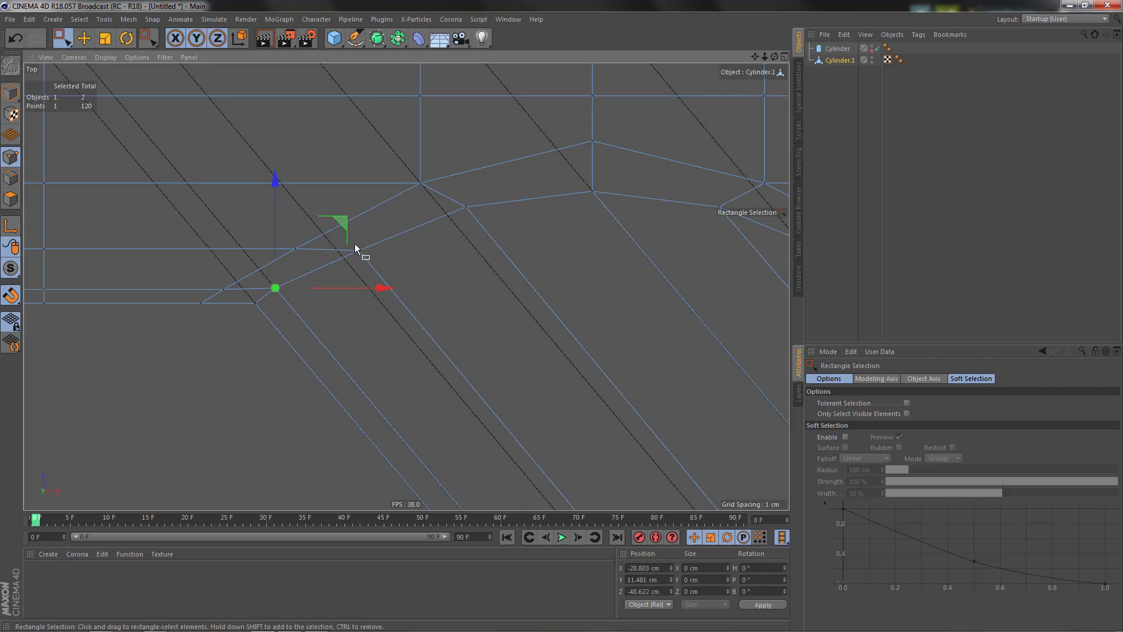
pyautogui.click(355, 244)
pyautogui.moveTo(464, 254); pyautogui.dragTo(446, 258)
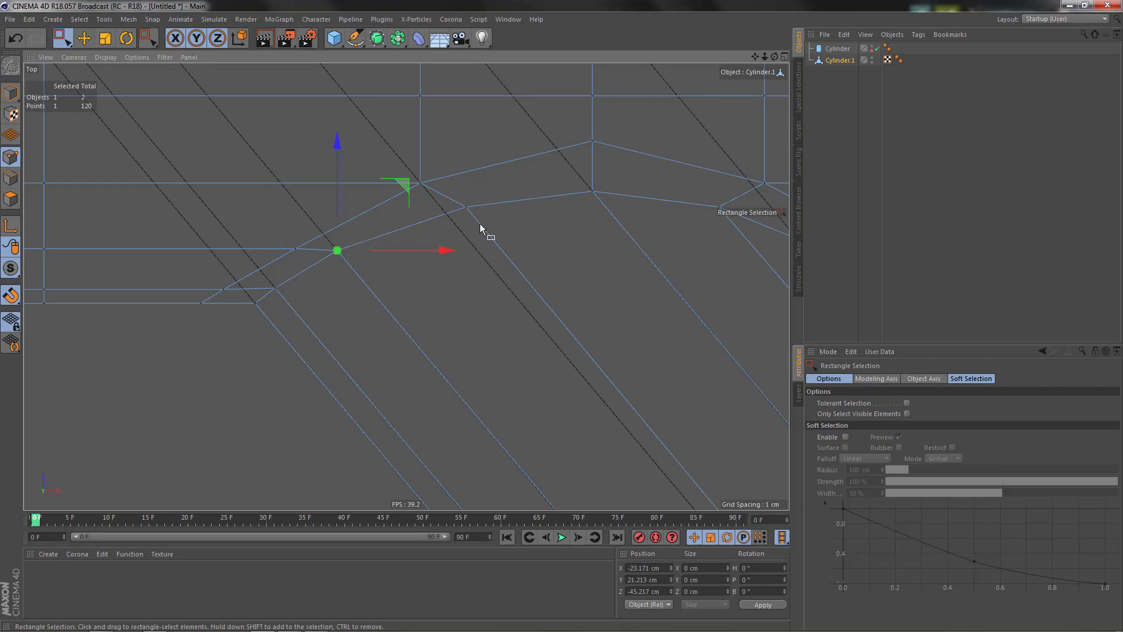
pyautogui.moveTo(459, 197); pyautogui.dragTo(486, 232)
pyautogui.moveTo(577, 208); pyautogui.dragTo(552, 215)
pyautogui.keyDown('alt'); pyautogui.moveTo(471, 245); pyautogui.dragTo(457, 293, button='right'); pyautogui.keyUp('alt')
pyautogui.keyDown('alt'); pyautogui.moveTo(458, 292); pyautogui.dragTo(330, 328, button='middle'); pyautogui.keyUp('alt')
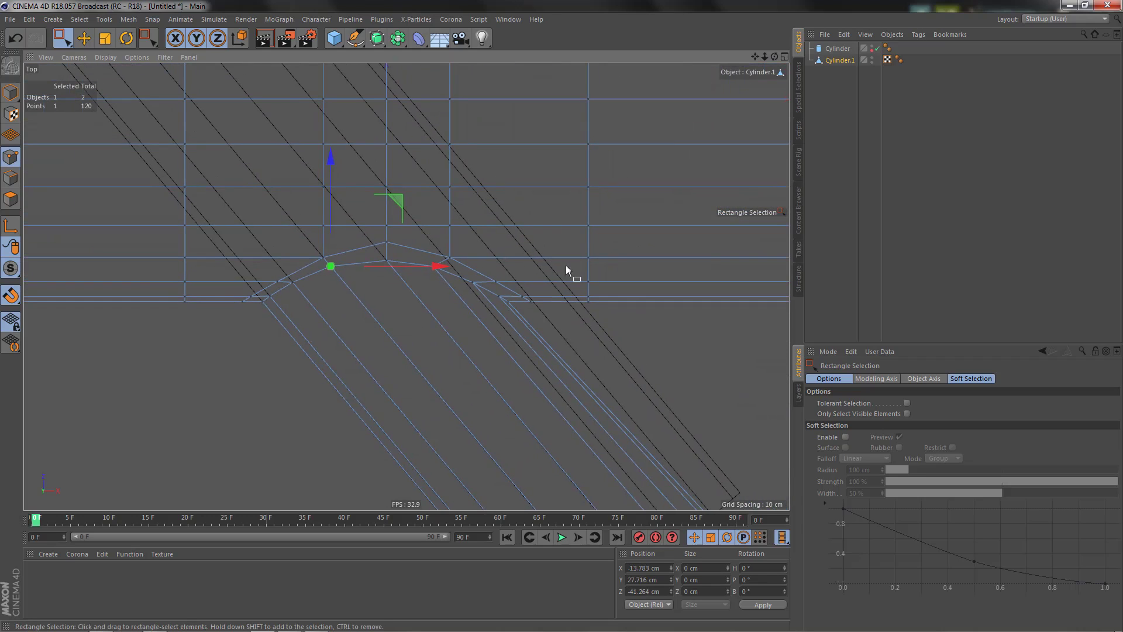
# Select all points on the positive-X side except the main cylinder's end edge and move them along X to about 35.1 cm.
pyautogui.keyDown('alt'); pyautogui.moveTo(493, 285); pyautogui.dragTo(463, 313, button='right'); pyautogui.keyUp('alt')
pyautogui.keyDown('alt'); pyautogui.moveTo(463, 313); pyautogui.dragTo(429, 334, button='middle'); pyautogui.keyUp('alt')
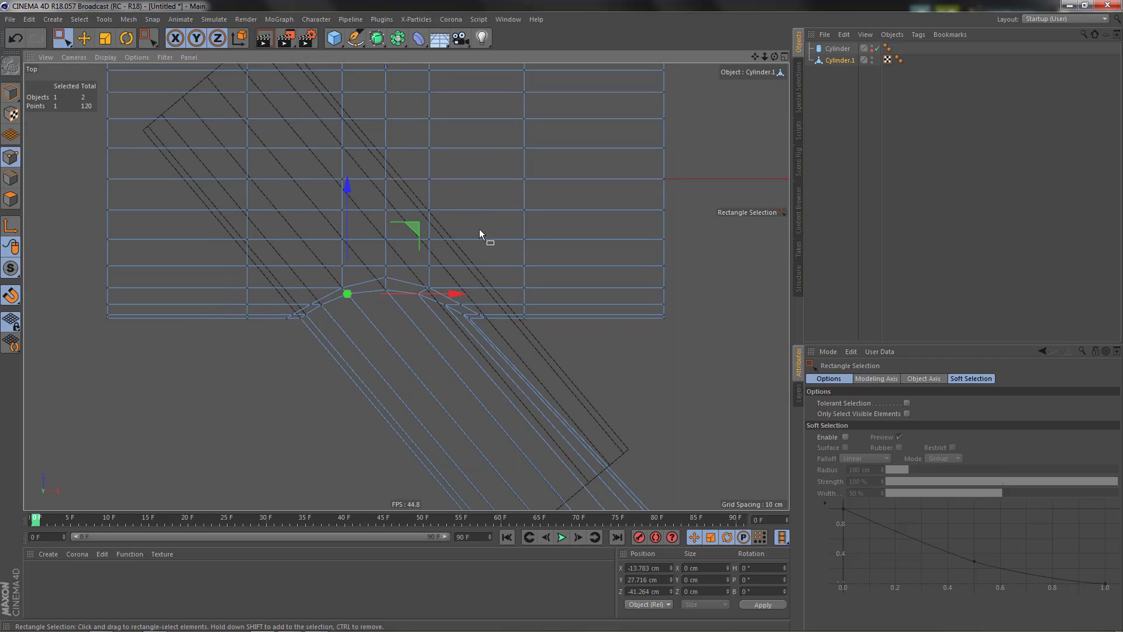
pyautogui.keyDown('alt'); pyautogui.moveTo(480, 229); pyautogui.dragTo(491, 301, button='middle'); pyautogui.keyUp('alt')
pyautogui.moveTo(427, 98); pyautogui.dragTo(581, 410)
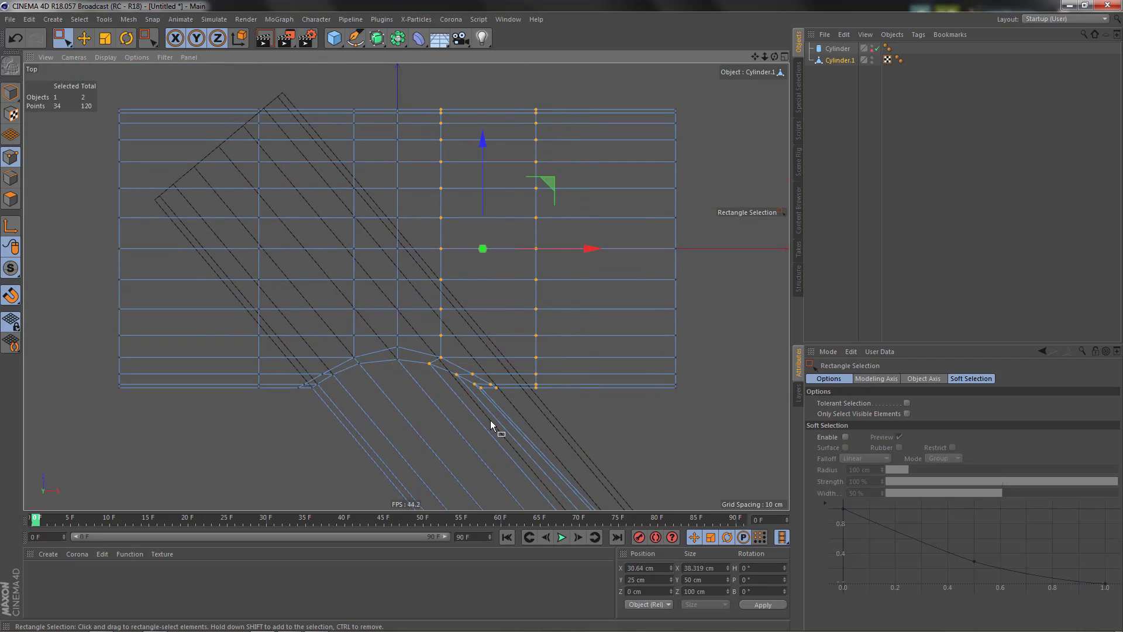
pyautogui.scroll(5, 450, 385)
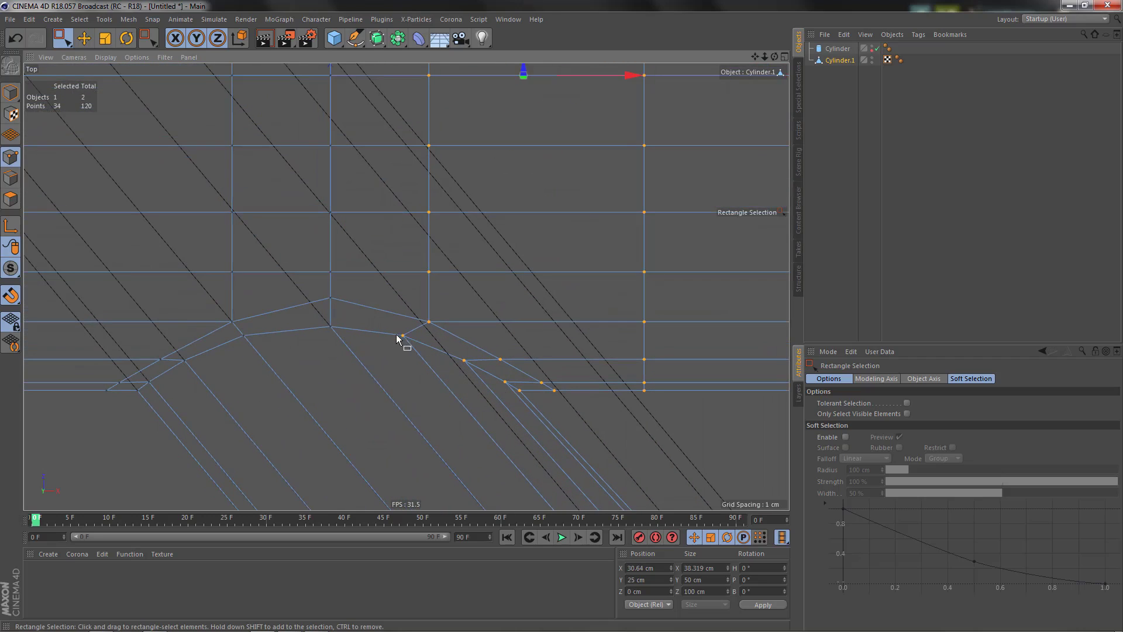
pyautogui.scroll(-5, 393, 342)
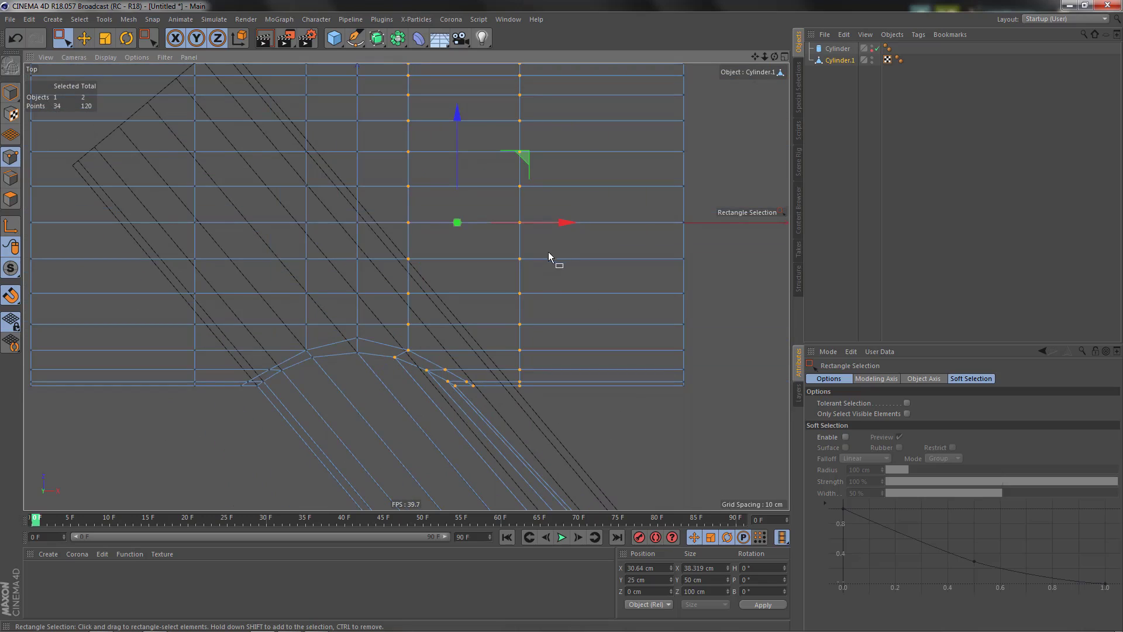
pyautogui.moveTo(566, 223); pyautogui.dragTo(581, 227)
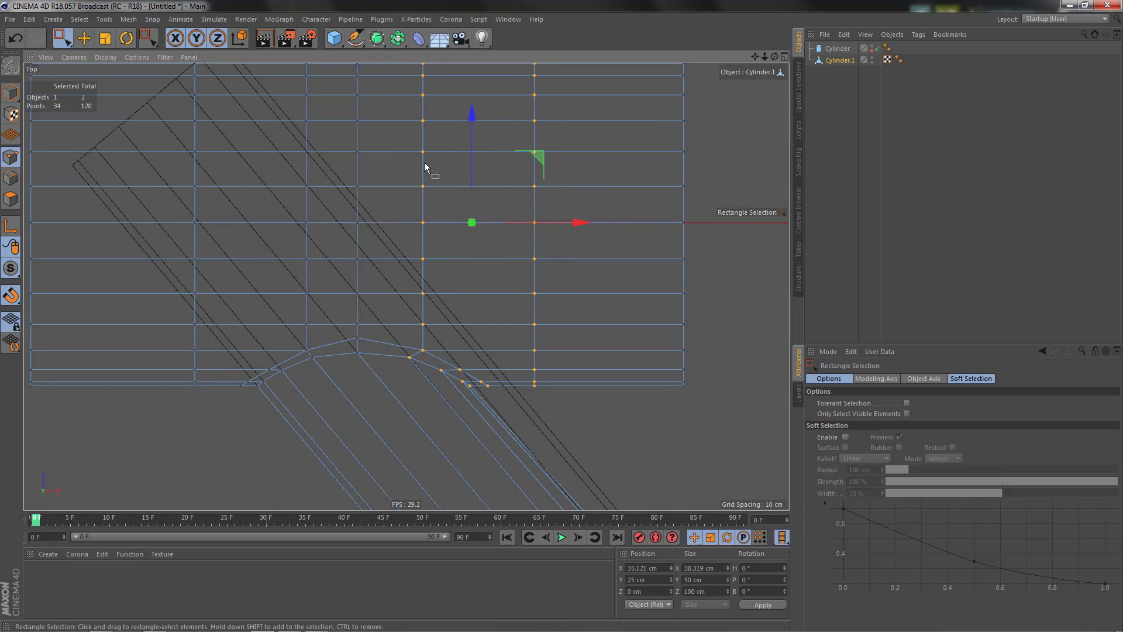
# Gradually drop the innermost points from the selection and shift the rest farther along X, bringing the last group to about 57.9 cm.
pyautogui.scroll(-2, 443, 187)
pyautogui.keyDown('ctrl'); pyautogui.moveTo(406, 101); pyautogui.dragTo(436, 323); pyautogui.keyUp('ctrl')
pyautogui.scroll(2, 497, 295)
pyautogui.moveTo(570, 178); pyautogui.dragTo(591, 182)
pyautogui.keyDown('ctrl'); pyautogui.moveTo(409, 293); pyautogui.dragTo(473, 326); pyautogui.keyUp('ctrl')
pyautogui.moveTo(602, 180); pyautogui.dragTo(618, 183)
pyautogui.scroll(3, 495, 339)
pyautogui.keyDown('ctrl'); pyautogui.moveTo(438, 278); pyautogui.dragTo(504, 314); pyautogui.keyUp('ctrl')
pyautogui.scroll(-3, 392, 359)
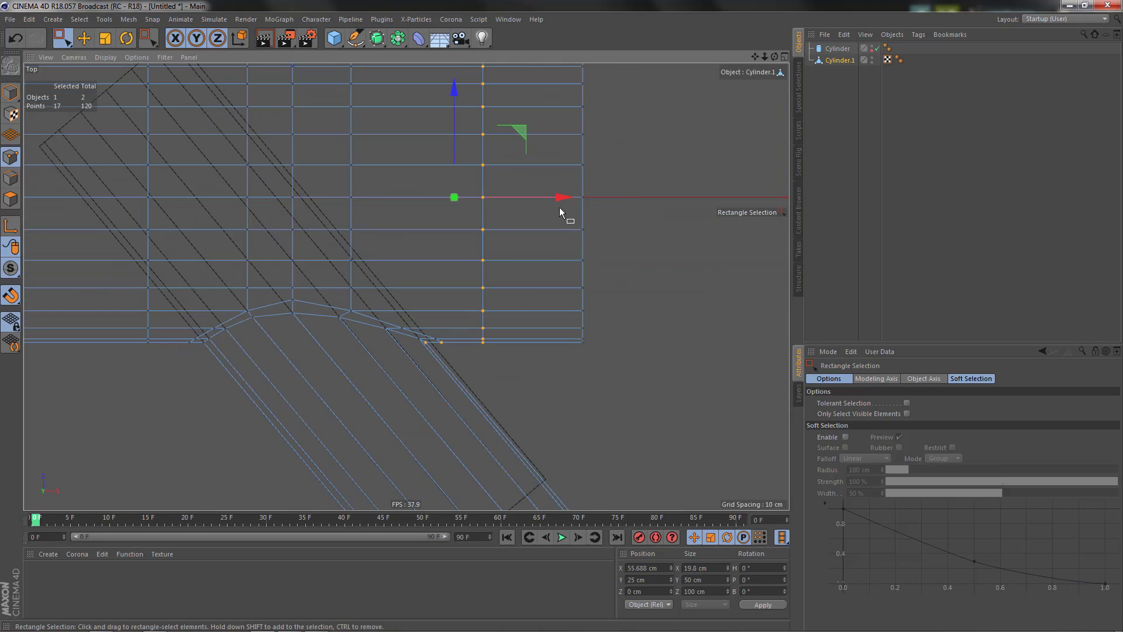
pyautogui.moveTo(560, 199); pyautogui.dragTo(569, 201)
# Align the inner rim points on the positive-X side individually along X with the angled cylinder's matching edges.
pyautogui.scroll(5, 460, 322)
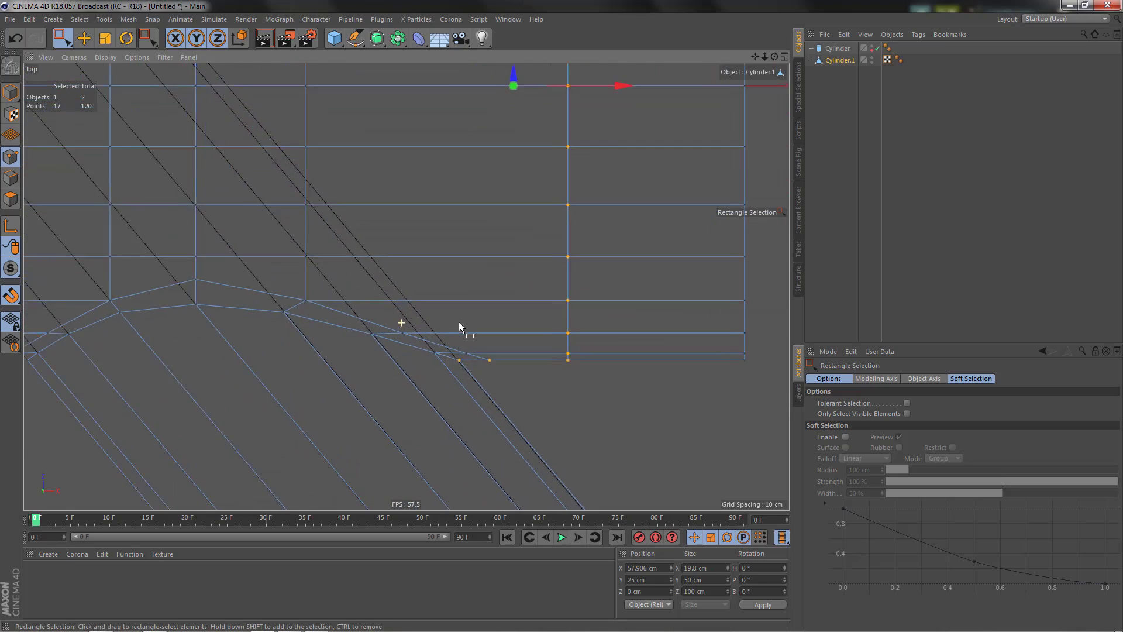
pyautogui.scroll(3, 469, 387)
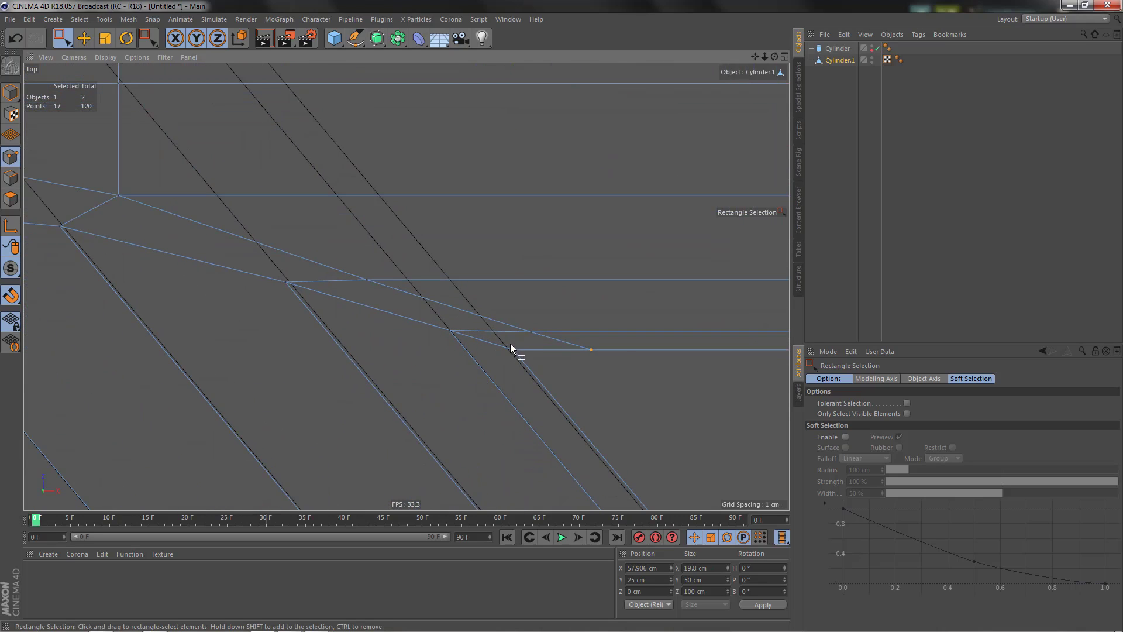
pyautogui.click(511, 346)
pyautogui.moveTo(617, 354); pyautogui.dragTo(554, 335)
pyautogui.moveTo(269, 275); pyautogui.dragTo(330, 322)
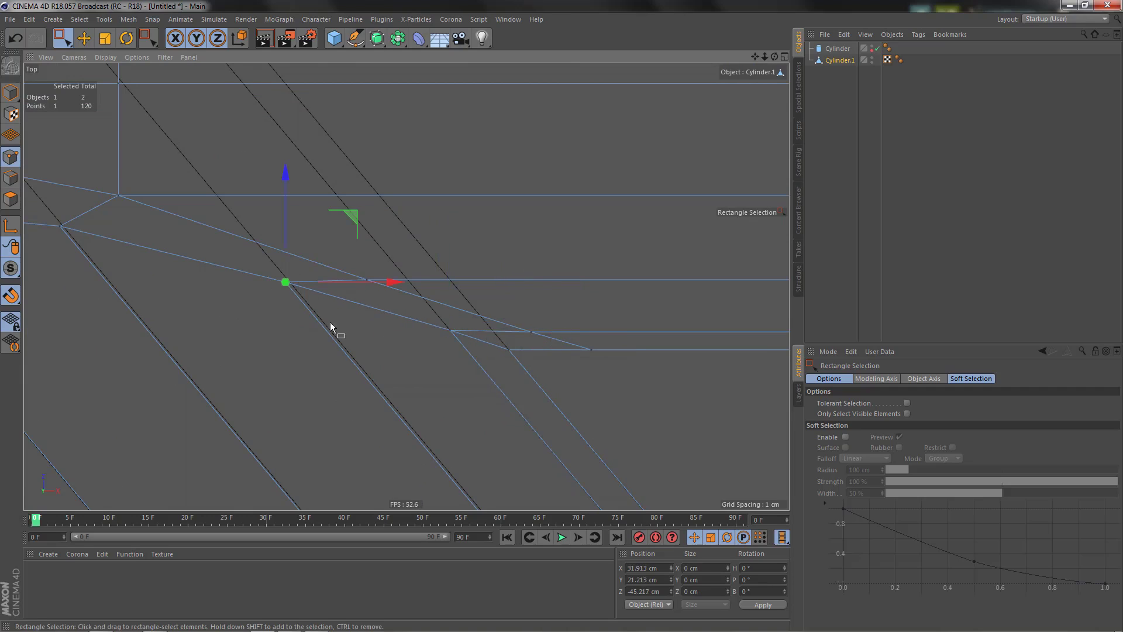
pyautogui.moveTo(399, 284); pyautogui.dragTo(403, 283)
pyautogui.keyDown('alt'); pyautogui.moveTo(428, 309); pyautogui.dragTo(693, 342, button='middle'); pyautogui.keyUp('alt')
pyautogui.moveTo(303, 241); pyautogui.dragTo(389, 285)
pyautogui.moveTo(437, 265); pyautogui.dragTo(434, 259)
# Hide the angled cylinder and, in the Perspective view, move two outer rim points on the negative-X side to about X -34.9 and -29.3 cm.
pyautogui.scroll(-5, 466, 265)
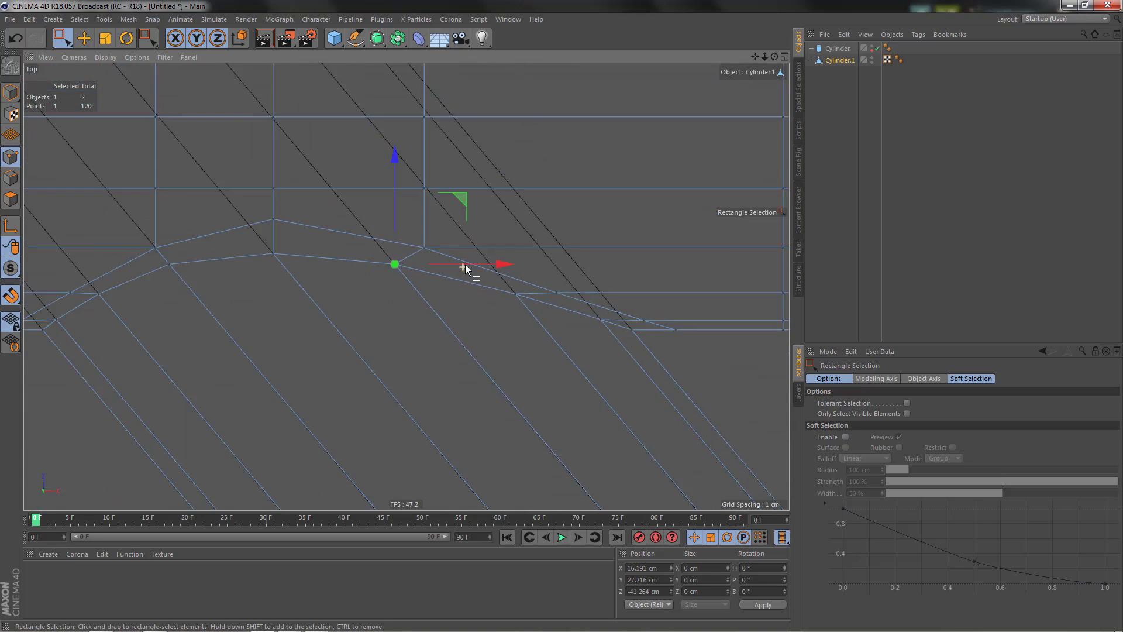
pyautogui.click(872, 46)
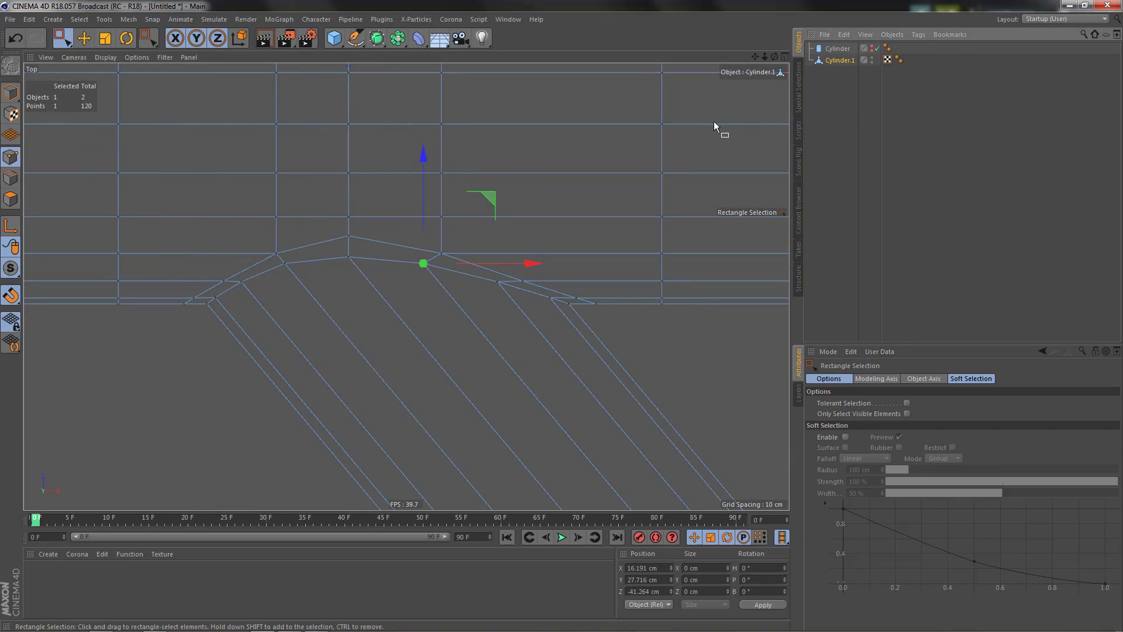
pyautogui.press('F1')
pyautogui.keyDown('alt'); pyautogui.moveTo(483, 207); pyautogui.dragTo(482, 314); pyautogui.keyUp('alt')
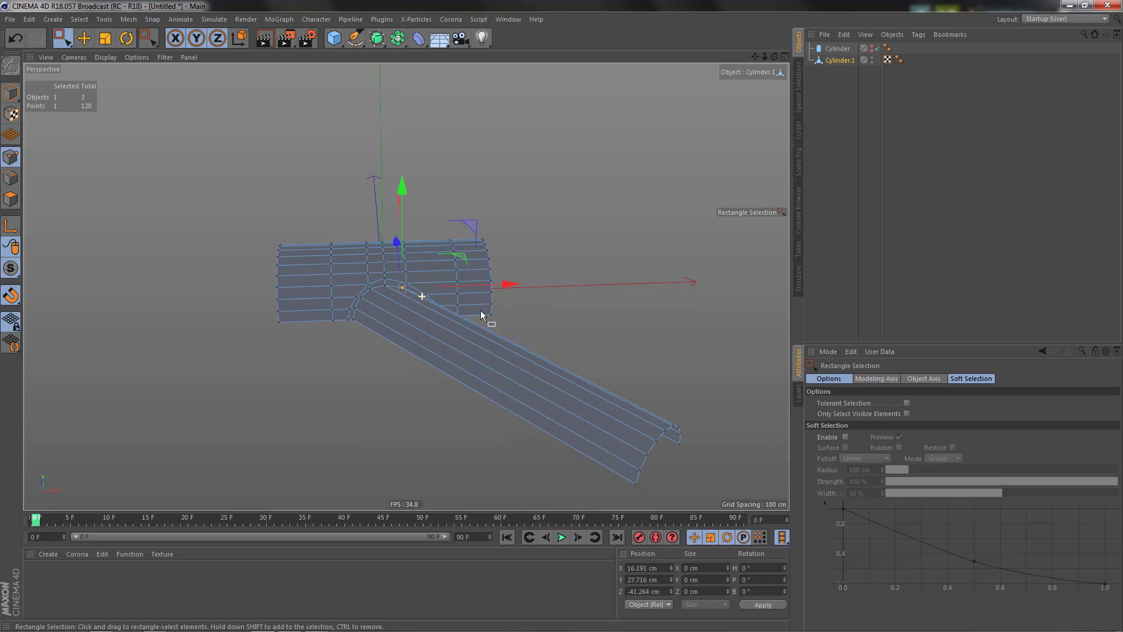
pyautogui.scroll(3, 339, 315)
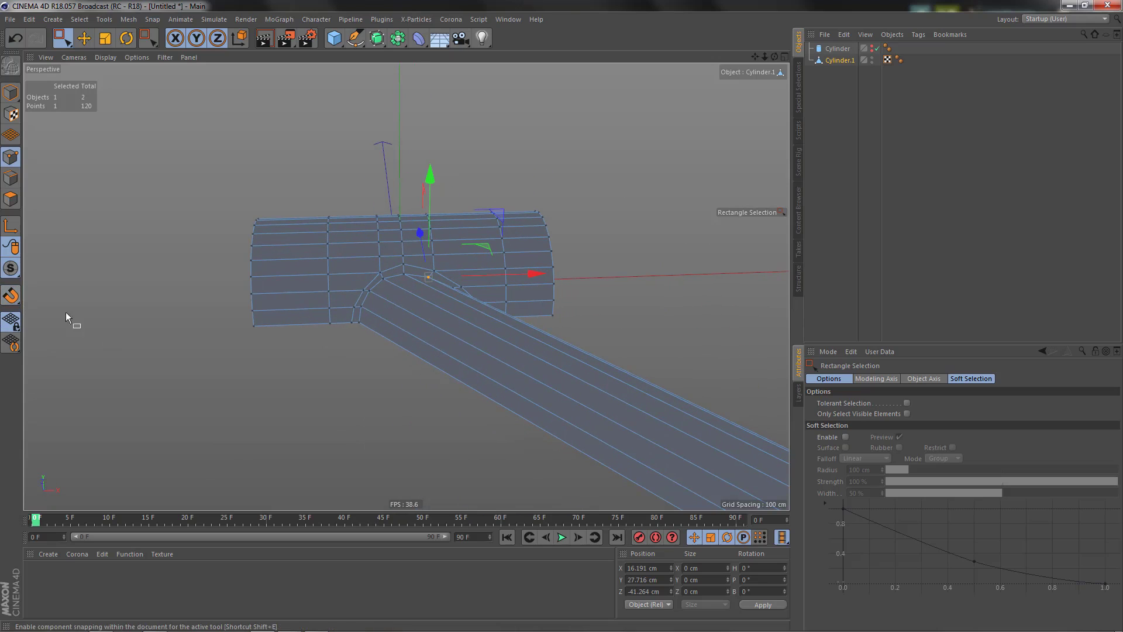
pyautogui.scroll(3, 351, 319)
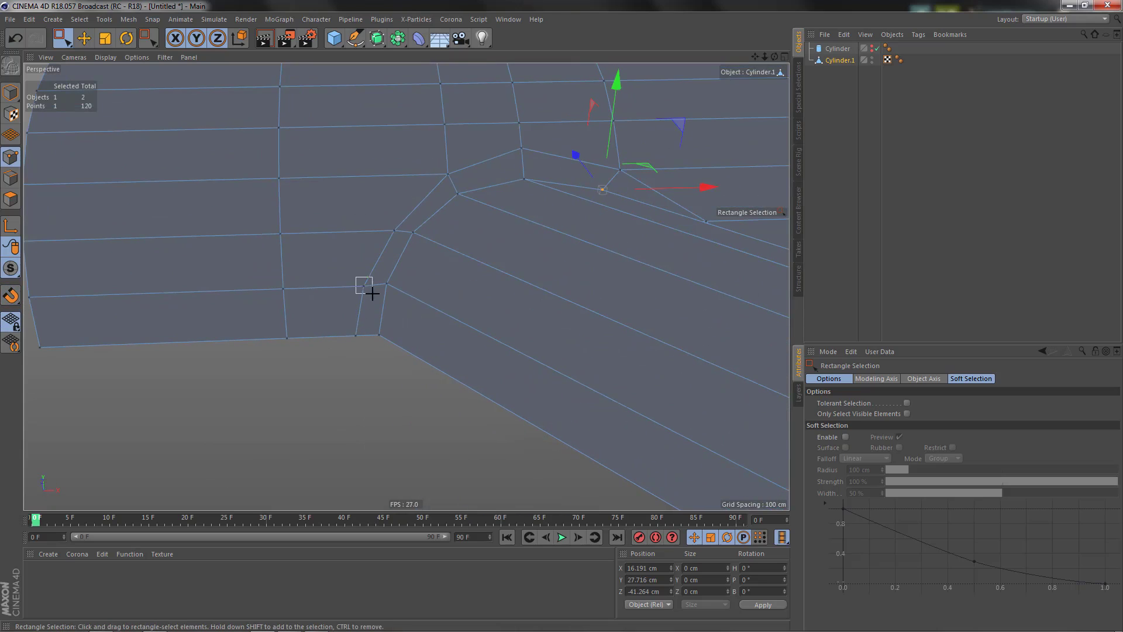
pyautogui.moveTo(356, 278); pyautogui.dragTo(372, 293)
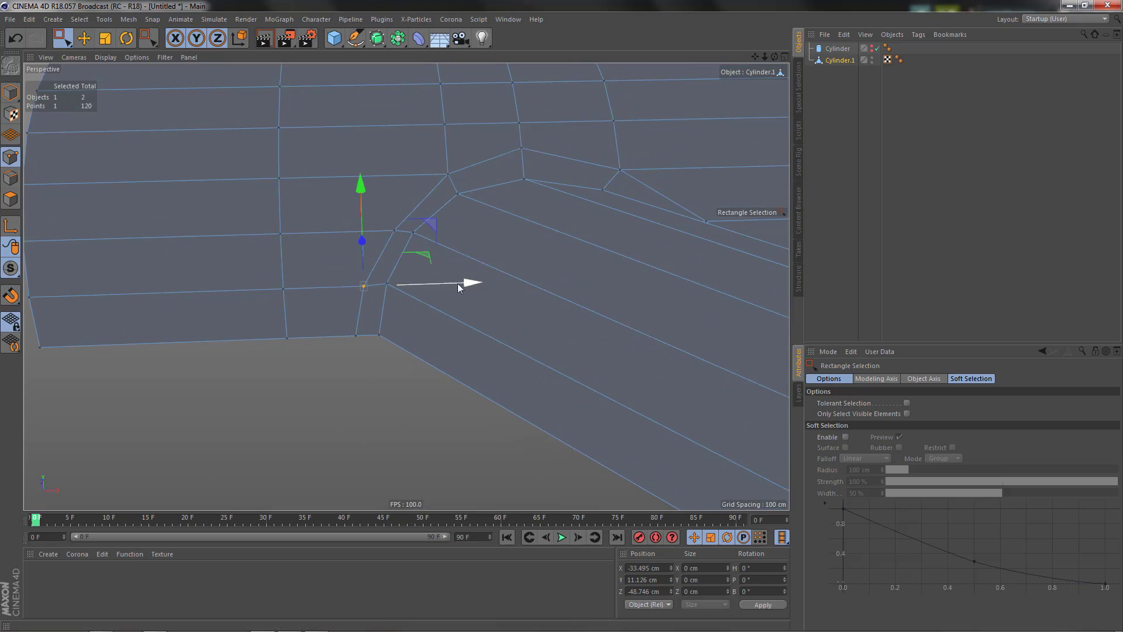
pyautogui.click(397, 230)
pyautogui.moveTo(500, 228); pyautogui.dragTo(488, 227)
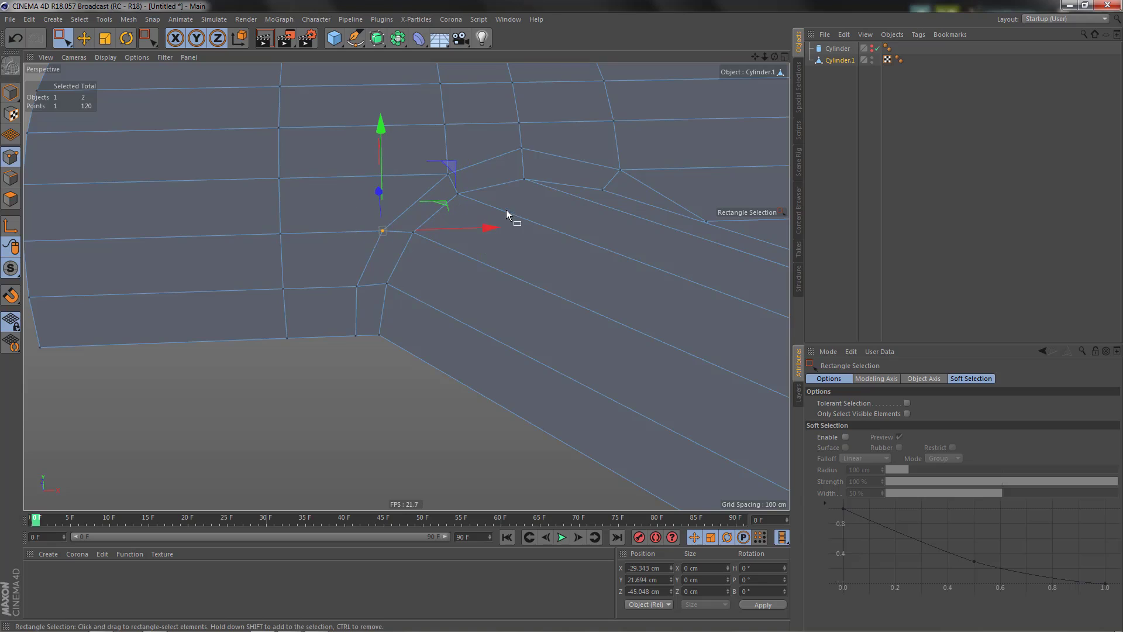
# Try to raise the selected outer rim point along Y, and undo that move.
pyautogui.keyDown('alt'); pyautogui.moveTo(508, 206); pyautogui.dragTo(496, 284, button='middle'); pyautogui.keyUp('alt')
pyautogui.keyDown('alt'); pyautogui.moveTo(496, 284); pyautogui.dragTo(436, 283); pyautogui.keyUp('alt')
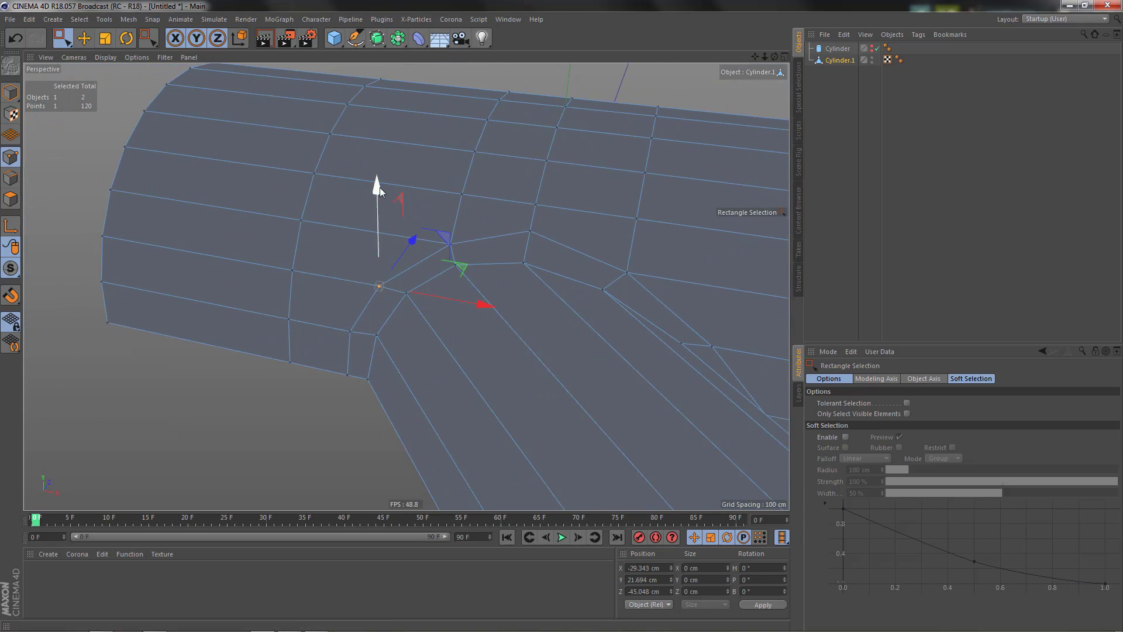
pyautogui.moveTo(379, 192); pyautogui.dragTo(388, 185)
pyautogui.hotkey('ctrl', 'z')
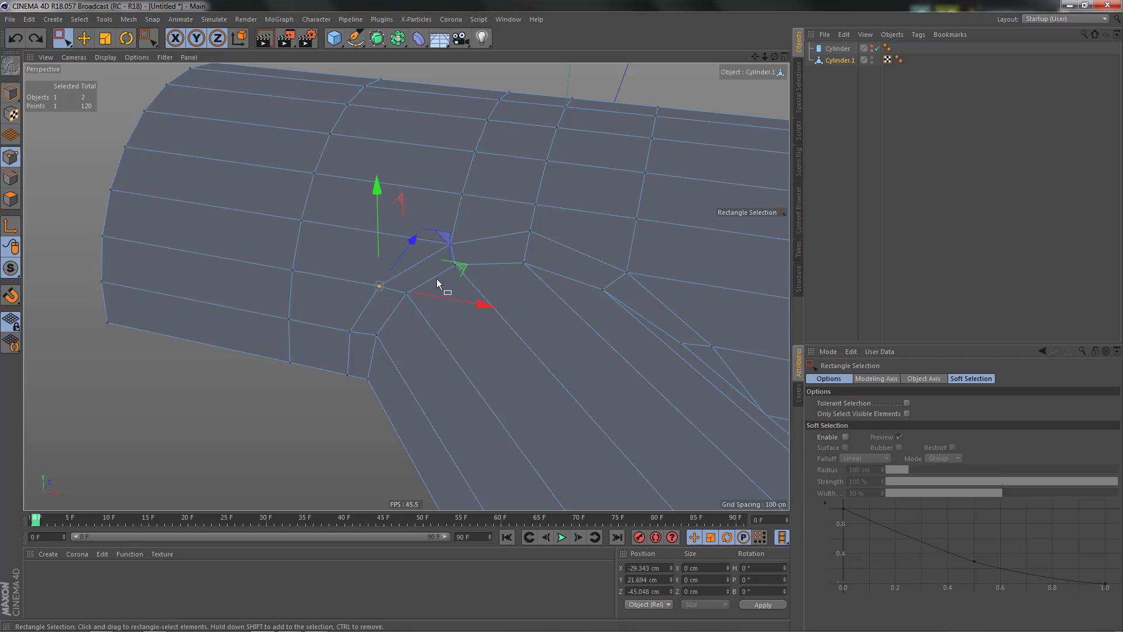
# Select the main cylinder's edge-loop points meeting the hole on the negative-X side and move them to about X -18.2 cm.
pyautogui.keyDown('alt'); pyautogui.moveTo(436, 281); pyautogui.dragTo(490, 263); pyautogui.keyUp('alt')
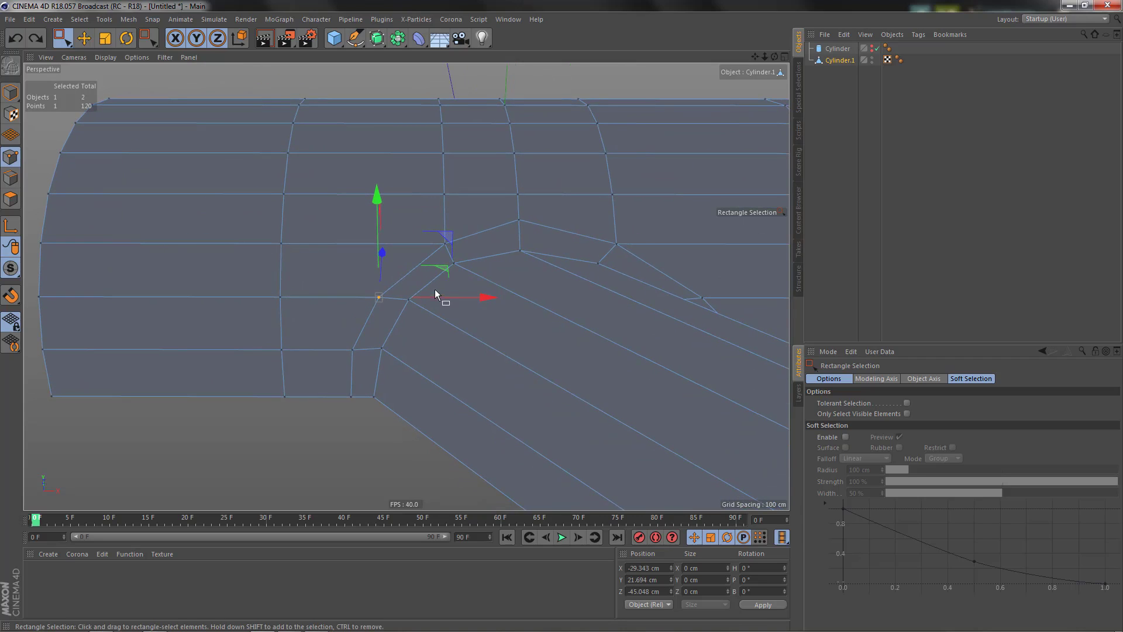
pyautogui.keyDown('alt'); pyautogui.moveTo(434, 289); pyautogui.dragTo(398, 305); pyautogui.keyUp('alt')
pyautogui.keyDown('alt'); pyautogui.moveTo(495, 300); pyautogui.dragTo(432, 294); pyautogui.keyUp('alt')
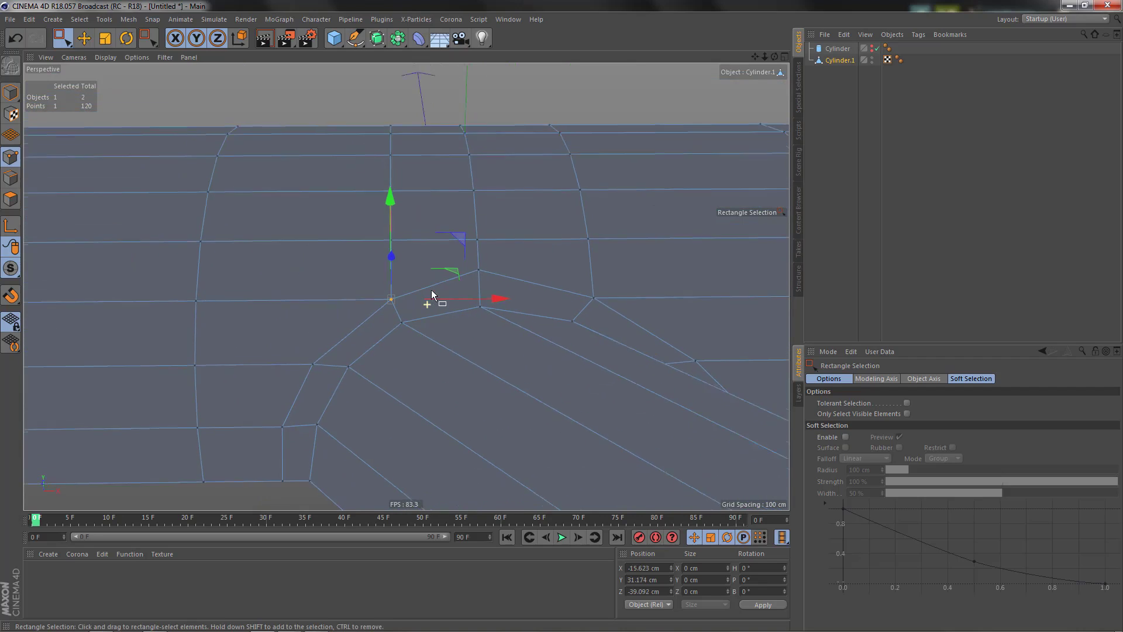
pyautogui.moveTo(363, 103); pyautogui.dragTo(610, 318)
pyautogui.keyDown('alt'); pyautogui.moveTo(549, 369); pyautogui.dragTo(453, 321); pyautogui.keyUp('alt')
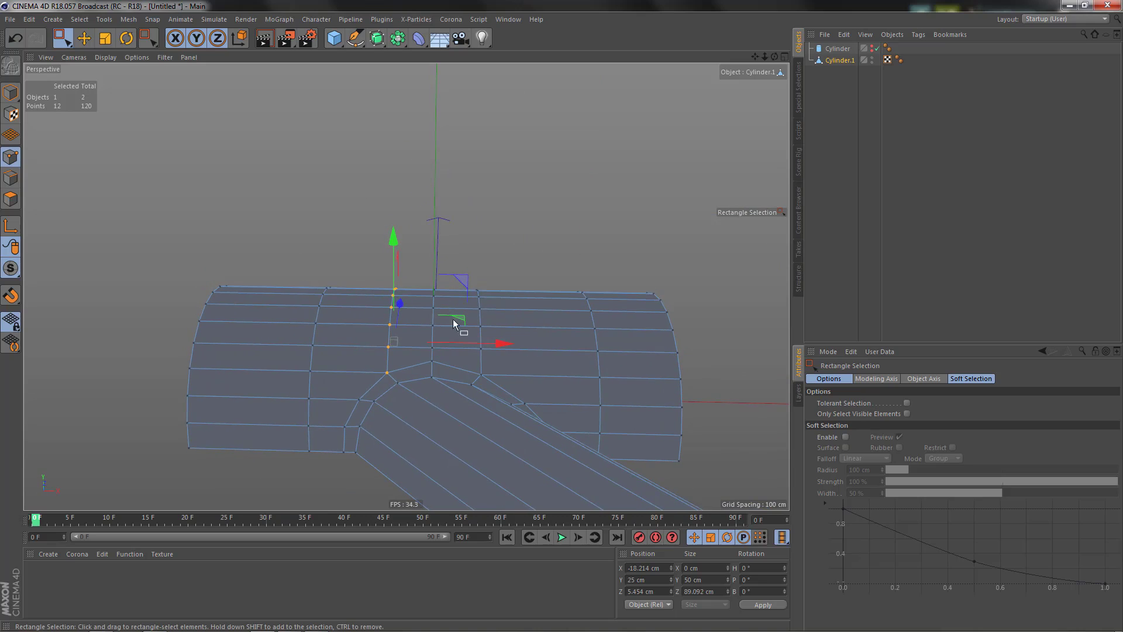
# Select the matching edge-loop points on the hole's positive-X side and move them slightly outward along X.
pyautogui.moveTo(469, 252); pyautogui.dragTo(524, 377)
pyautogui.keyDown('alt'); pyautogui.moveTo(451, 328); pyautogui.dragTo(419, 357); pyautogui.keyUp('alt')
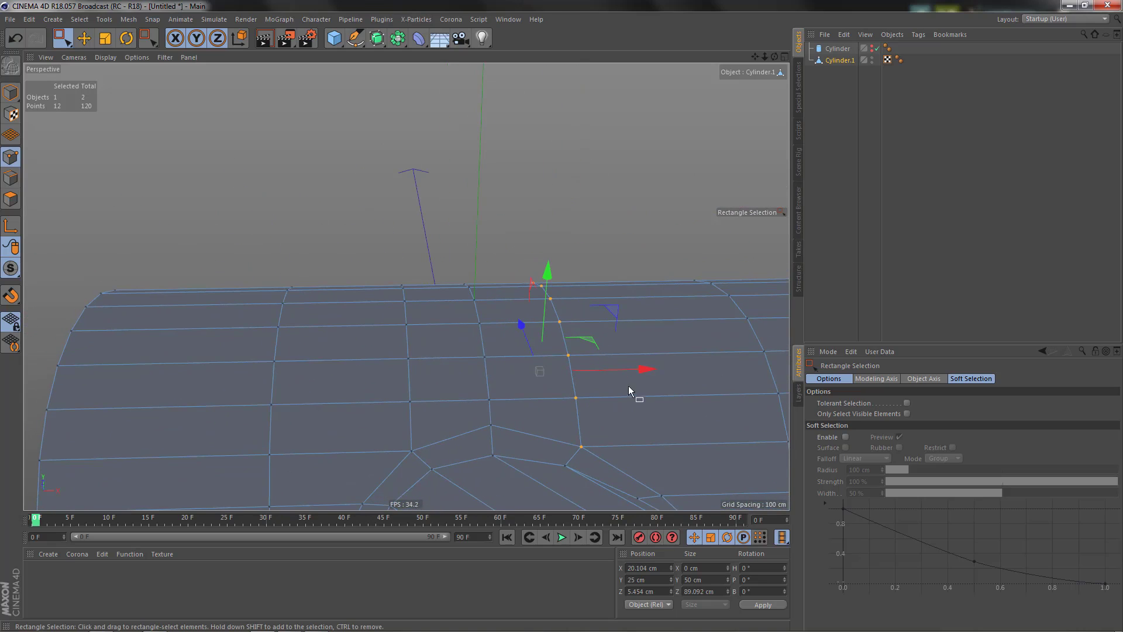
pyautogui.moveTo(643, 370); pyautogui.dragTo(647, 368)
pyautogui.keyDown('alt'); pyautogui.moveTo(585, 351); pyautogui.dragTo(447, 353); pyautogui.keyUp('alt')
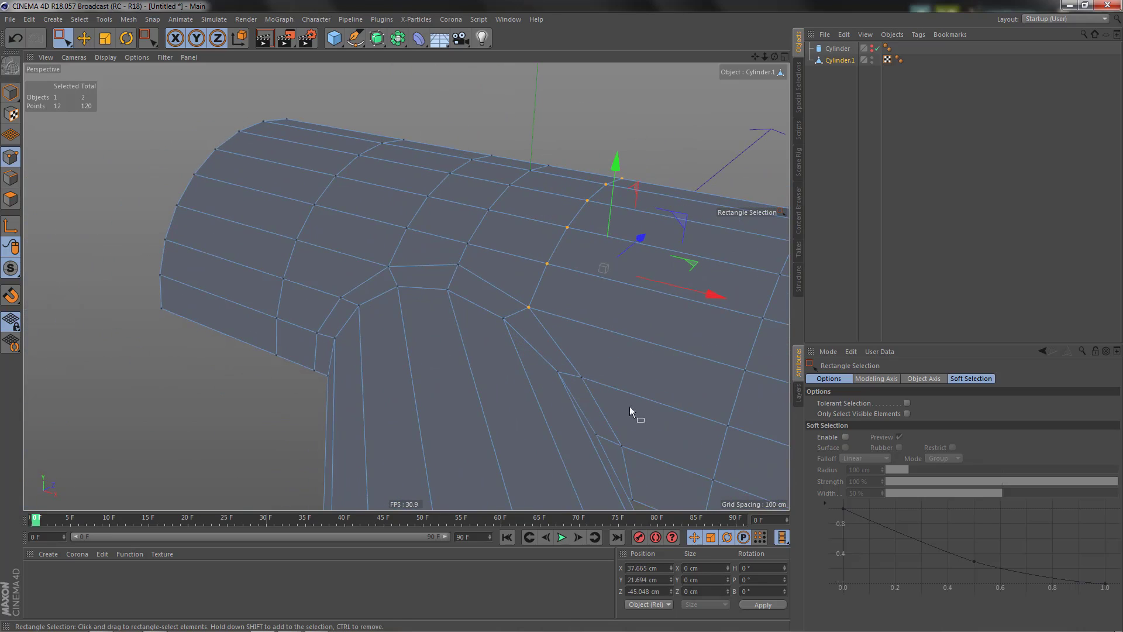
# Move the next outer rim point on the positive-X side outward along X, and the last two together to about X 53.1 cm.
pyautogui.click(581, 376)
pyautogui.moveTo(692, 410); pyautogui.dragTo(707, 421)
pyautogui.keyDown('alt'); pyautogui.moveTo(642, 362); pyautogui.dragTo(612, 227, button='middle'); pyautogui.keyUp('alt')
pyautogui.click(589, 306)
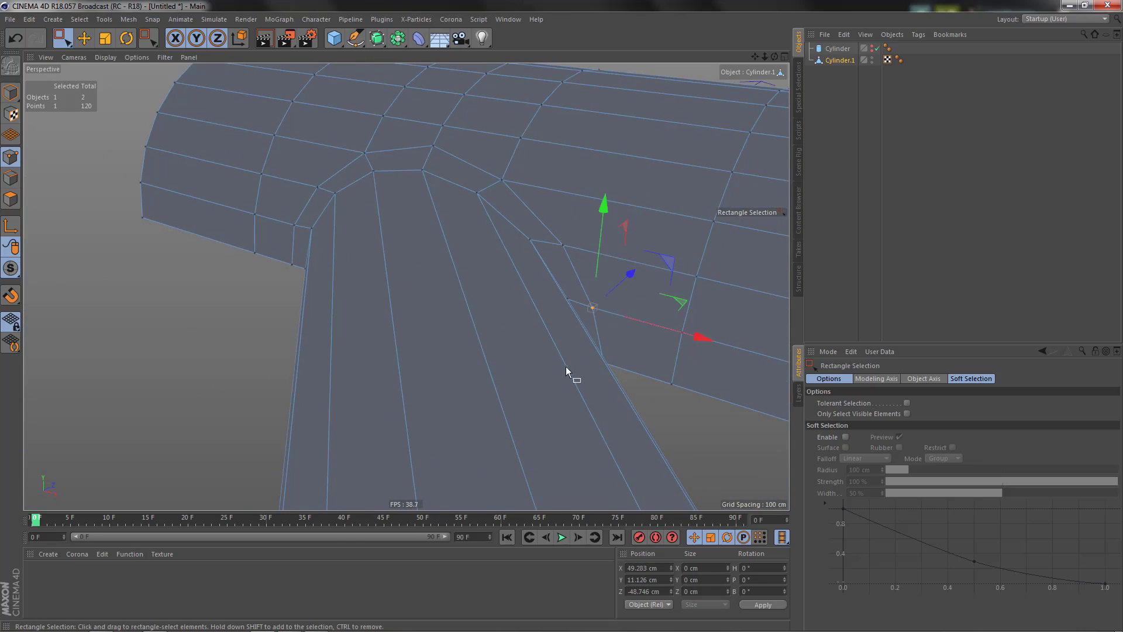
pyautogui.keyDown('alt'); pyautogui.moveTo(566, 366); pyautogui.dragTo(546, 379); pyautogui.keyUp('alt')
pyautogui.keyDown('shift'); pyautogui.click(655, 337); pyautogui.keyUp('shift')
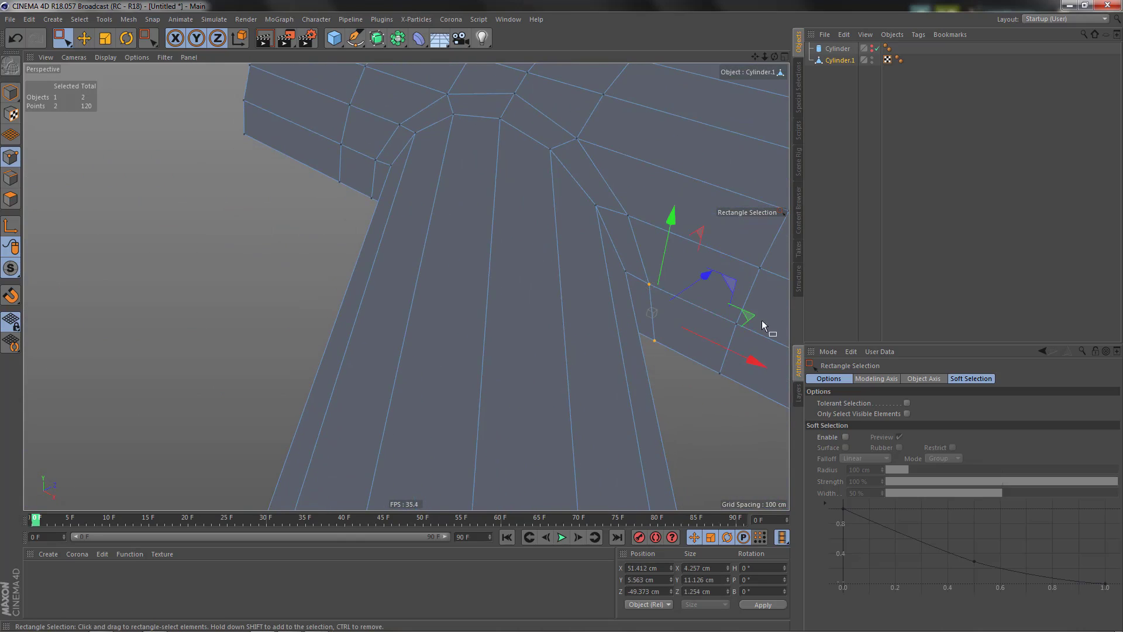
pyautogui.moveTo(756, 362); pyautogui.dragTo(767, 371)
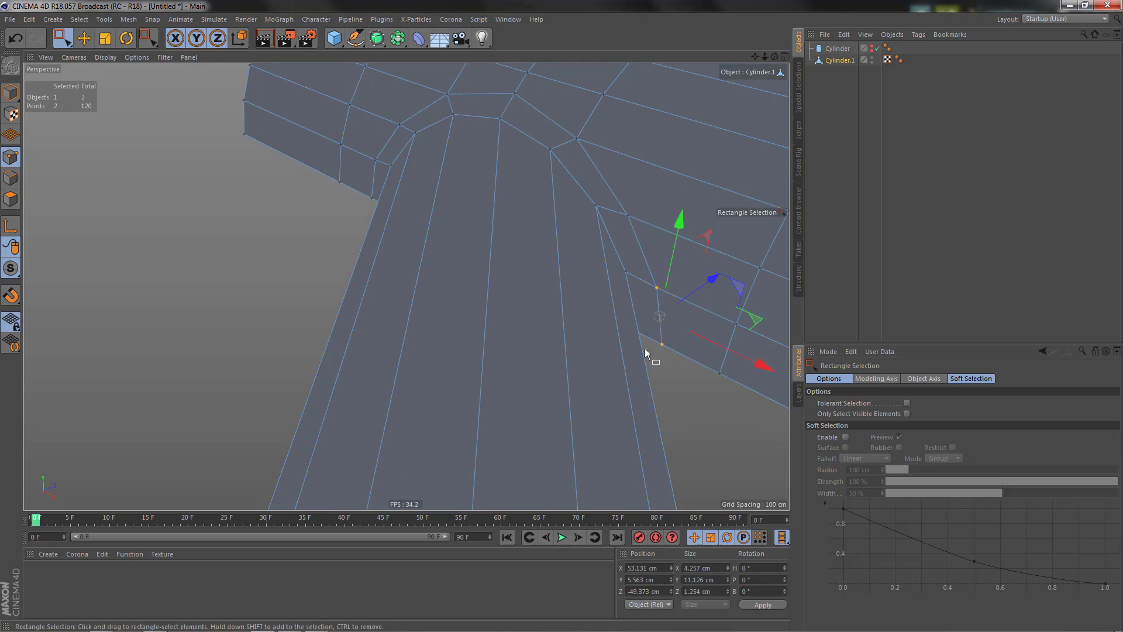
# Select the main cylinder's middle edge-loop points around to the back and, in the Top view, move them to X 1.31 cm.
pyautogui.keyDown('alt'); pyautogui.moveTo(595, 305); pyautogui.dragTo(517, 288); pyautogui.keyUp('alt')
pyautogui.moveTo(448, 197); pyautogui.dragTo(533, 309)
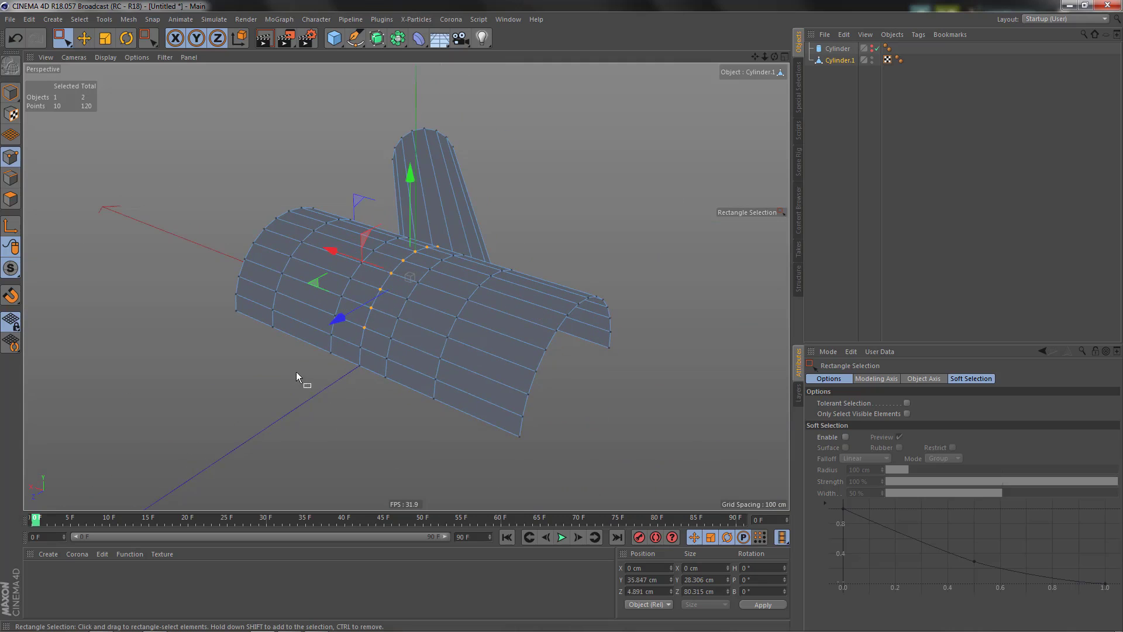
pyautogui.keyDown('shift'); pyautogui.moveTo(351, 340); pyautogui.dragTo(364, 376); pyautogui.keyUp('shift')
pyautogui.keyDown('alt'); pyautogui.moveTo(477, 301); pyautogui.dragTo(269, 337); pyautogui.keyUp('alt')
pyautogui.press('F2')
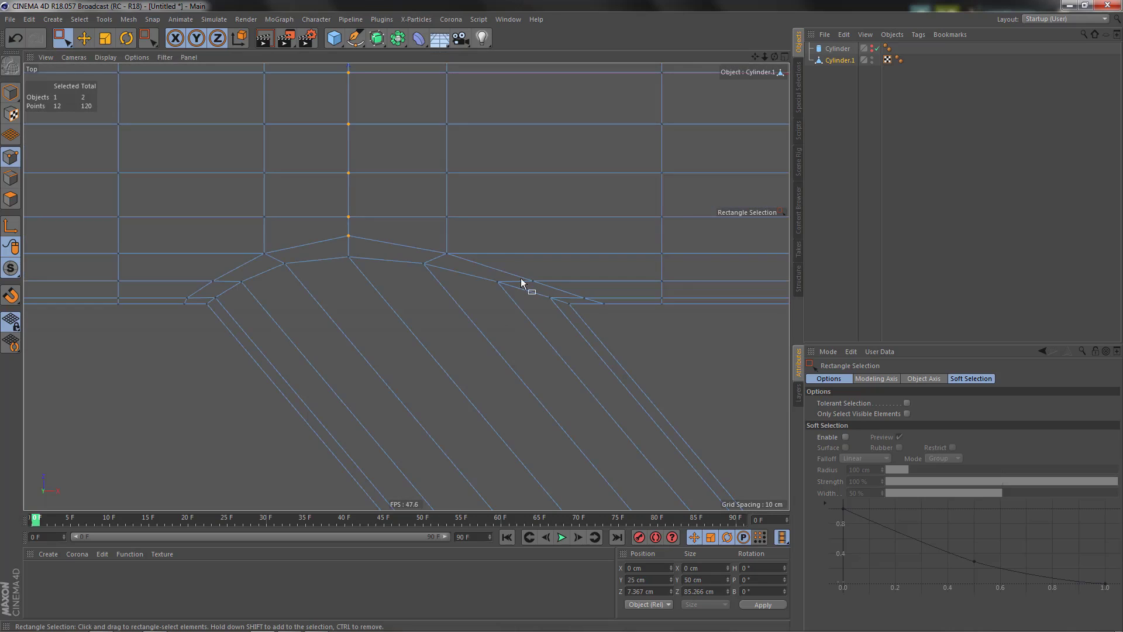
pyautogui.moveTo(426, 254); pyautogui.dragTo(480, 454, button='middle')
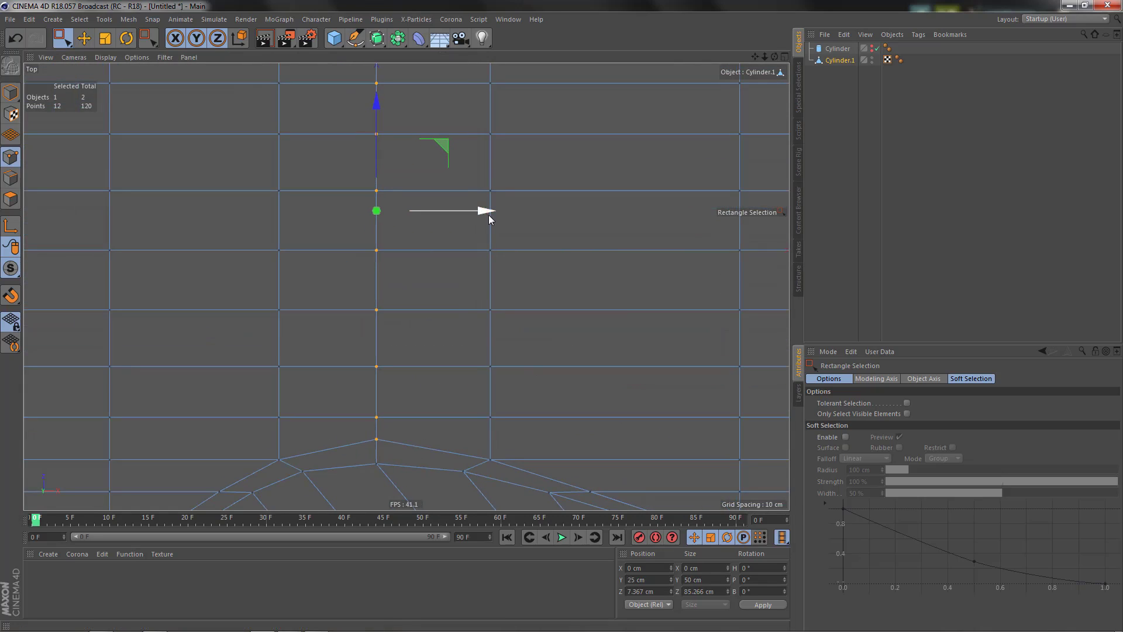
pyautogui.moveTo(485, 212); pyautogui.dragTo(493, 214)
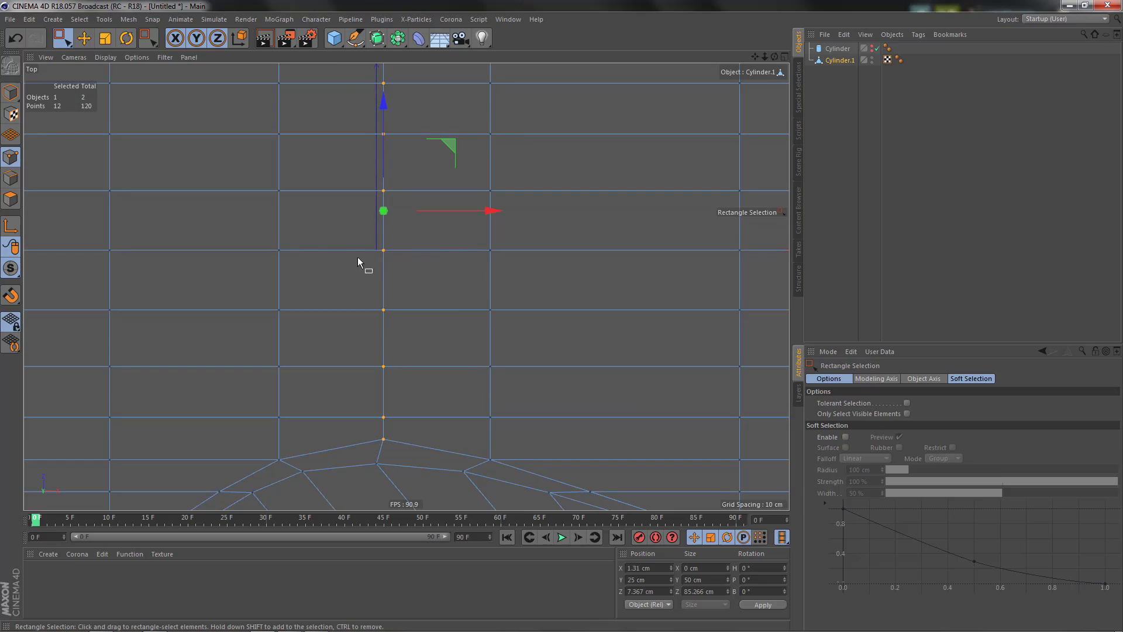
# Try moving the main cylinder's edge-loop points directly on the negative-X side of the middle loop to about X -9.7 cm, and undo the move.
pyautogui.scroll(-3, 451, 316)
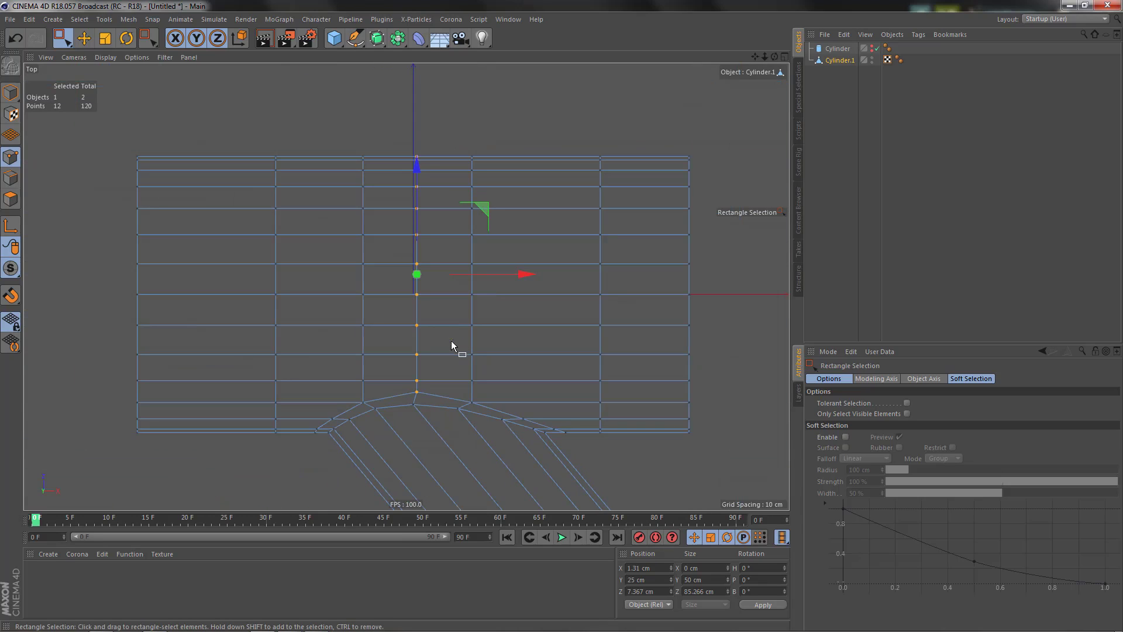
pyautogui.moveTo(345, 131); pyautogui.dragTo(386, 392)
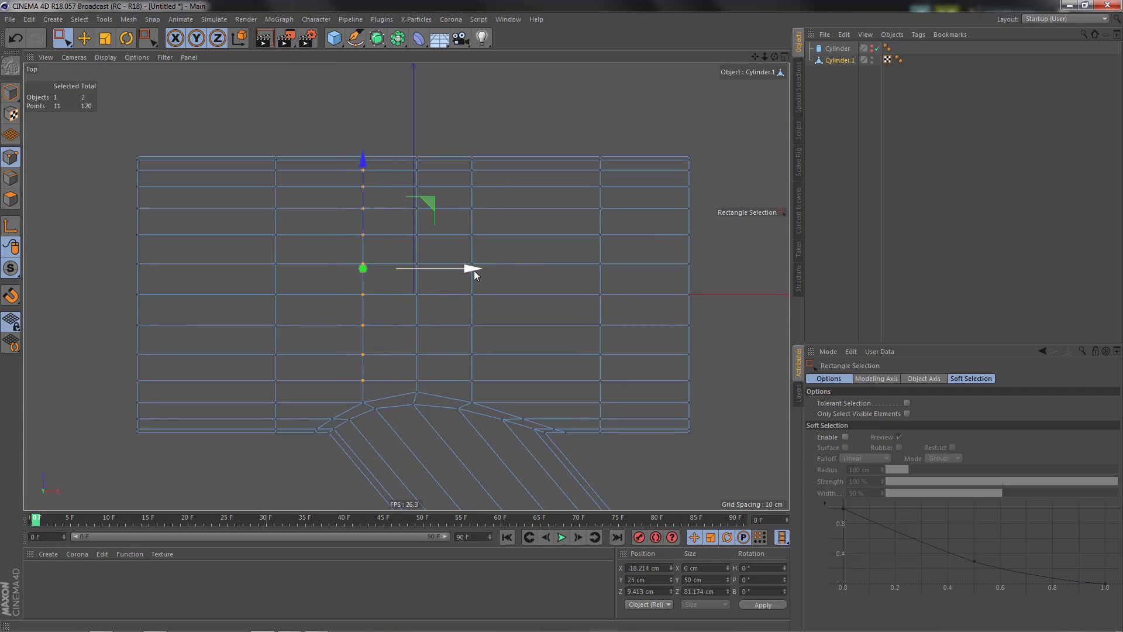
pyautogui.moveTo(475, 269); pyautogui.dragTo(498, 272)
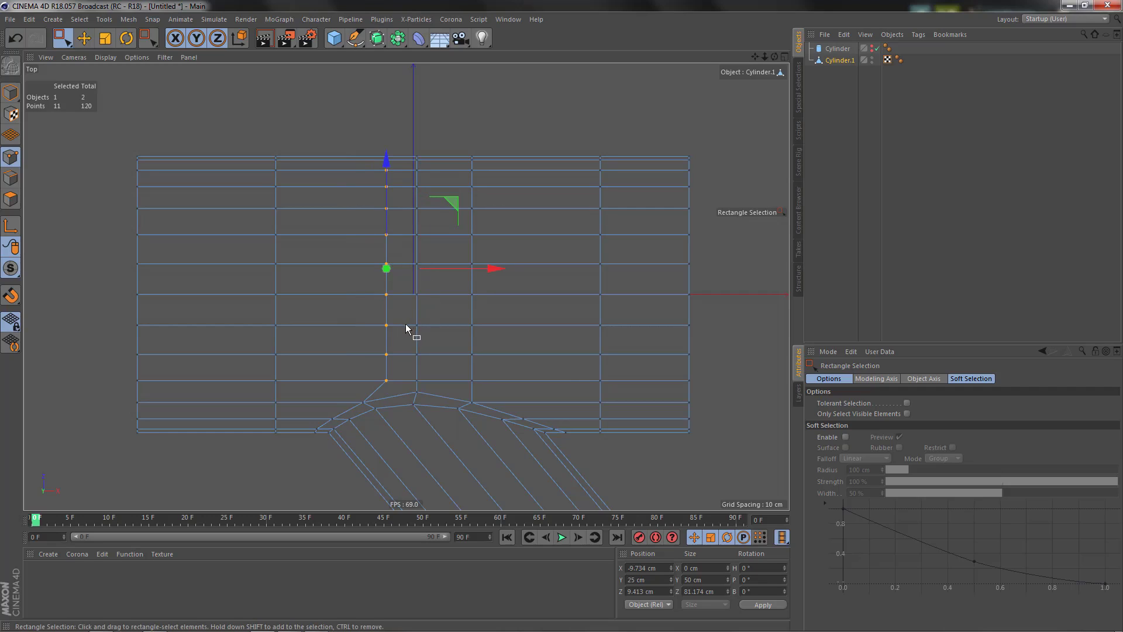
pyautogui.hotkey('ctrl', 'z')
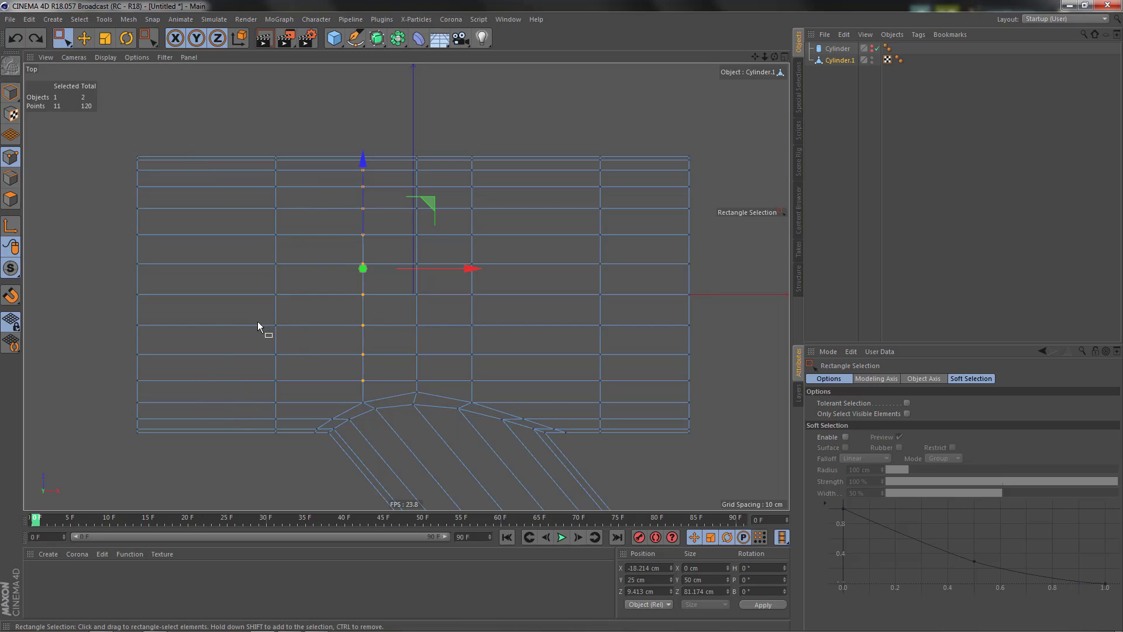
# Select the main cylinder's two full edge loops lying outside the hole on either side, in edge mode, and dissolve them.
pyautogui.keyDown('alt'); pyautogui.moveTo(325, 355); pyautogui.dragTo(358, 330, button='middle'); pyautogui.keyUp('alt')
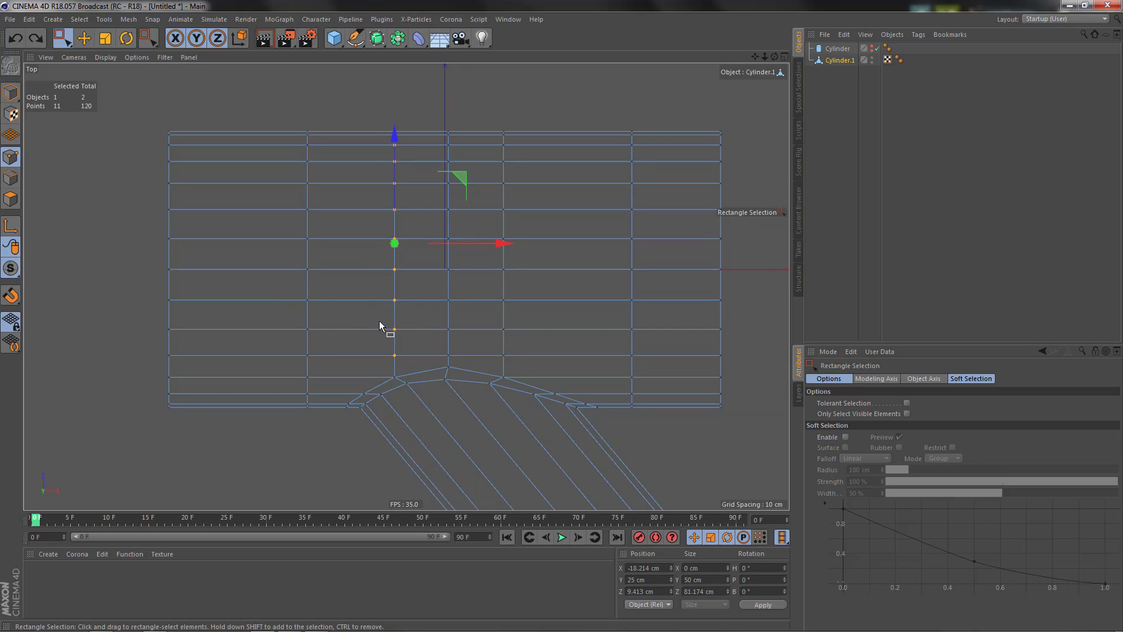
pyautogui.press('Return')
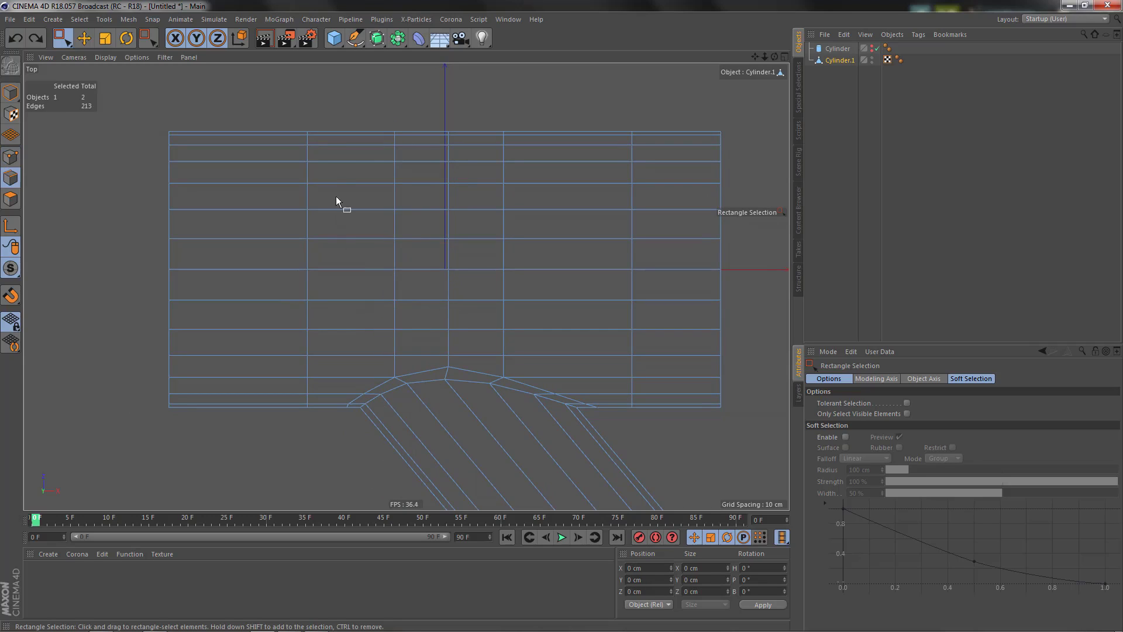
pyautogui.moveTo(272, 111); pyautogui.dragTo(325, 466)
pyautogui.keyDown('shift'); pyautogui.moveTo(627, 113); pyautogui.dragTo(696, 425); pyautogui.keyUp('shift')
pyautogui.rightClick(592, 123)
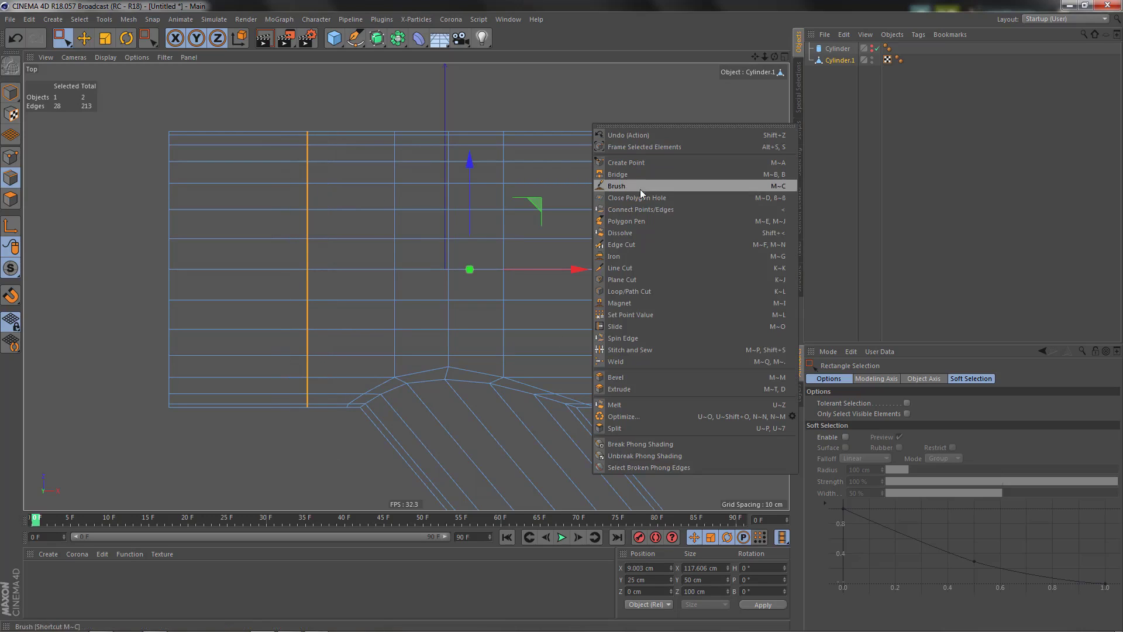
pyautogui.click(640, 232)
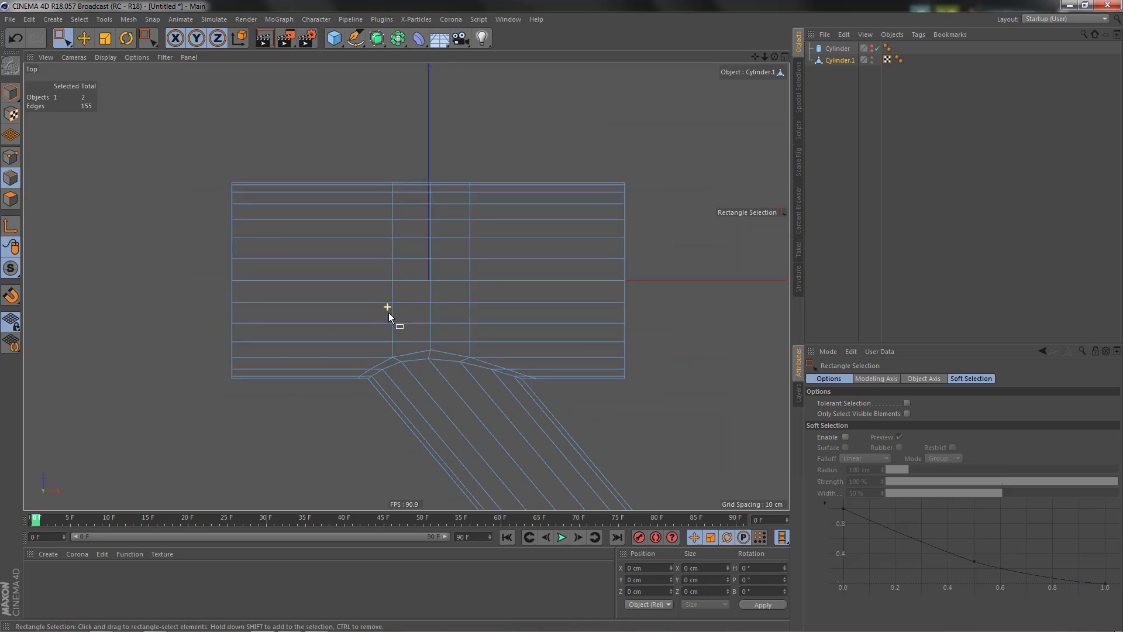
pyautogui.scroll(-4, 388, 313)
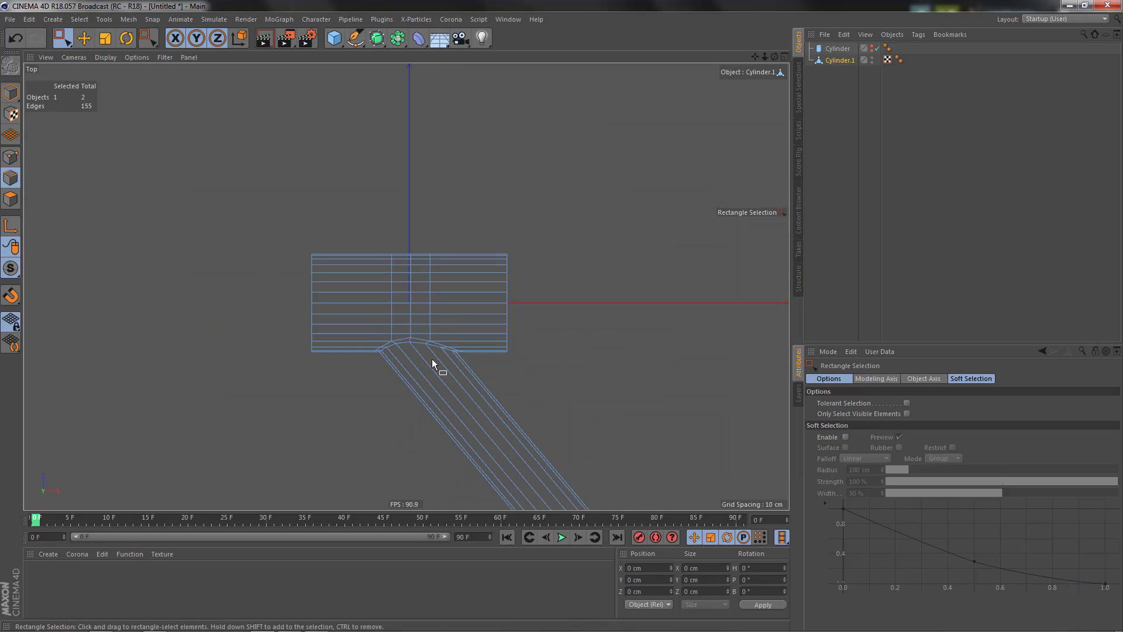
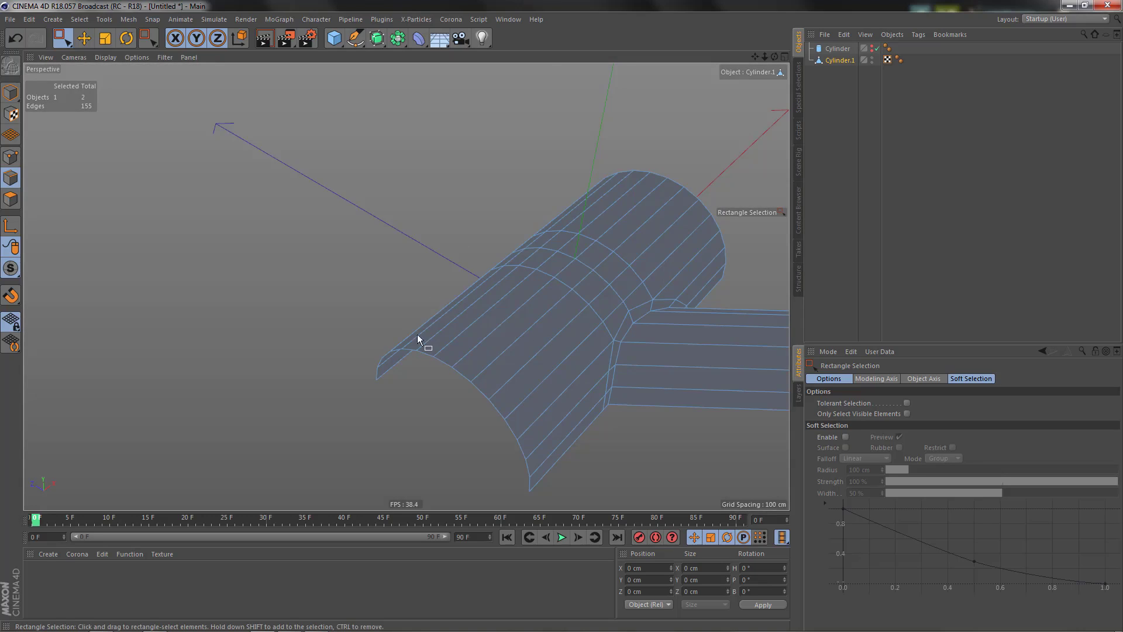
# Put the half pipe mesh in a Symmetry object and set its mirror plane to XZ.
pyautogui.click(398, 38)
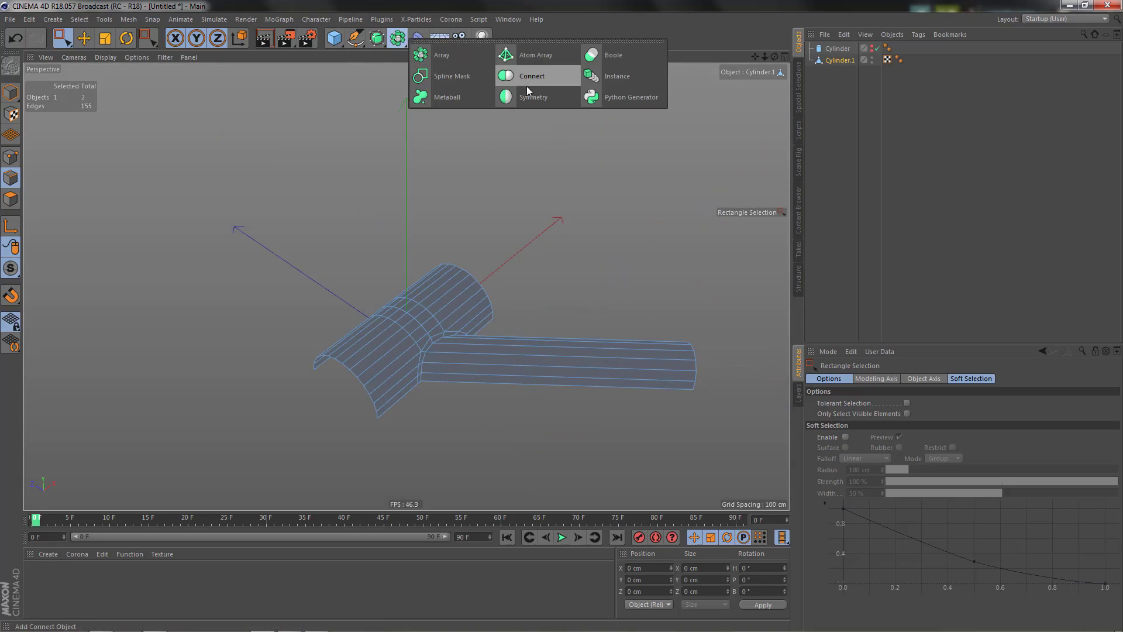
pyautogui.click(531, 96)
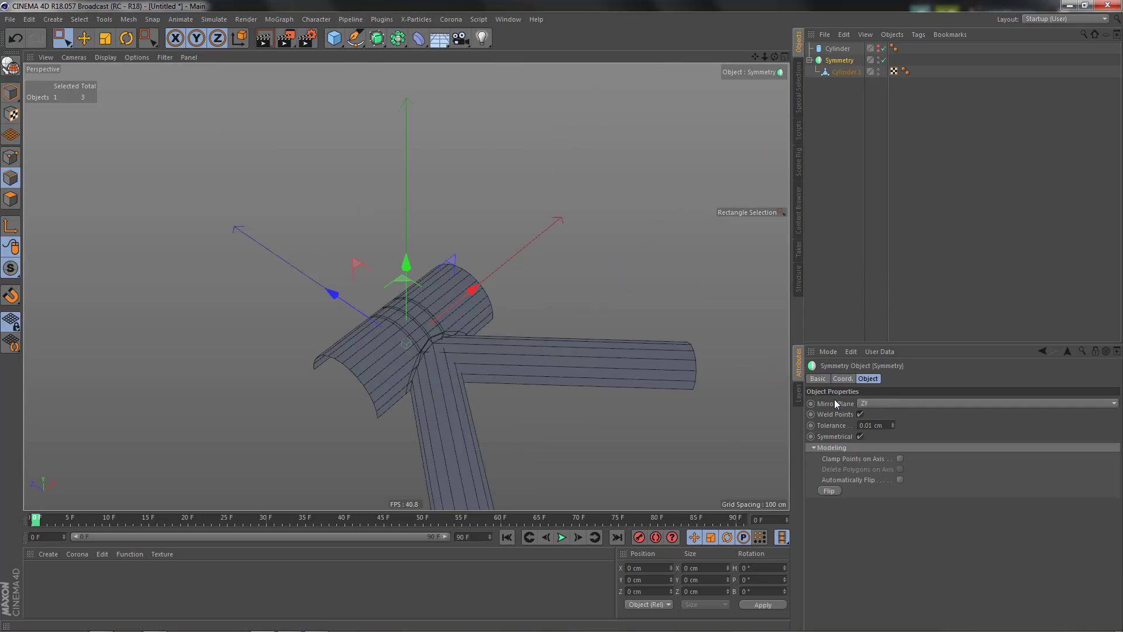
pyautogui.click(872, 401)
pyautogui.click(873, 434)
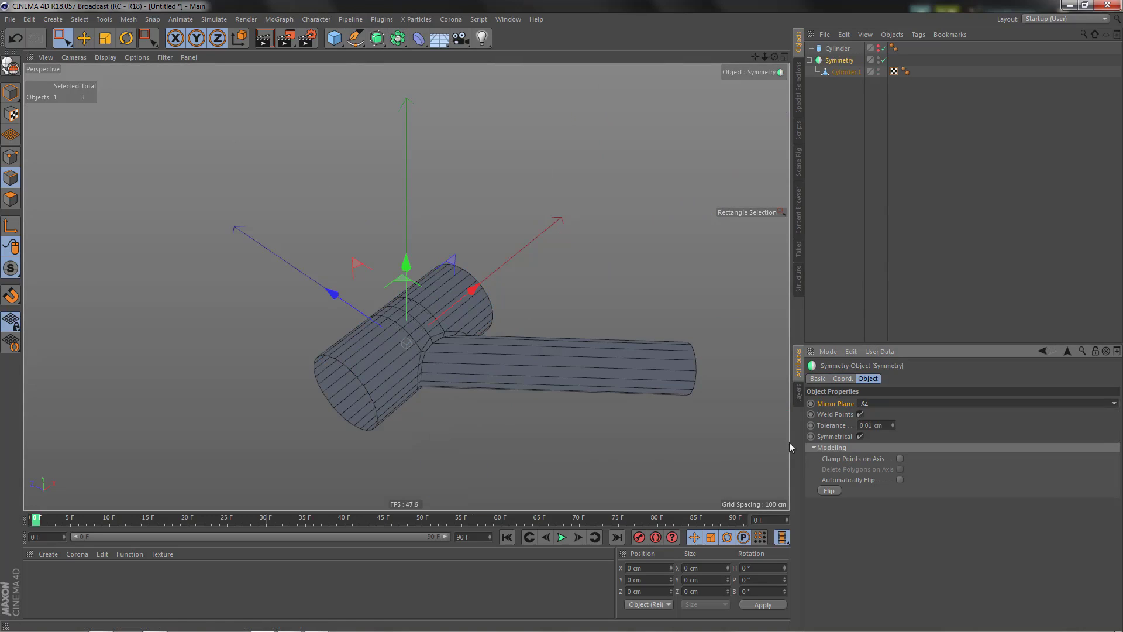
pyautogui.keyDown('alt'); pyautogui.moveTo(526, 419); pyautogui.dragTo(492, 426, button='middle'); pyautogui.keyUp('alt')
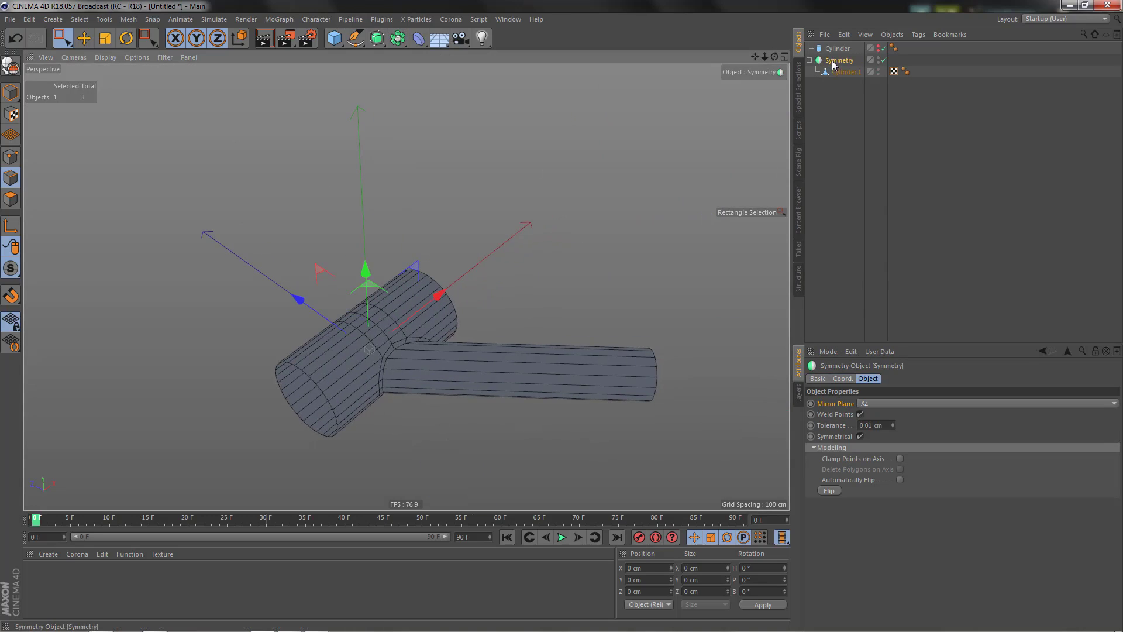
# Make the Symmetry object editable, take the combined mesh out of it and delete the leftover null.
pyautogui.click(832, 62)
pyautogui.press('c')
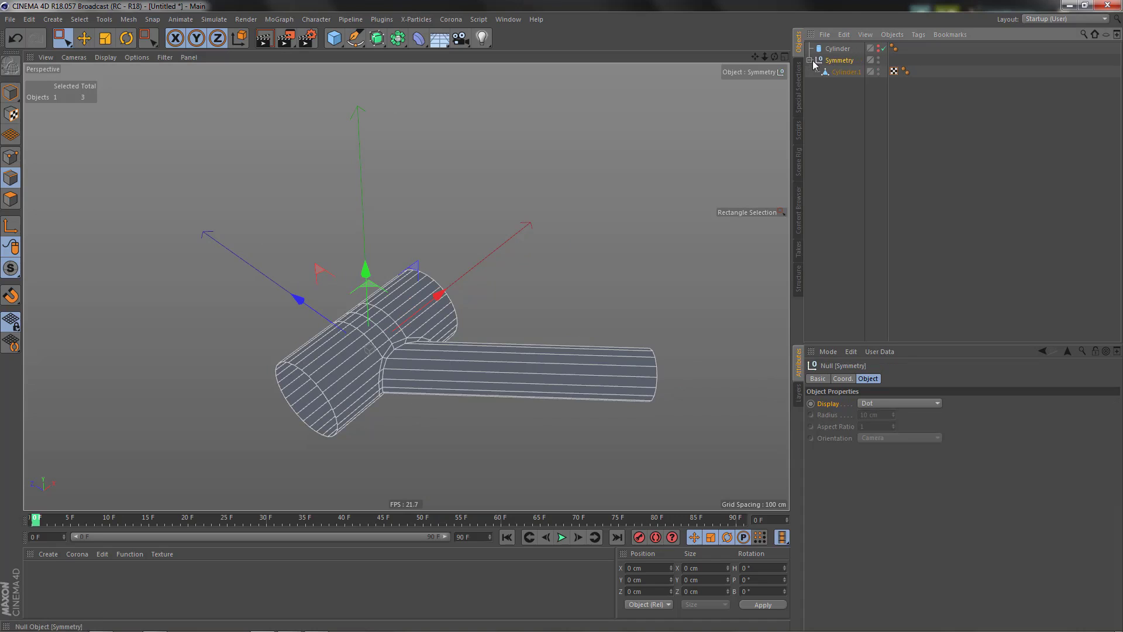
pyautogui.click(843, 72)
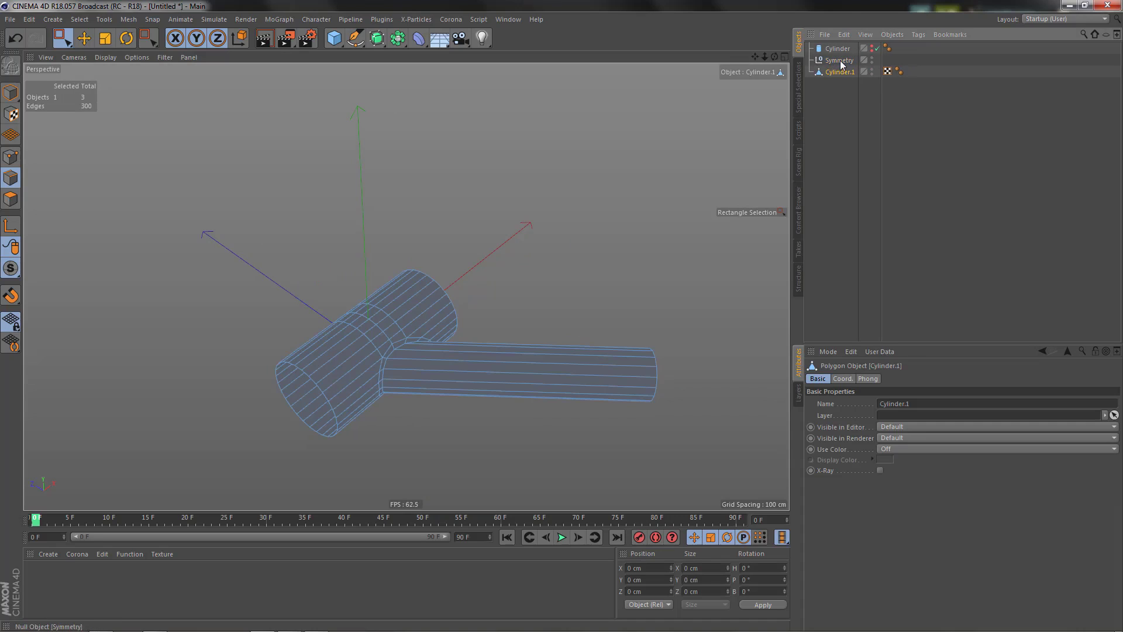
pyautogui.click(841, 61)
pyautogui.press('Delete')
# Place the pipe mesh under a new Subdivision Surface and render the view to check the joint.
pyautogui.keyDown('alt'); pyautogui.moveTo(420, 300); pyautogui.dragTo(342, 279); pyautogui.keyUp('alt')
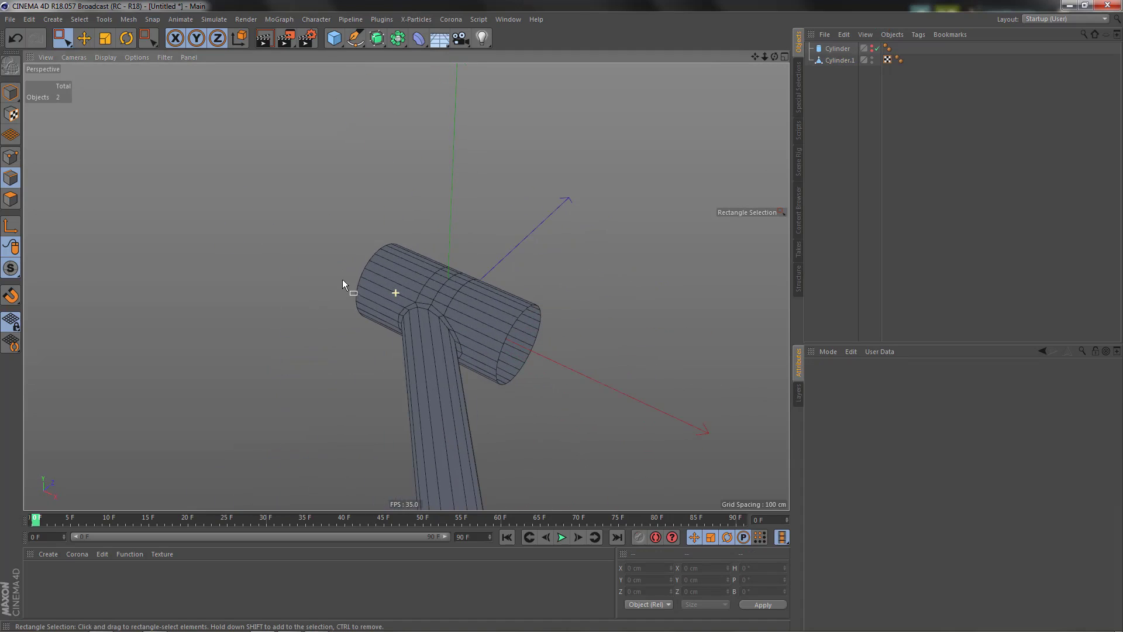
pyautogui.click(377, 39)
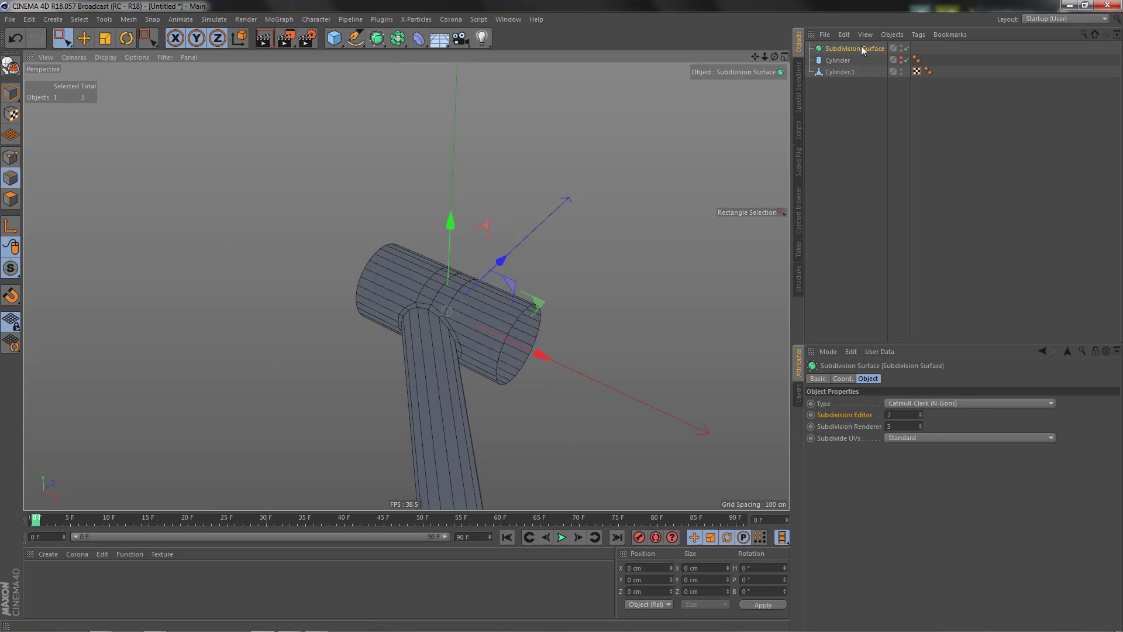
pyautogui.moveTo(837, 72)
pyautogui.mouseDown()
pyautogui.moveTo(840, 48)
pyautogui.moveTo(842, 92)
pyautogui.mouseUp()
pyautogui.keyDown('alt'); pyautogui.moveTo(441, 298); pyautogui.dragTo(485, 299, button='right'); pyautogui.keyUp('alt')
pyautogui.keyDown('alt'); pyautogui.moveTo(483, 297); pyautogui.dragTo(391, 248); pyautogui.keyUp('alt')
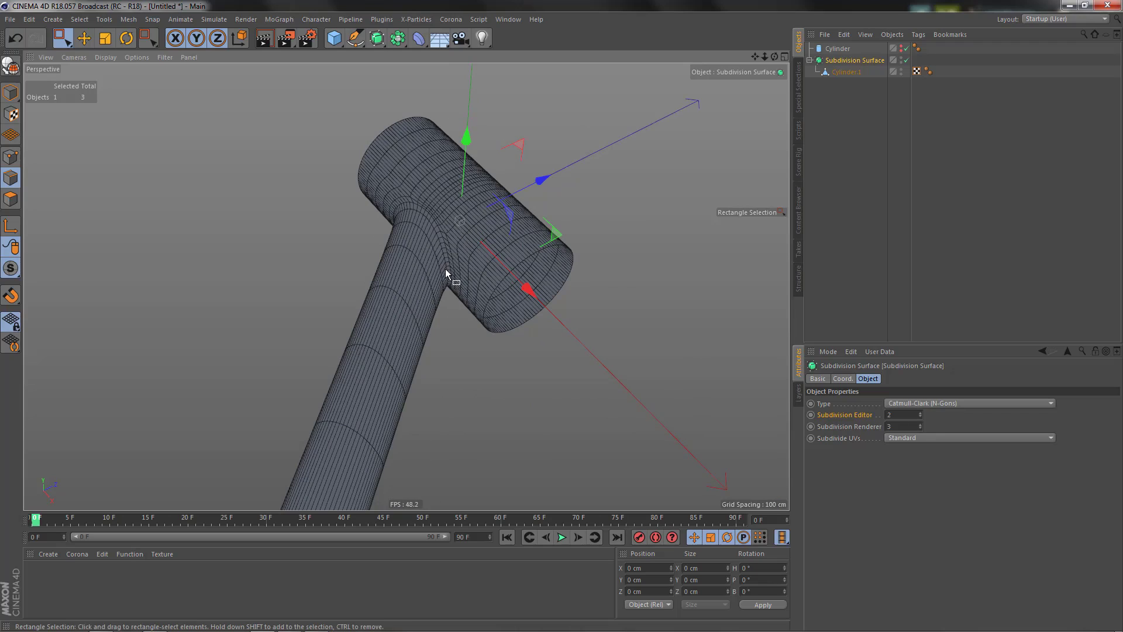
pyautogui.hotkey('ctrl', 'r')
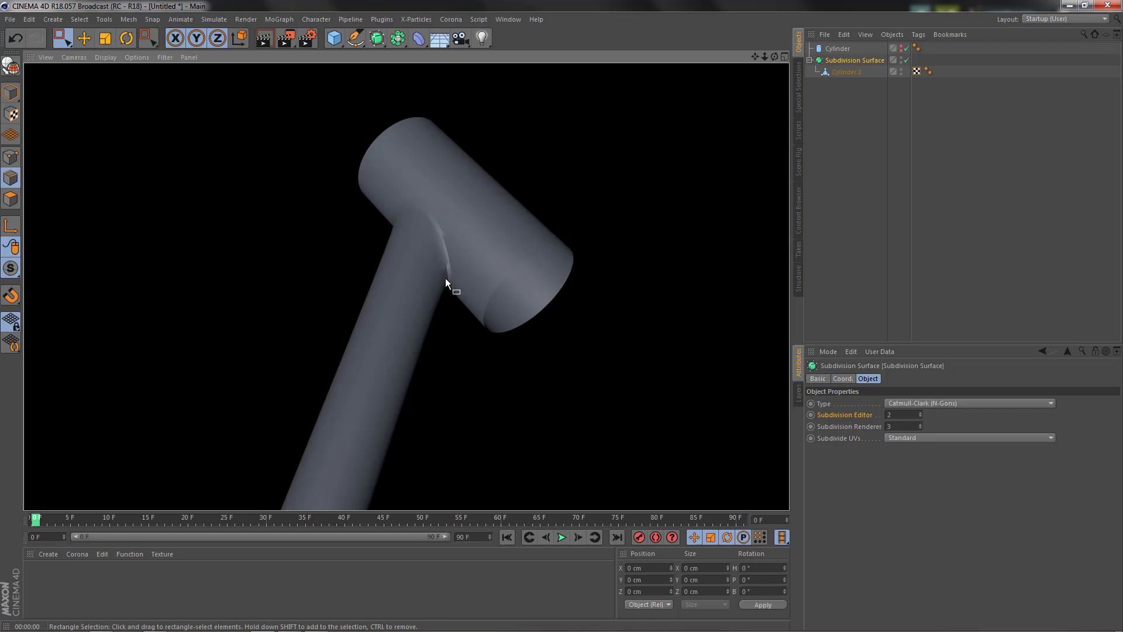
# Inspect the joint up close, raise the mesh's Phong angle to 67° and render the view again.
pyautogui.scroll(3, 446, 282)
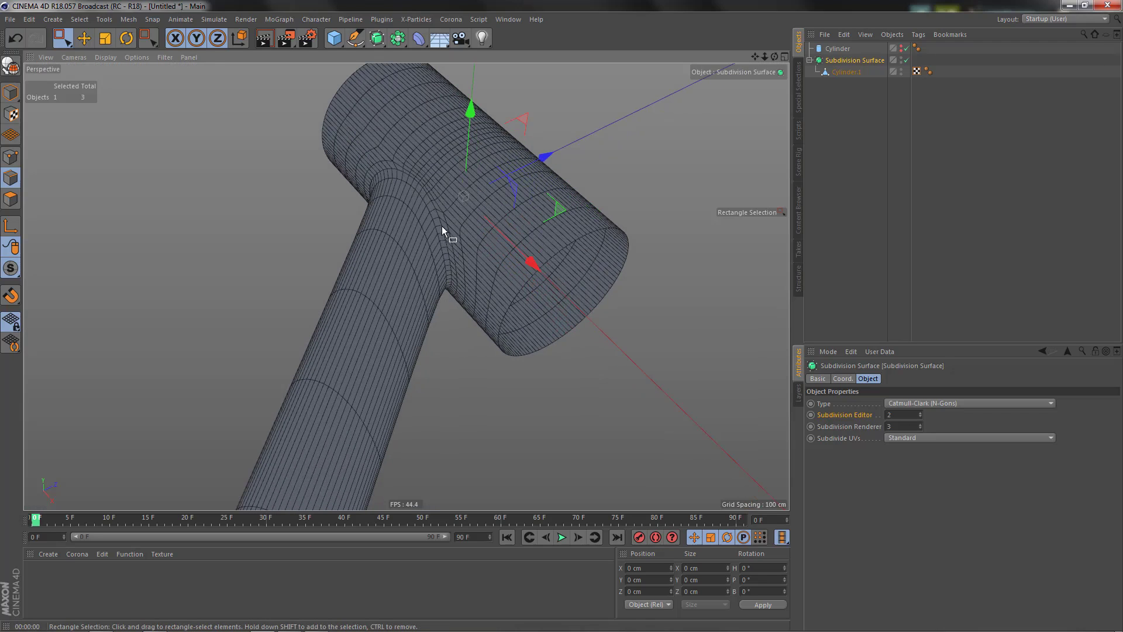
pyautogui.scroll(6, 453, 262)
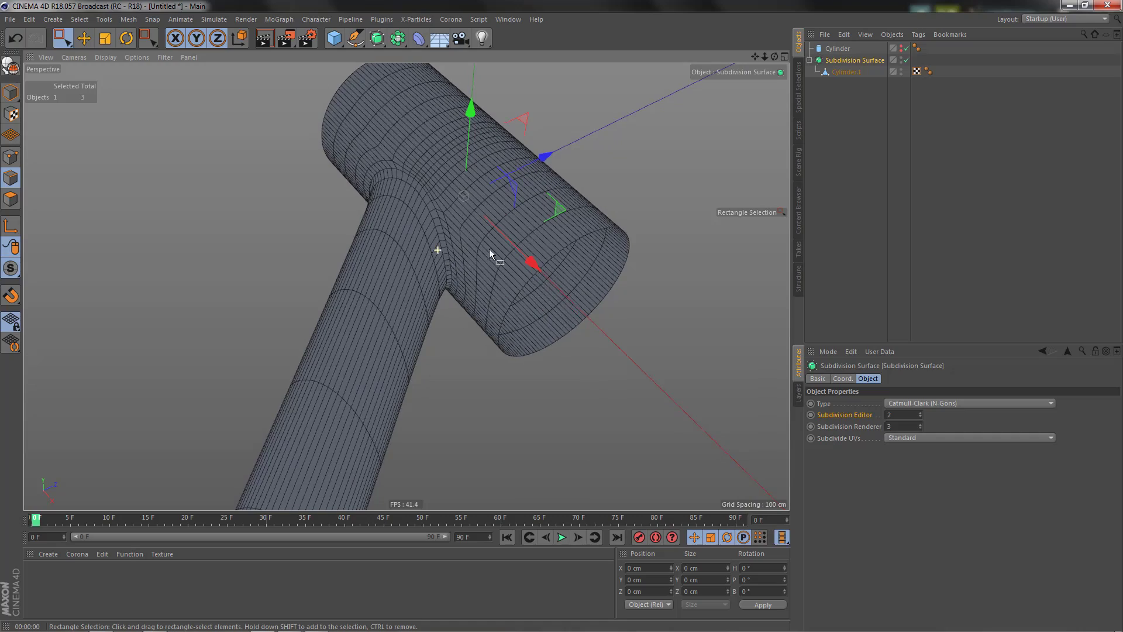
pyautogui.keyDown('alt'); pyautogui.moveTo(446, 264); pyautogui.dragTo(389, 295, button='right'); pyautogui.keyUp('alt')
pyautogui.keyDown('alt'); pyautogui.moveTo(465, 291); pyautogui.dragTo(410, 278); pyautogui.keyUp('alt')
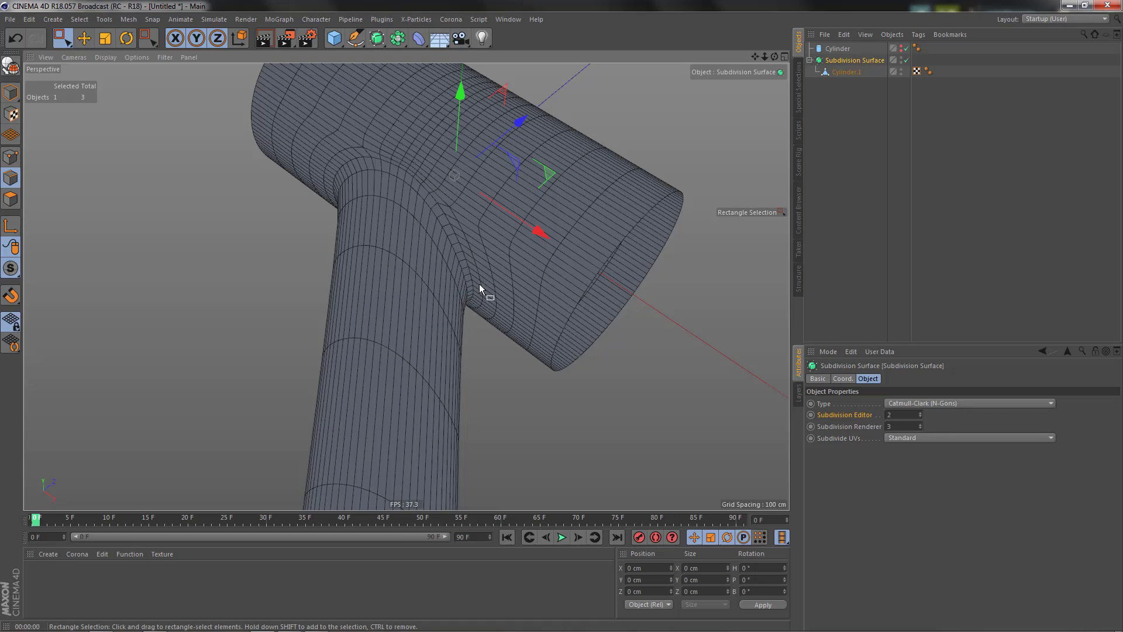
pyautogui.click(928, 71)
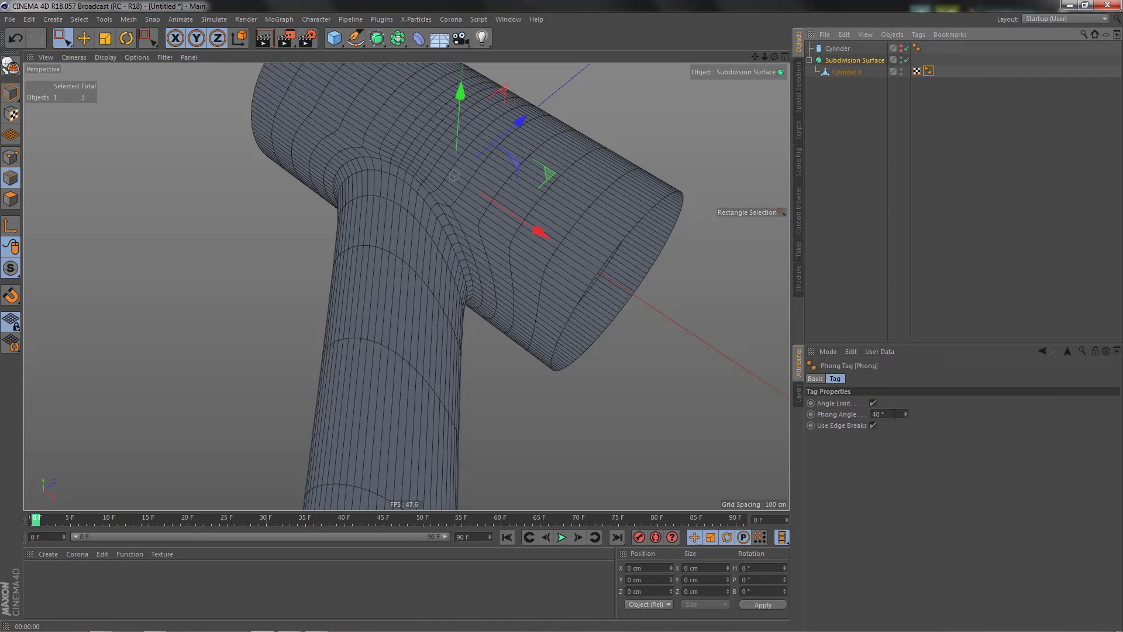
pyautogui.moveTo(907, 413); pyautogui.dragTo(906, 398)
pyautogui.hotkey('ctrl', 'r')
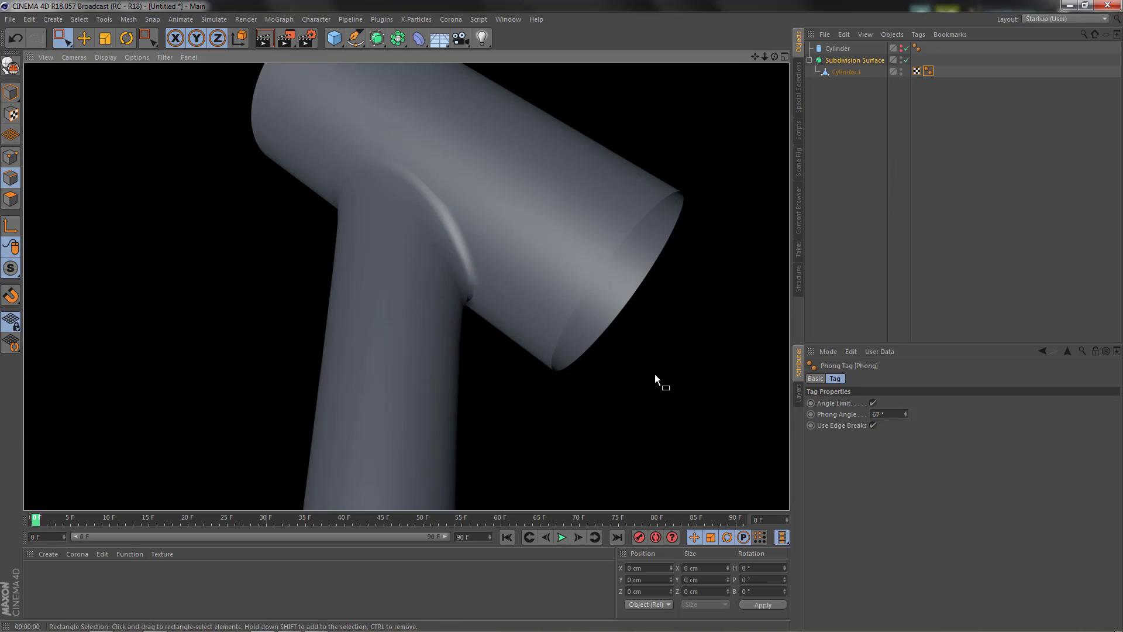
# Undo the Phong angle change and the Subdivision Surface.
pyautogui.hotkey('ctrl', 'z')
pyautogui.hotkey('ctrl', 'z')
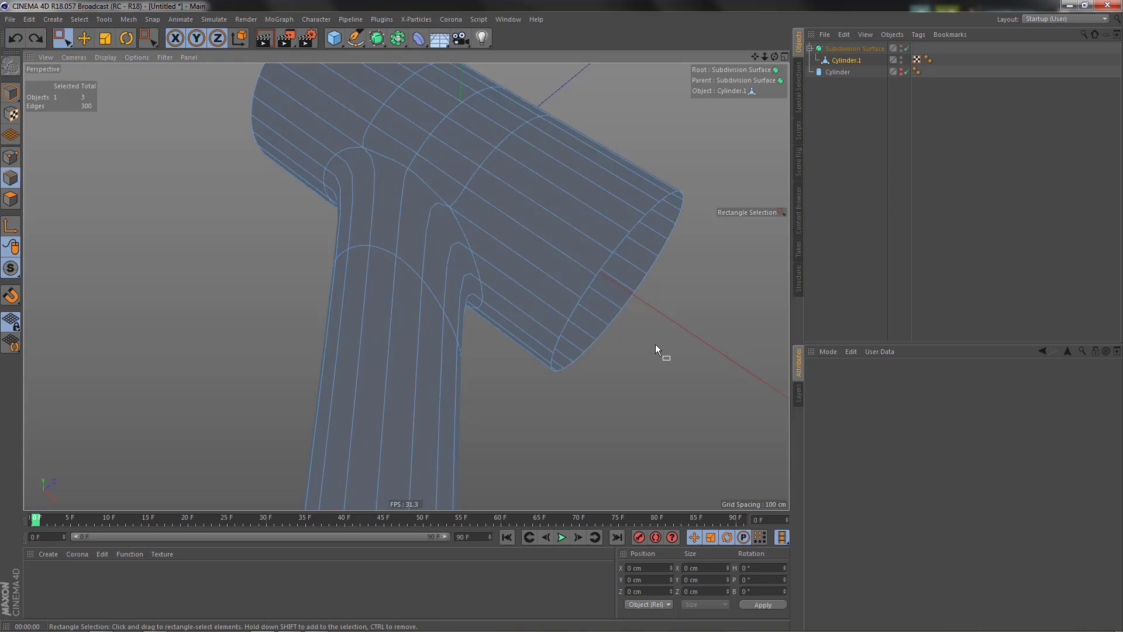
pyautogui.hotkey('ctrl', 'z')
pyautogui.hotkey('ctrl', 'z')
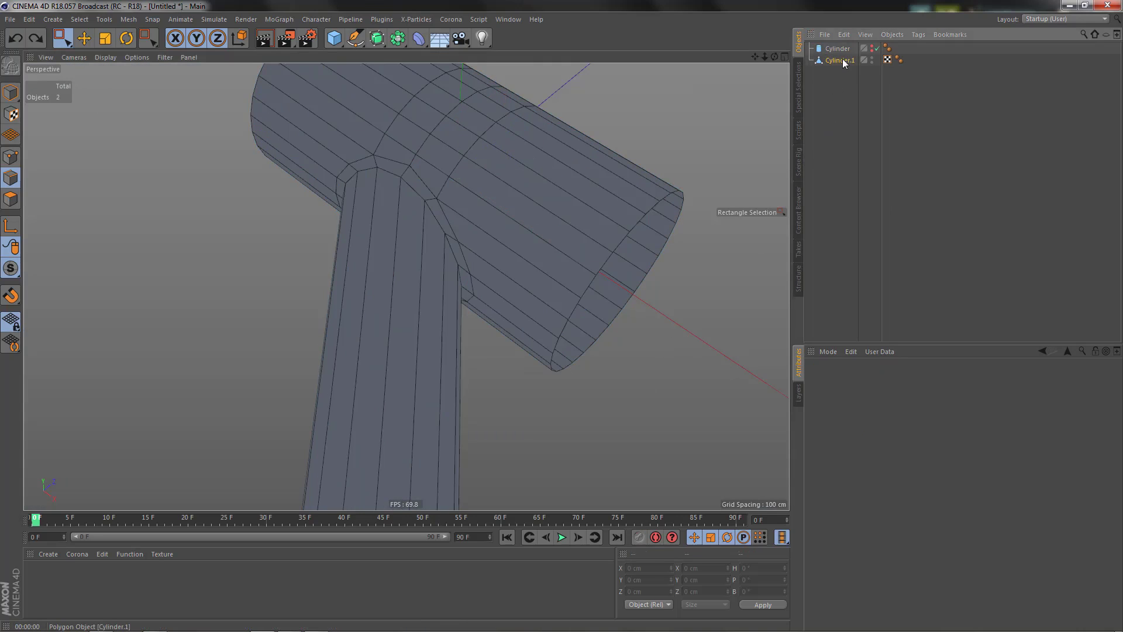
# Select the inner edge loop where the side pipe meets the main cylinder.
pyautogui.click(843, 61)
pyautogui.keyDown('alt'); pyautogui.moveTo(504, 289); pyautogui.dragTo(535, 296); pyautogui.keyUp('alt')
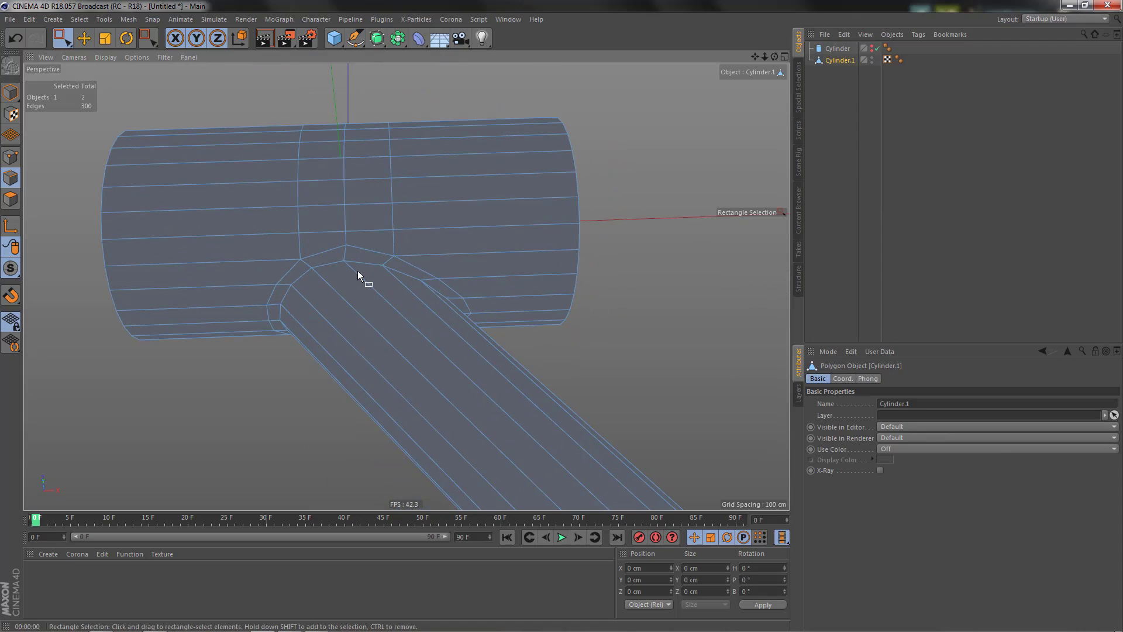
pyautogui.press('e')
pyautogui.doubleClick(329, 265)
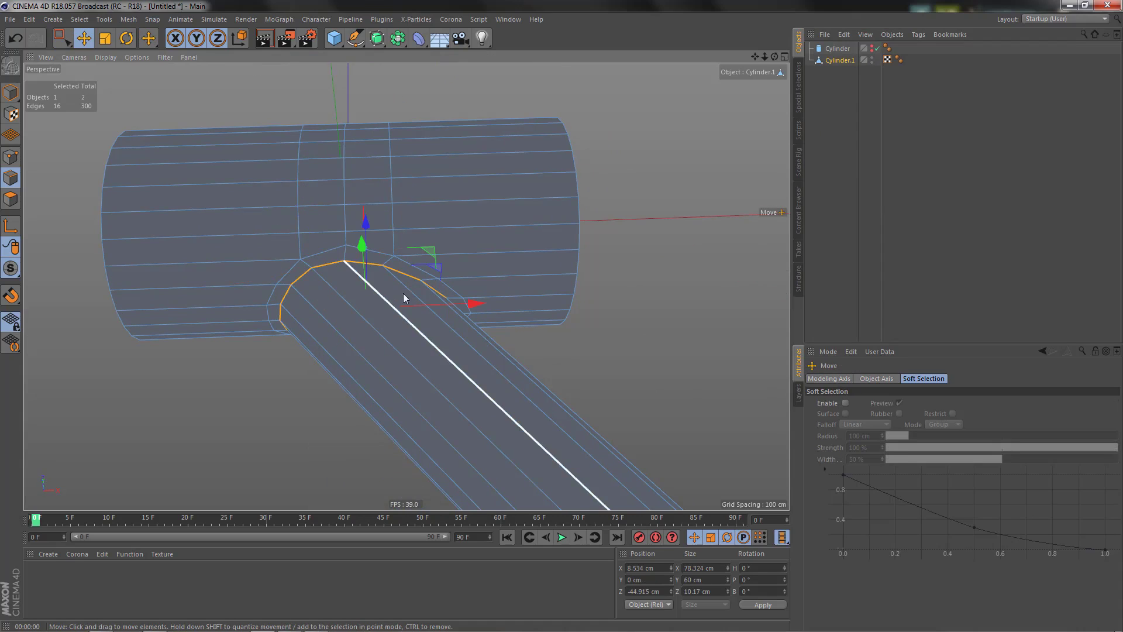
pyautogui.keyDown('alt'); pyautogui.moveTo(403, 293); pyautogui.dragTo(430, 291); pyautogui.keyUp('alt')
# Slide the selected edge loop along the side pipe by 5.056 cm, away from the main cylinder.
pyautogui.rightClick(658, 279)
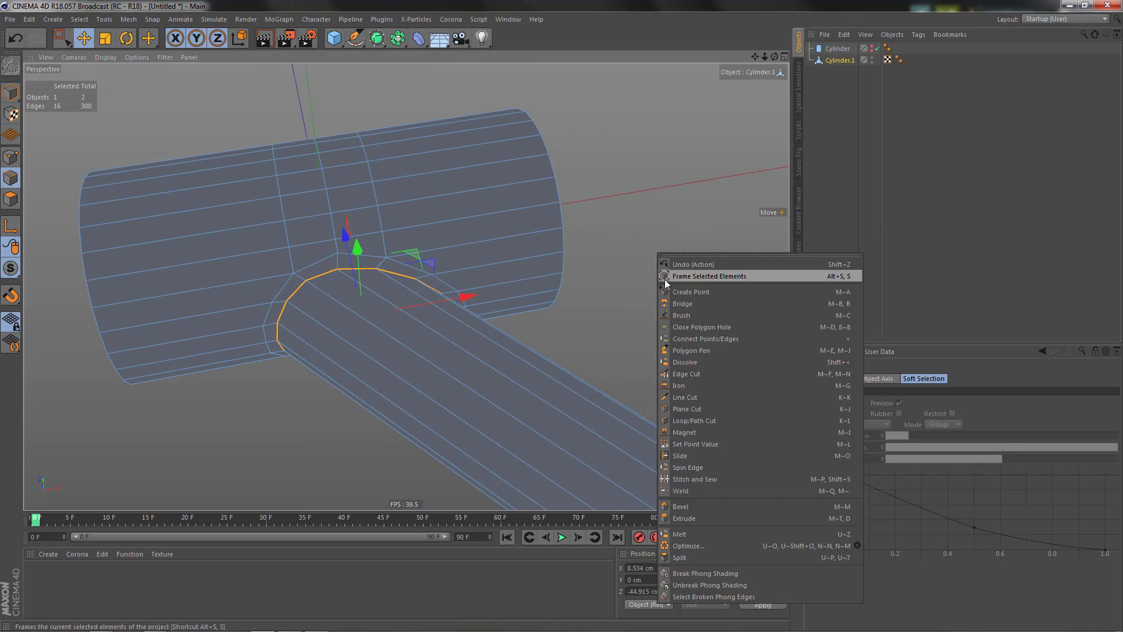
pyautogui.click(684, 456)
pyautogui.keyDown('alt'); pyautogui.moveTo(399, 332); pyautogui.dragTo(306, 319); pyautogui.keyUp('alt')
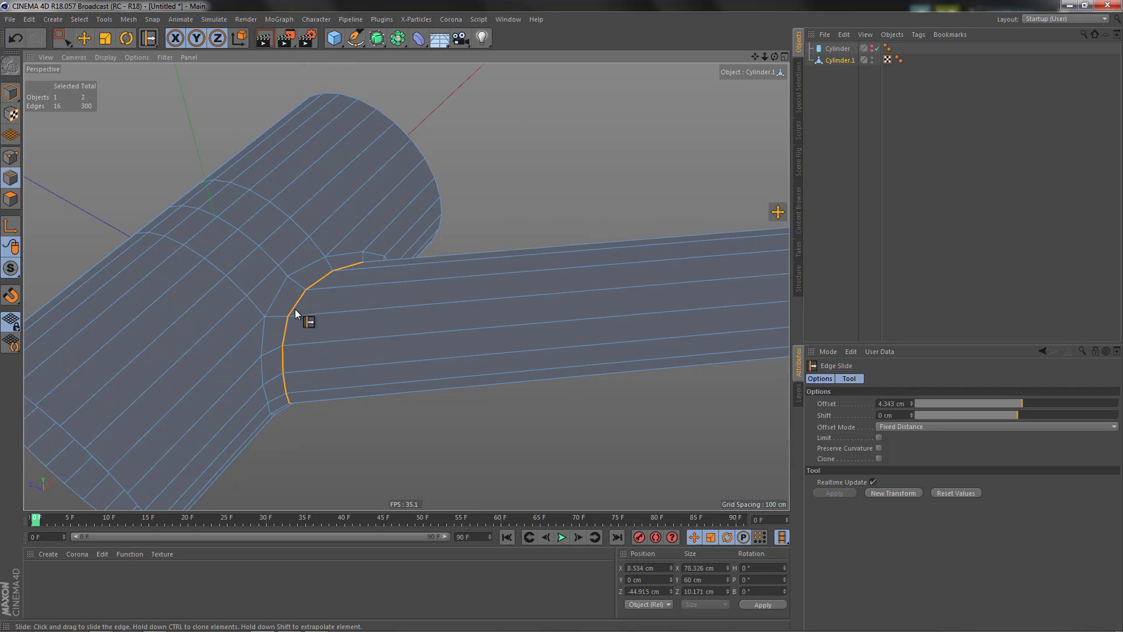
pyautogui.keyDown('alt'); pyautogui.moveTo(377, 301); pyautogui.dragTo(429, 266); pyautogui.keyUp('alt')
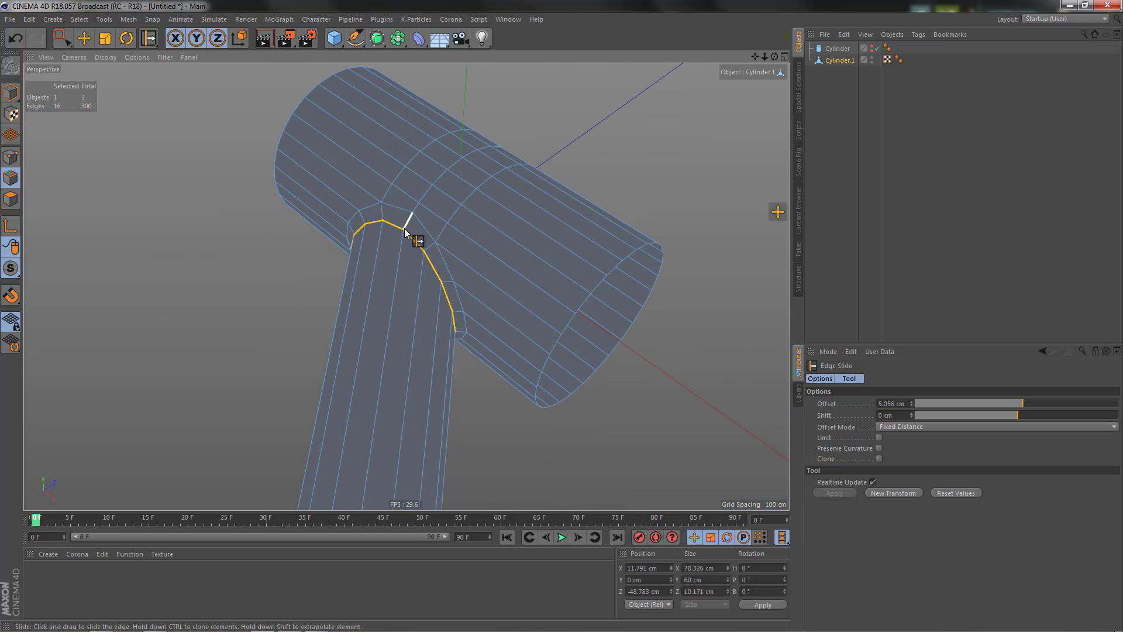
pyautogui.keyDown('alt'); pyautogui.moveTo(444, 265); pyautogui.dragTo(388, 324, button='right'); pyautogui.keyUp('alt')
pyautogui.keyDown('alt'); pyautogui.moveTo(409, 321); pyautogui.dragTo(435, 286); pyautogui.keyUp('alt')
pyautogui.keyDown('alt'); pyautogui.moveTo(435, 286); pyautogui.dragTo(451, 256, button='middle'); pyautogui.keyUp('alt')
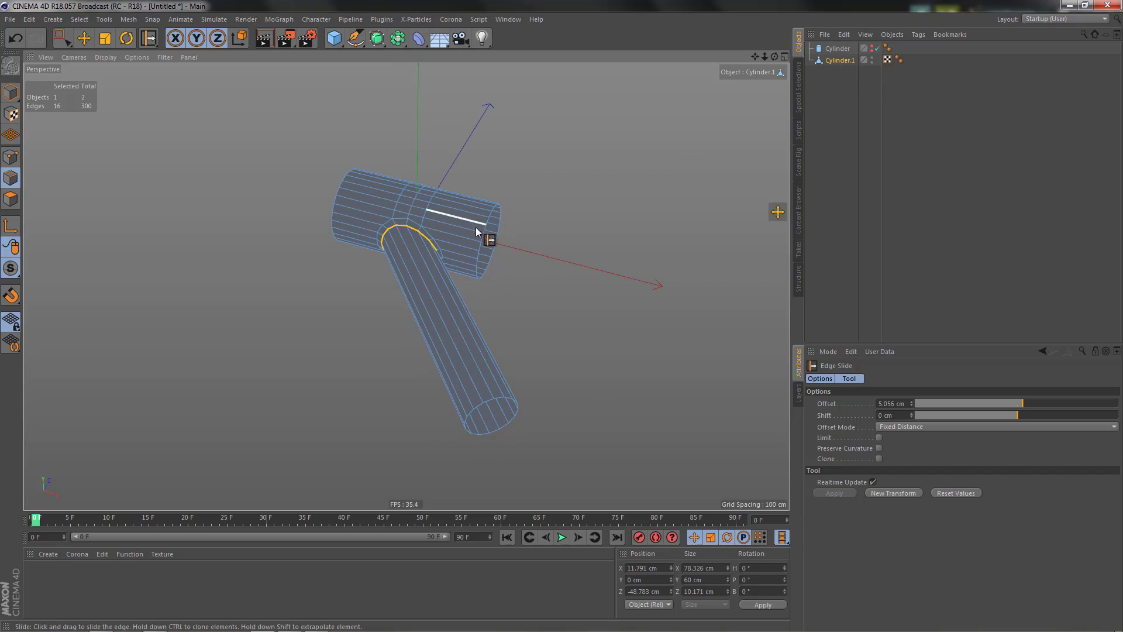
pyautogui.keyDown('alt'); pyautogui.moveTo(476, 231); pyautogui.dragTo(490, 244, button='middle'); pyautogui.keyUp('alt')
# Copy the finished pipe mesh, undo back to the cylinder with only the round hole, and paste the copy beside it.
pyautogui.click(837, 62)
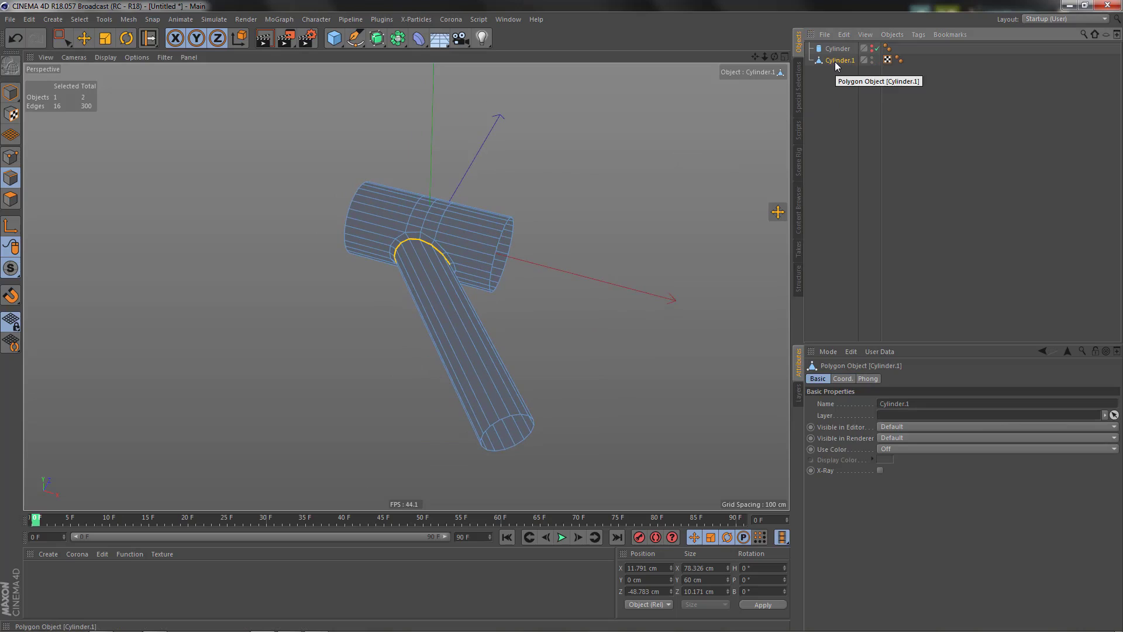
pyautogui.hotkey('ctrl', 'z')
pyautogui.hotkey('ctrl', 'z')
pyautogui.hotkey('ctrl', 'z')
pyautogui.hotkey('ctrl', 'z')
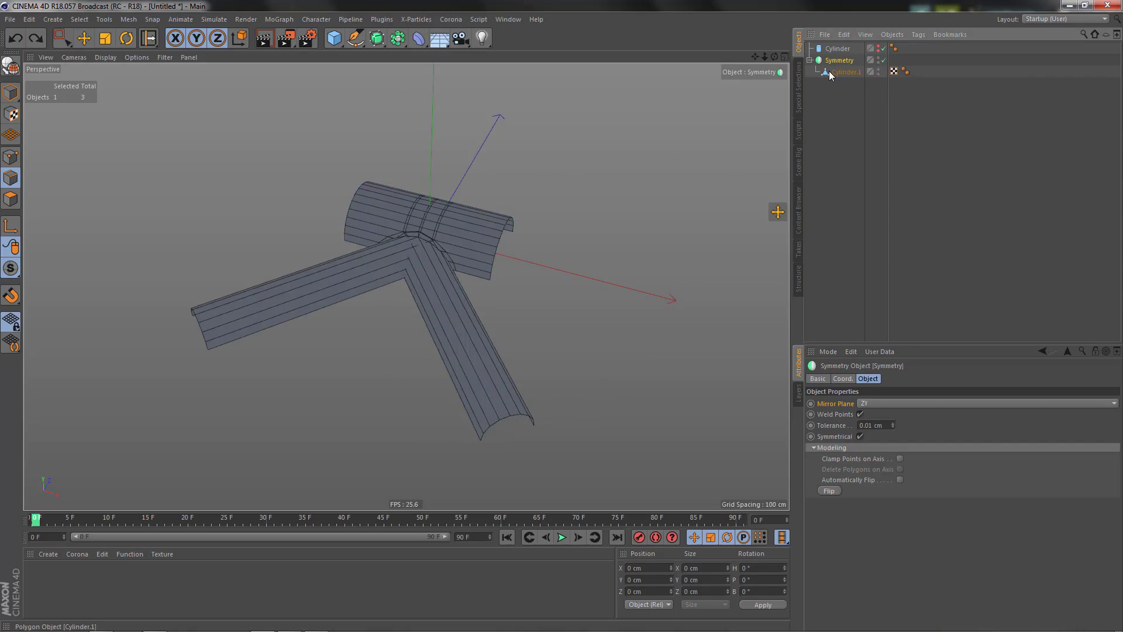
pyautogui.hotkey('ctrl', 'z')
pyautogui.hotkey('ctrl', 'z')
pyautogui.hotkey('ctrl', 'z')
pyautogui.hotkey('ctrl', 'z')
pyautogui.hotkey('ctrl', 'z')
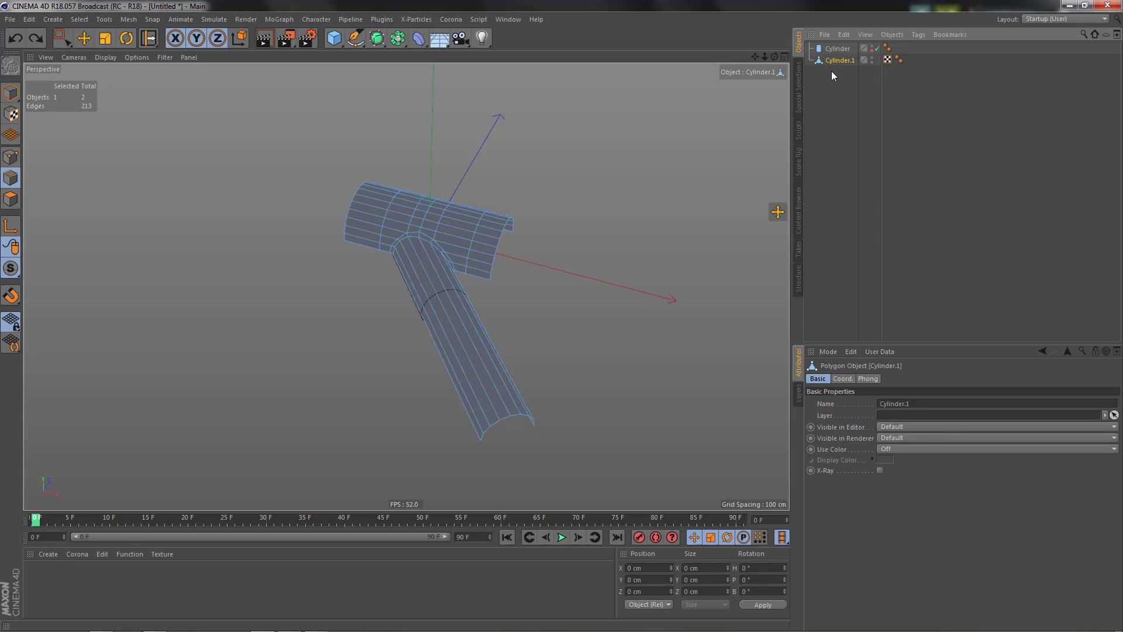
pyautogui.hotkey('ctrl', 'z')
pyautogui.hotkey('ctrl', 'z')
pyautogui.hotkey('ctrl', 'z')
pyautogui.hotkey('ctrl', 'z')
pyautogui.hotkey('ctrl', 'z')
pyautogui.hotkey('ctrl', 'z')
pyautogui.hotkey('ctrl', 'z')
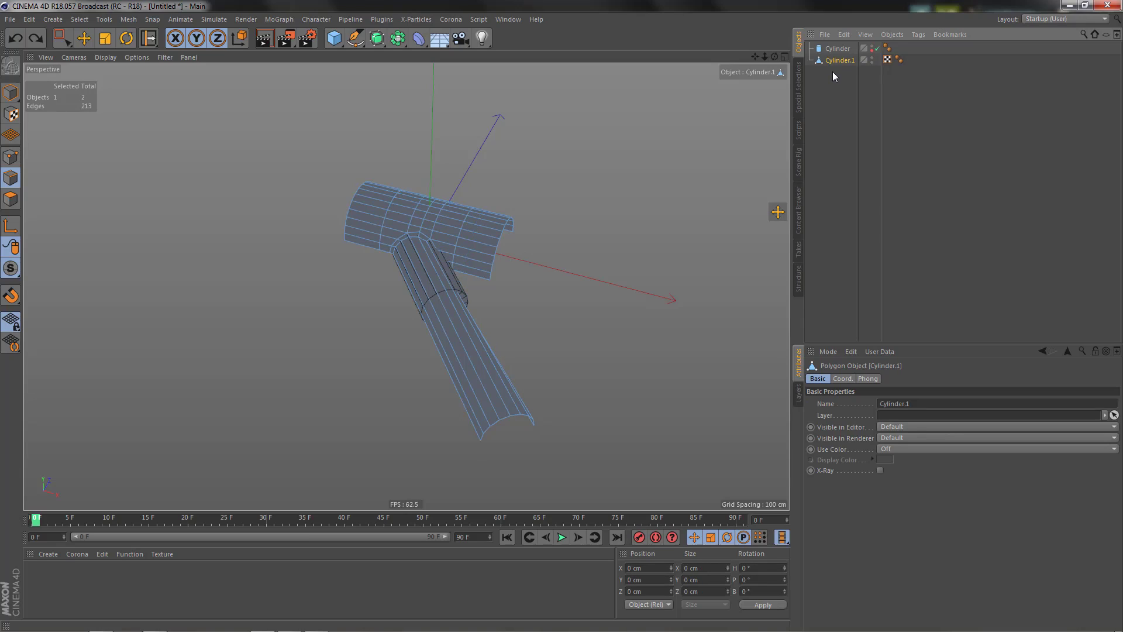
pyautogui.hotkey('ctrl', 'z')
pyautogui.hotkey('ctrl', 'z')
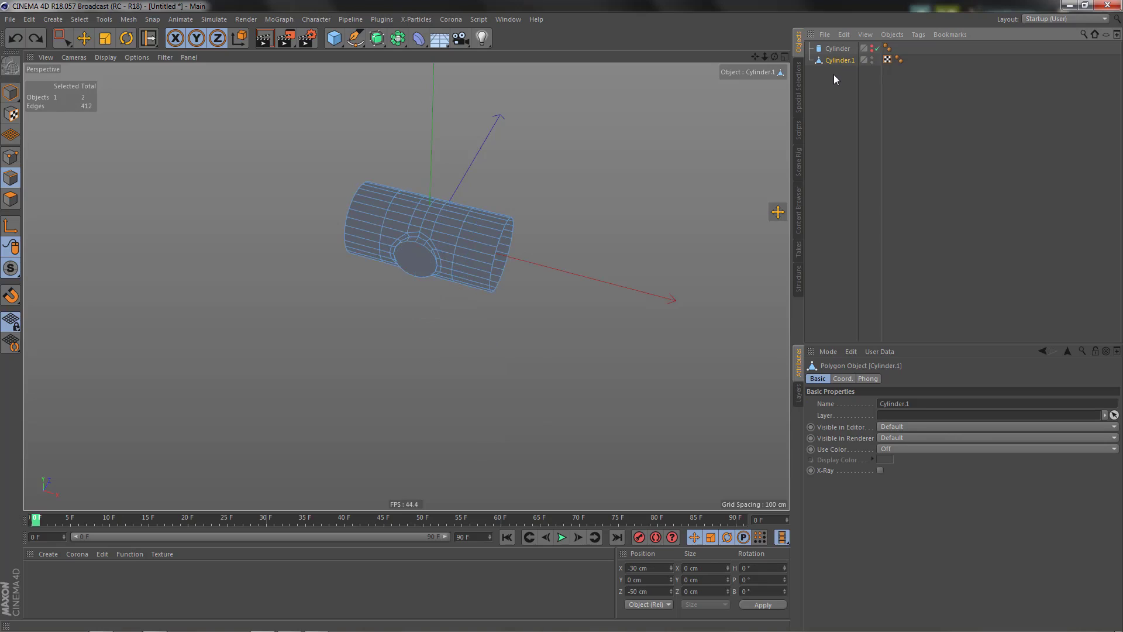
pyautogui.hotkey('ctrl', 'z')
pyautogui.hotkey('ctrl', 'z')
pyautogui.hotkey('ctrl', 'z')
pyautogui.hotkey('ctrl', 'z')
pyautogui.hotkey('ctrl', 'z')
pyautogui.hotkey('ctrl', 'z')
pyautogui.keyDown('alt'); pyautogui.moveTo(433, 223); pyautogui.dragTo(448, 243); pyautogui.keyUp('alt')
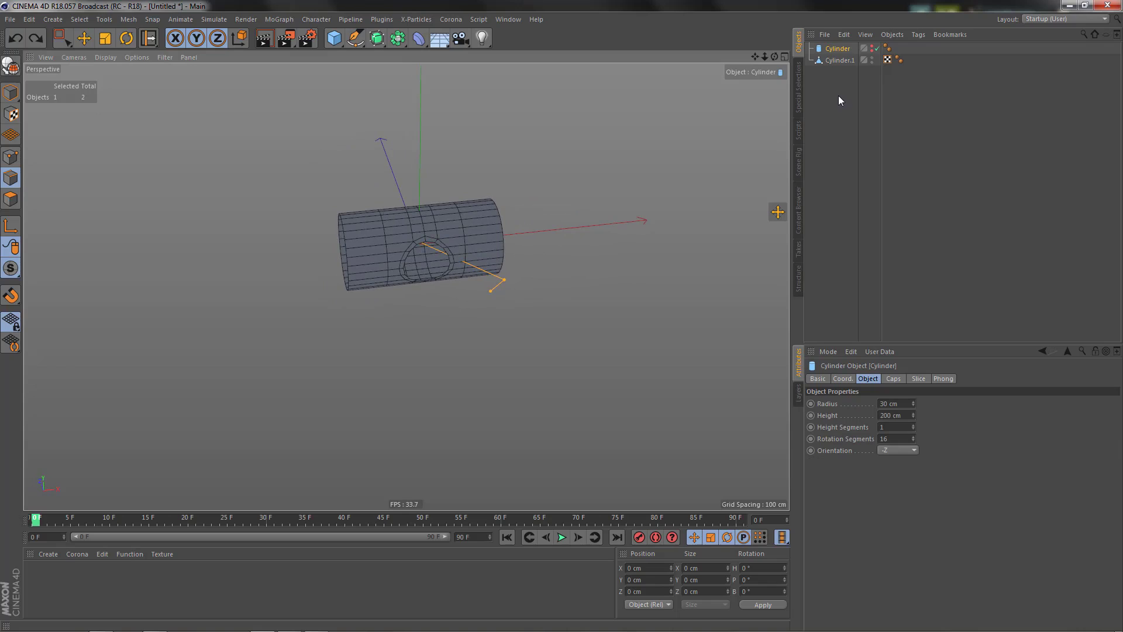
pyautogui.hotkey('ctrl', 'y')
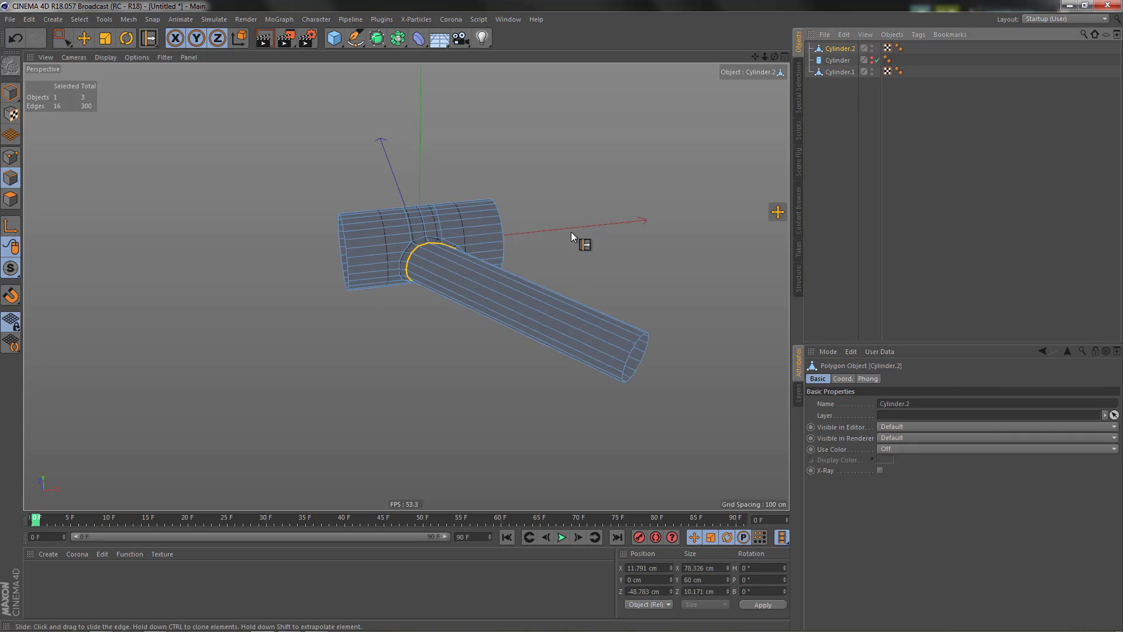
# Rename the holed cylinder without the side pipe as "end piece" and hide it in the editor.
pyautogui.doubleClick(840, 72)
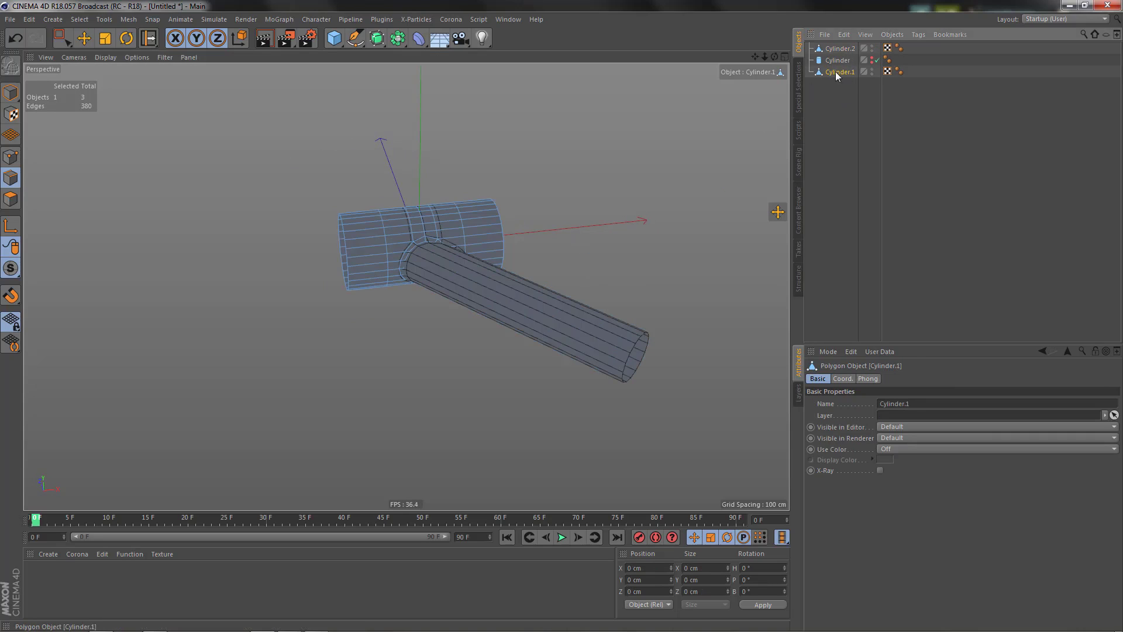
pyautogui.write('end')
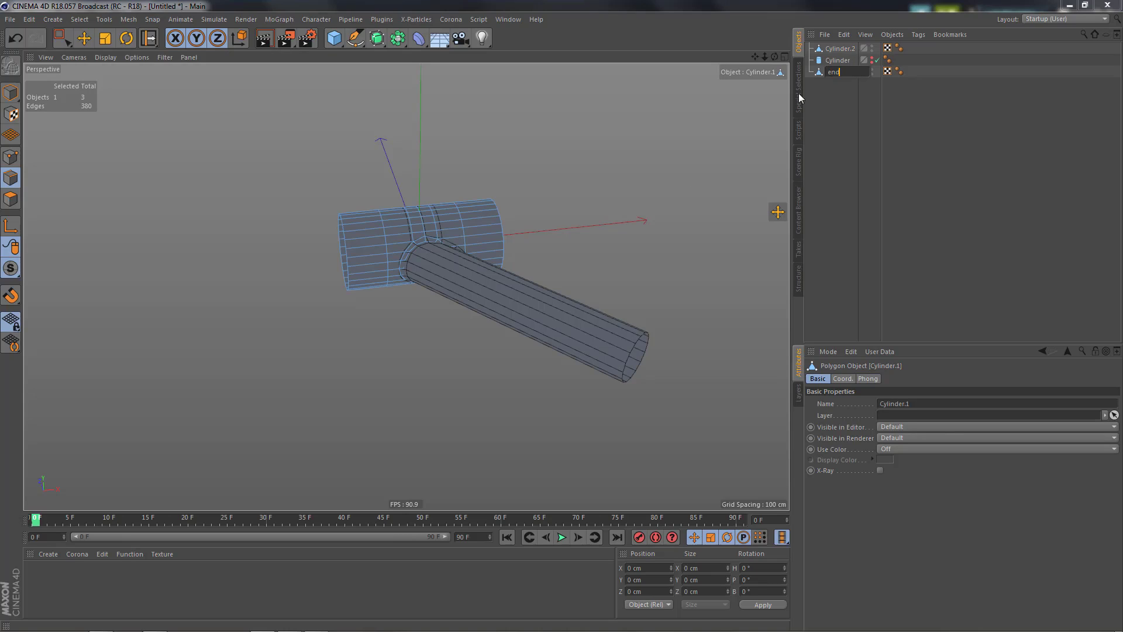
pyautogui.write(' piece')
pyautogui.press('Return')
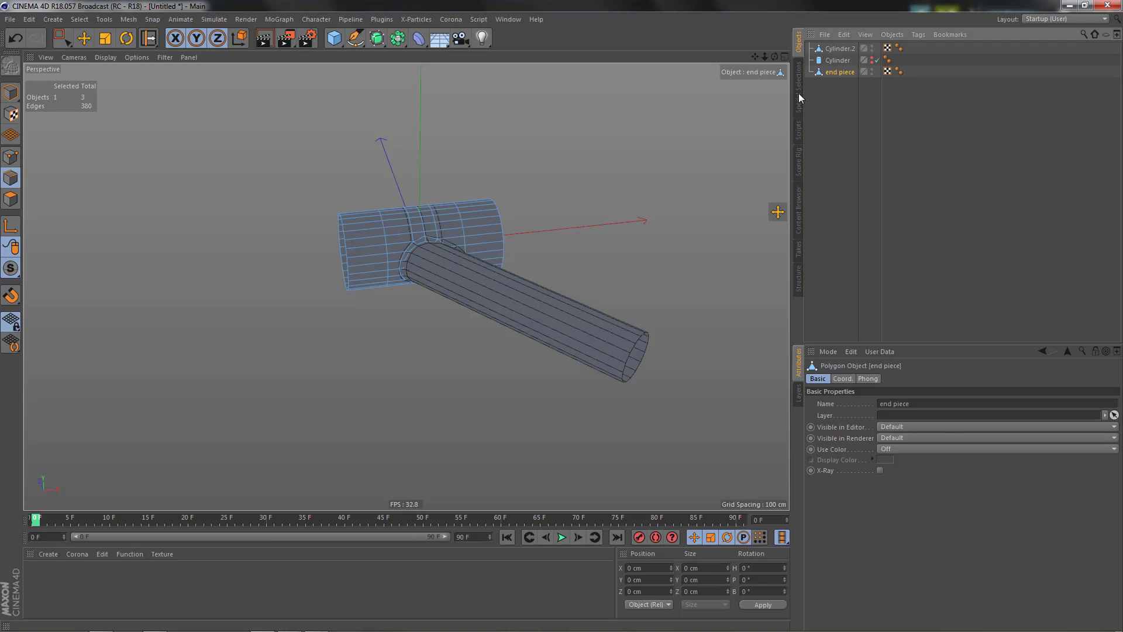
pyautogui.keyDown('alt'); pyautogui.click(872, 73); pyautogui.keyUp('alt')
# Move the pasted pipe mesh below the end piece in the object list and duplicate it.
pyautogui.moveTo(835, 48); pyautogui.dragTo(831, 104)
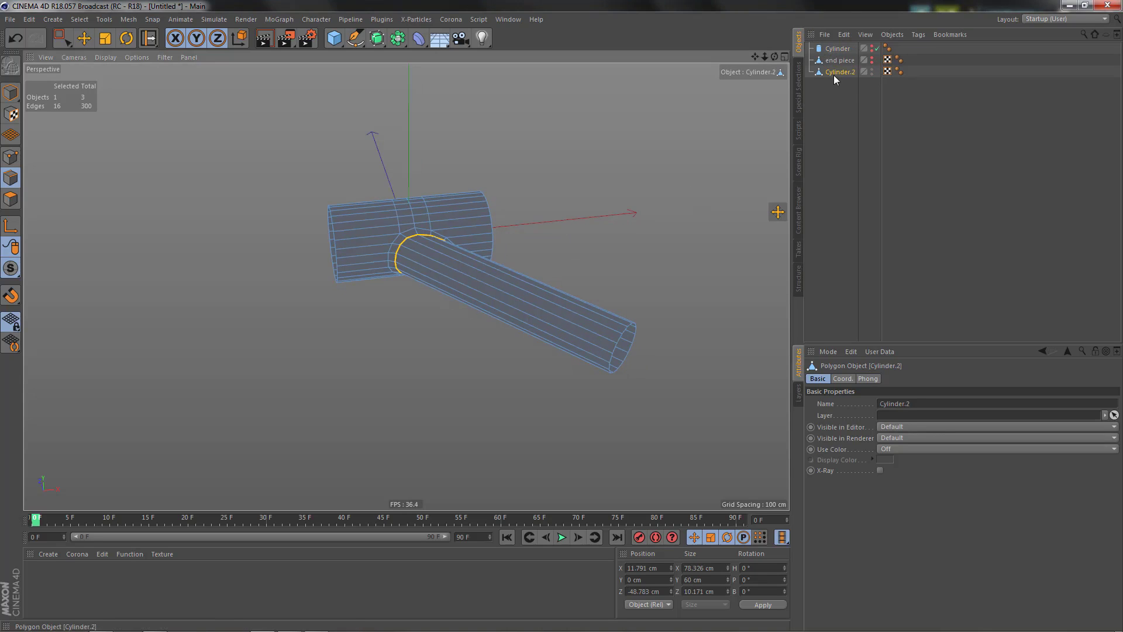
pyautogui.keyDown('ctrl'); pyautogui.moveTo(836, 72); pyautogui.dragTo(840, 93); pyautogui.keyUp('ctrl')
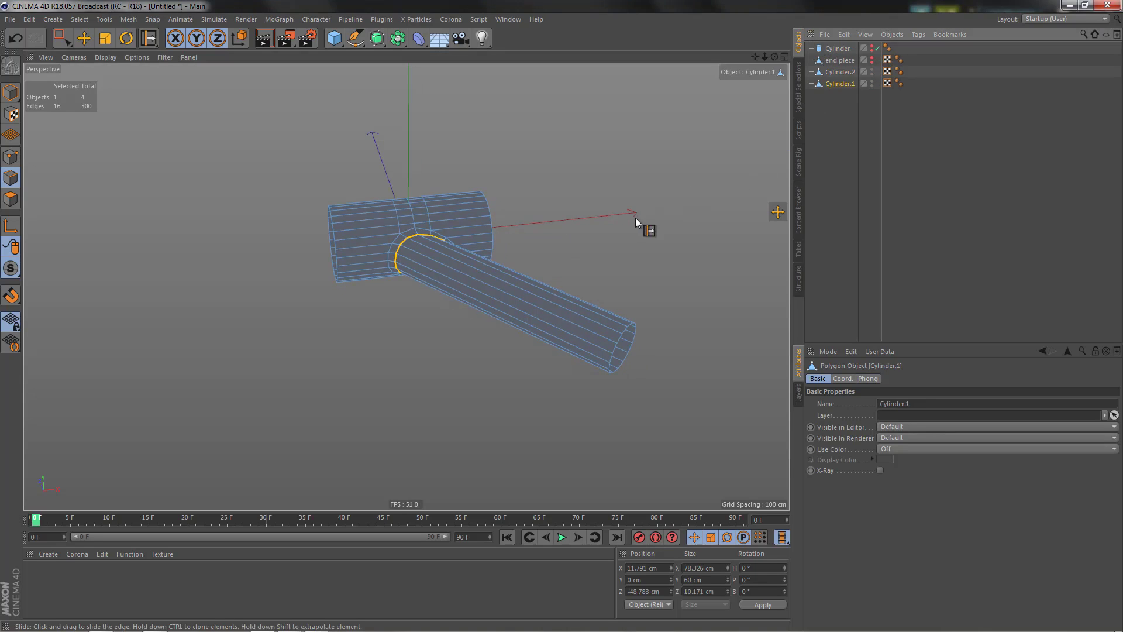
# Rotate the duplicated pipe mesh by 180° in pitch and bank so its side pipe faces the opposite direction.
pyautogui.press('Return')
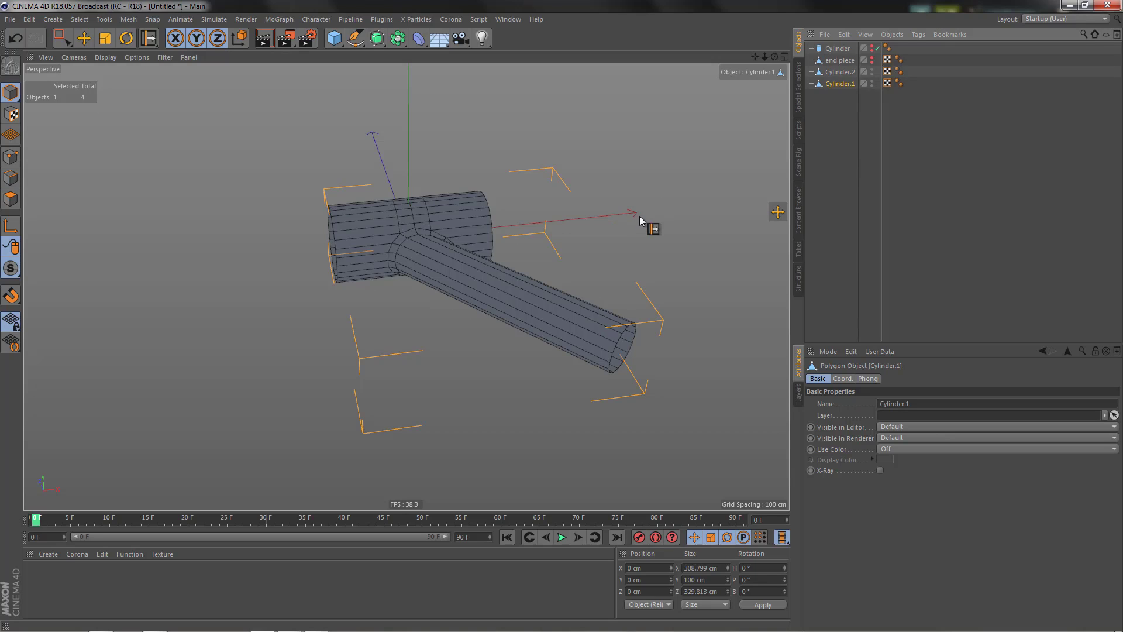
pyautogui.press('r')
pyautogui.moveTo(414, 299); pyautogui.dragTo(382, 462)
pyautogui.moveTo(382, 188); pyautogui.dragTo(439, 290)
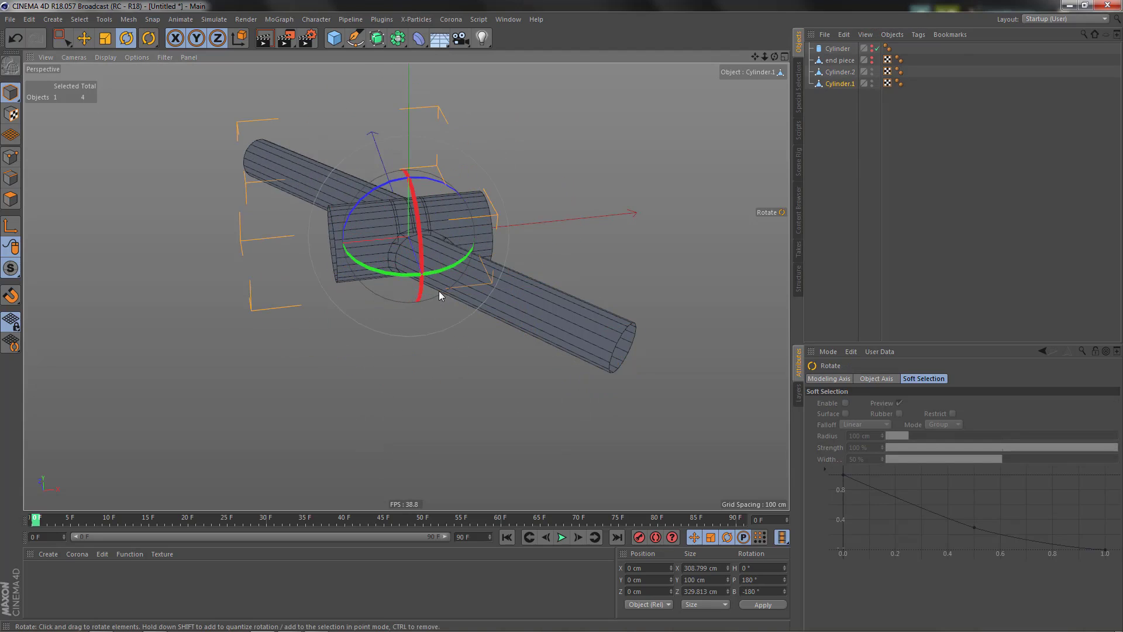
# In the top view, move the rotated duplicate roughly to the open end of the other mesh's side pipe.
pyautogui.press('F2')
pyautogui.press('e')
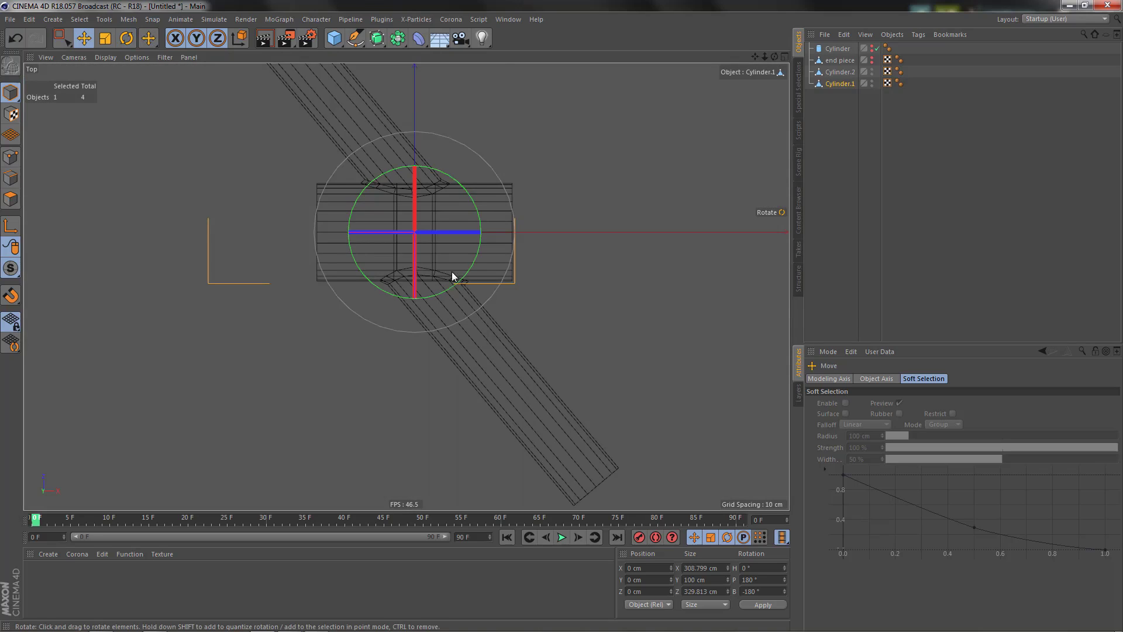
pyautogui.scroll(-5, 475, 257)
pyautogui.moveTo(536, 281); pyautogui.dragTo(636, 455)
pyautogui.scroll(5, 541, 353)
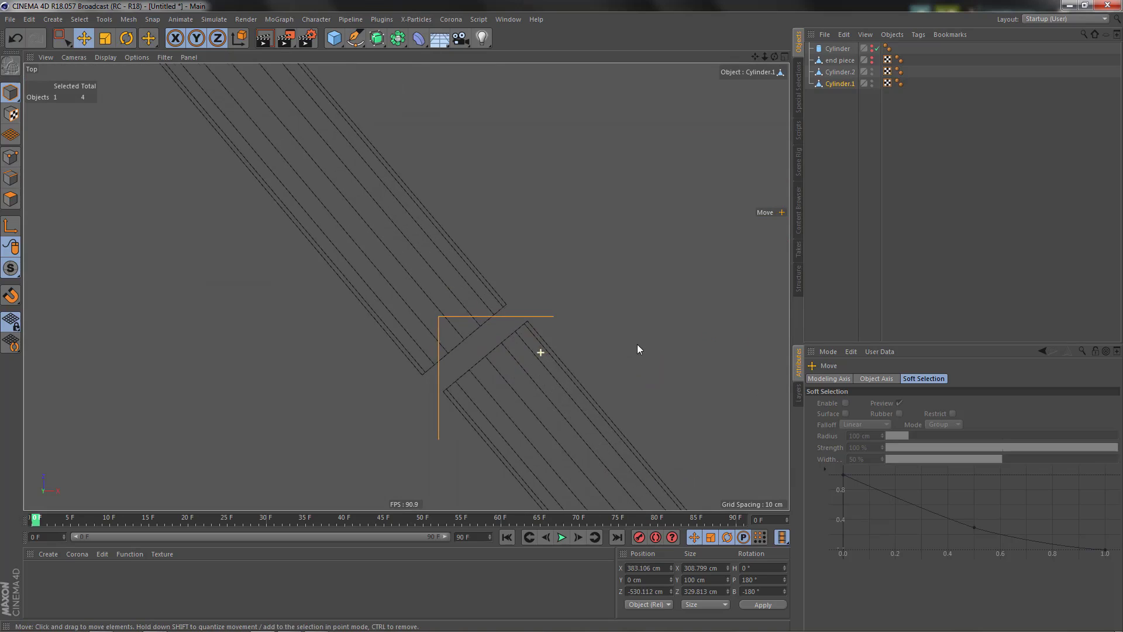
# Snap the duplicate's axis to its side pipe's open end, then snap the mesh onto the other side pipe's end.
pyautogui.press('l')
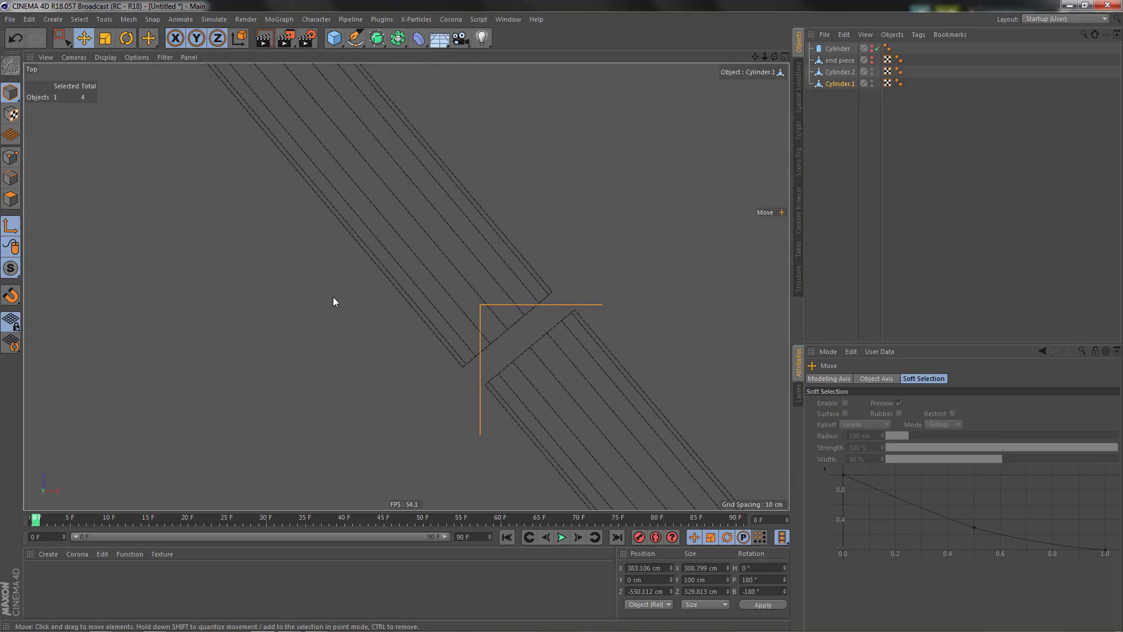
pyautogui.hotkey('shift', 's')
pyautogui.scroll(2, 486, 385)
pyautogui.moveTo(556, 324); pyautogui.dragTo(557, 325)
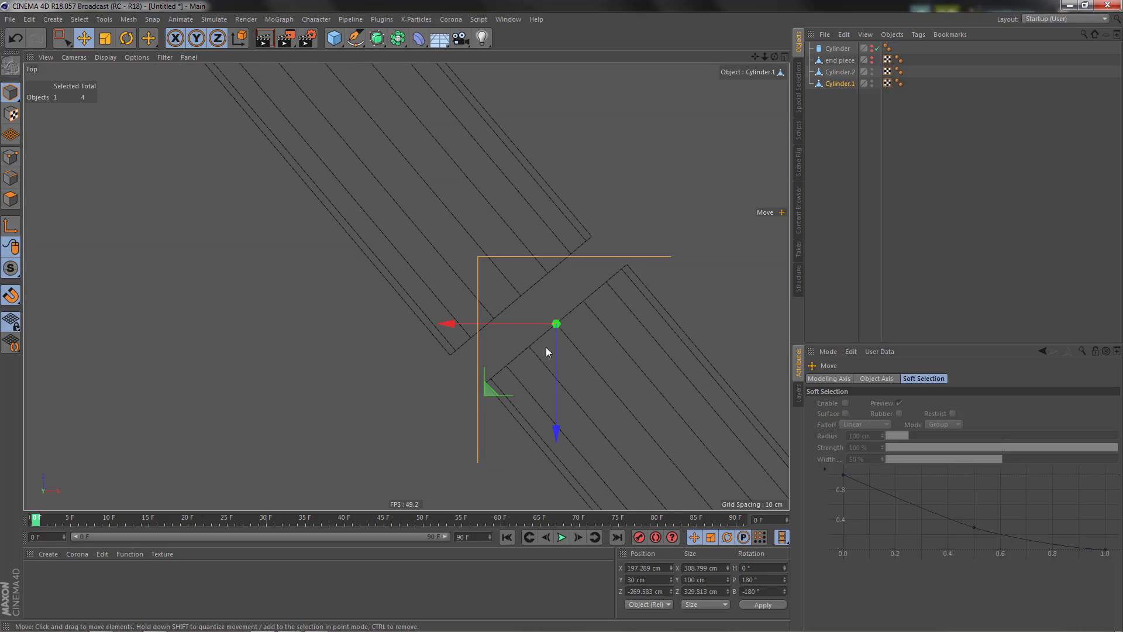
pyautogui.moveTo(573, 335); pyautogui.dragTo(521, 296)
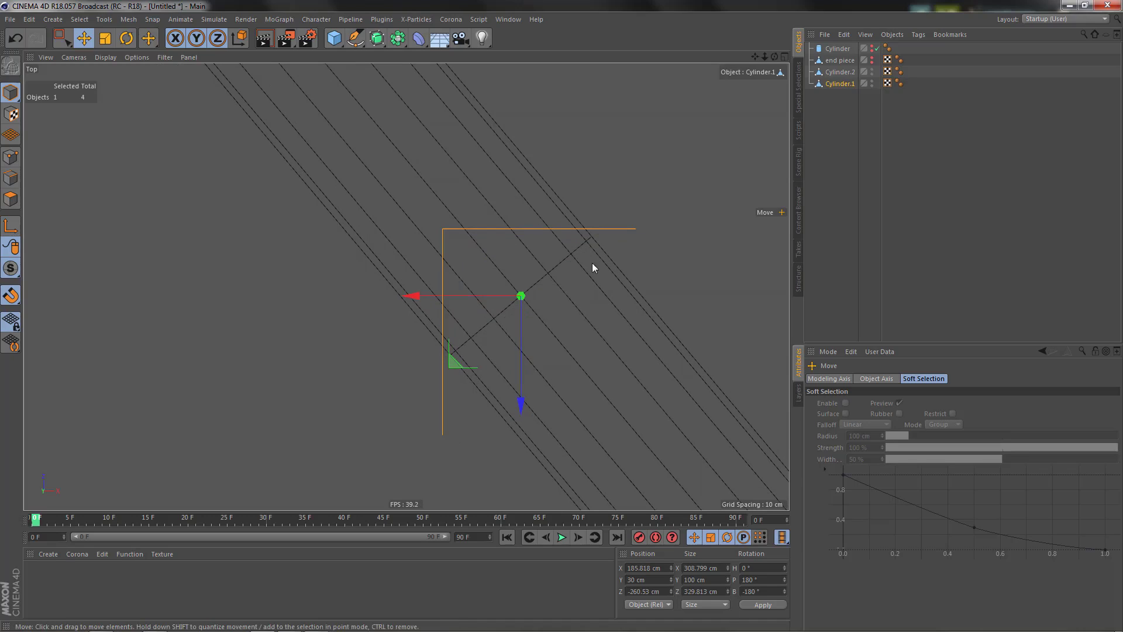
# Connect the two pipe meshes into one object, deleting the originals, and dissolve the seam edge loop in the diagonal pipe.
pyautogui.keyDown('ctrl'); pyautogui.click(837, 72); pyautogui.keyUp('ctrl')
pyautogui.rightClick(837, 73)
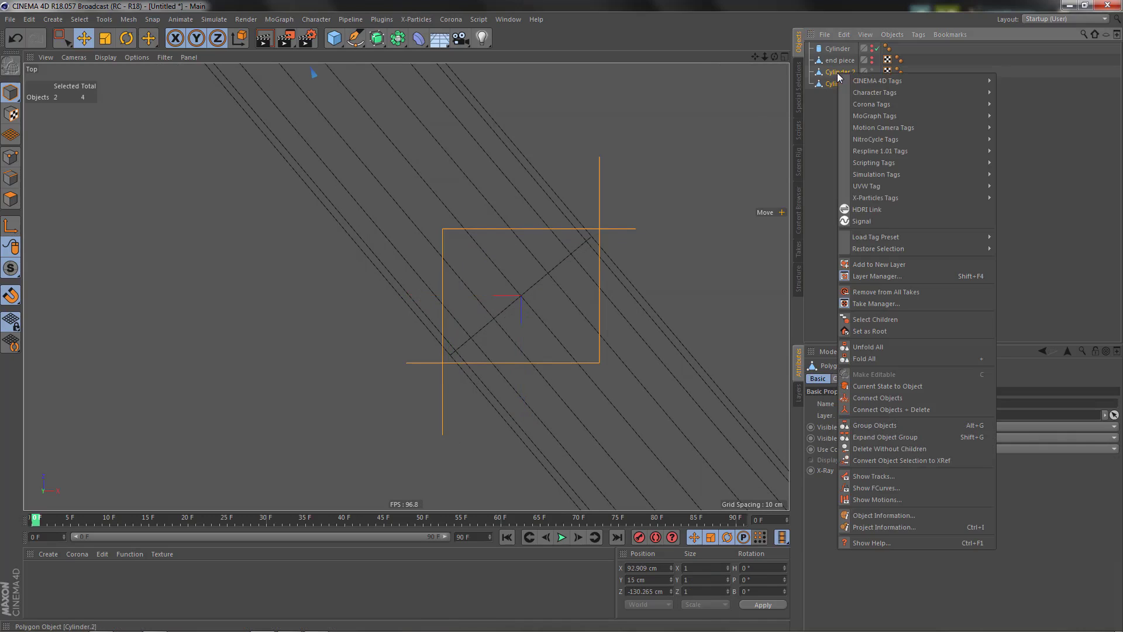
pyautogui.click(870, 409)
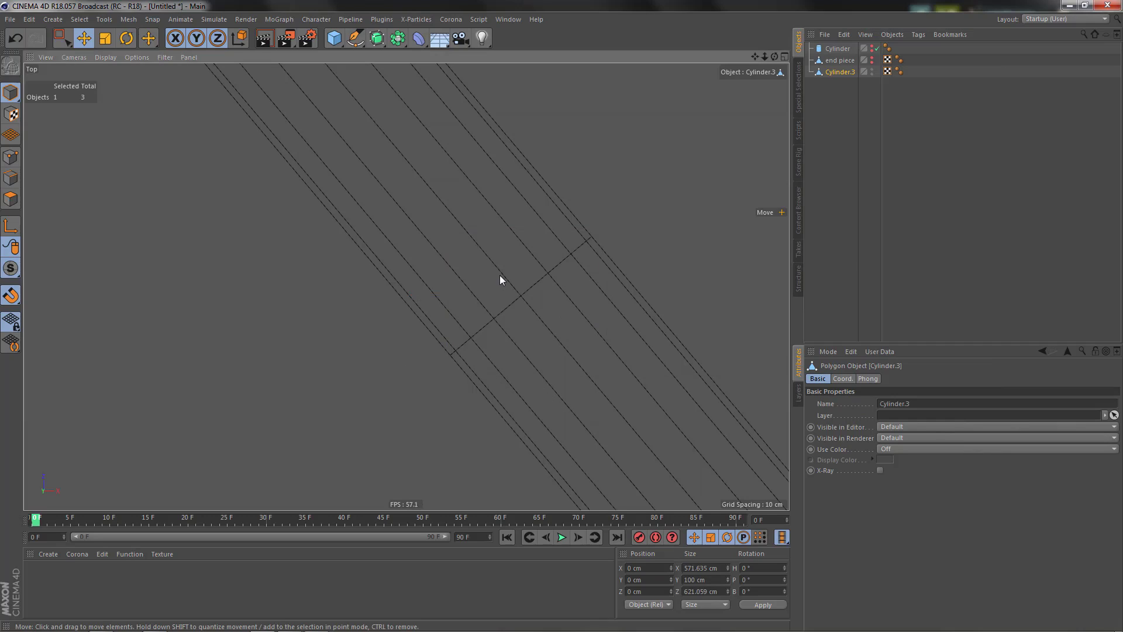
pyautogui.press('Return')
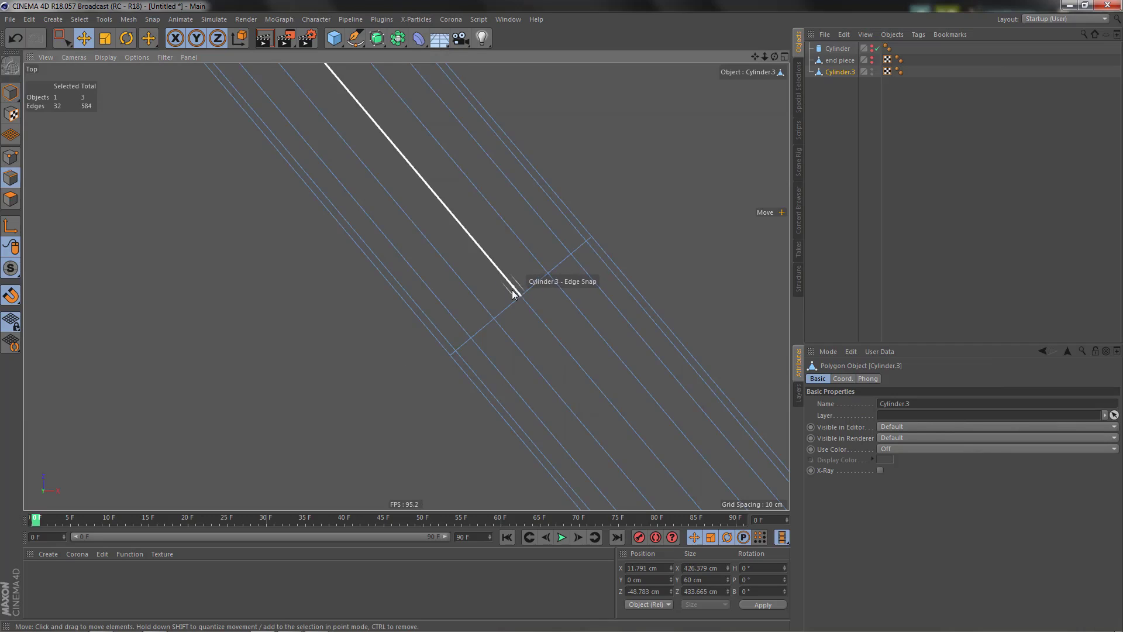
pyautogui.press('Delete')
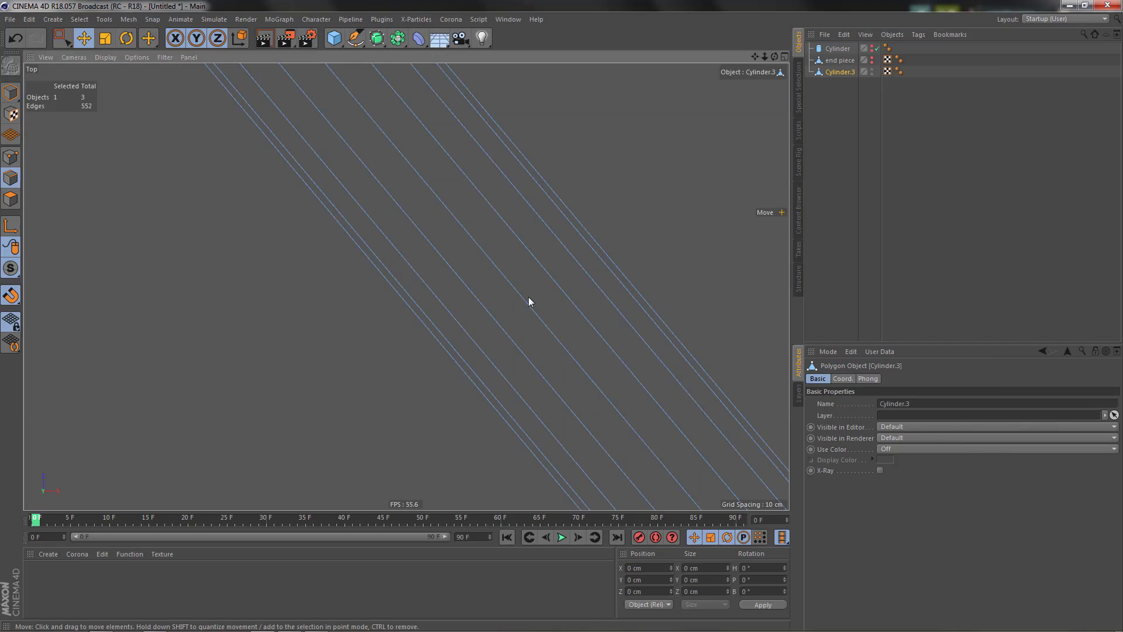
pyautogui.scroll(-6, 380, 292)
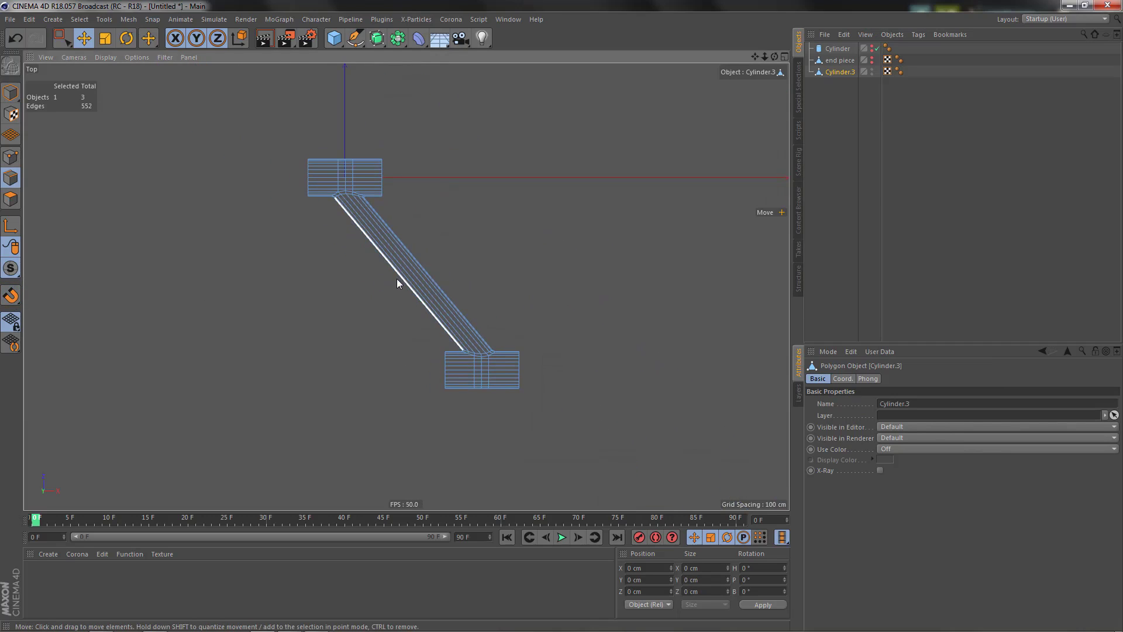
# Center the connected mesh's axis to all its points with Axis Center.
pyautogui.press('Return')
pyautogui.moveTo(324, 193); pyautogui.dragTo(310, 189)
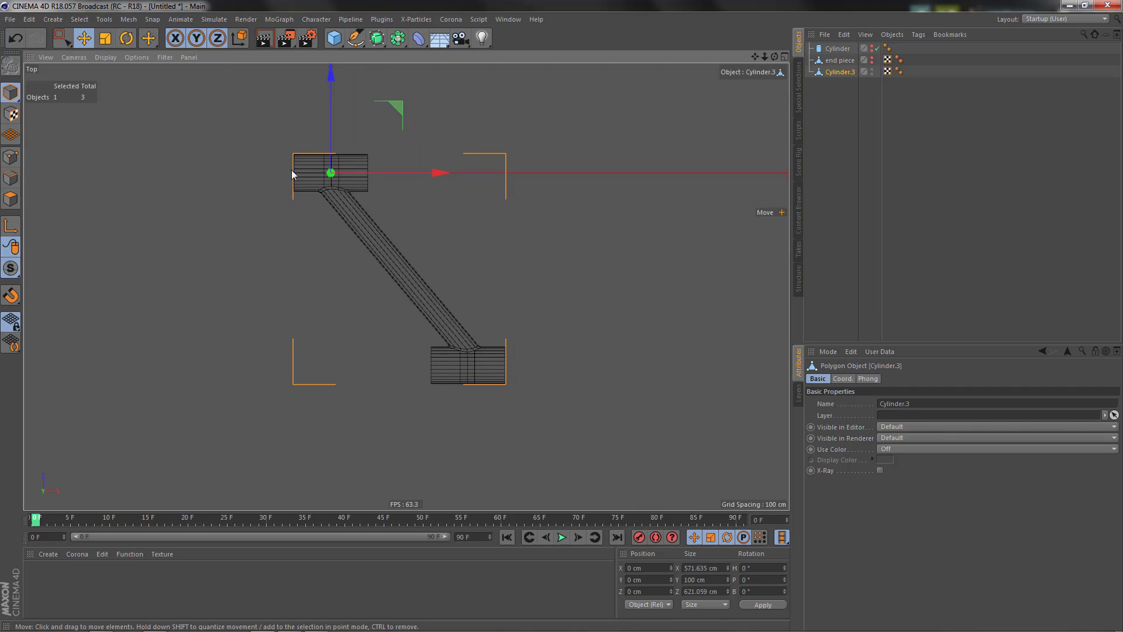
pyautogui.click(129, 19)
pyautogui.moveTo(156, 126)
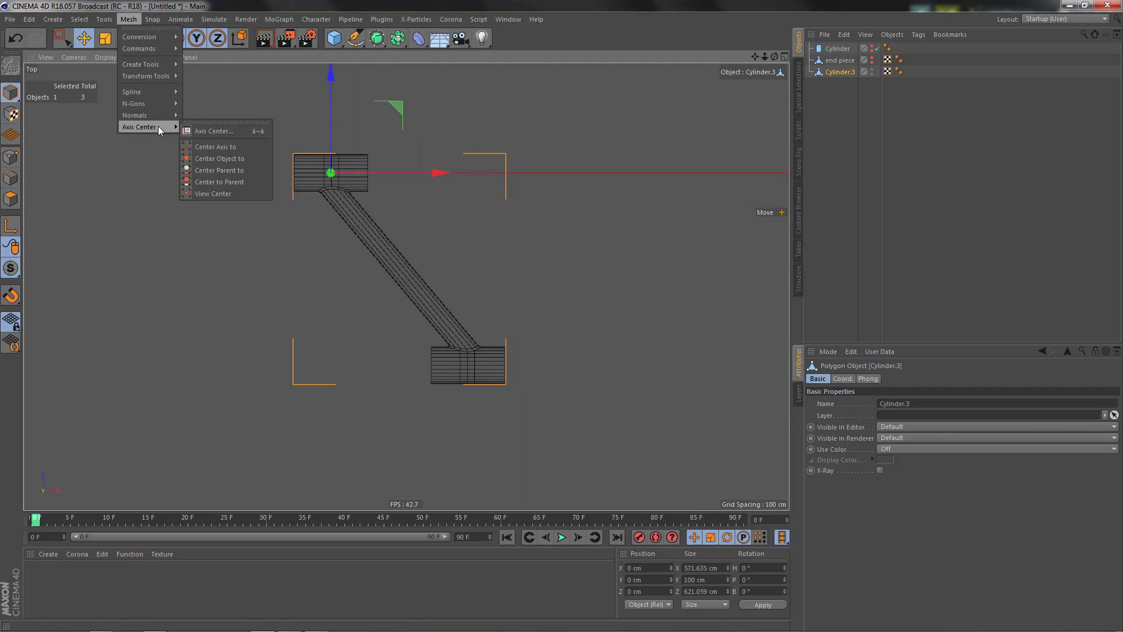
pyautogui.click(206, 132)
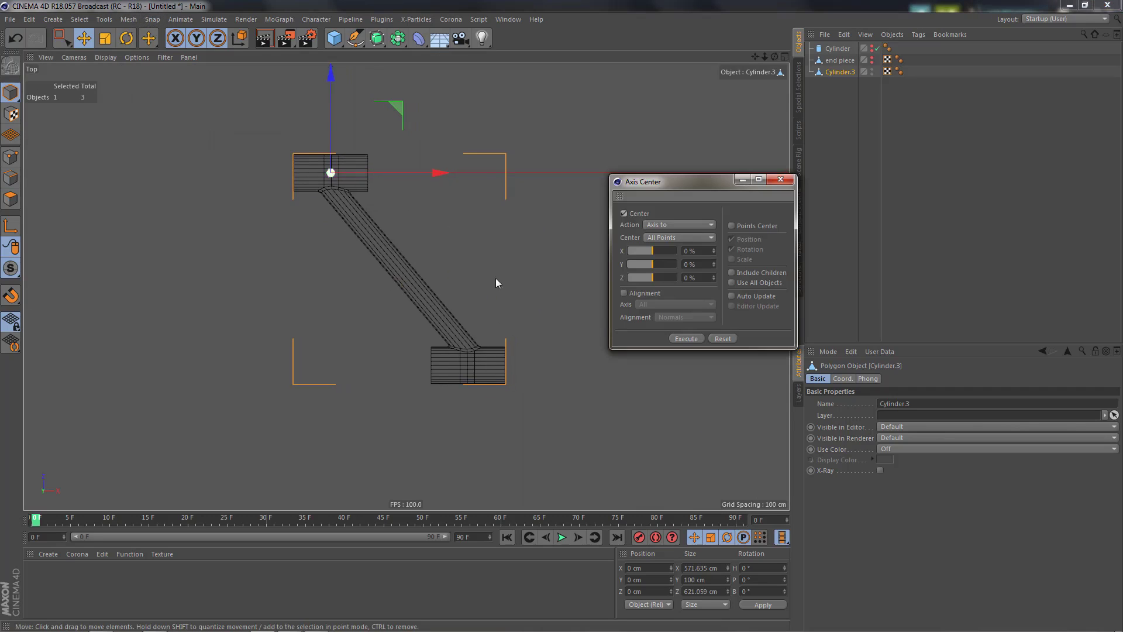
pyautogui.click(686, 338)
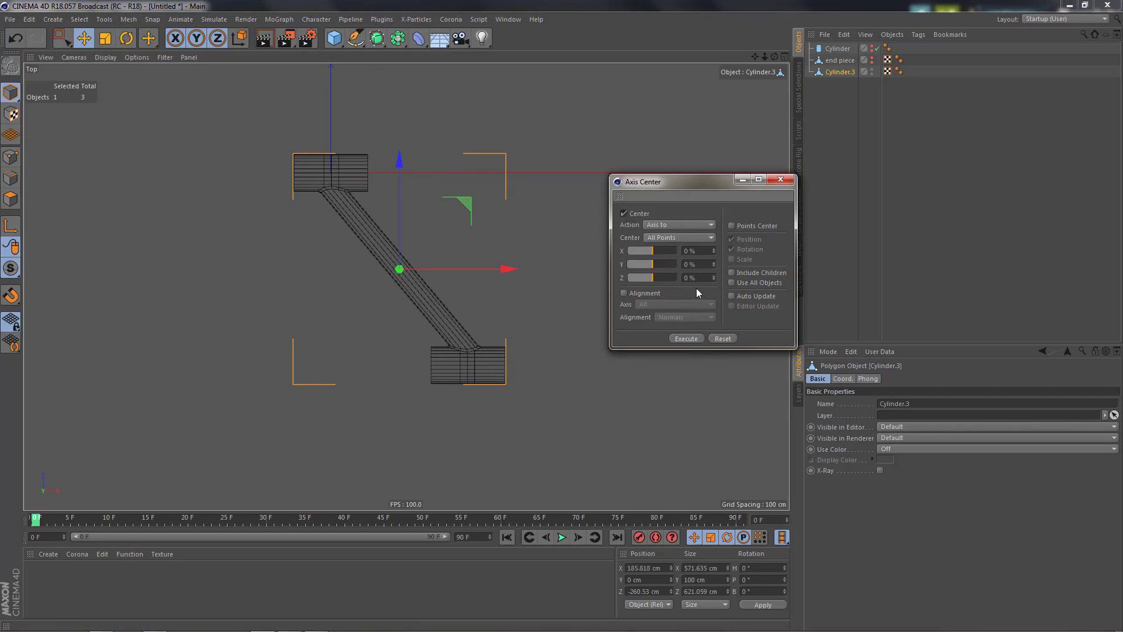
pyautogui.click(780, 179)
# Reset the connected mesh's PSR to place it at the world origin.
pyautogui.click(316, 19)
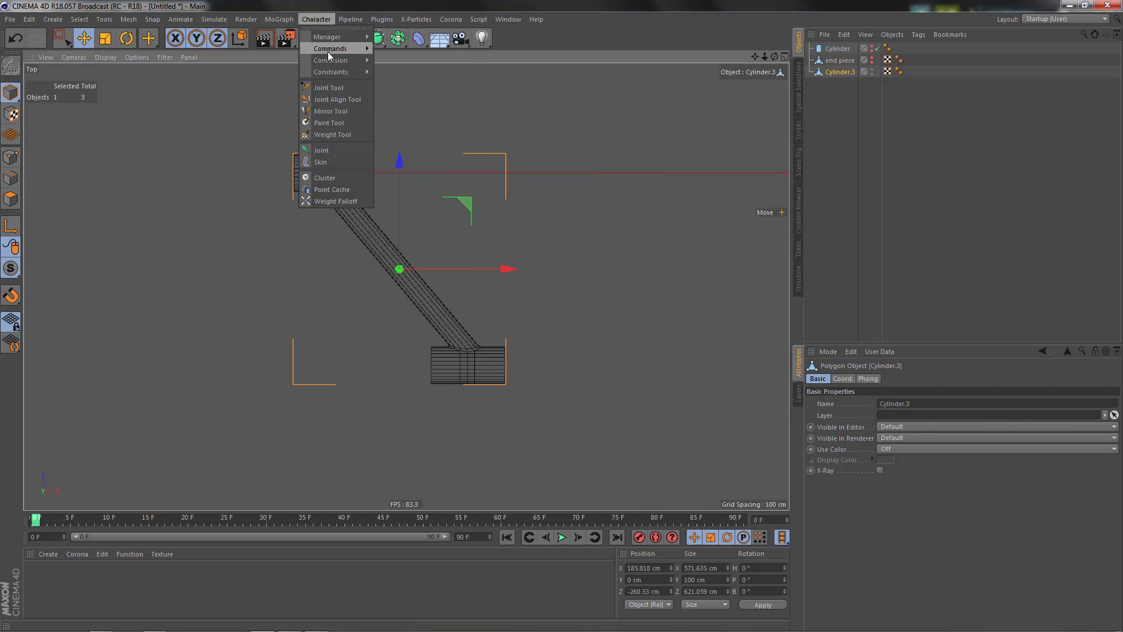
pyautogui.moveTo(328, 49)
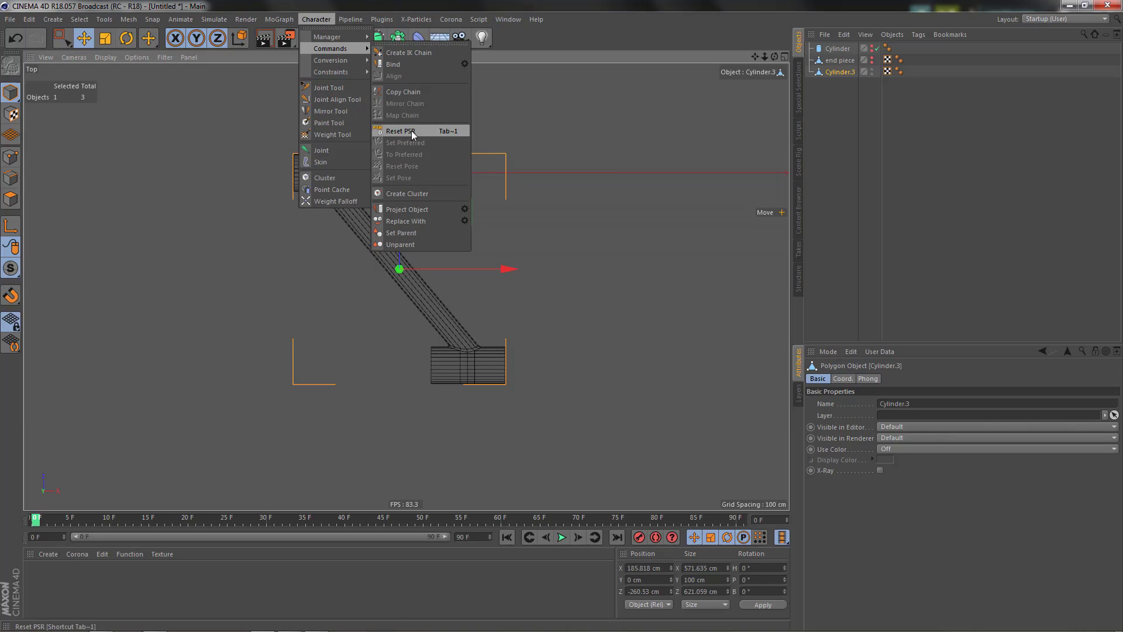
pyautogui.click(412, 131)
pyautogui.keyDown('alt'); pyautogui.moveTo(398, 237); pyautogui.dragTo(469, 336, button='middle'); pyautogui.keyUp('alt')
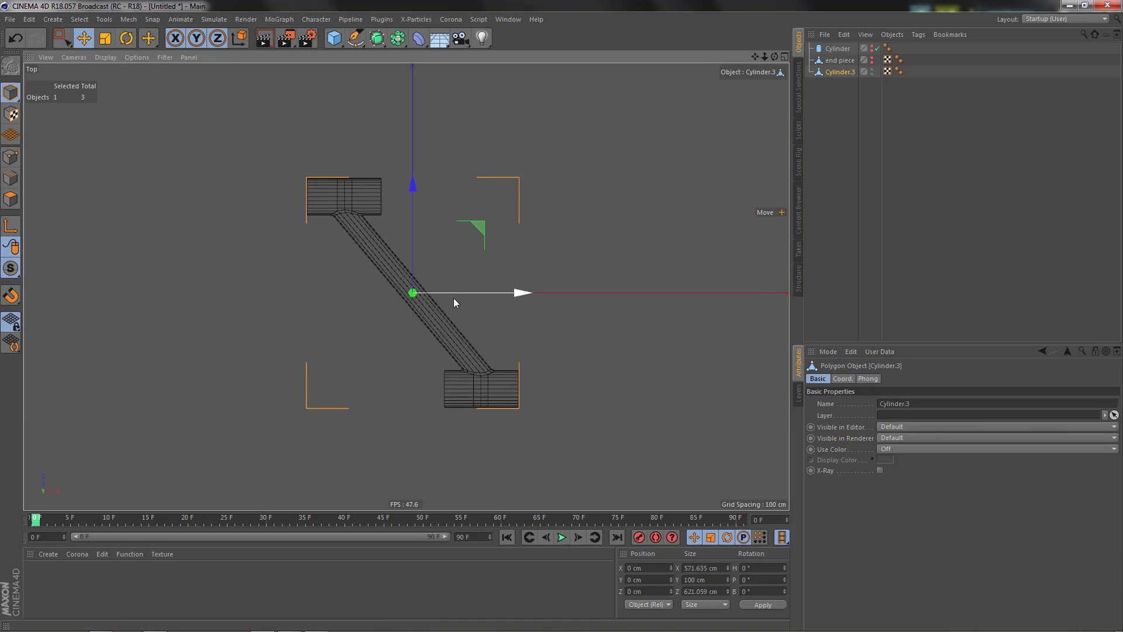
# Select the inner end edges of both main cylinders and scale them along X until the two cylinders overlap lengthwise.
pyautogui.press('Return')
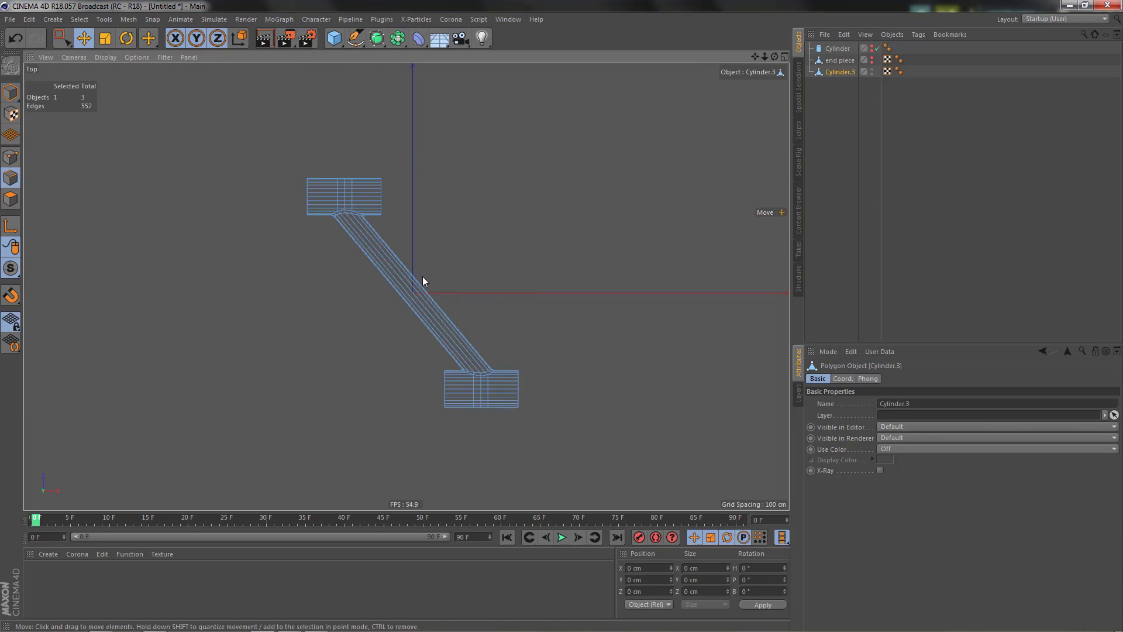
pyautogui.press('0')
pyautogui.moveTo(404, 227); pyautogui.dragTo(404, 226)
pyautogui.keyDown('shift'); pyautogui.moveTo(452, 397); pyautogui.dragTo(444, 418); pyautogui.keyUp('shift')
pyautogui.press('t')
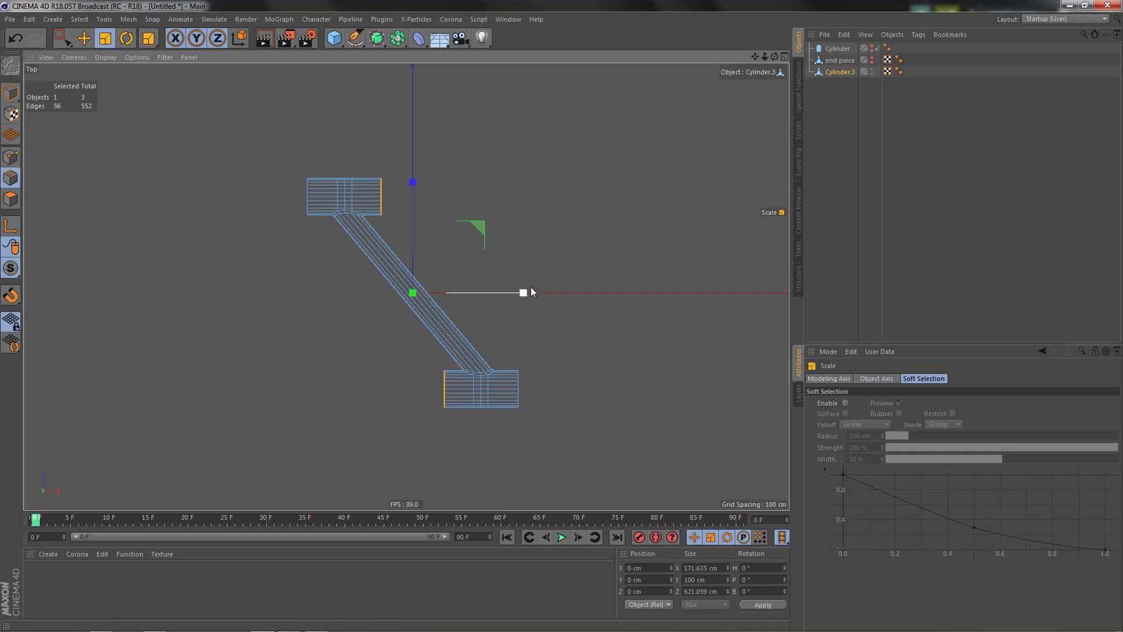
pyautogui.moveTo(528, 290); pyautogui.dragTo(72, 276)
# Flatten the left end edges of both main cylinders into one X plane and set their X position to -270 cm.
pyautogui.press('l')
pyautogui.press('r')
pyautogui.moveTo(286, 158); pyautogui.dragTo(322, 454)
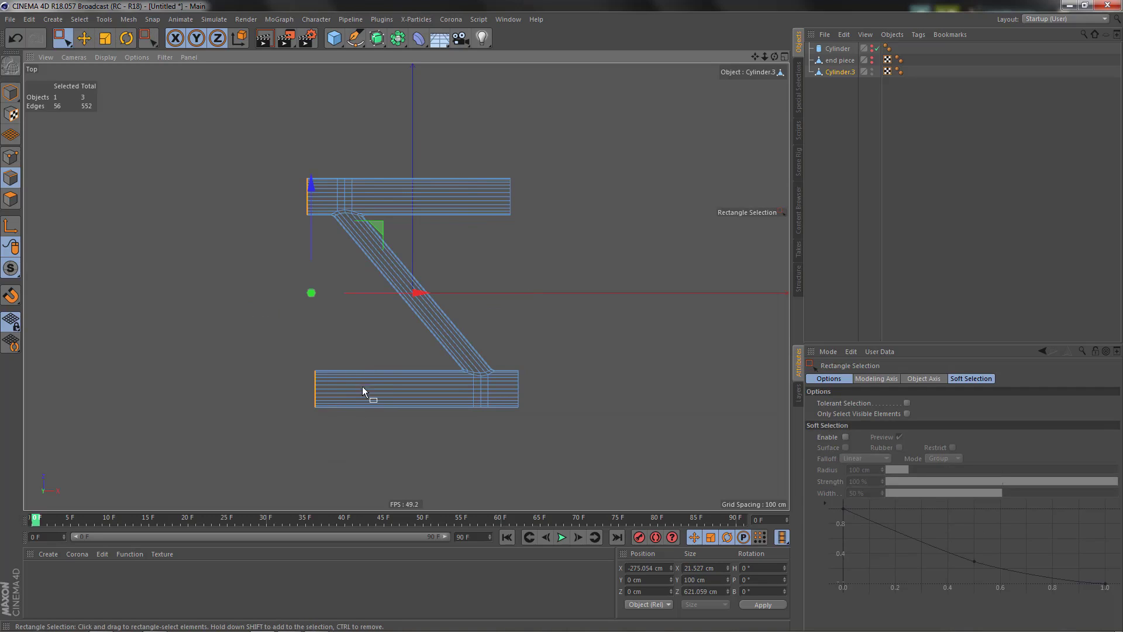
pyautogui.press('t')
pyautogui.moveTo(424, 292); pyautogui.dragTo(311, 298)
pyautogui.press('0')
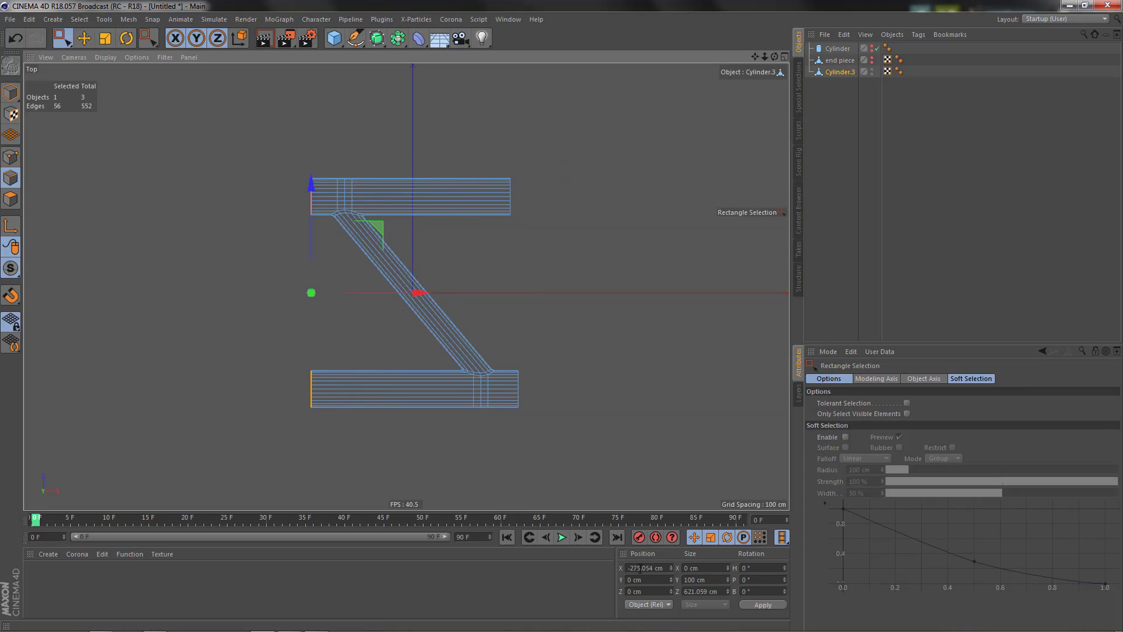
pyautogui.moveTo(638, 568); pyautogui.dragTo(664, 568)
pyautogui.write('0')
pyautogui.press('Return')
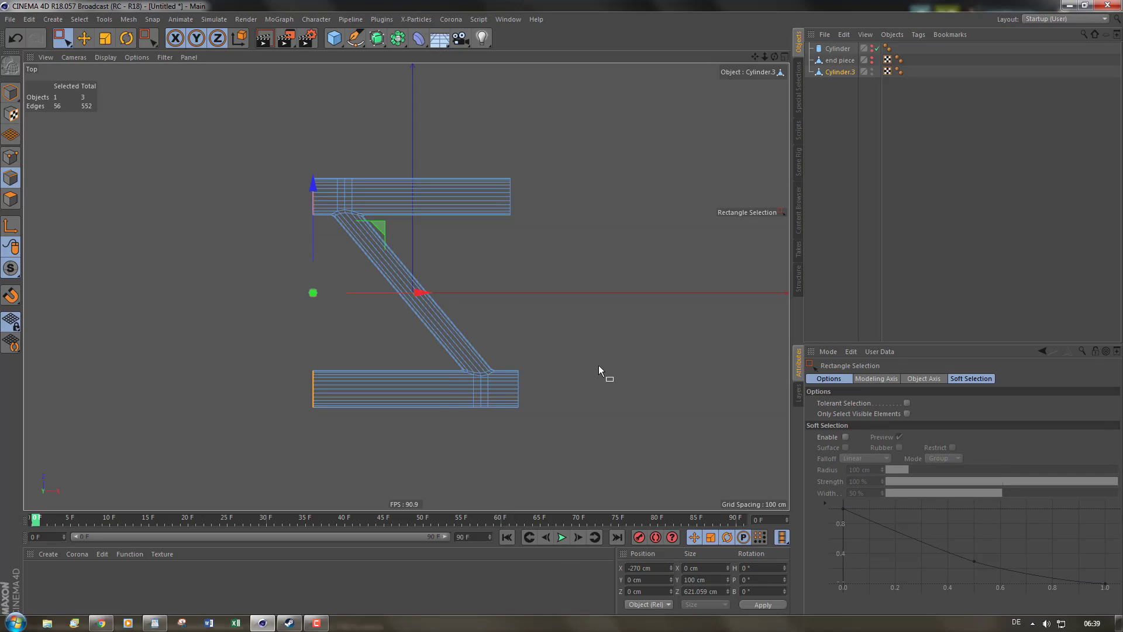
# Flatten the right end edges of both main cylinders into one X plane and set their X position to 270 cm.
pyautogui.moveTo(501, 160); pyautogui.dragTo(525, 237)
pyautogui.keyDown('shift'); pyautogui.moveTo(511, 365); pyautogui.dragTo(549, 427); pyautogui.keyUp('shift')
pyautogui.press('t')
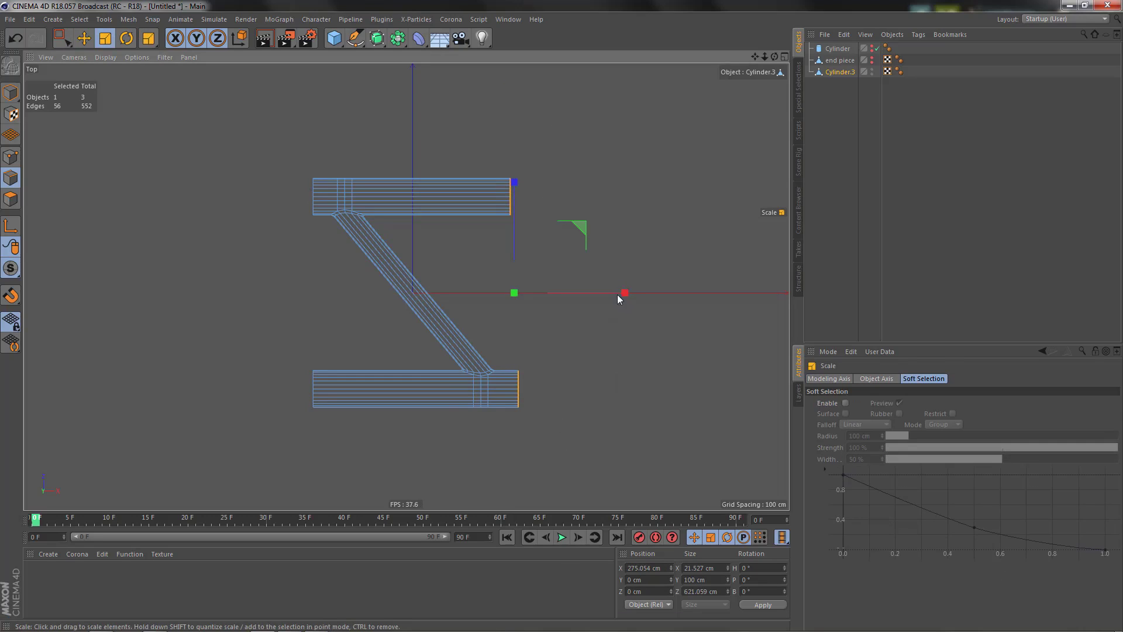
pyautogui.moveTo(624, 291); pyautogui.dragTo(514, 302)
pyautogui.moveTo(634, 568); pyautogui.dragTo(689, 566)
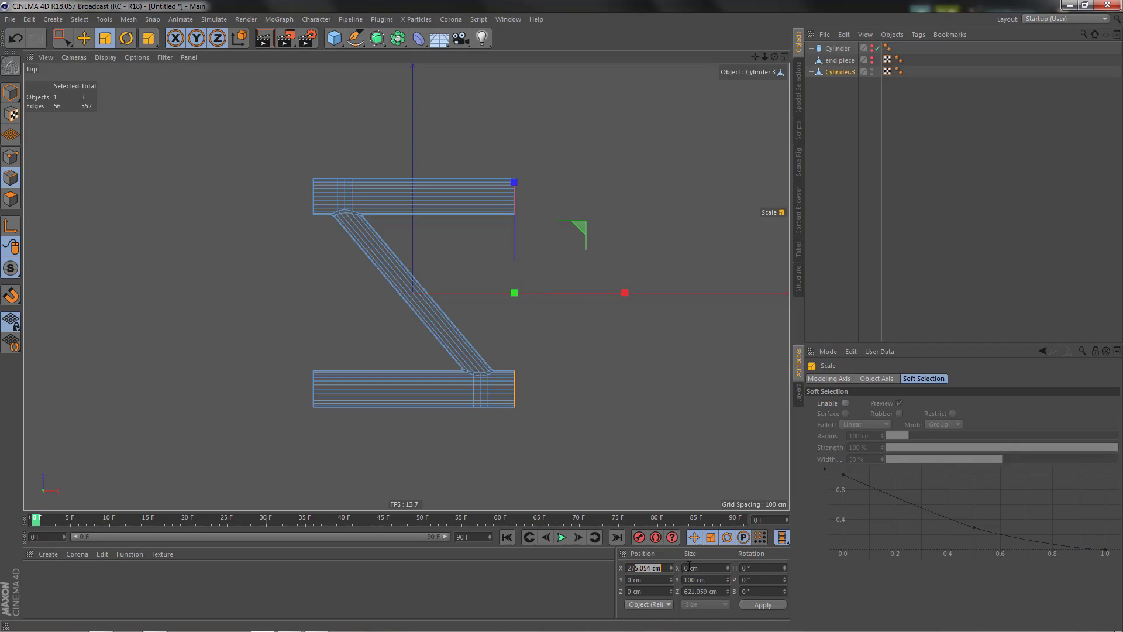
pyautogui.write('0')
pyautogui.press('Return')
# Move the mesh's axis to its right end using Axis Center with X at 100%.
pyautogui.moveTo(517, 382)
pyautogui.keyDown('alt'); pyautogui.mouseDown(button='middle')
pyautogui.moveTo(490, 365)
pyautogui.moveTo(517, 371)
pyautogui.mouseUp(button='middle'); pyautogui.keyUp('alt')
pyautogui.press('Return')
pyautogui.hotkey('shift', 'a')
pyautogui.press('a')
pyautogui.moveTo(650, 251); pyautogui.dragTo(698, 258)
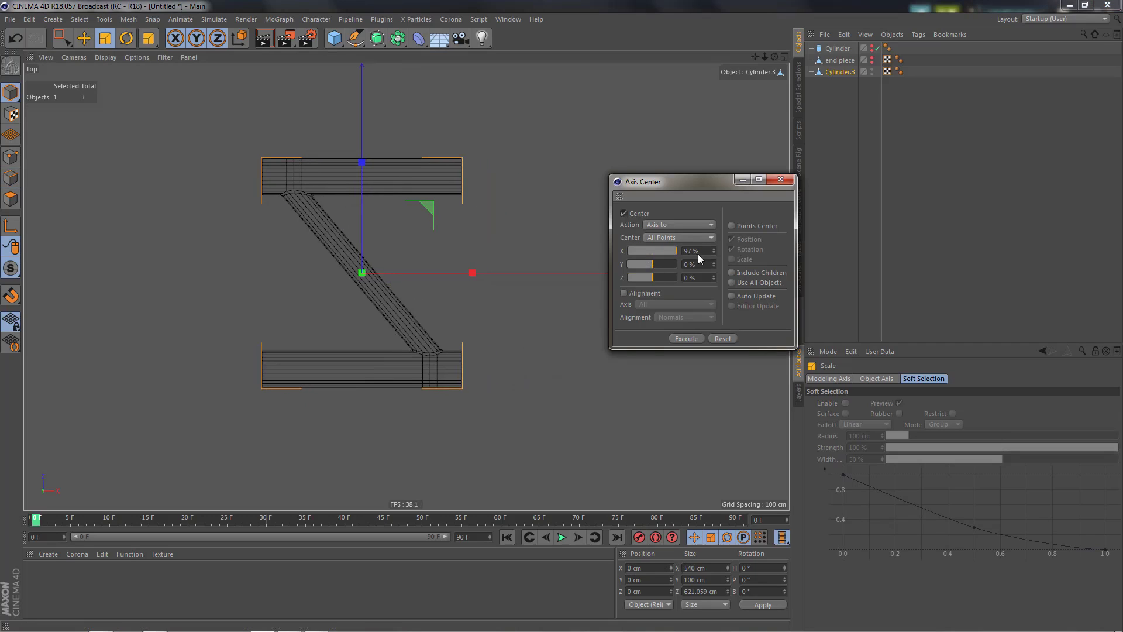
pyautogui.click(686, 339)
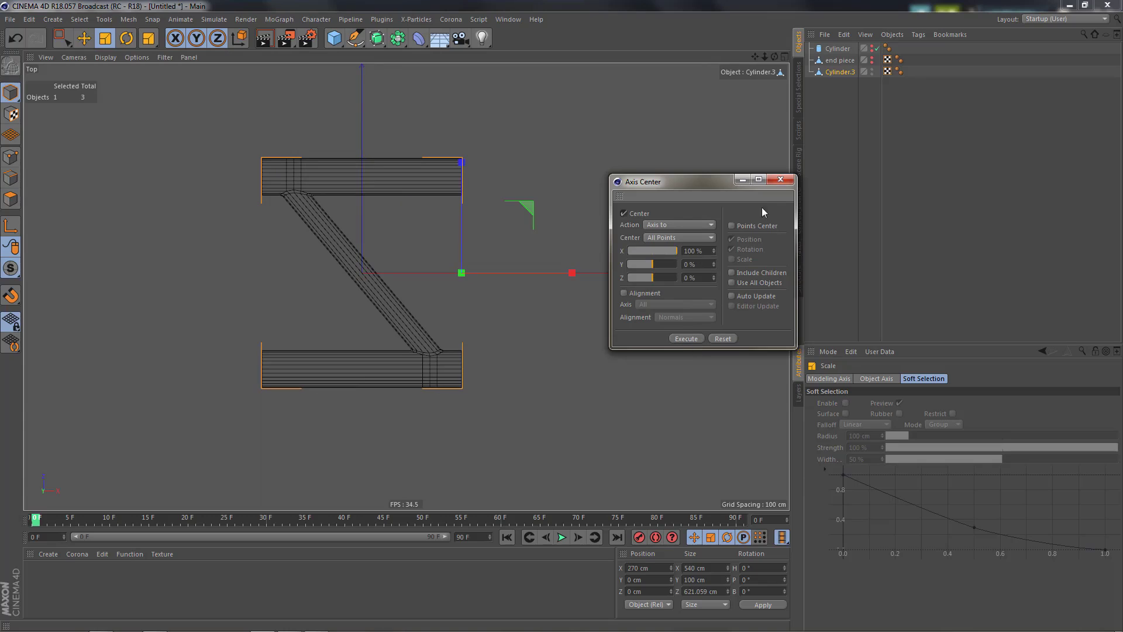
pyautogui.click(782, 181)
# Reset the mesh's PSR and mirror it with a Symmetry object across the ZY plane.
pyautogui.hotkey('shift', 'a')
pyautogui.press('0')
pyautogui.keyDown('alt'); pyautogui.moveTo(443, 319); pyautogui.dragTo(547, 328, button='middle'); pyautogui.keyUp('alt')
pyautogui.moveTo(403, 41); pyautogui.dragTo(527, 97)
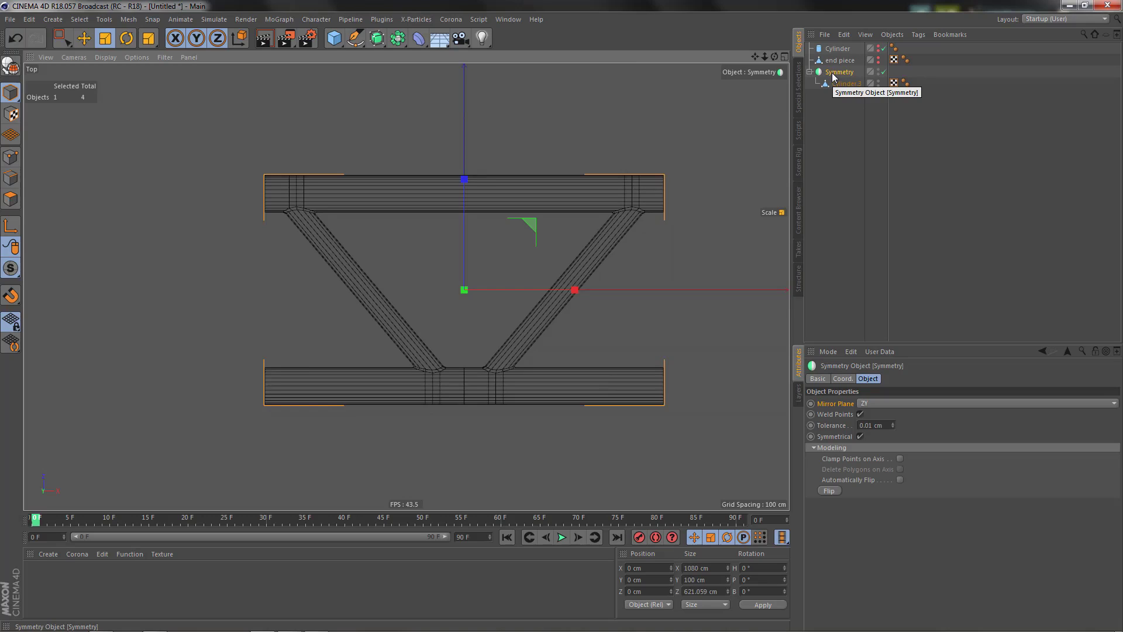
# Make the Symmetry object editable, take the mirrored mesh out of its null and delete the null.
pyautogui.press('c')
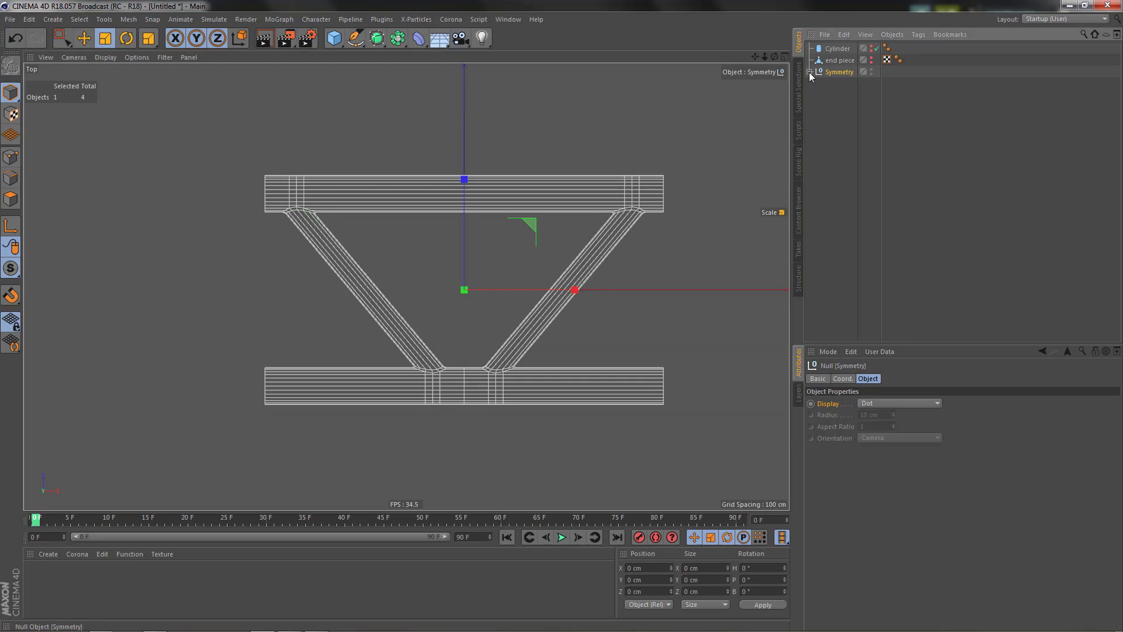
pyautogui.moveTo(834, 84); pyautogui.dragTo(831, 105)
pyautogui.click(837, 72)
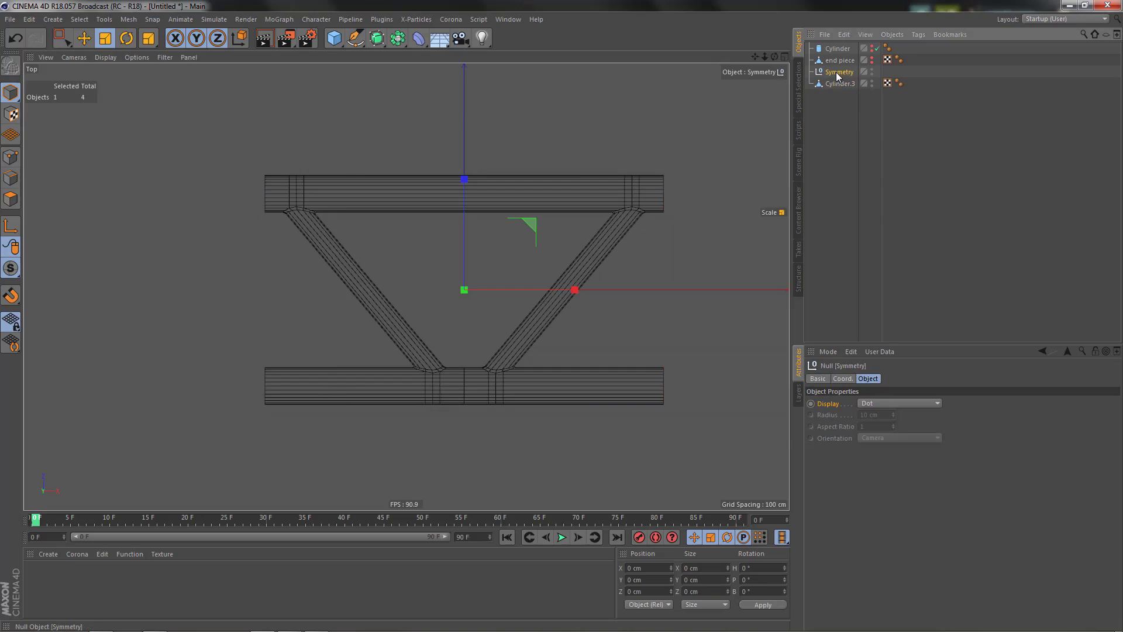
pyautogui.press('Delete')
# Dissolve the selected center seam edges in both main cylinders of the mirrored mesh.
pyautogui.click(835, 72)
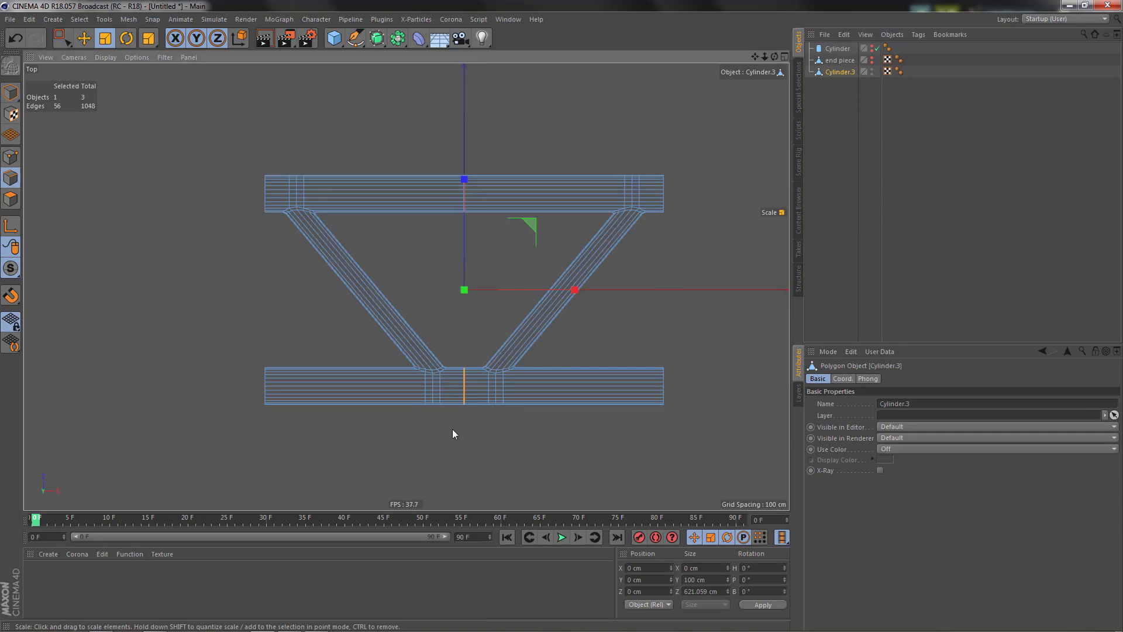
pyautogui.scroll(3, 489, 272)
pyautogui.press('Delete')
pyautogui.scroll(-3, 466, 246)
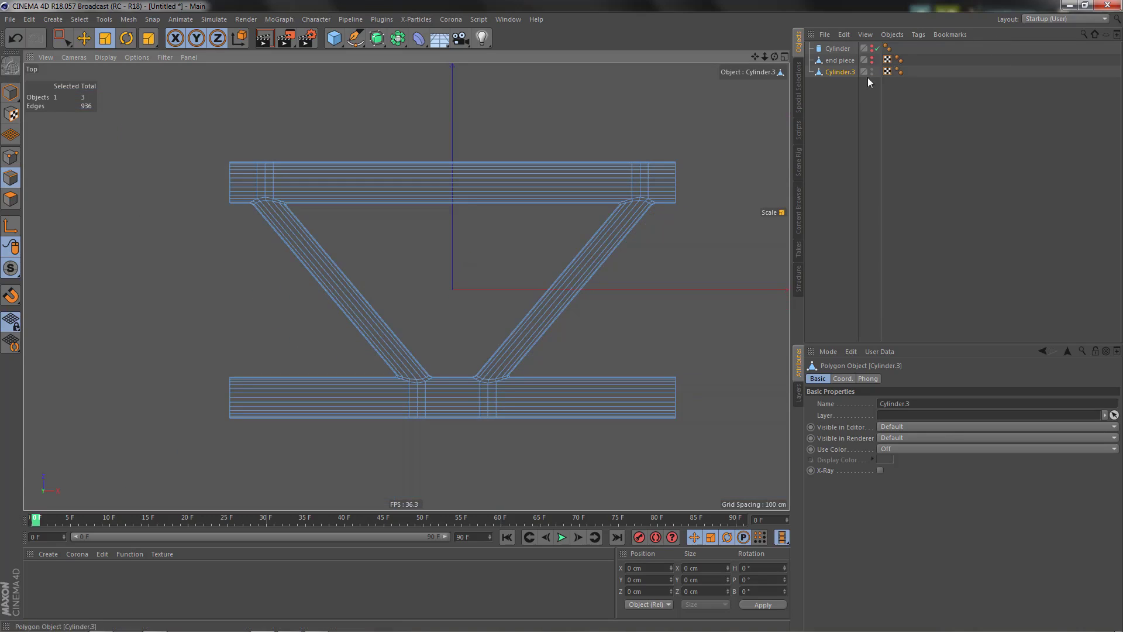
# Duplicate the mirrored mesh above the end piece, hide the copy in the editor and reselect the original mesh.
pyautogui.moveTo(837, 71); pyautogui.dragTo(841, 54)
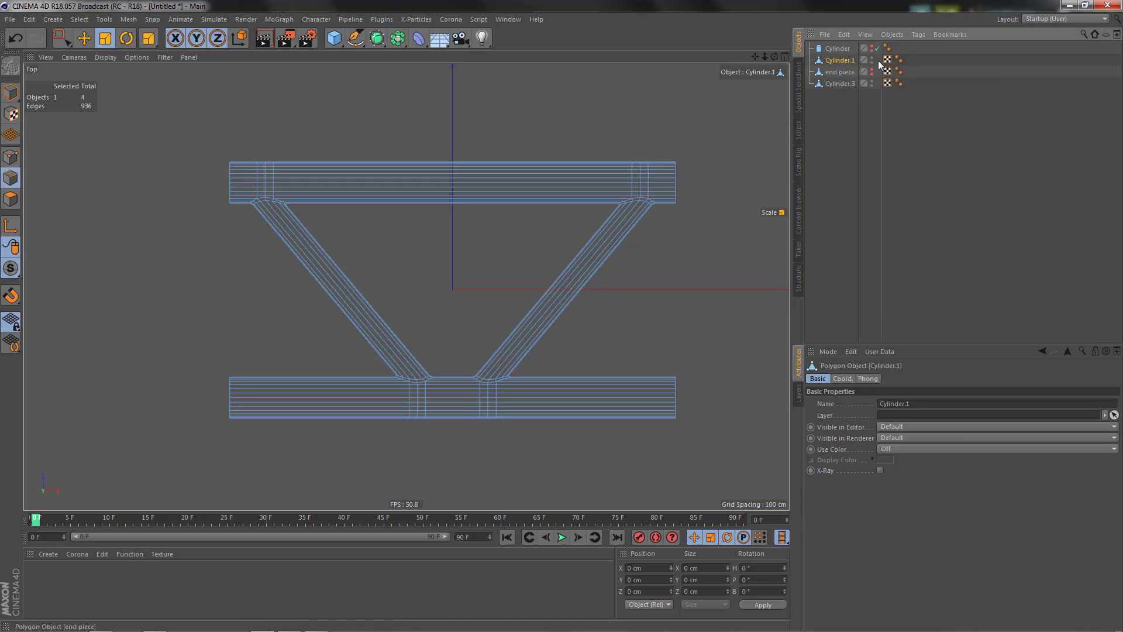
pyautogui.keyDown('alt'); pyautogui.doubleClick(871, 61); pyautogui.keyUp('alt')
pyautogui.click(838, 85)
pyautogui.moveTo(415, 173); pyautogui.dragTo(369, 163, button='middle')
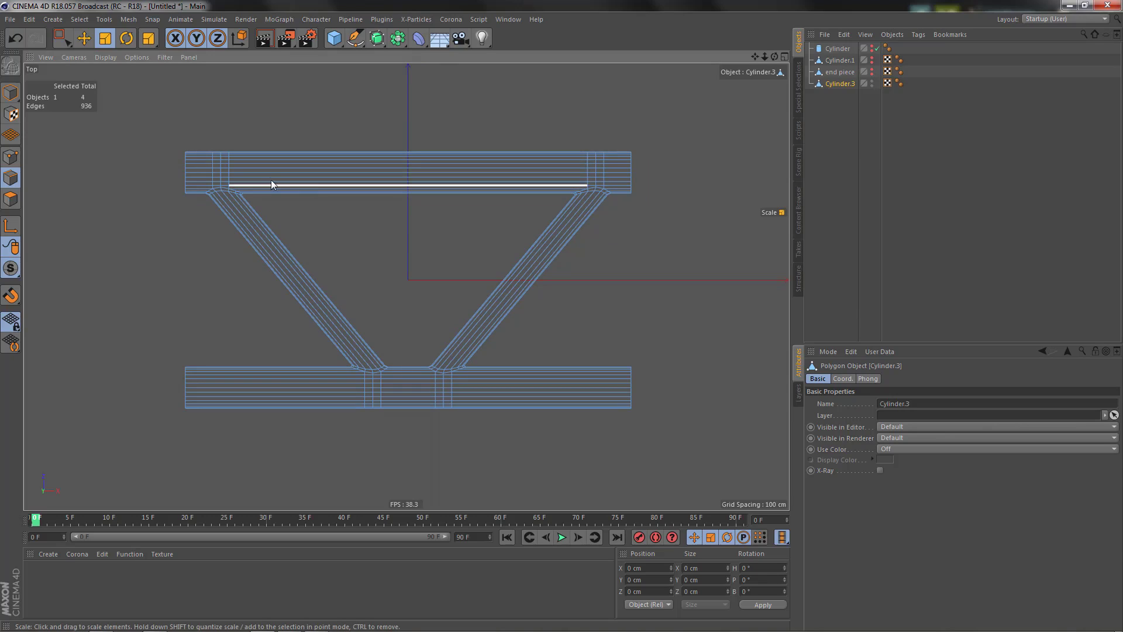
pyautogui.scroll(3, 338, 176)
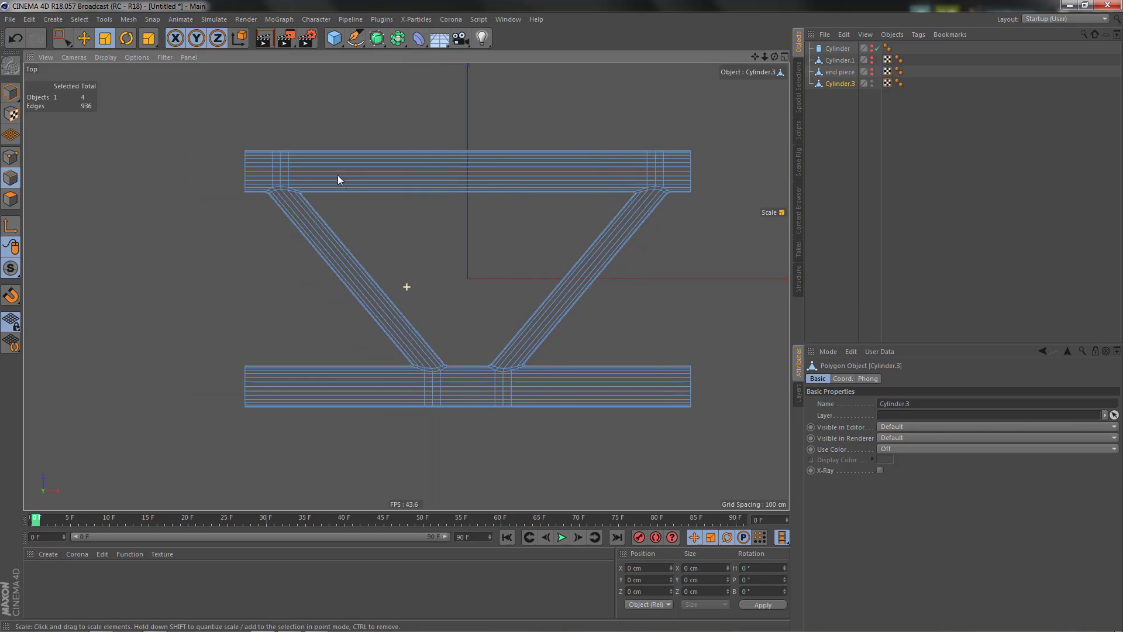
pyautogui.scroll(1, 331, 170)
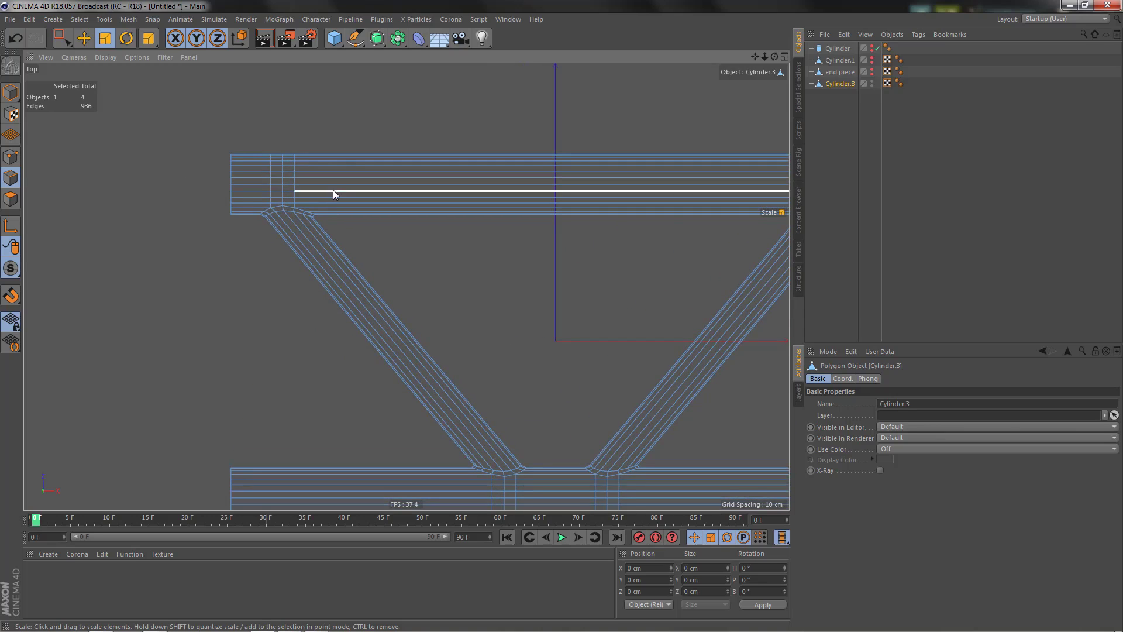
pyautogui.scroll(2, 321, 183)
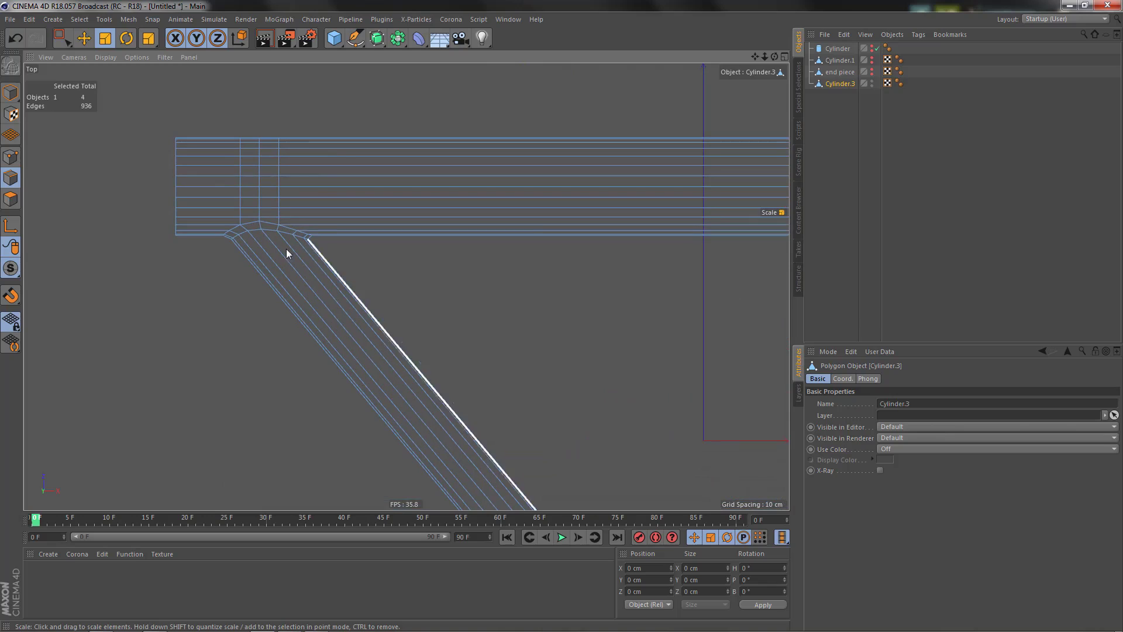
pyautogui.scroll(-4, 247, 265)
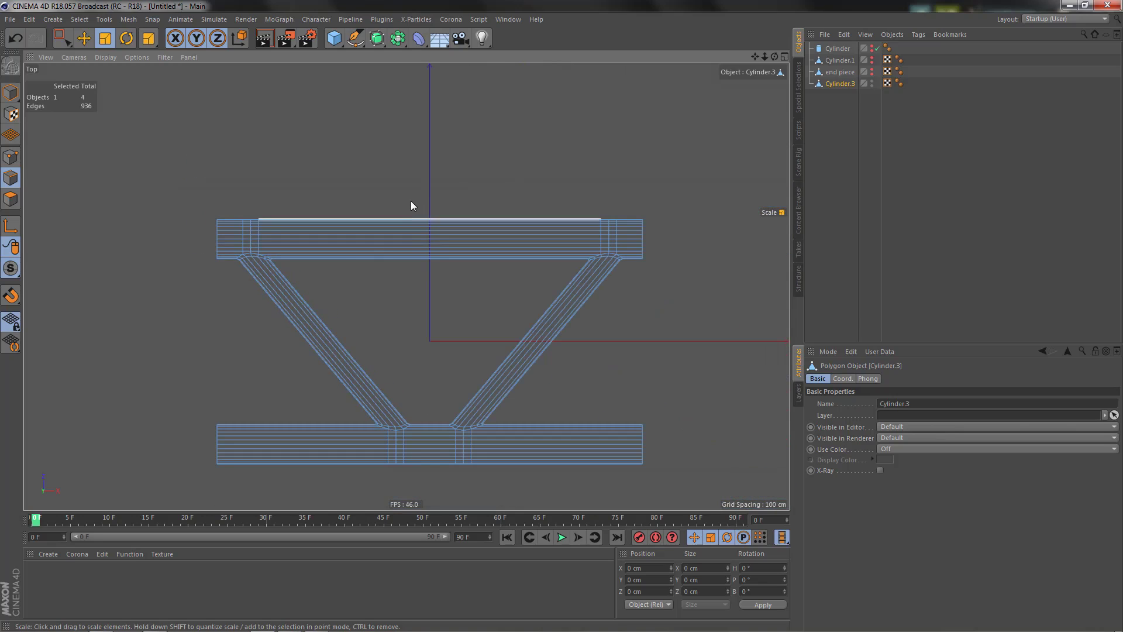
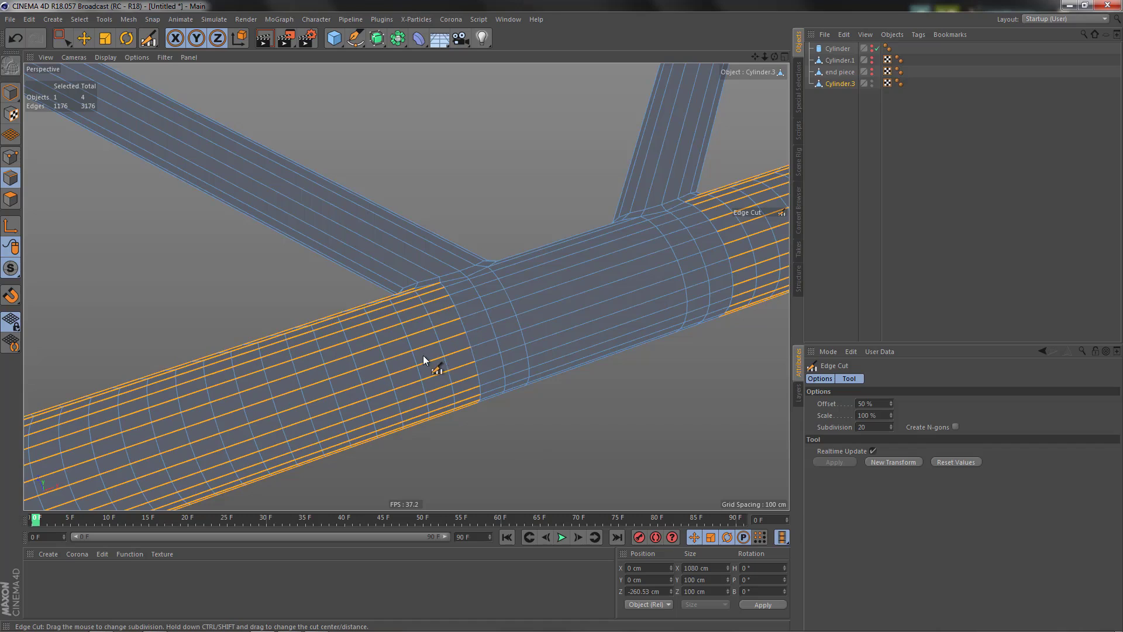
# Select the edge ring between the two pipe joints on the front cylinder and apply an Edge Cut with 6 subdivisions.
pyautogui.keyDown('alt'); pyautogui.moveTo(524, 372); pyautogui.dragTo(432, 405); pyautogui.keyUp('alt')
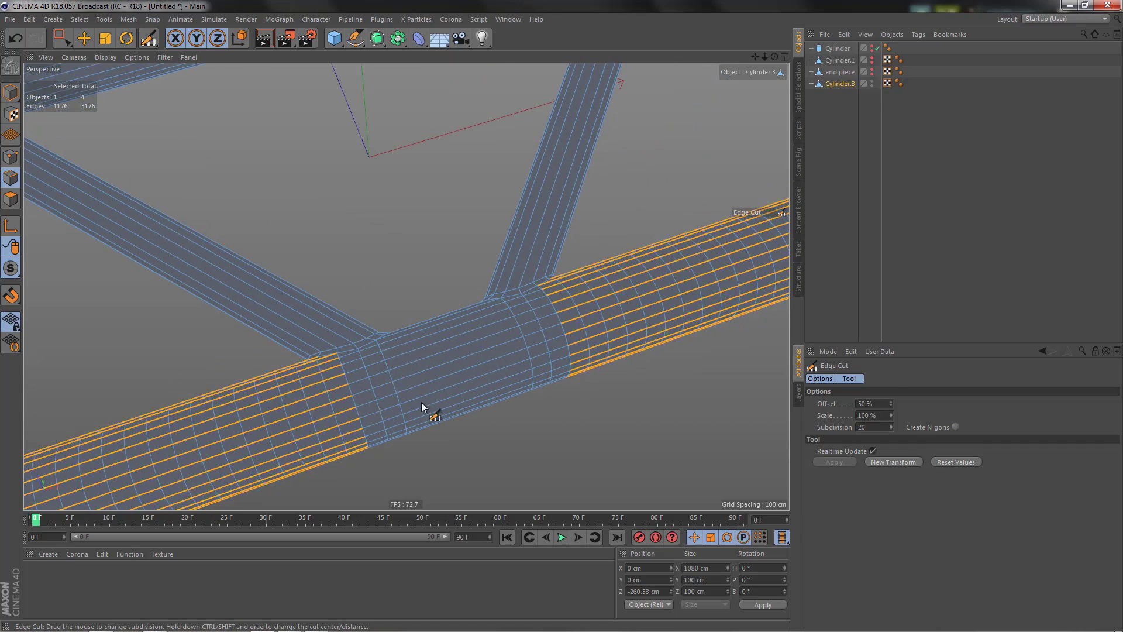
pyautogui.press('u')
pyautogui.press('b')
pyautogui.click(449, 376)
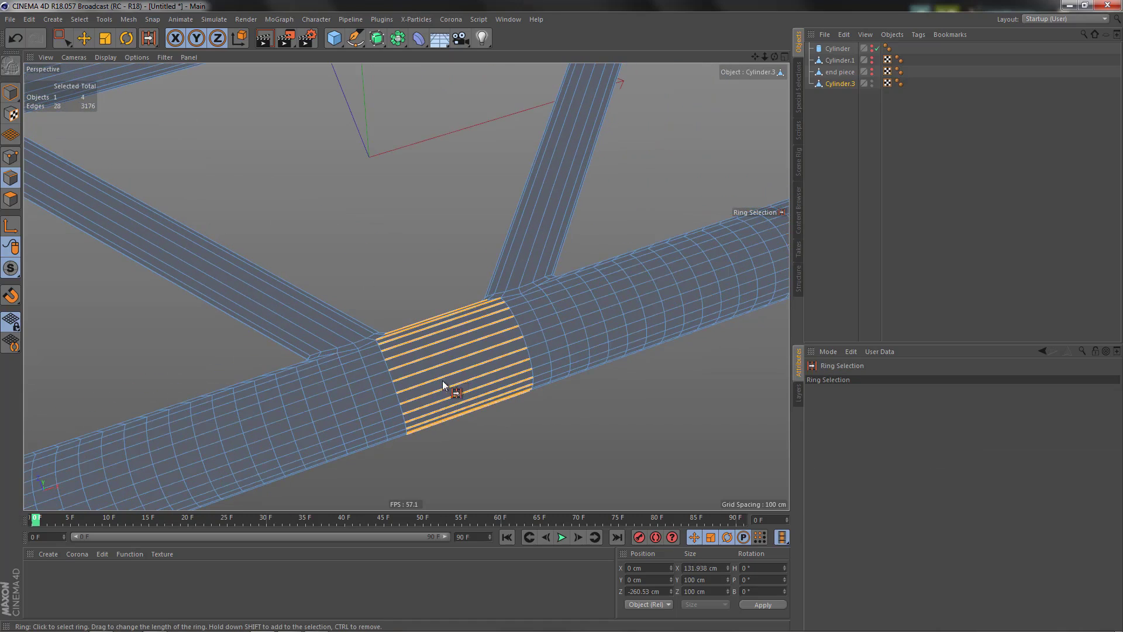
pyautogui.press('m')
pyautogui.press('f')
pyautogui.moveTo(497, 451); pyautogui.dragTo(370, 233)
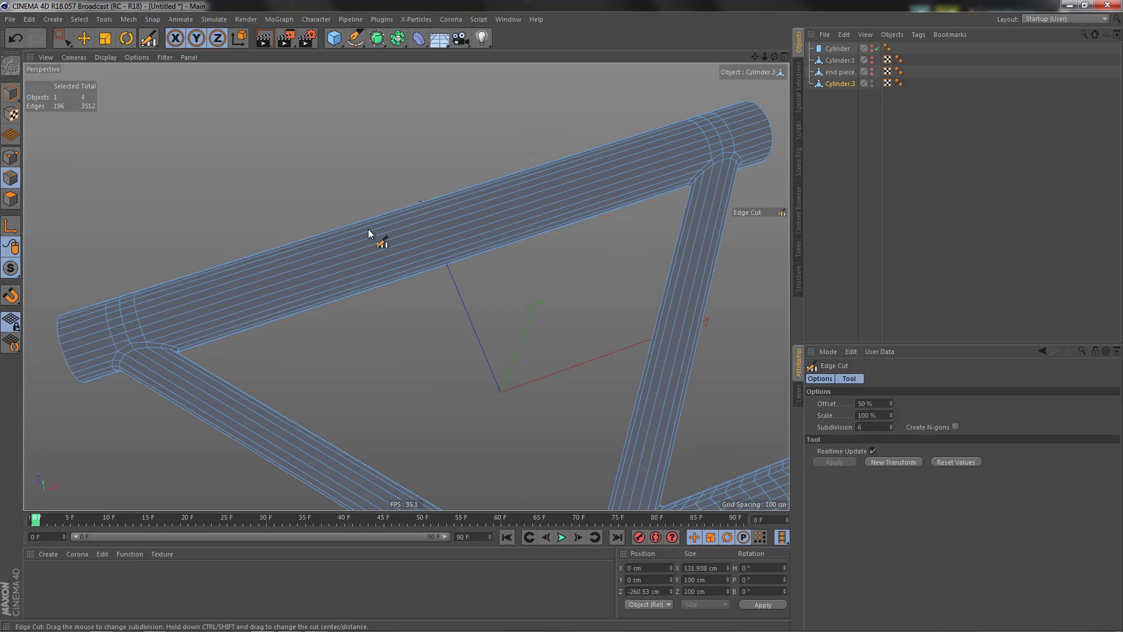
# Select the long edge ring between the joints on the rear cylinder and apply an Edge Cut with 47 subdivisions.
pyautogui.press('u')
pyautogui.press('b')
pyautogui.click(393, 247)
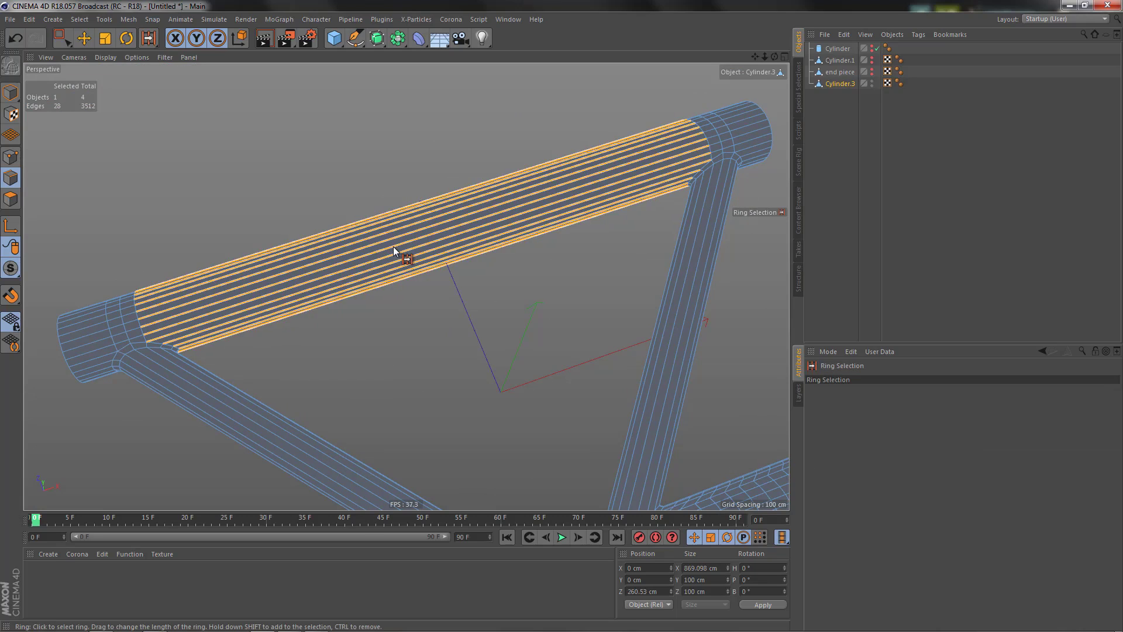
pyautogui.press('m')
pyautogui.press('f')
pyautogui.moveTo(464, 291); pyautogui.dragTo(573, 295)
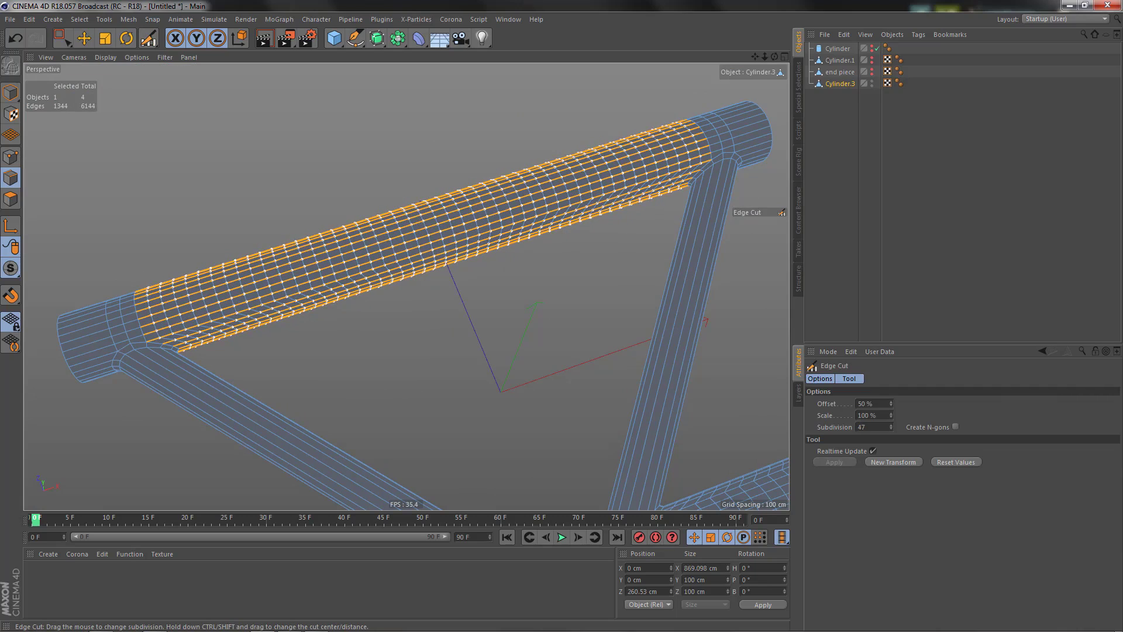
# Select the short edge rings at both ends of the rear cylinder and apply an Edge Cut with 2 subdivisions.
pyautogui.keyDown('alt'); pyautogui.moveTo(191, 256); pyautogui.dragTo(410, 233, button='middle'); pyautogui.keyUp('alt')
pyautogui.scroll(2, 370, 276)
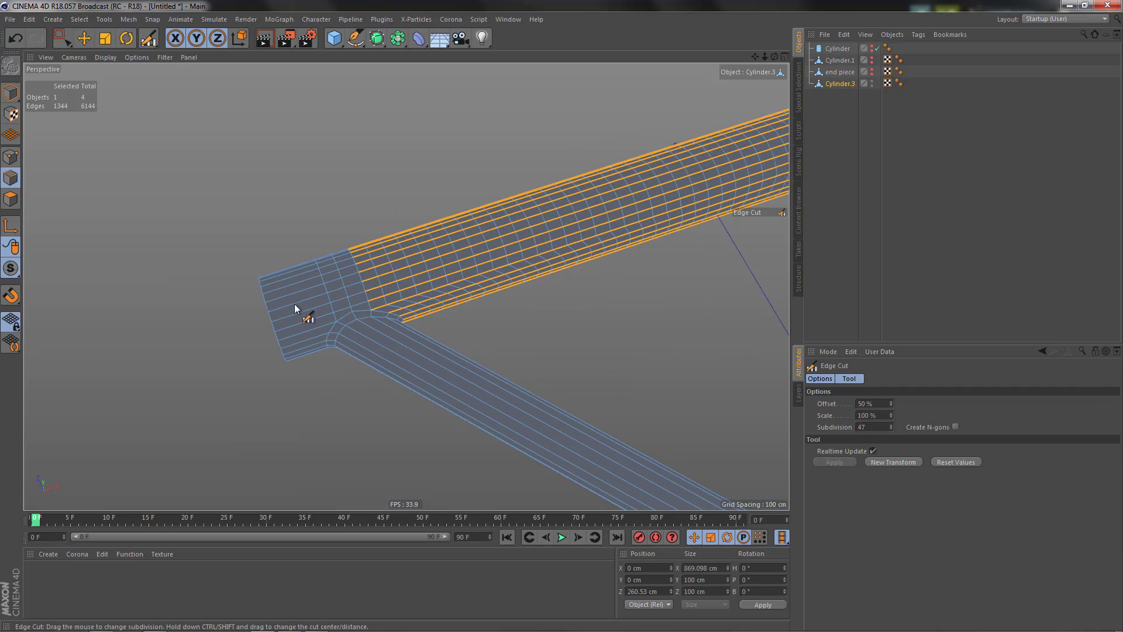
pyautogui.press('u')
pyautogui.press('b')
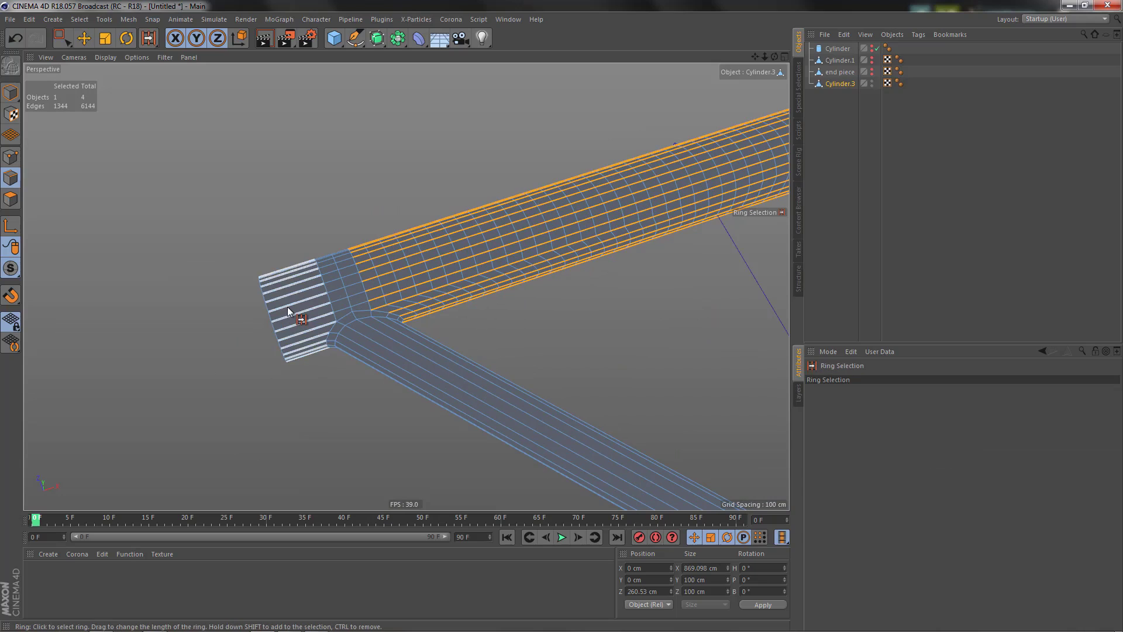
pyautogui.click(287, 306)
pyautogui.scroll(-3, 199, 342)
pyautogui.keyDown('alt'); pyautogui.moveTo(232, 269); pyautogui.dragTo(23, 509, button='middle'); pyautogui.keyUp('alt')
pyautogui.keyDown('alt'); pyautogui.moveTo(474, 321); pyautogui.dragTo(644, 319, button='right'); pyautogui.keyUp('alt')
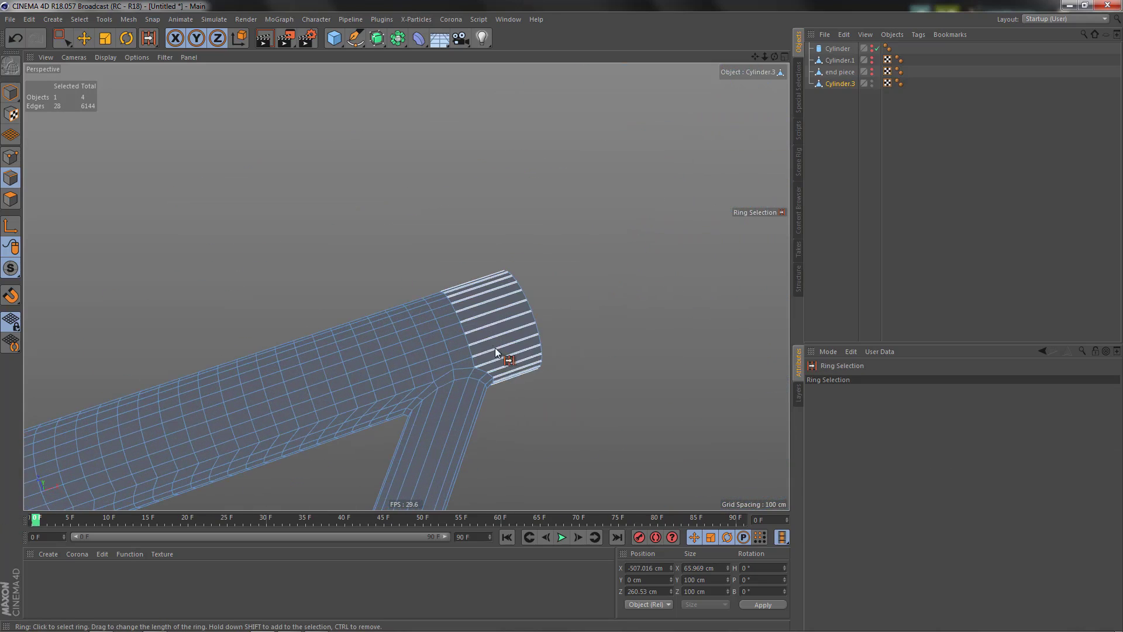
pyautogui.keyDown('shift'); pyautogui.click(493, 345); pyautogui.keyUp('shift')
pyautogui.press('m')
pyautogui.press('f')
pyautogui.moveTo(586, 403)
pyautogui.mouseDown()
pyautogui.moveTo(719, 403)
pyautogui.moveTo(589, 403)
pyautogui.mouseUp()
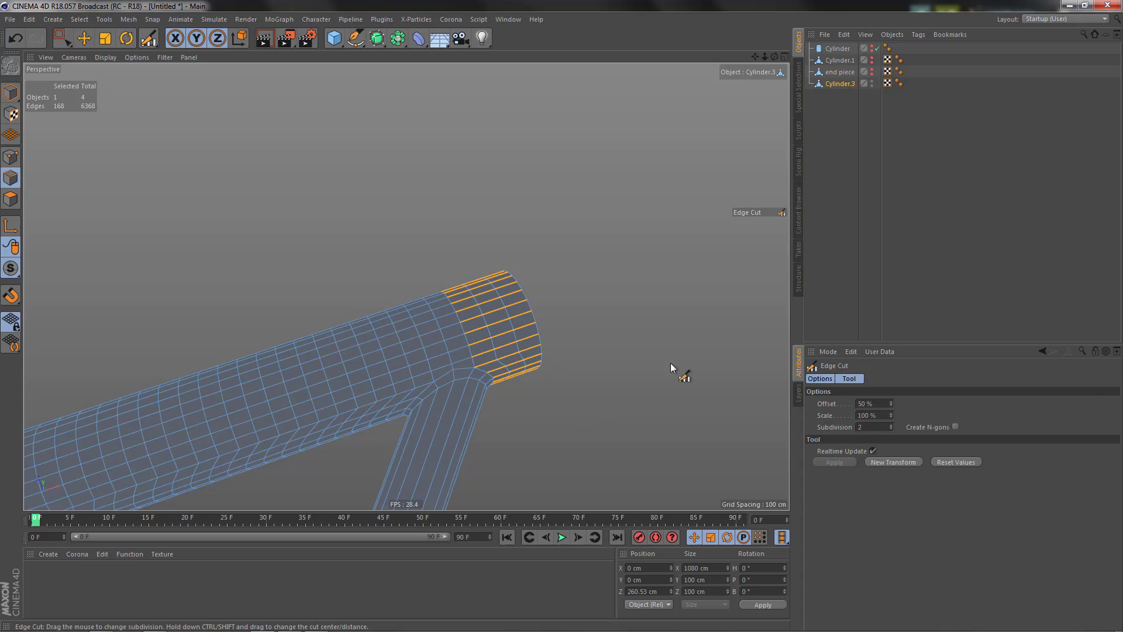
# Select the lengthwise edge rings of both angled pipes and apply an Edge Cut with 31 subdivisions.
pyautogui.scroll(-6, 514, 259)
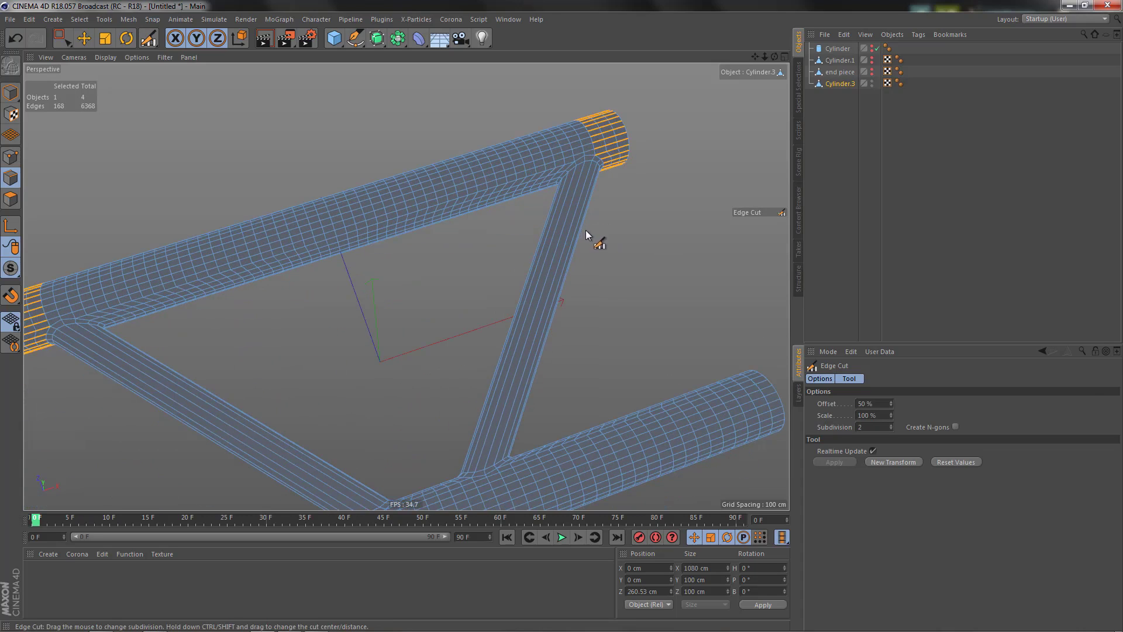
pyautogui.press('u')
pyautogui.press('b')
pyautogui.click(553, 261)
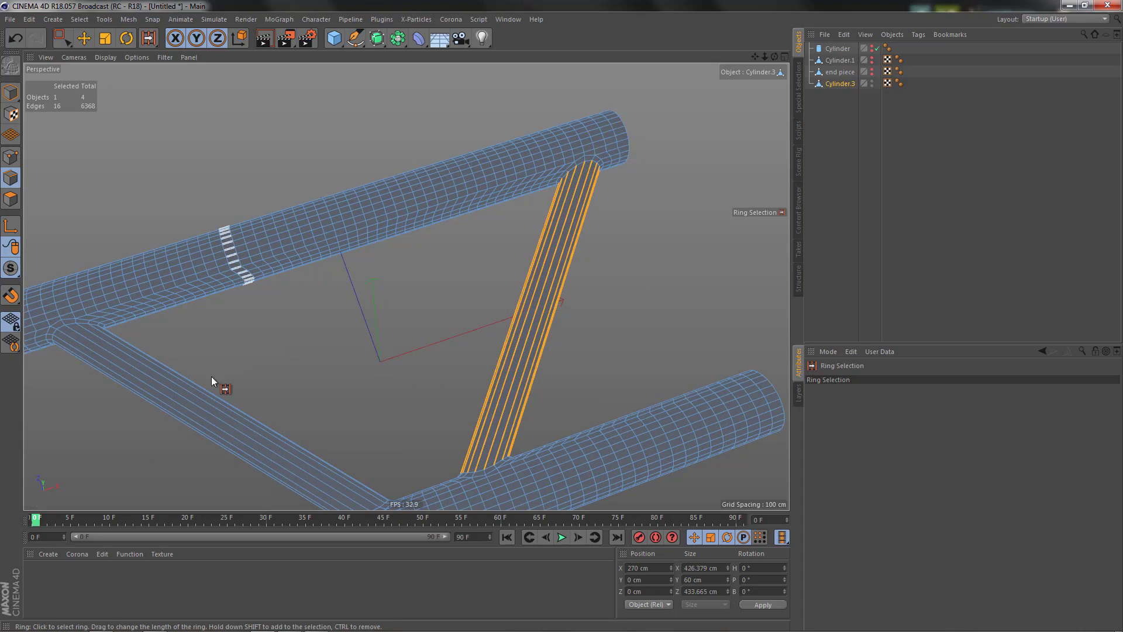
pyautogui.keyDown('shift'); pyautogui.click(174, 415); pyautogui.keyUp('shift')
pyautogui.scroll(8, 457, 272)
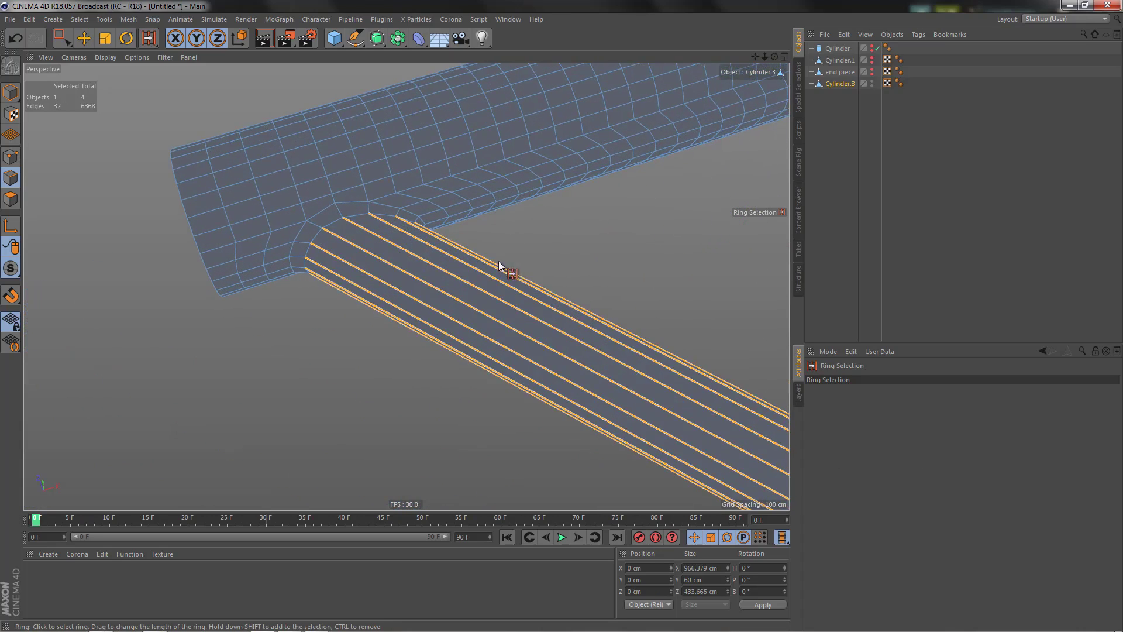
pyautogui.press('m')
pyautogui.press('f')
pyautogui.moveTo(590, 275); pyautogui.dragTo(729, 275)
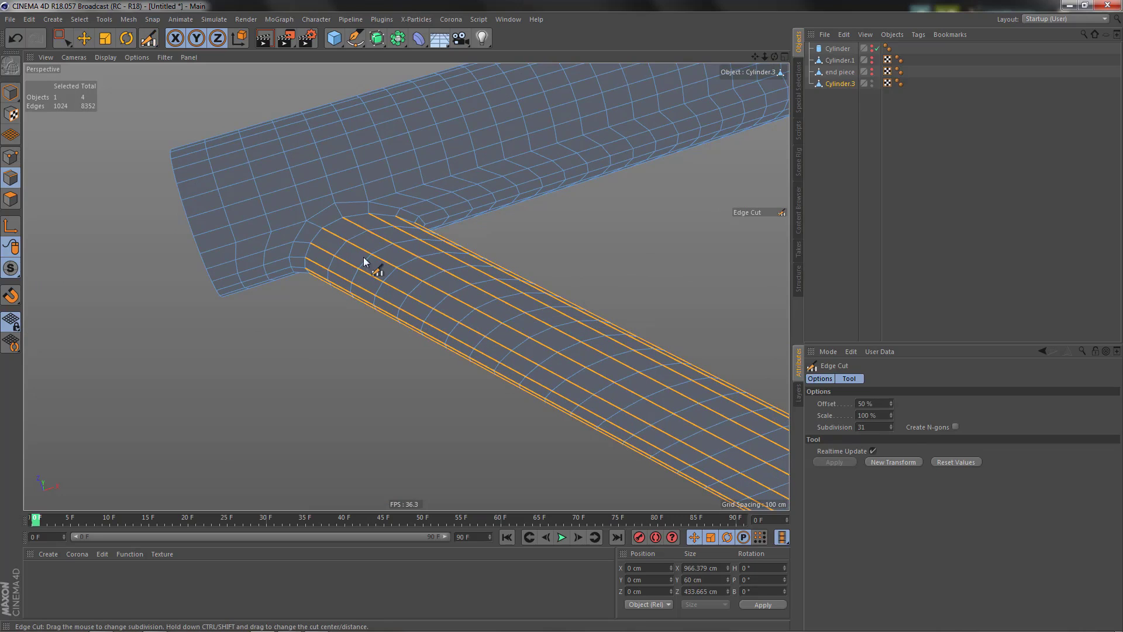
# Place the truss mesh under a Subdivision Surface and render the view to preview the smoothed result.
pyautogui.scroll(-8, 278, 316)
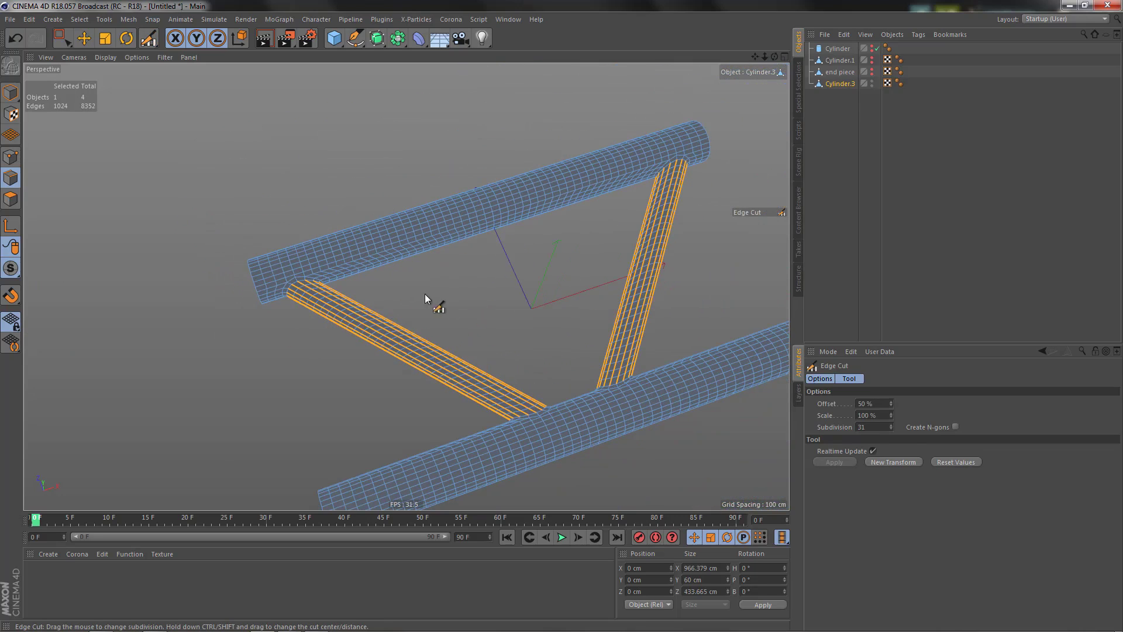
pyautogui.keyDown('alt'); pyautogui.moveTo(431, 213); pyautogui.dragTo(437, 253); pyautogui.keyUp('alt')
pyautogui.keyDown('alt'); pyautogui.moveTo(416, 244); pyautogui.dragTo(375, 281, button='right'); pyautogui.keyUp('alt')
pyautogui.keyDown('alt'); pyautogui.moveTo(399, 262); pyautogui.dragTo(419, 251, button='middle'); pyautogui.keyUp('alt')
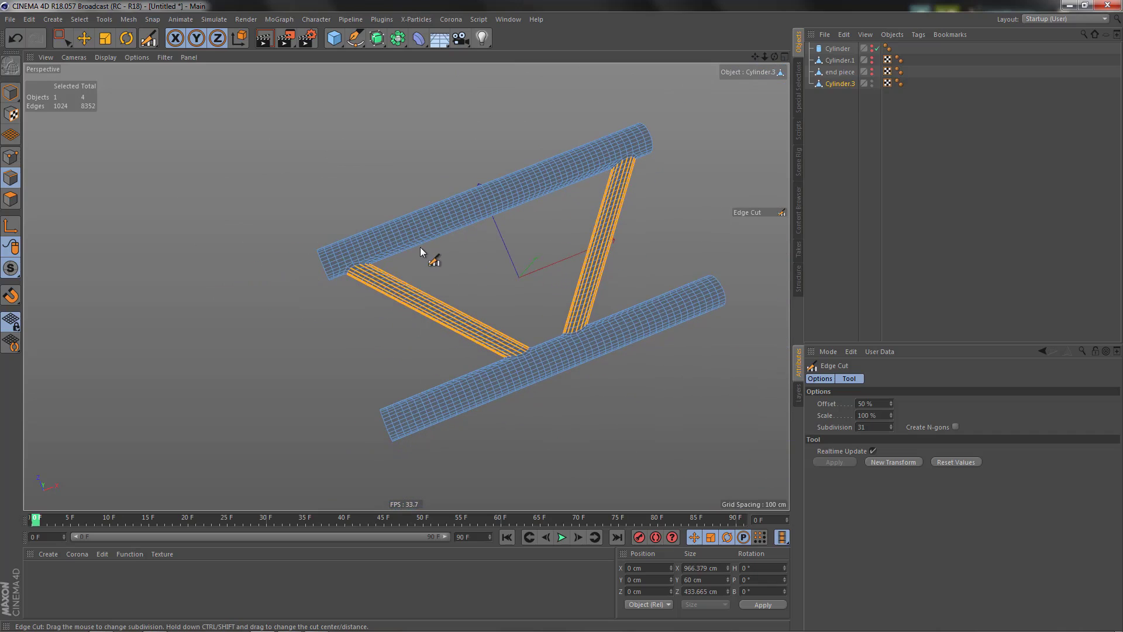
pyautogui.keyDown('alt'); pyautogui.click(379, 39); pyautogui.keyUp('alt')
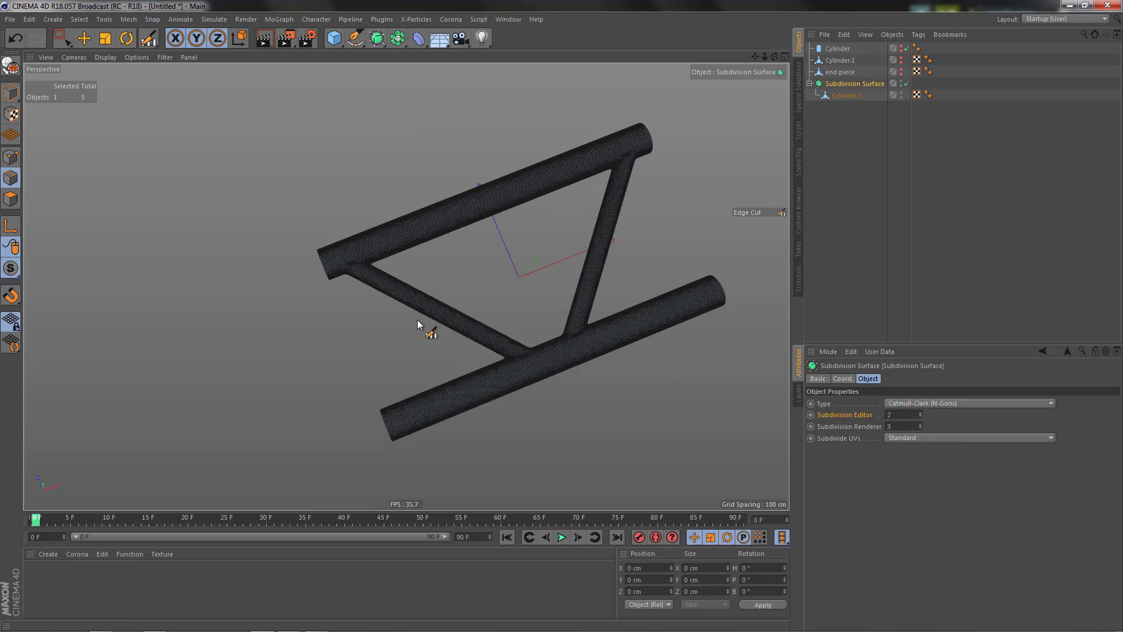
pyautogui.hotkey('ctrl', 'r')
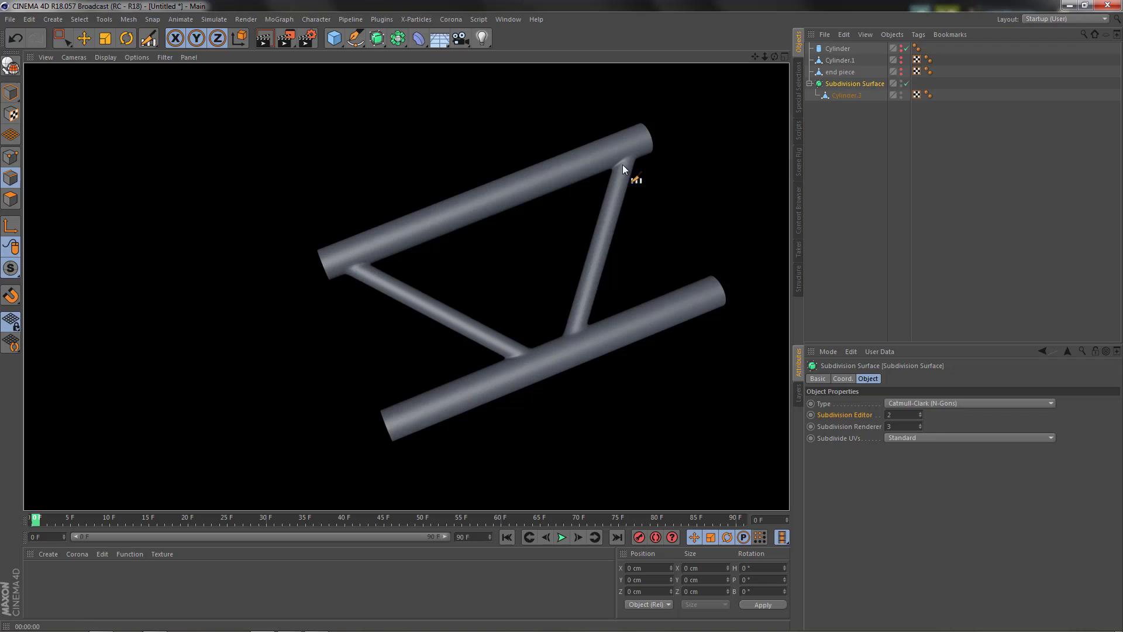
# Examine the truss mesh and its pipe joints from several angles and distances.
pyautogui.scroll(4, 441, 322)
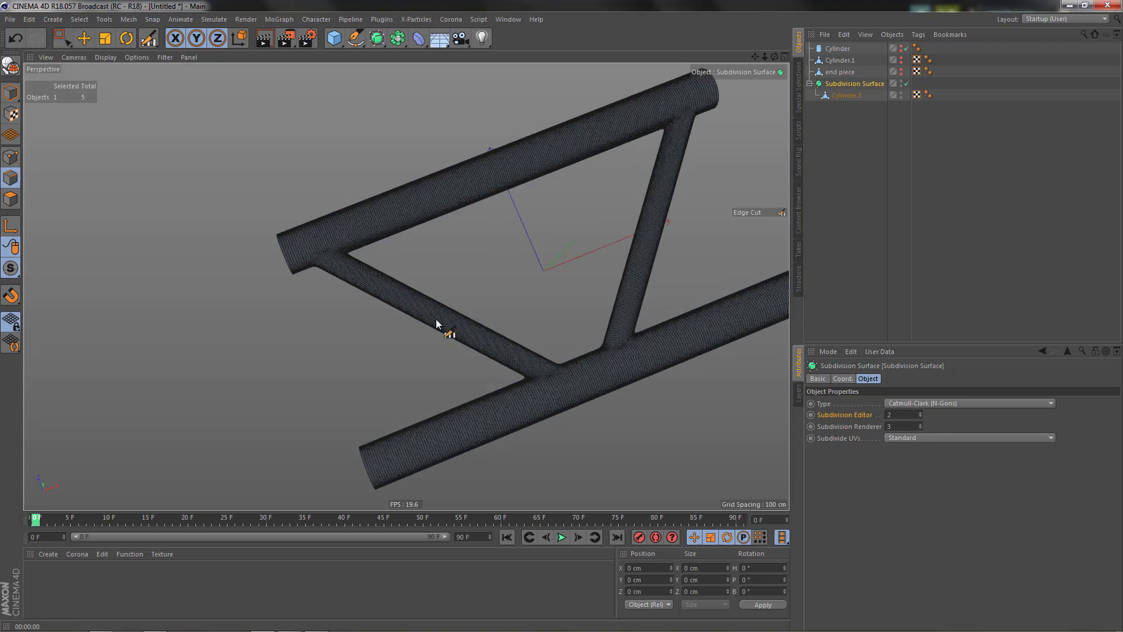
pyautogui.keyDown('alt'); pyautogui.moveTo(445, 373); pyautogui.dragTo(440, 290); pyautogui.keyUp('alt')
pyautogui.keyDown('alt'); pyautogui.moveTo(520, 284); pyautogui.dragTo(516, 358); pyautogui.keyUp('alt')
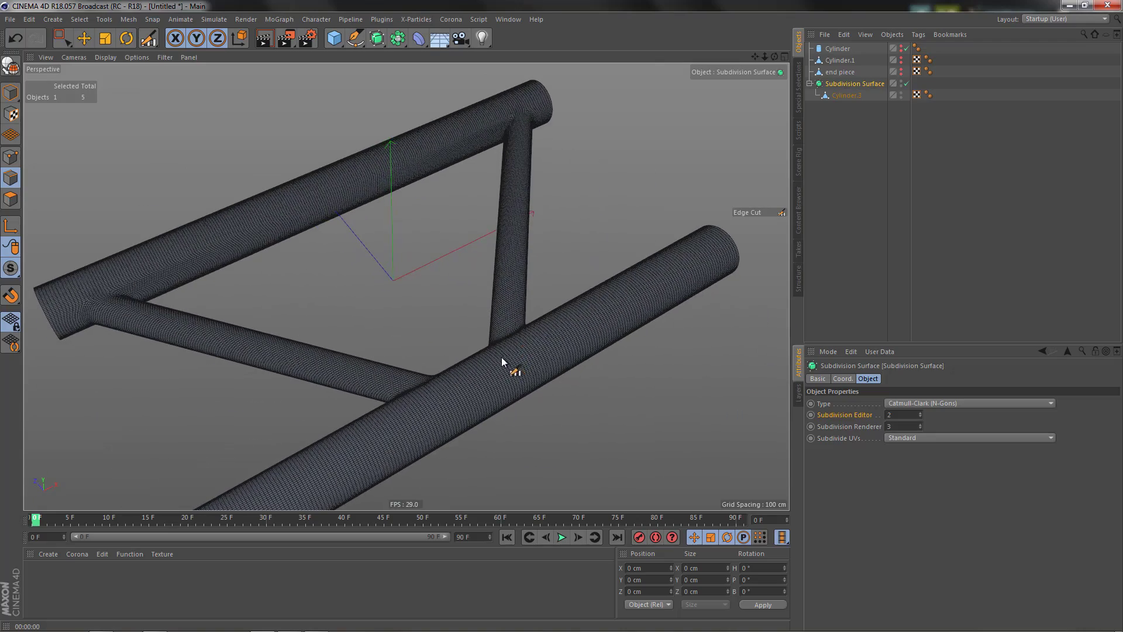
pyautogui.press('i')
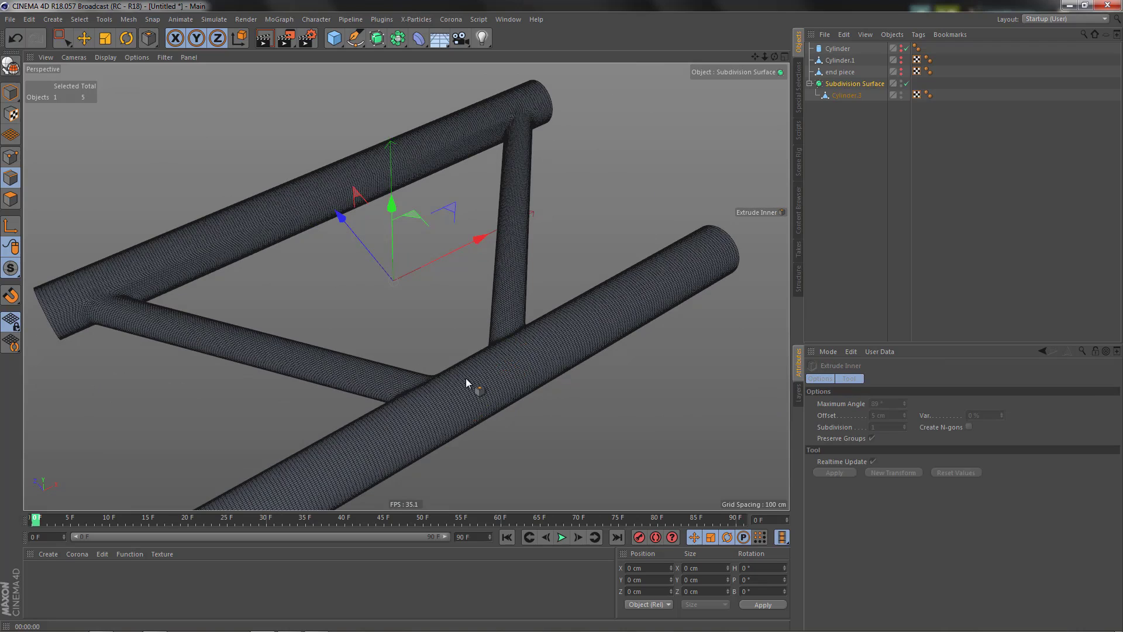
pyautogui.keyDown('alt'); pyautogui.moveTo(452, 403); pyautogui.dragTo(485, 380); pyautogui.keyUp('alt')
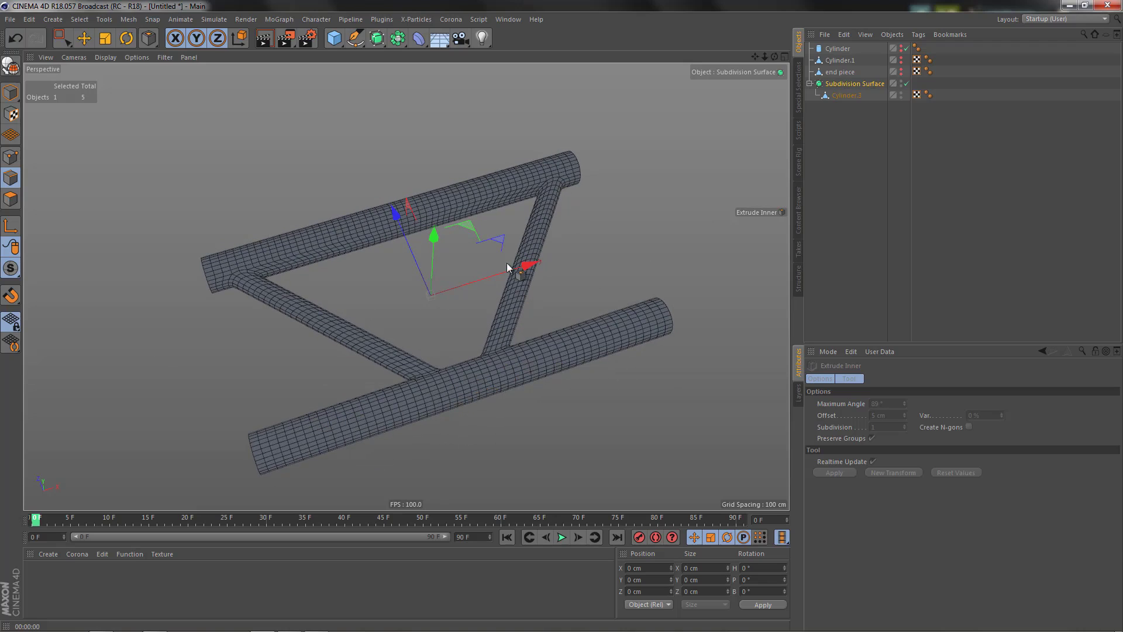
pyautogui.keyDown('alt'); pyautogui.moveTo(452, 364); pyautogui.dragTo(489, 378, button='middle'); pyautogui.keyUp('alt')
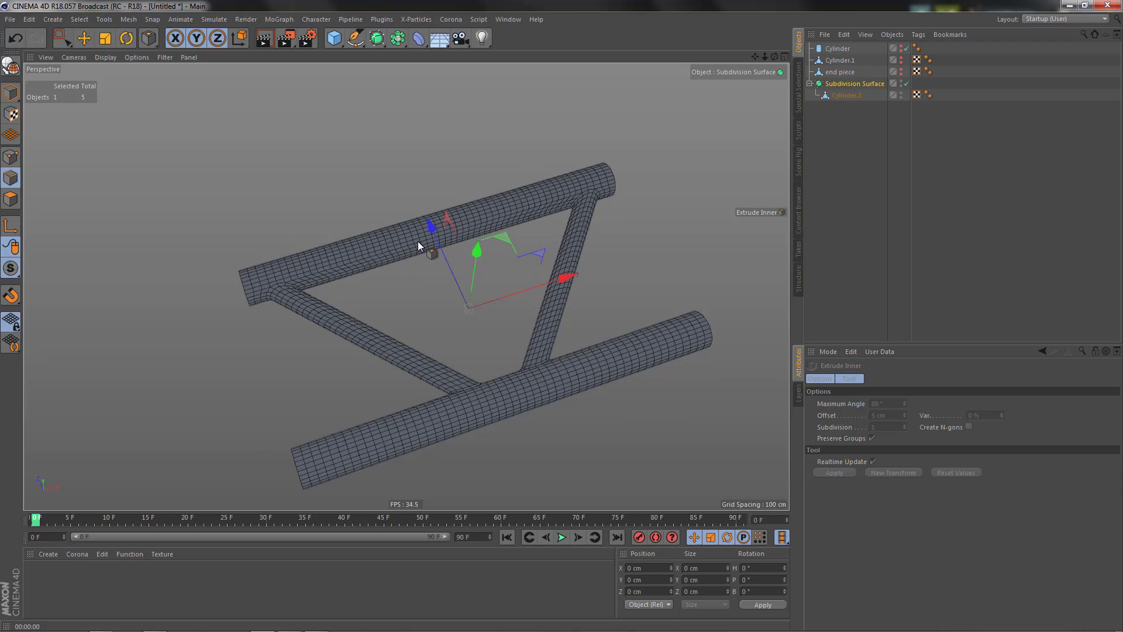
pyautogui.keyDown('alt'); pyautogui.moveTo(431, 243); pyautogui.dragTo(400, 318); pyautogui.keyUp('alt')
pyautogui.keyDown('alt'); pyautogui.moveTo(401, 319); pyautogui.dragTo(354, 315, button='middle'); pyautogui.keyUp('alt')
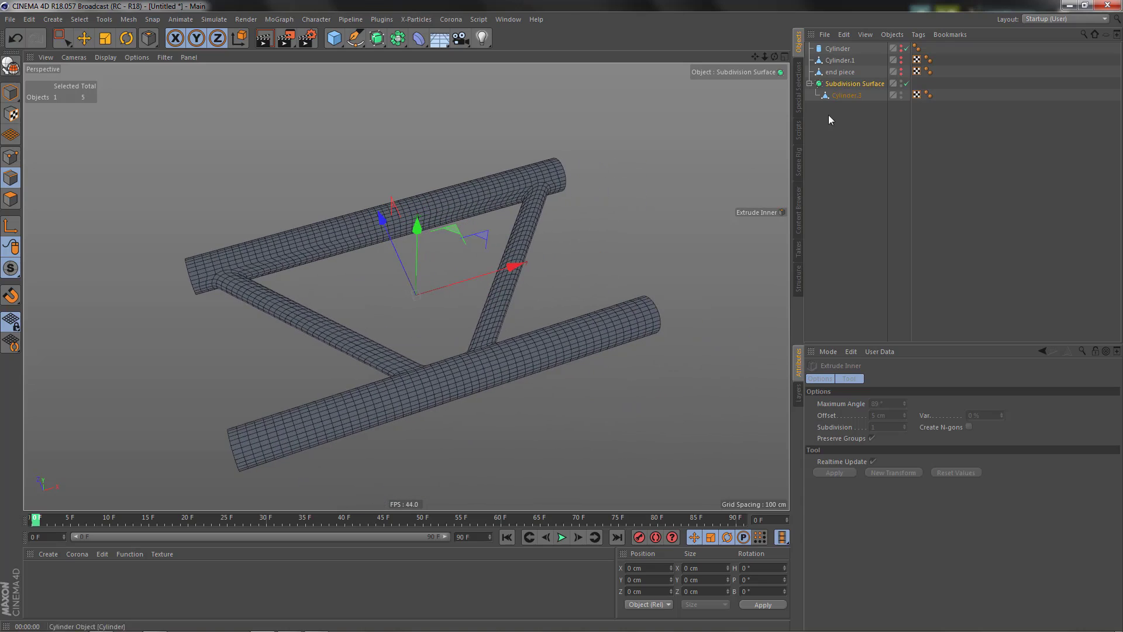
# Take the Cylinder.3 mesh out of the Subdivision Surface and change from edge mode to model mode.
pyautogui.moveTo(842, 96); pyautogui.dragTo(844, 113)
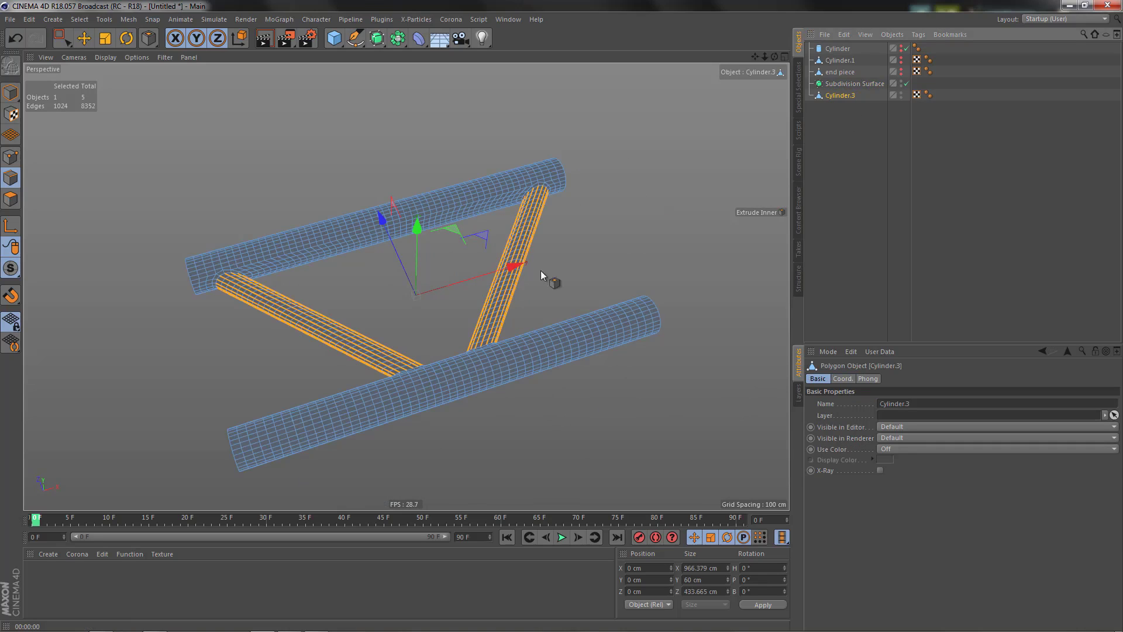
pyautogui.keyDown('alt'); pyautogui.moveTo(437, 305); pyautogui.dragTo(431, 314); pyautogui.keyUp('alt')
pyautogui.press('Return')
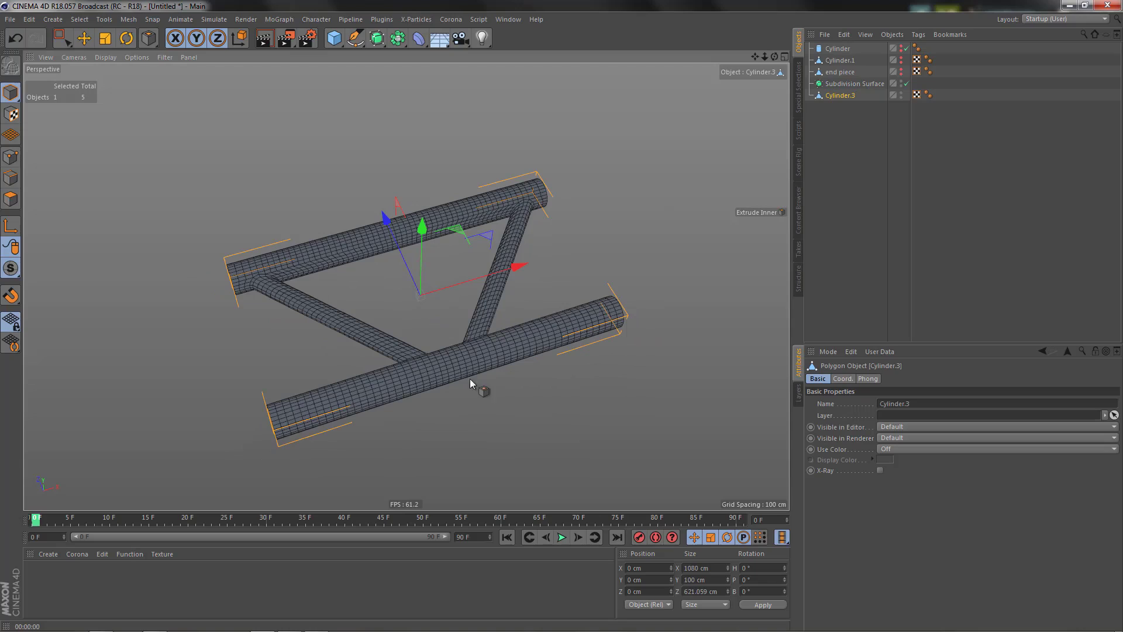
# Place the truss mesh under a linear Cloner and set its per-step X position to the segment length, 1080 cm.
pyautogui.click(720, 568)
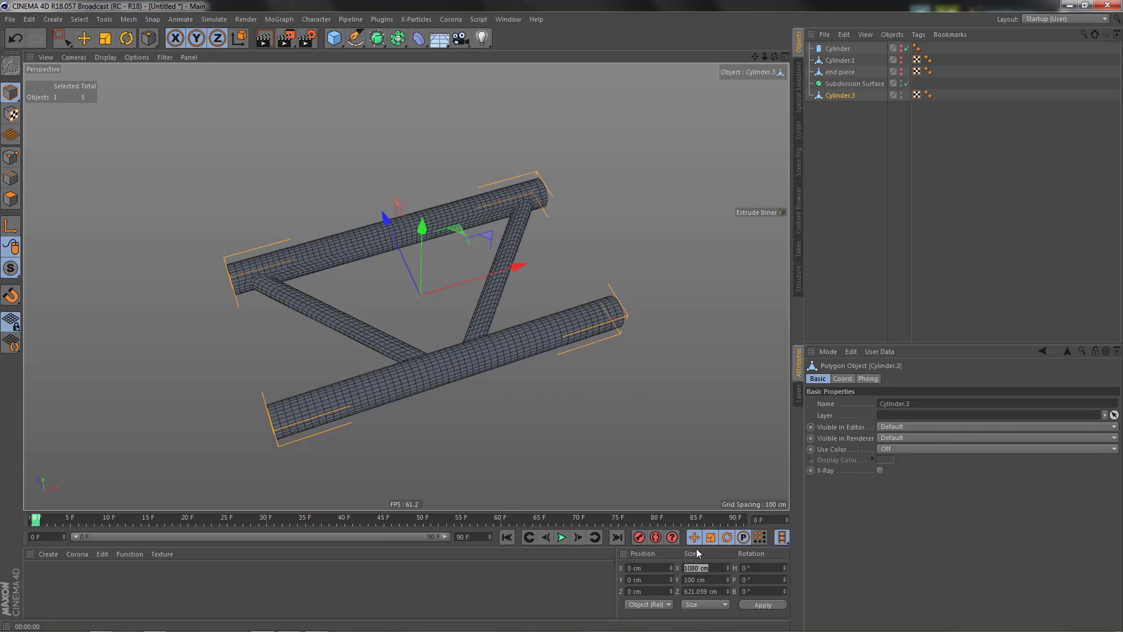
pyautogui.click(279, 19)
pyautogui.click(291, 147)
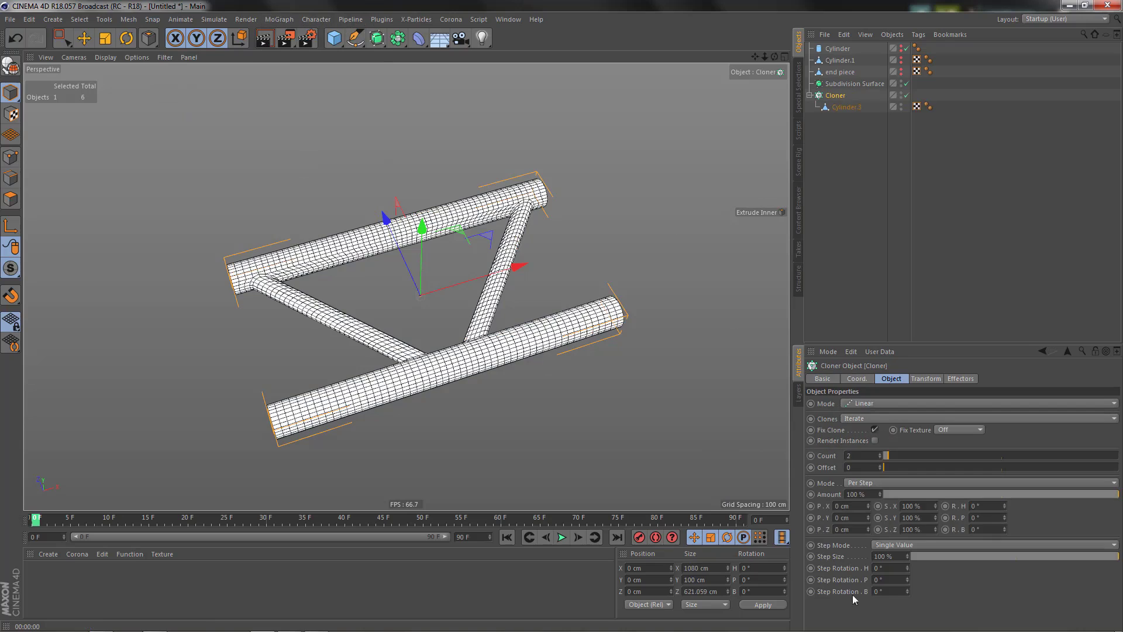
pyautogui.doubleClick(841, 506)
pyautogui.write('1080')
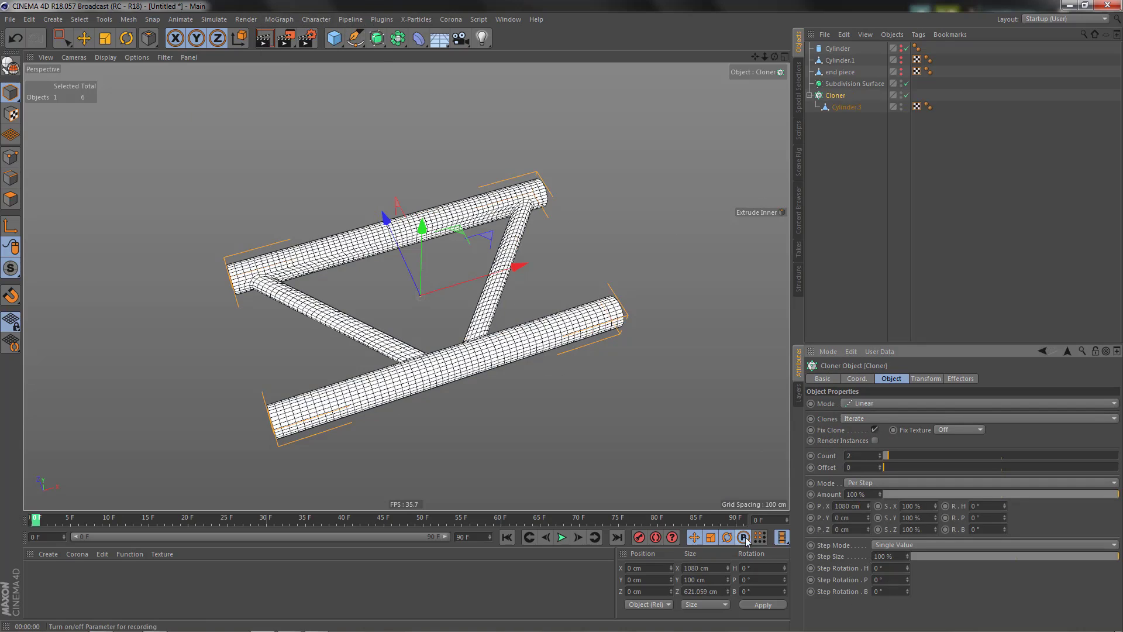
pyautogui.press('Return')
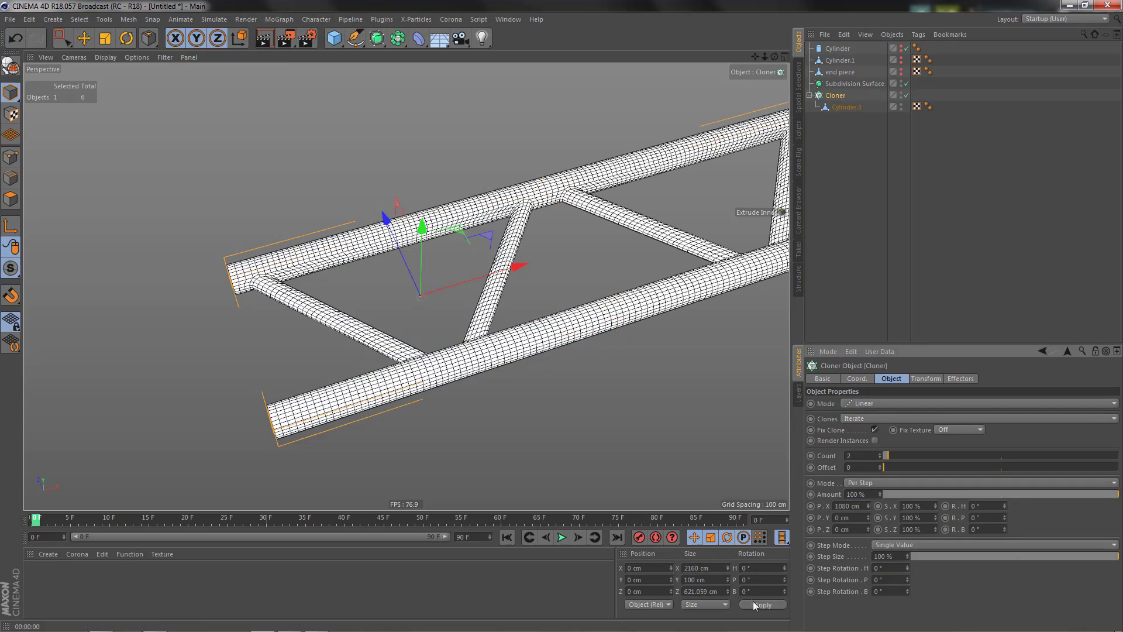
# Set the Cloner's count to 4 to lengthen the truss.
pyautogui.scroll(-5, 389, 375)
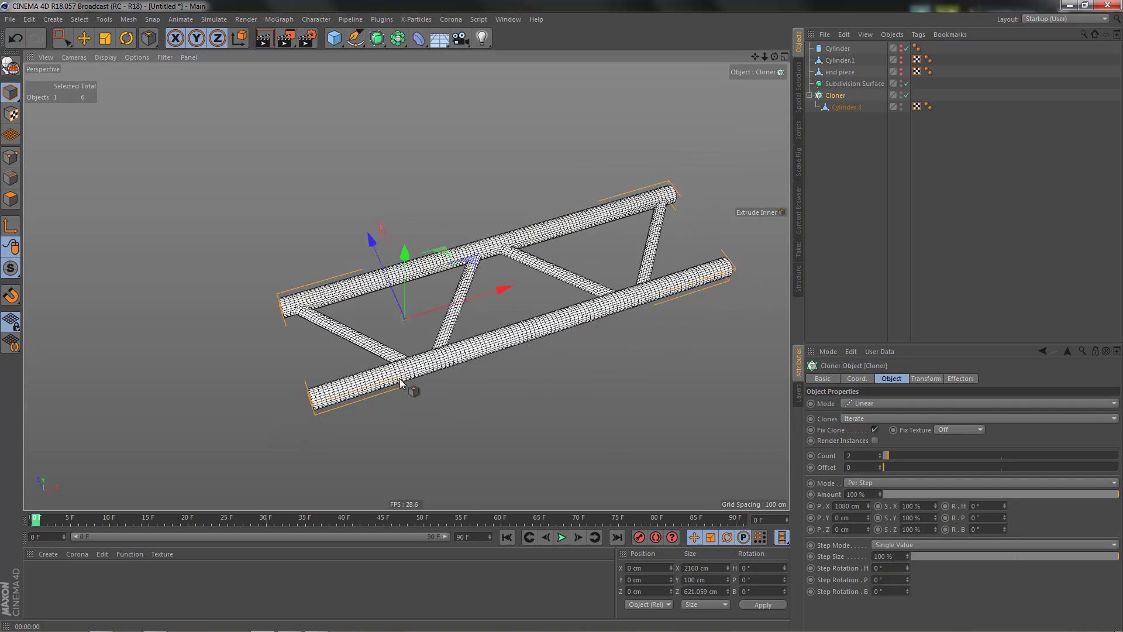
pyautogui.click(880, 454)
pyautogui.click(881, 454)
pyautogui.scroll(-3, 531, 373)
pyautogui.keyDown('alt'); pyautogui.moveTo(548, 314); pyautogui.dragTo(482, 329, button='middle'); pyautogui.keyUp('alt')
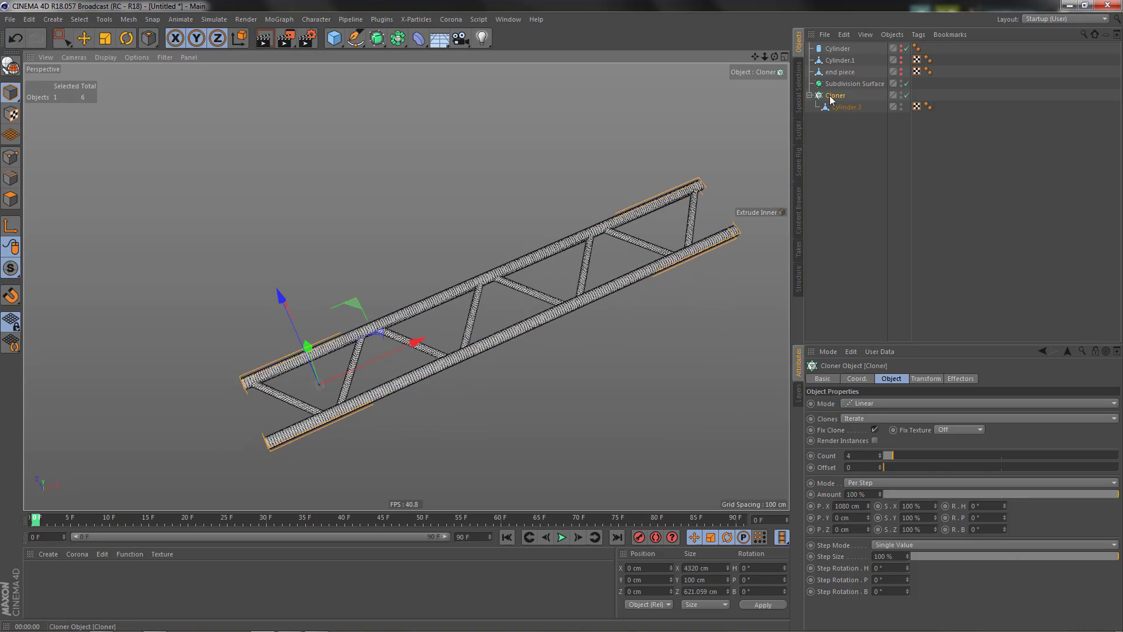
# Duplicate only the Cloner's truss mesh above the end piece and turn off the copy's editor and renderer visibility.
pyautogui.moveTo(840, 113); pyautogui.dragTo(841, 72)
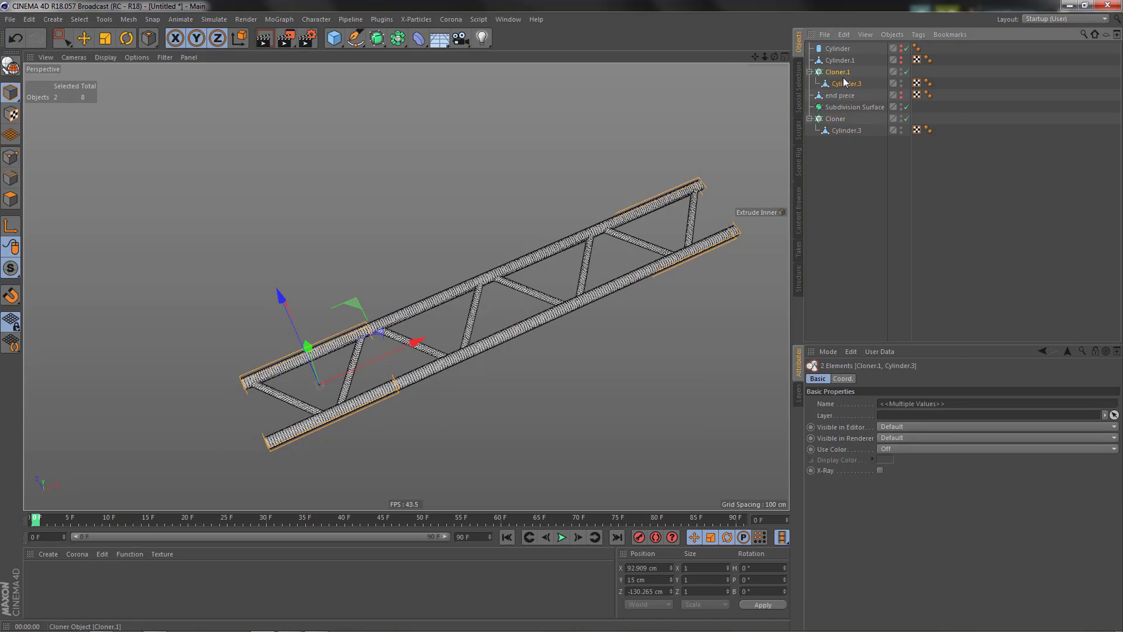
pyautogui.hotkey('ctrl', 'z')
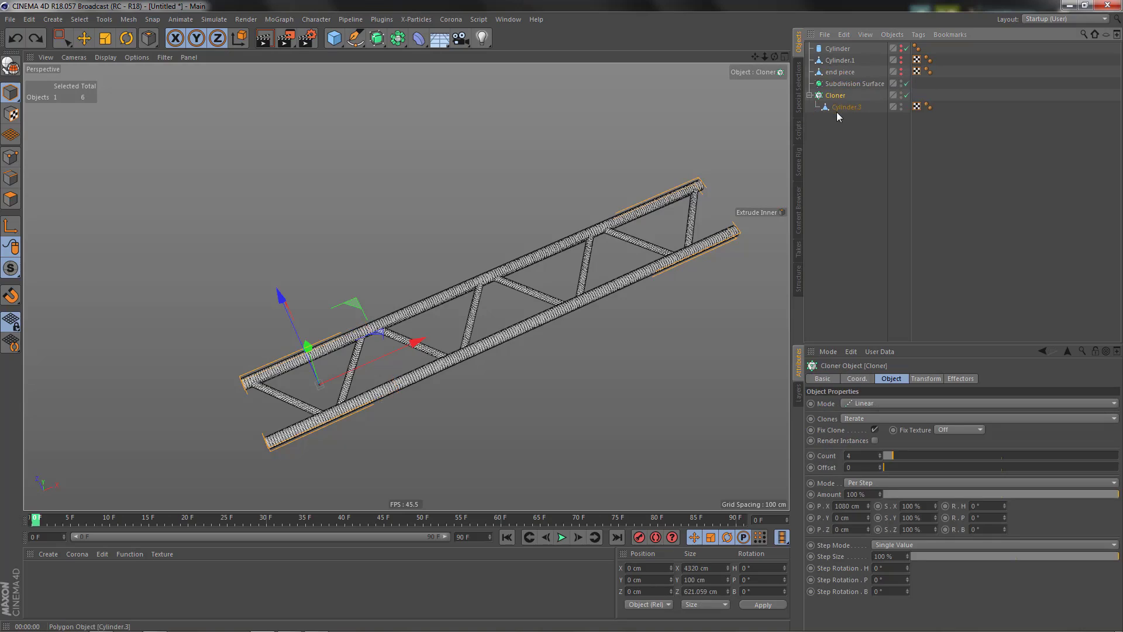
pyautogui.keyDown('ctrl'); pyautogui.moveTo(842, 70); pyautogui.dragTo(834, 66); pyautogui.keyUp('ctrl')
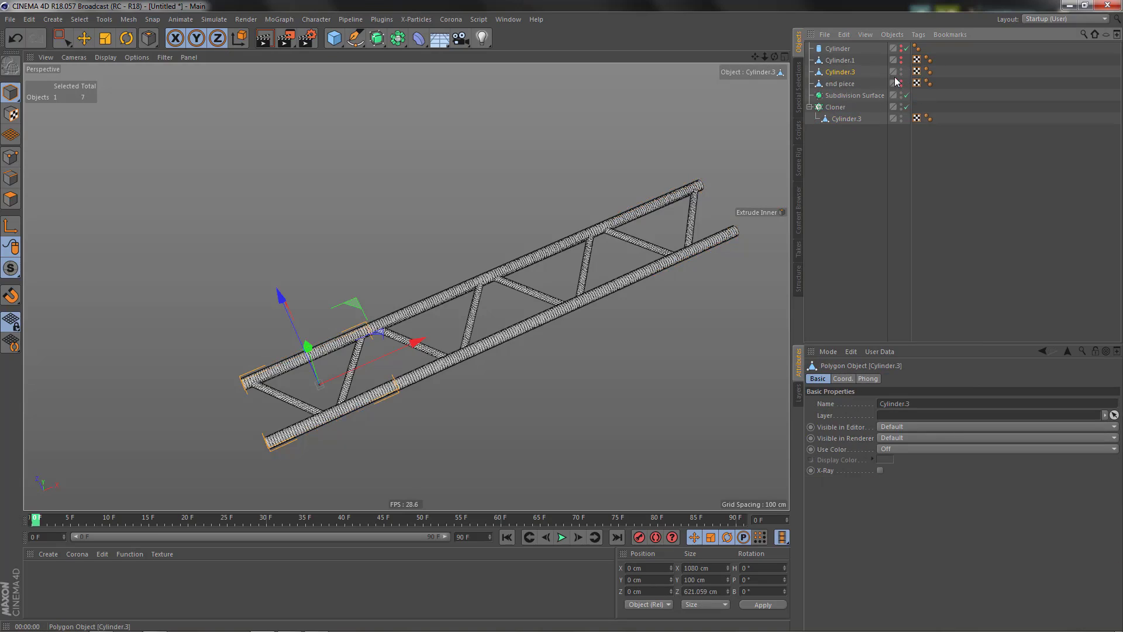
# Place the Cloner under a Connect object.
pyautogui.click(835, 107)
pyautogui.keyDown('alt'); pyautogui.moveTo(405, 44); pyautogui.dragTo(545, 76); pyautogui.keyUp('alt')
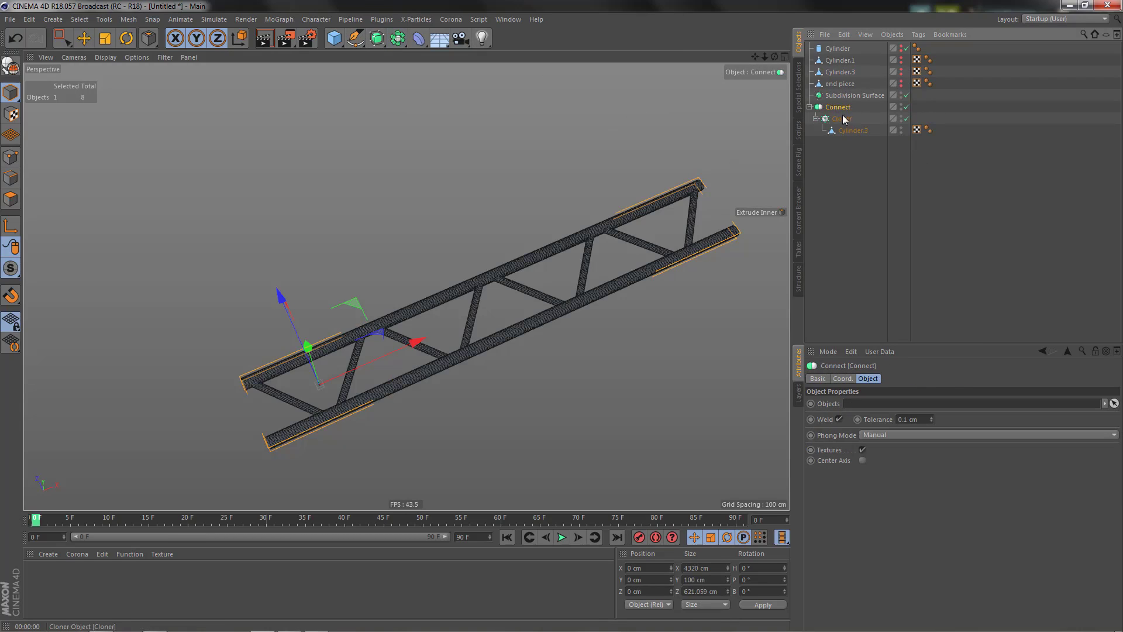
# Make the Connect object an editable mesh and place a visible copy of the end piece beneath it in the object list.
pyautogui.press('c')
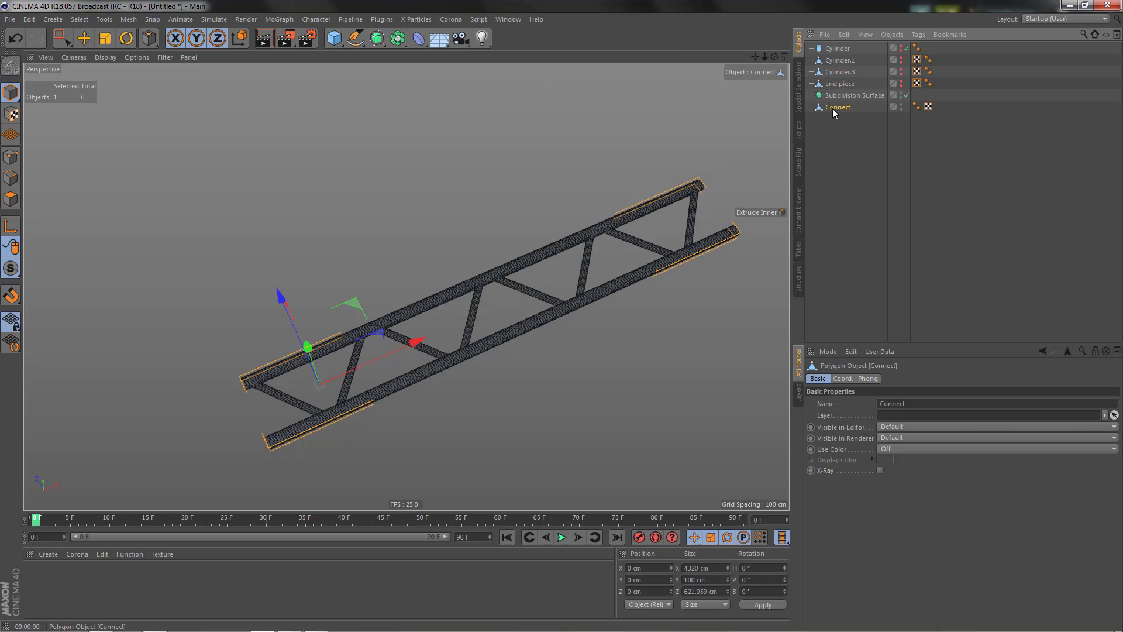
pyautogui.keyDown('alt'); pyautogui.moveTo(601, 250); pyautogui.dragTo(531, 275); pyautogui.keyUp('alt')
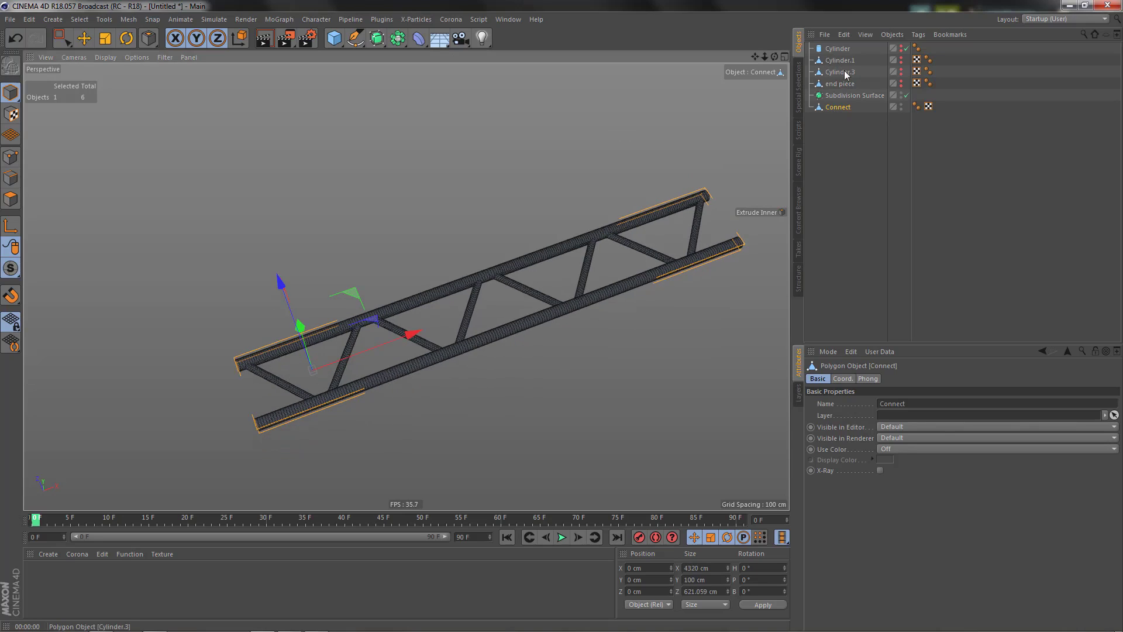
pyautogui.keyDown('ctrl'); pyautogui.moveTo(842, 80); pyautogui.dragTo(843, 140); pyautogui.keyUp('ctrl')
pyautogui.keyDown('ctrl'); pyautogui.click(901, 118); pyautogui.keyUp('ctrl')
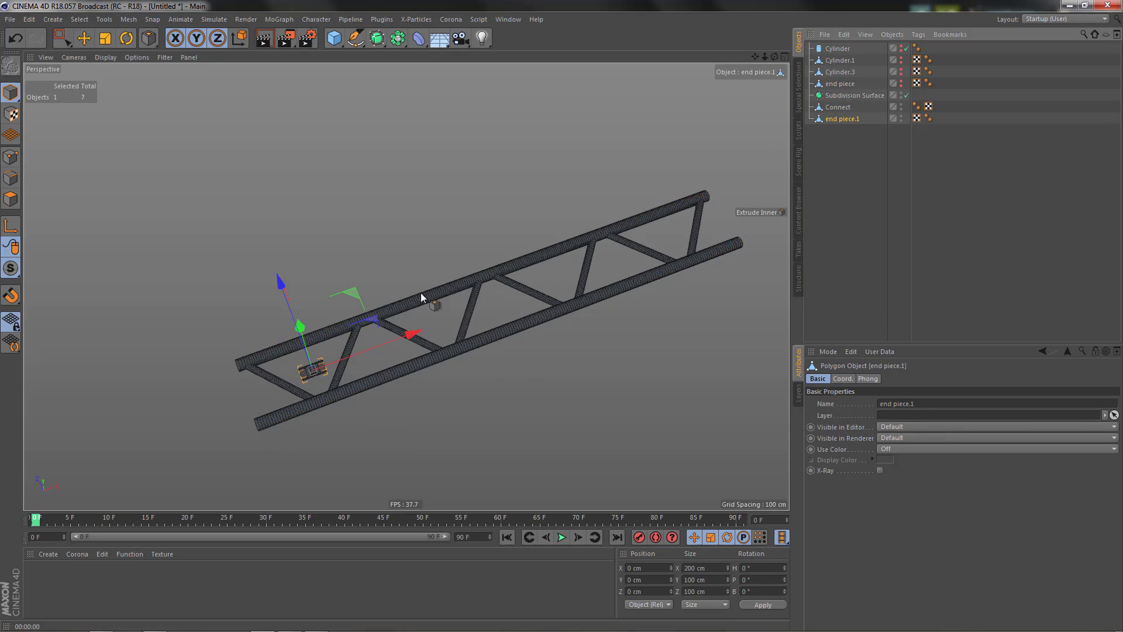
# Move the end piece copy along X out past the truss's open end, to about -760 cm.
pyautogui.scroll(2, 381, 299)
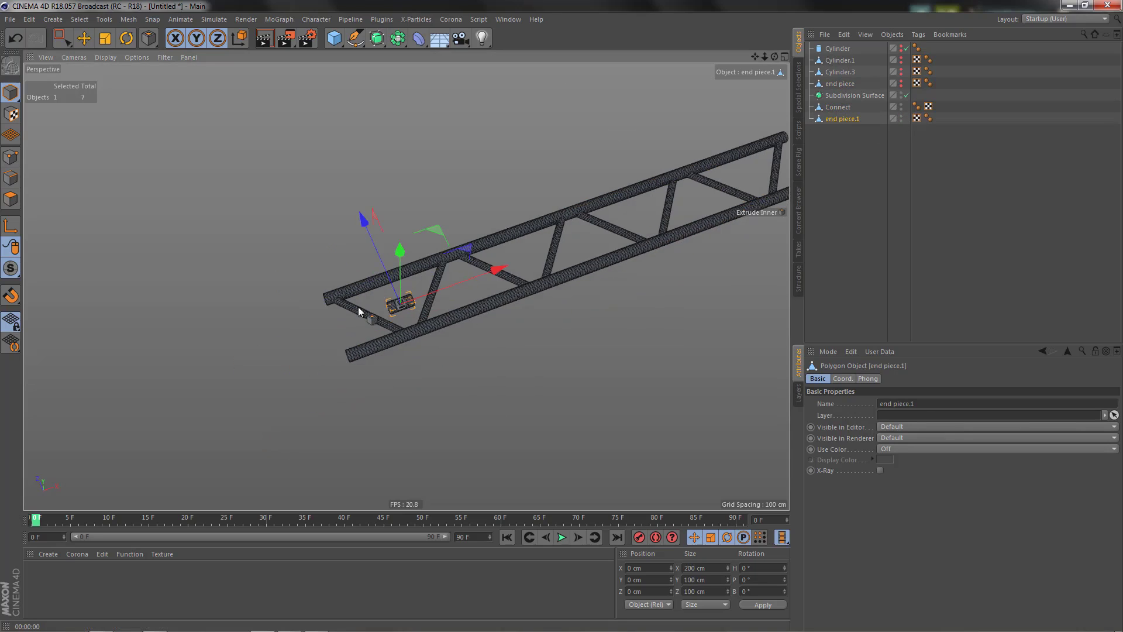
pyautogui.scroll(3, 358, 307)
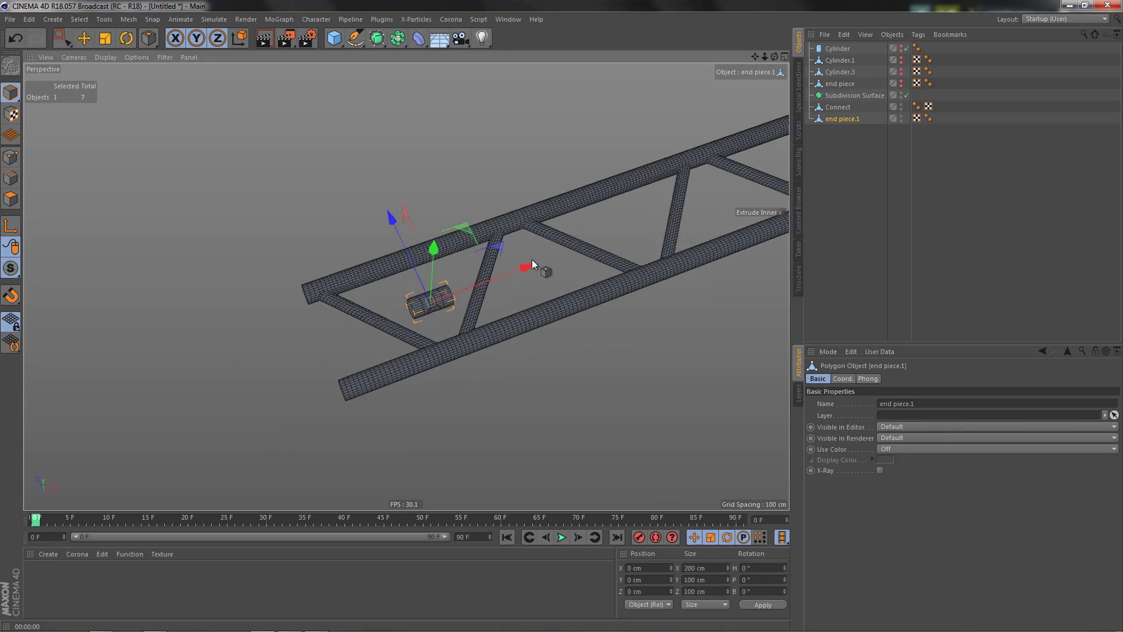
pyautogui.press('r')
pyautogui.press('e')
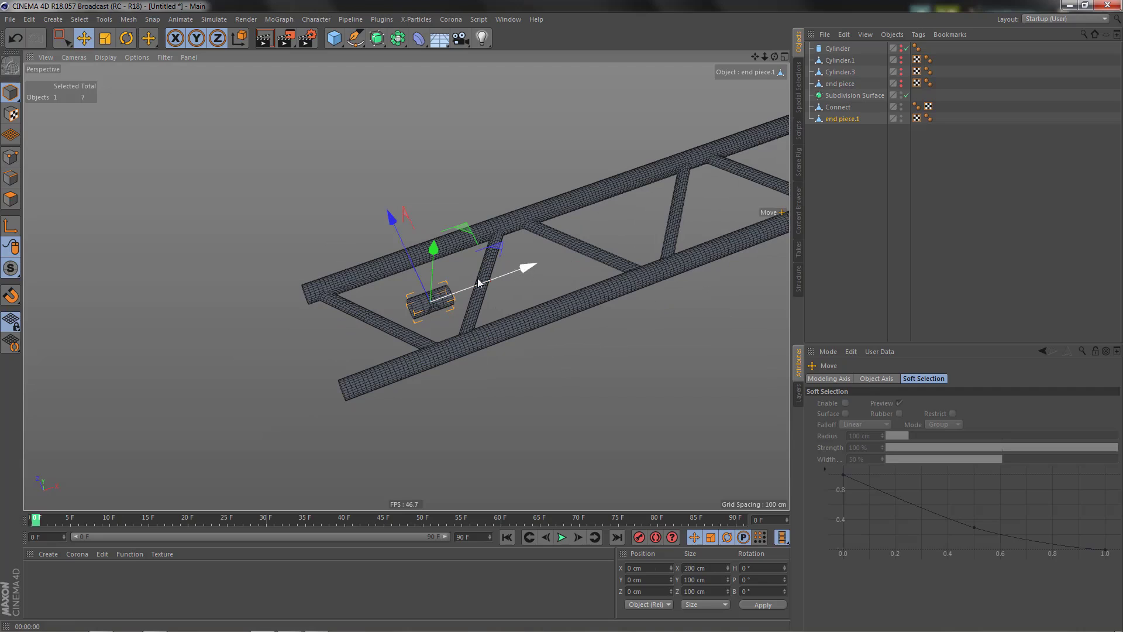
pyautogui.moveTo(510, 275); pyautogui.dragTo(374, 322)
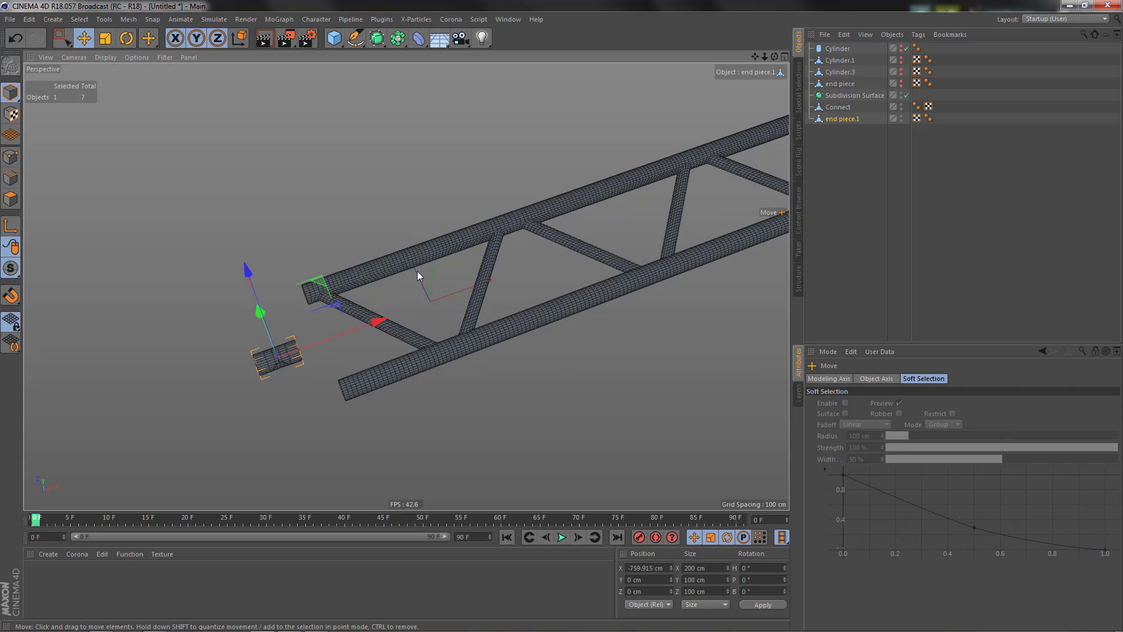
# In the top view, shift the end piece copy's axis to the centre of the end facing the truss.
pyautogui.press('F2')
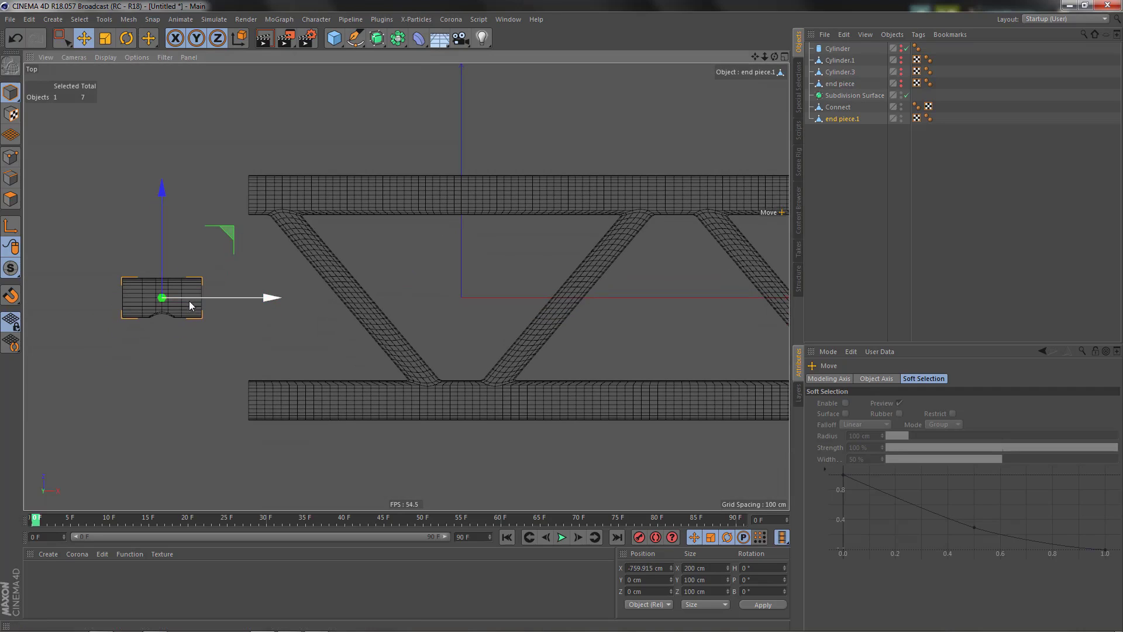
pyautogui.hotkey('shift', 'a')
pyautogui.click(686, 340)
pyautogui.click(781, 180)
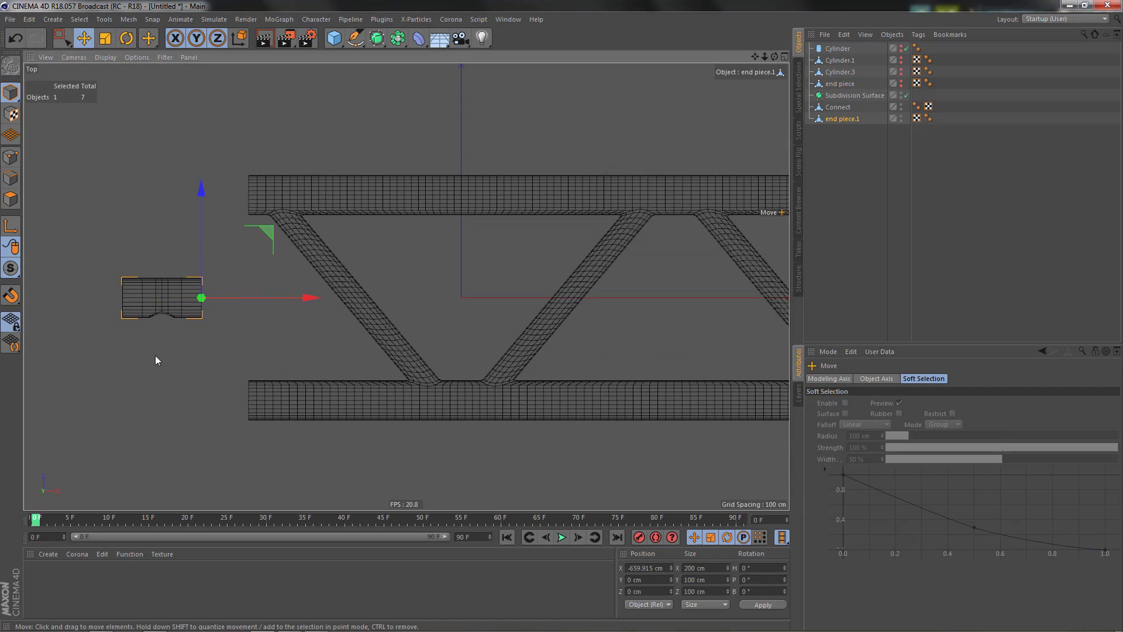
# Snap the end piece copy flush onto the upper chord's end at X -540 cm, Z 260.53 cm.
pyautogui.scroll(6, 213, 409)
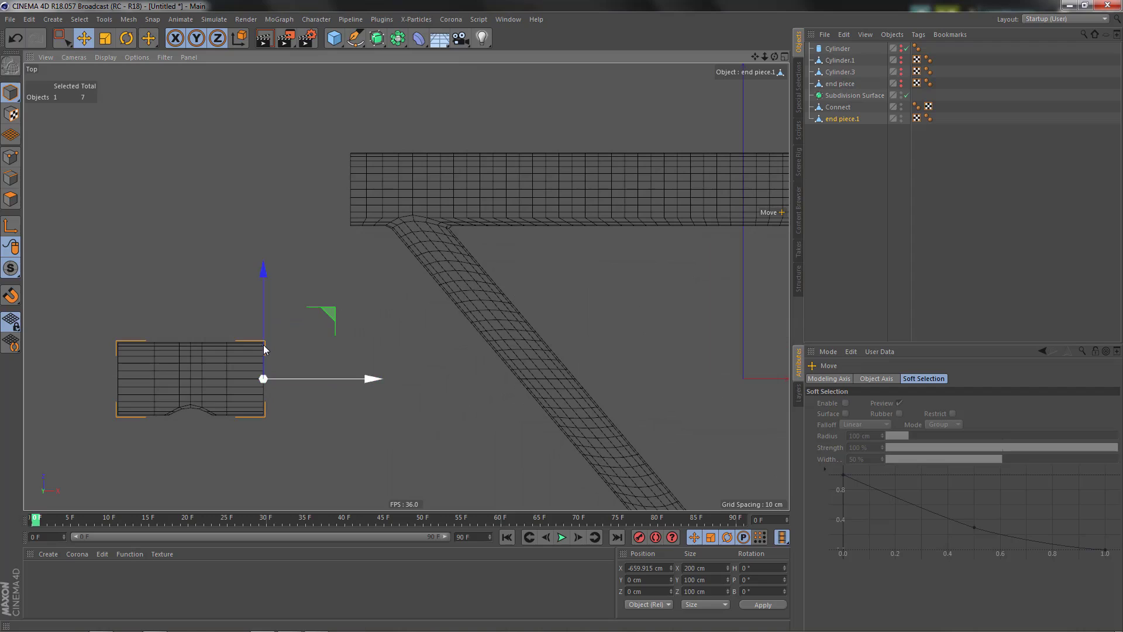
pyautogui.moveTo(264, 380); pyautogui.dragTo(358, 189)
pyautogui.scroll(2, 370, 184)
pyautogui.scroll(2, 369, 185)
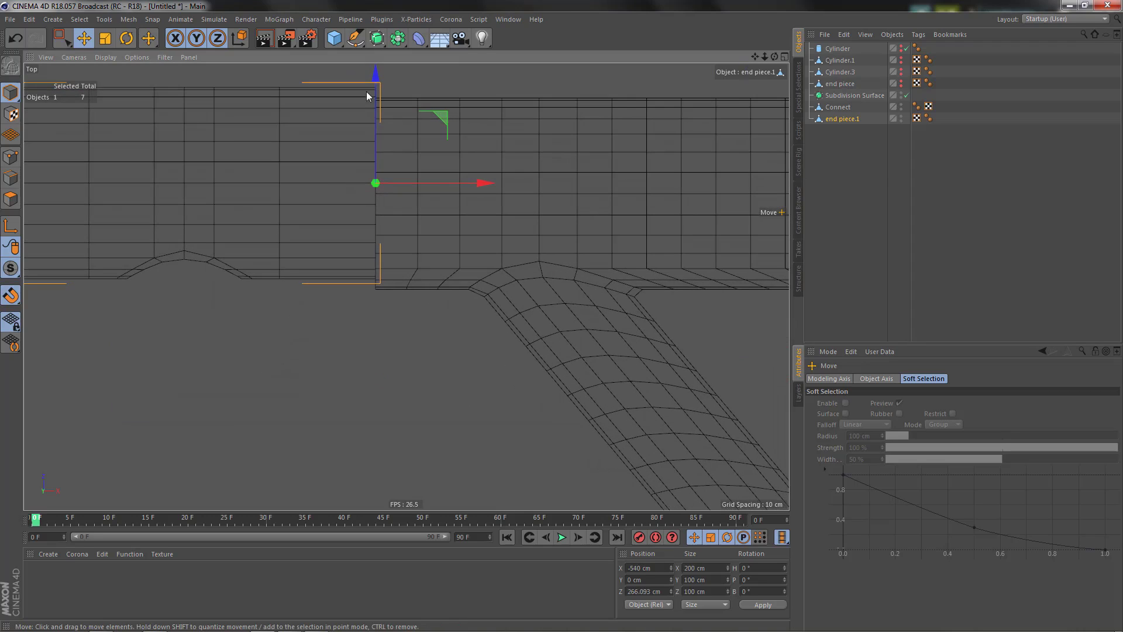
pyautogui.moveTo(375, 75); pyautogui.dragTo(376, 89)
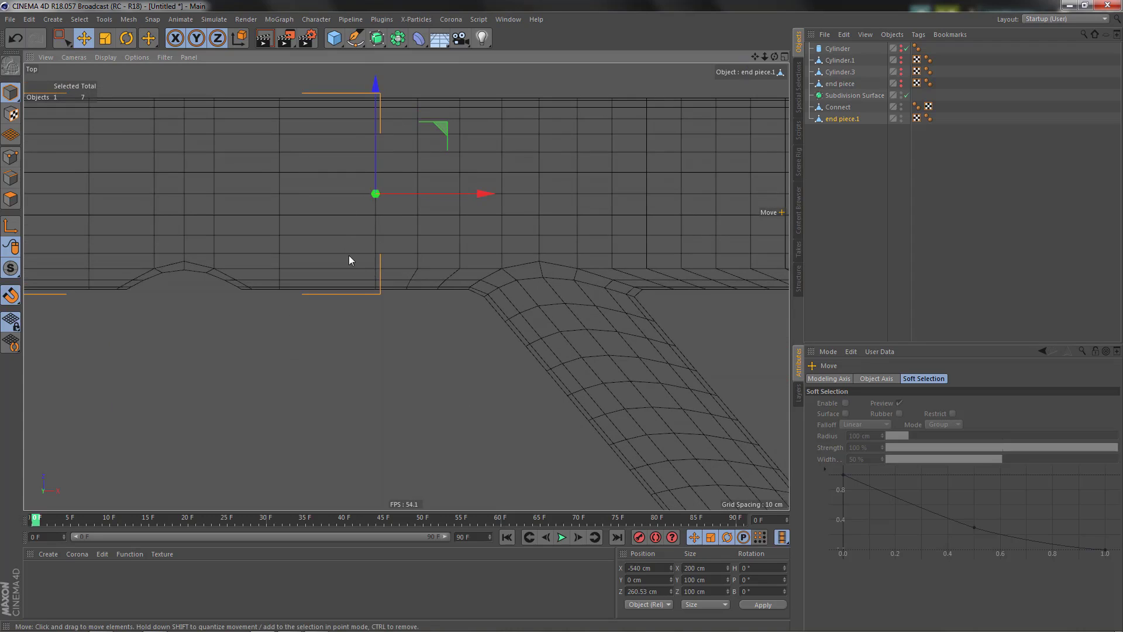
pyautogui.scroll(-4, 350, 258)
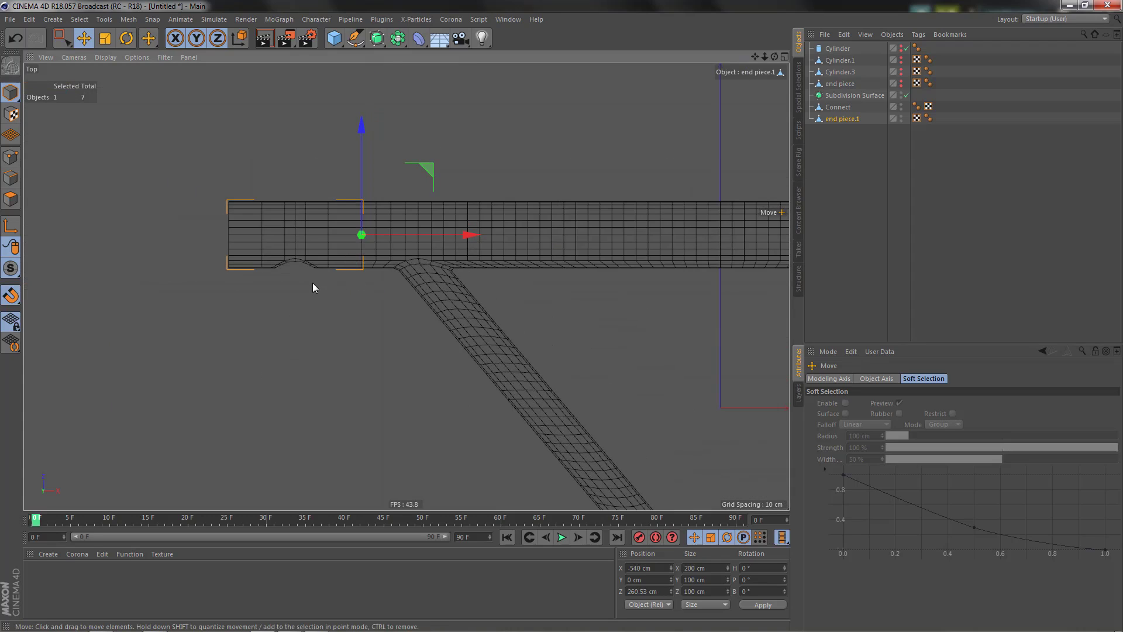
# Extrude the end piece's opening edge loop towards the lower chord into a short stub pipe and flatten its end to 0 cm in Z.
pyautogui.press('Return')
pyautogui.scroll(4, 293, 268)
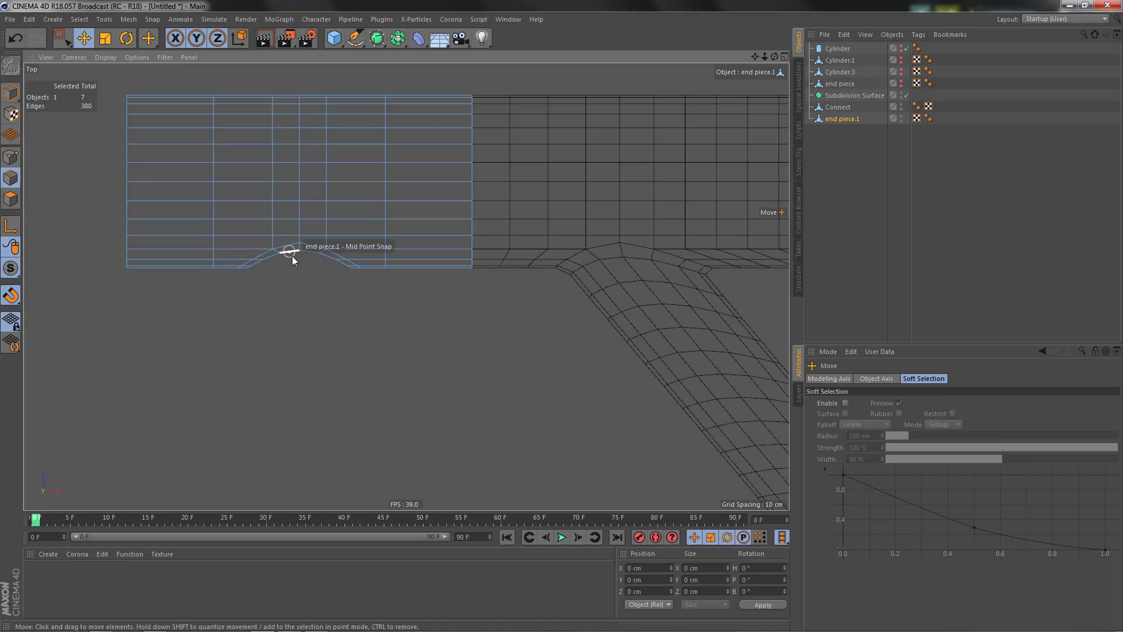
pyautogui.doubleClick(294, 254)
pyautogui.keyDown('ctrl'); pyautogui.moveTo(300, 153); pyautogui.dragTo(301, 307); pyautogui.keyUp('ctrl')
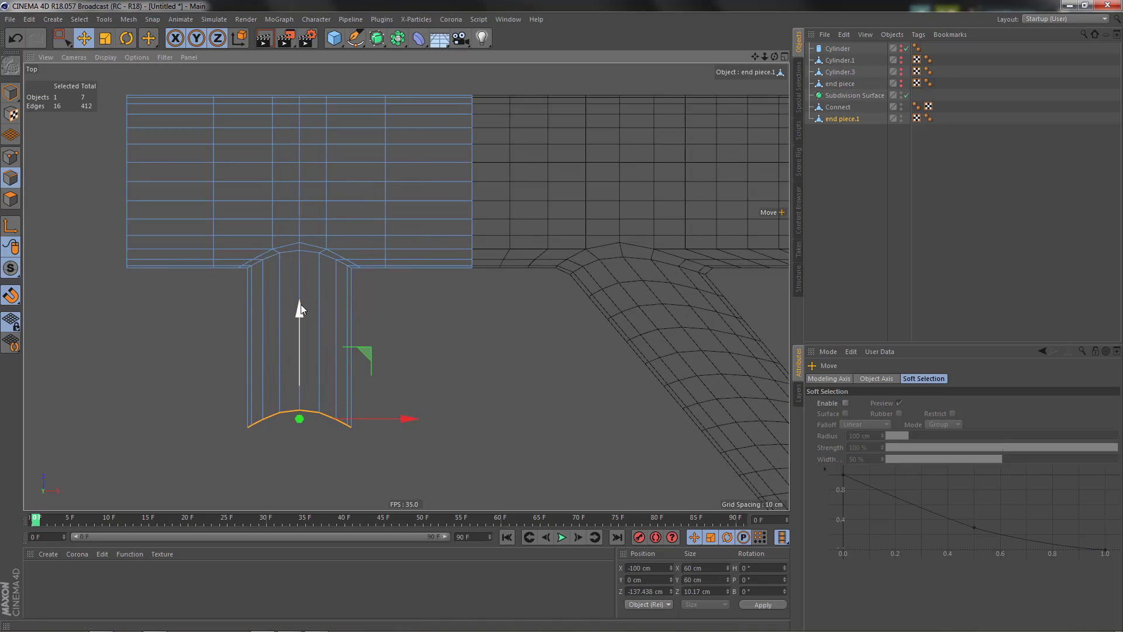
pyautogui.press('t')
pyautogui.moveTo(300, 317); pyautogui.dragTo(287, 423)
pyautogui.scroll(-5, 349, 331)
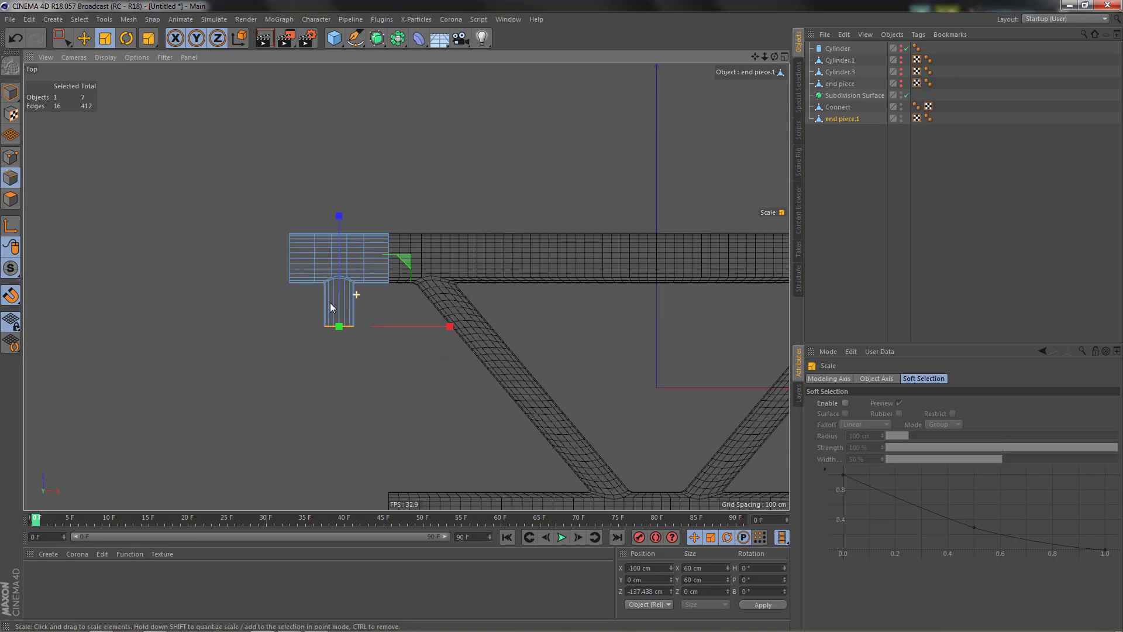
# Duplicate the end piece with its stub pipe and return to object mode.
pyautogui.click(9, 293)
pyautogui.keyDown('alt'); pyautogui.moveTo(464, 251); pyautogui.dragTo(449, 189, button='middle'); pyautogui.keyUp('alt')
pyautogui.scroll(-2, 451, 191)
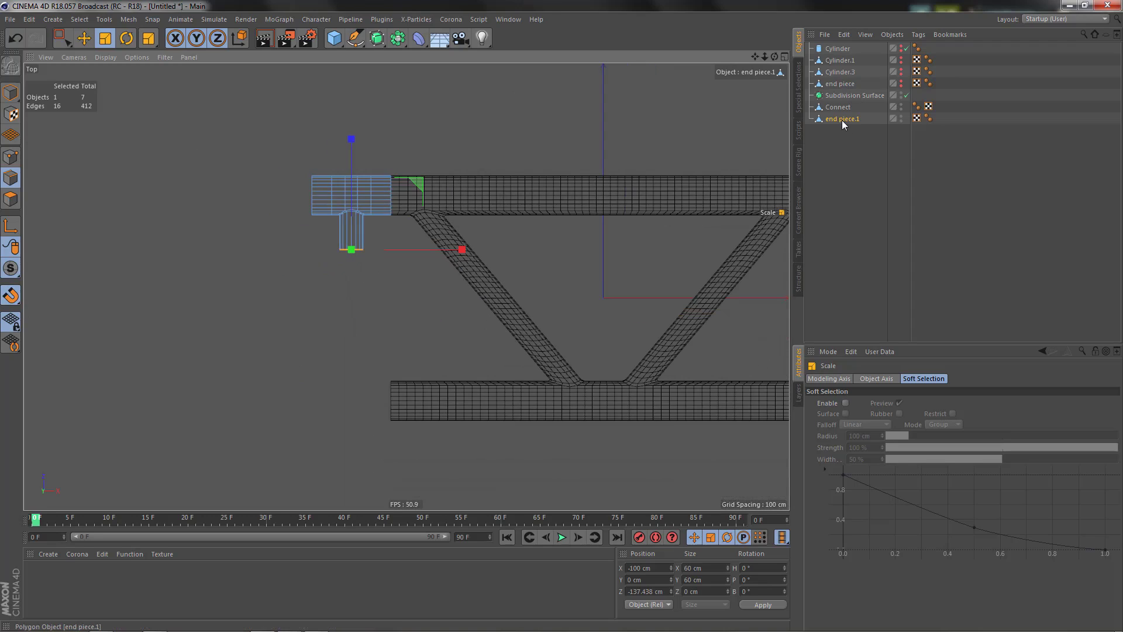
pyautogui.keyDown('ctrl'); pyautogui.moveTo(842, 121); pyautogui.dragTo(838, 140); pyautogui.keyUp('ctrl')
pyautogui.press('Return')
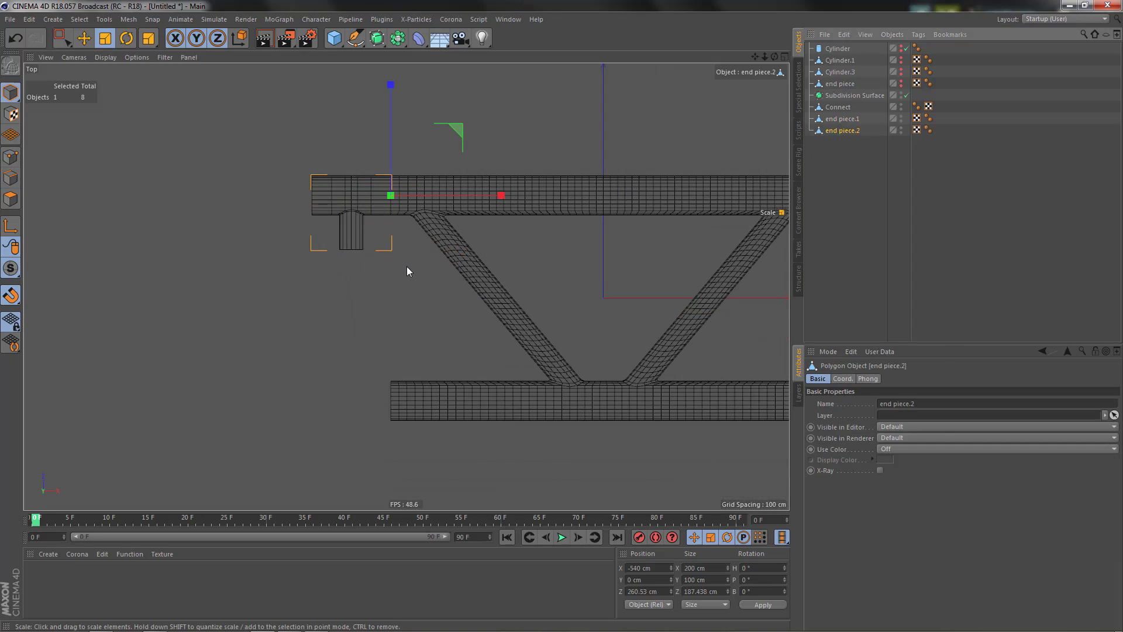
# Rotate the duplicate end piece 180° in pitch and snap it onto the lower chord's end at Z -260.53 cm.
pyautogui.press('r')
pyautogui.moveTo(381, 264); pyautogui.dragTo(328, 409)
pyautogui.press('e')
pyautogui.moveTo(384, 297); pyautogui.dragTo(368, 507)
pyautogui.scroll(5, 416, 417)
pyautogui.scroll(-5, 447, 416)
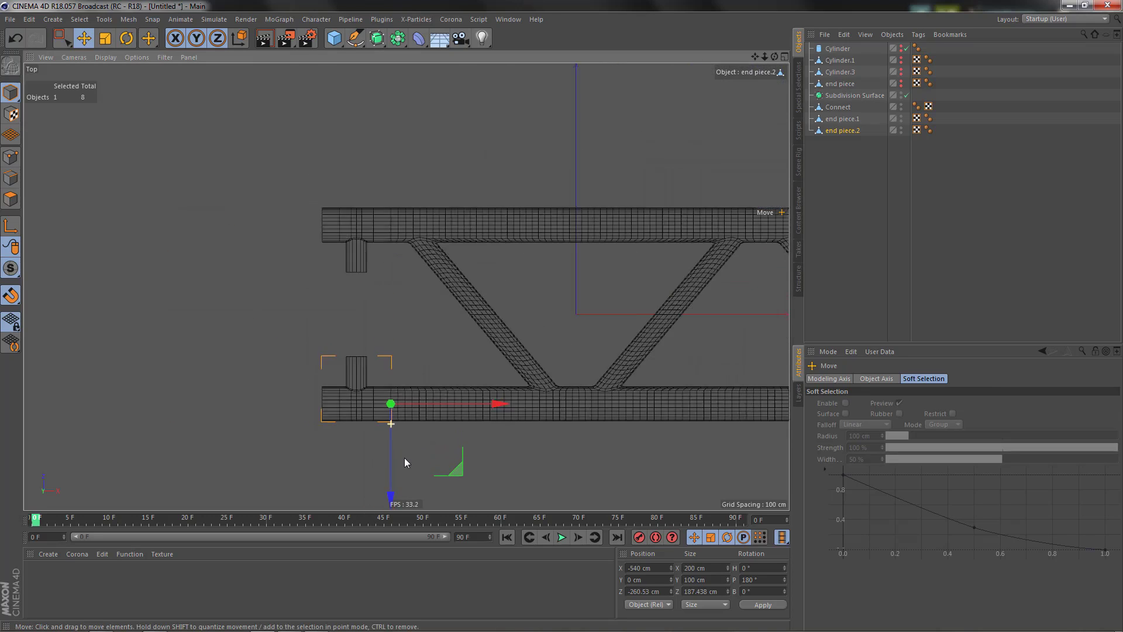
# Merge the truss mesh and both end pieces into one object with Connect Objects + Delete.
pyautogui.click(839, 108)
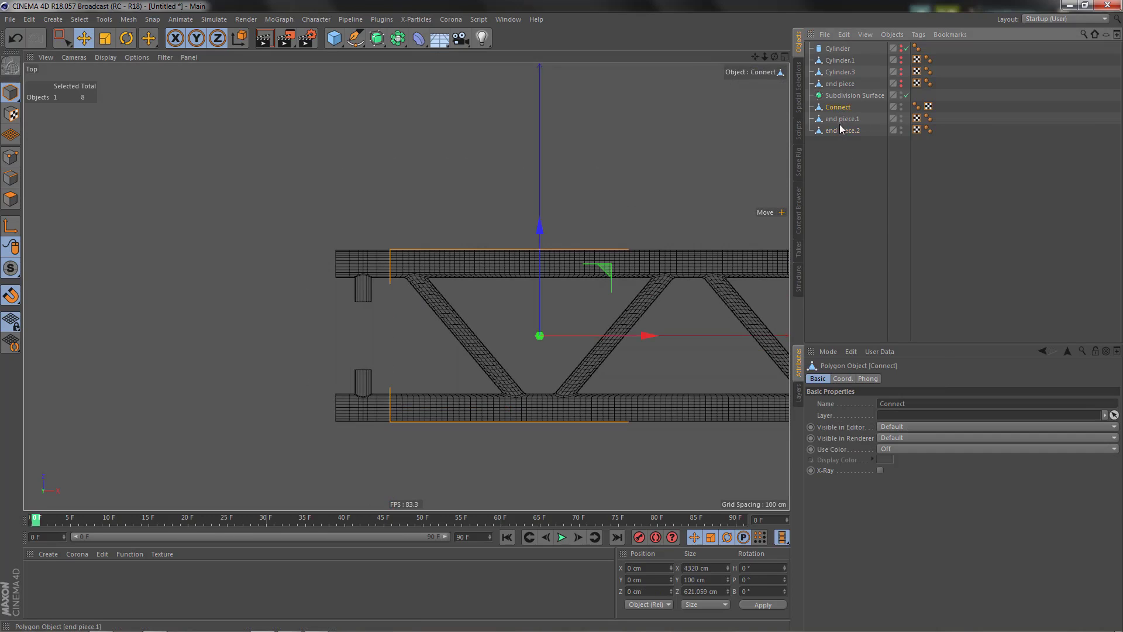
pyautogui.keyDown('shift'); pyautogui.click(841, 130); pyautogui.keyUp('shift')
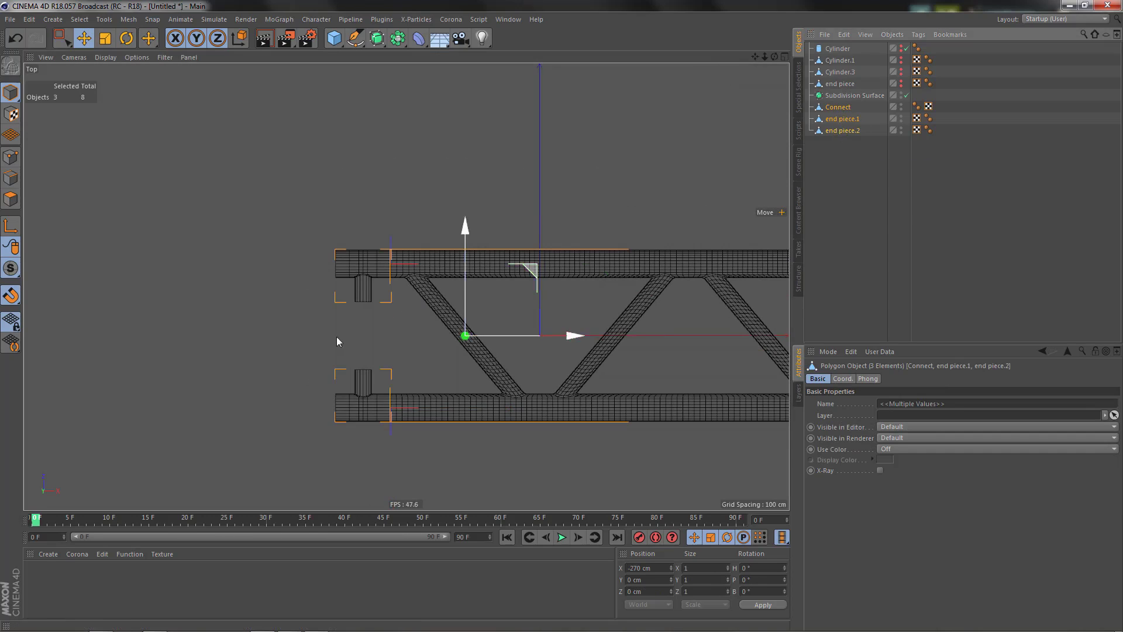
pyautogui.scroll(-3, 274, 360)
pyautogui.keyDown('alt'); pyautogui.moveTo(274, 361); pyautogui.dragTo(356, 353, button='middle'); pyautogui.keyUp('alt')
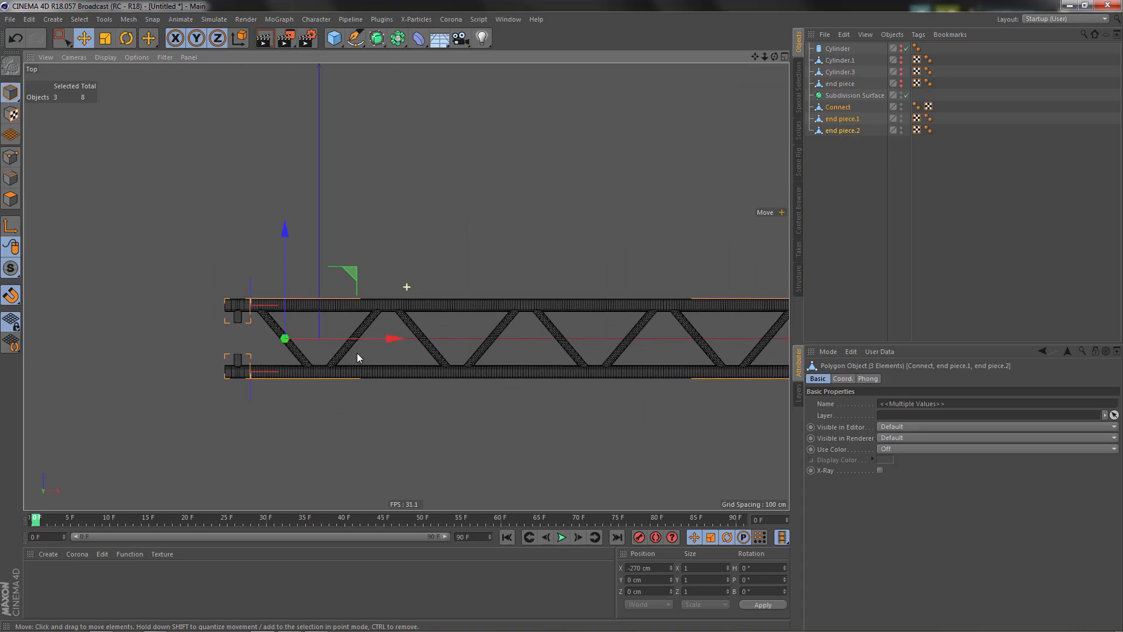
pyautogui.rightClick(842, 119)
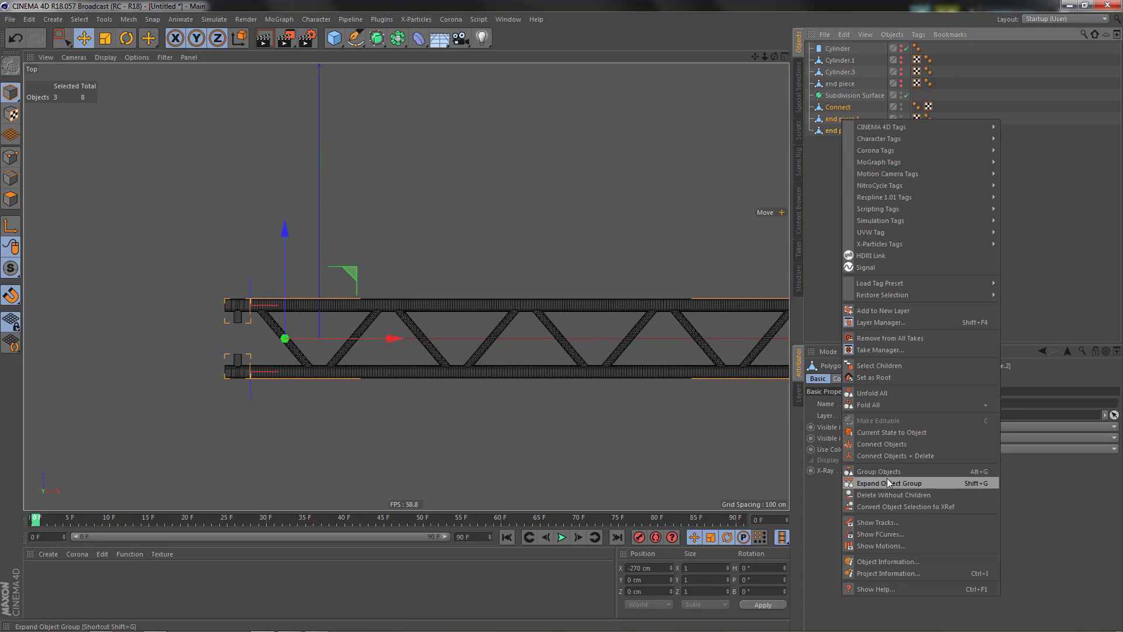
pyautogui.click(897, 455)
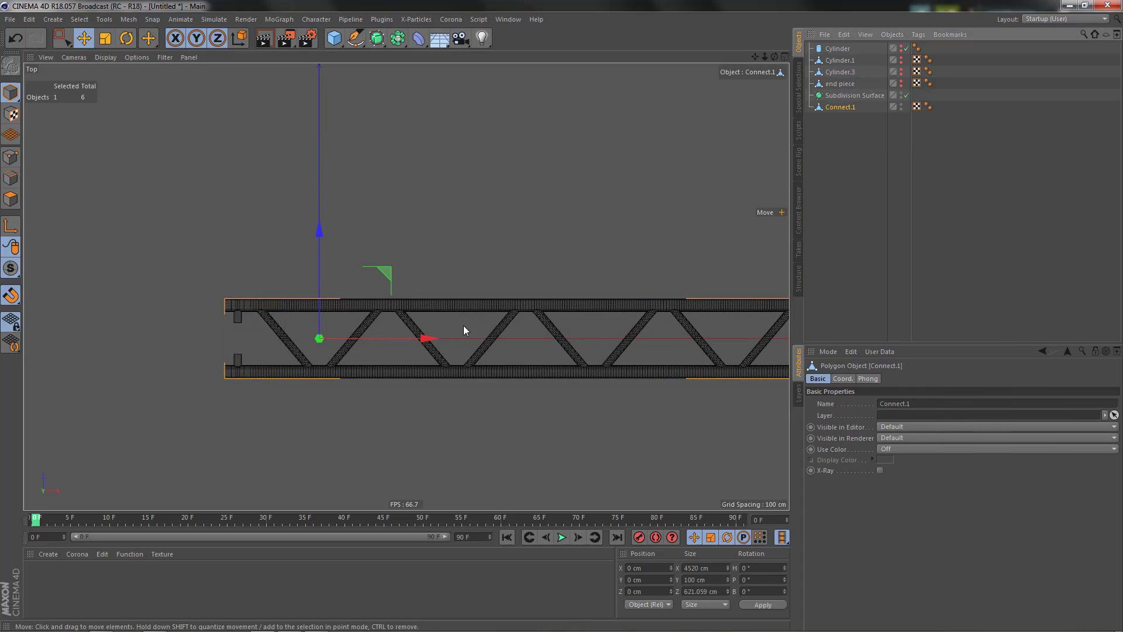
# Dissolve five surplus edge loops on the upper chord: one outside the stub pipe and four between it and the first brace.
pyautogui.scroll(5, 234, 325)
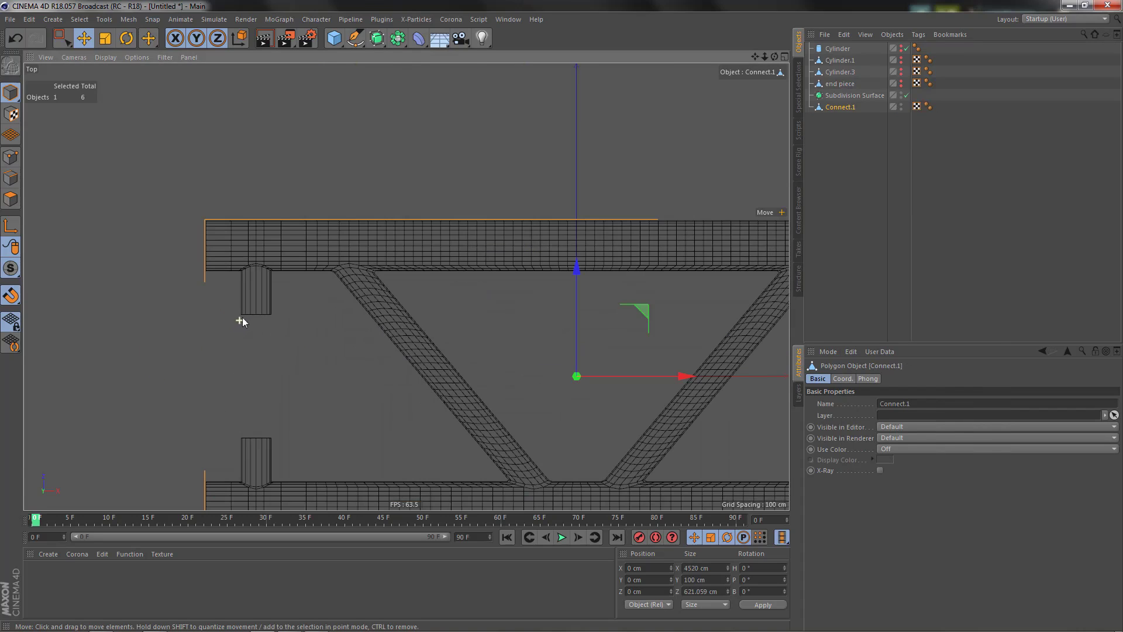
pyautogui.keyDown('alt'); pyautogui.moveTo(295, 262); pyautogui.dragTo(398, 295, button='middle'); pyautogui.keyUp('alt')
pyautogui.keyDown('alt'); pyautogui.moveTo(369, 280); pyautogui.dragTo(414, 283, button='right'); pyautogui.keyUp('alt')
pyautogui.press('Return')
pyautogui.press('Return')
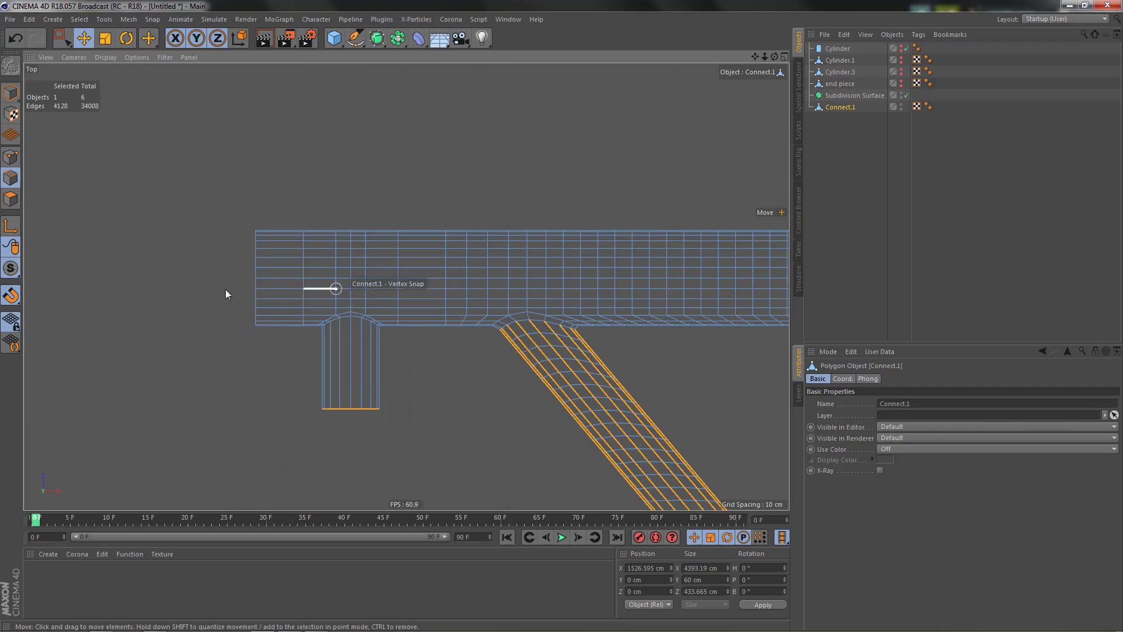
pyautogui.doubleClick(397, 261)
pyautogui.keyDown('shift'); pyautogui.doubleClick(304, 254); pyautogui.keyUp('shift')
pyautogui.keyDown('shift'); pyautogui.doubleClick(445, 253); pyautogui.keyUp('shift')
pyautogui.keyDown('shift'); pyautogui.doubleClick(466, 253); pyautogui.keyUp('shift')
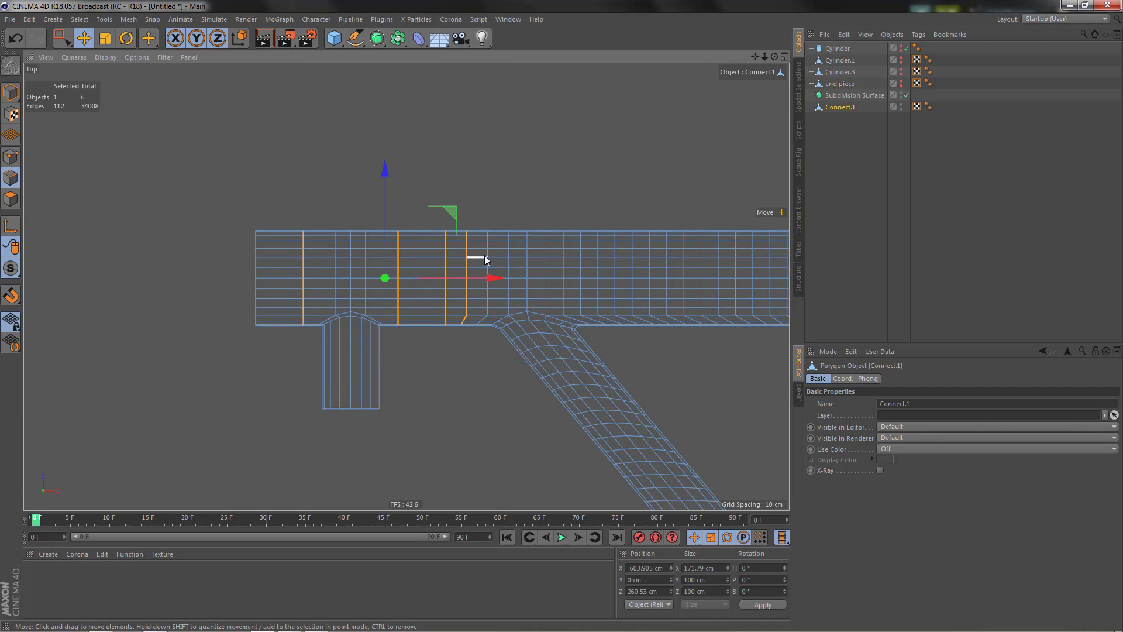
pyautogui.keyDown('shift'); pyautogui.doubleClick(488, 255); pyautogui.keyUp('shift')
pyautogui.press('Delete')
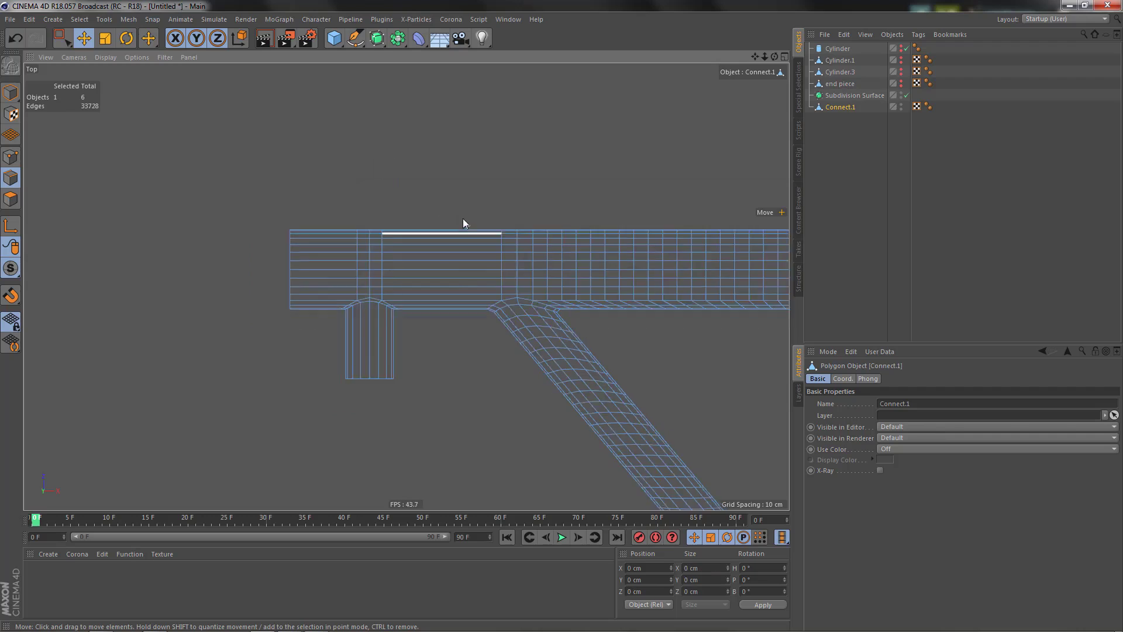
# Dissolve the first nine dense edge loops on the lower chord, starting at the end piece seam.
pyautogui.scroll(-5, 464, 222)
pyautogui.keyDown('alt'); pyautogui.moveTo(479, 355); pyautogui.dragTo(441, 302, button='middle'); pyautogui.keyUp('alt')
pyautogui.keyDown('alt'); pyautogui.moveTo(438, 330); pyautogui.dragTo(512, 320, button='right'); pyautogui.keyUp('alt')
pyautogui.scroll(-4, 409, 321)
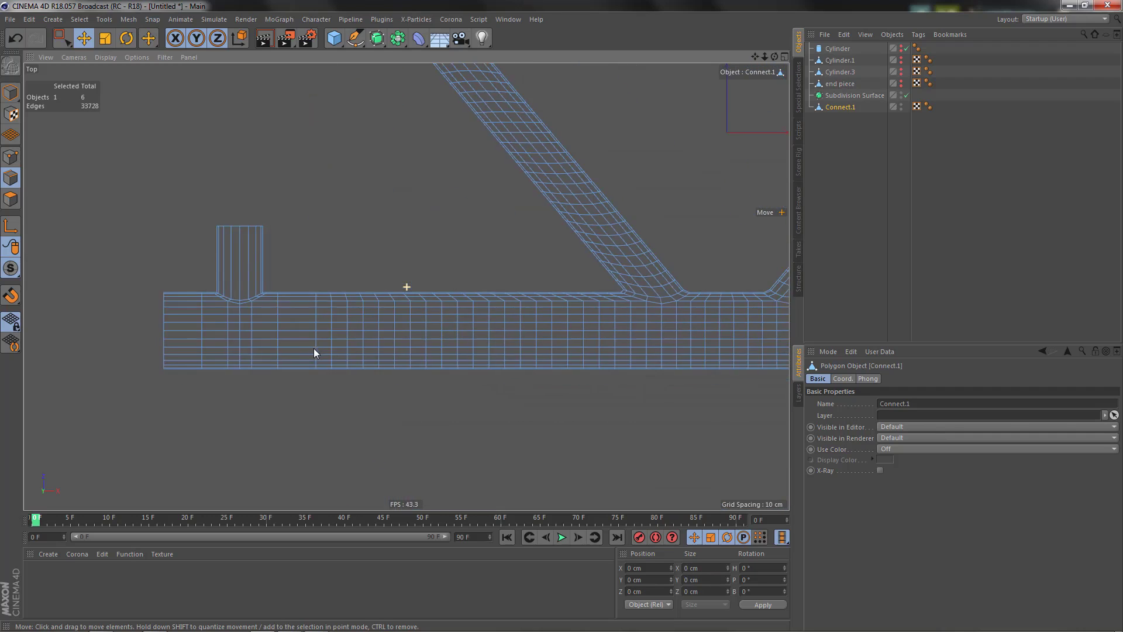
pyautogui.doubleClick(339, 310)
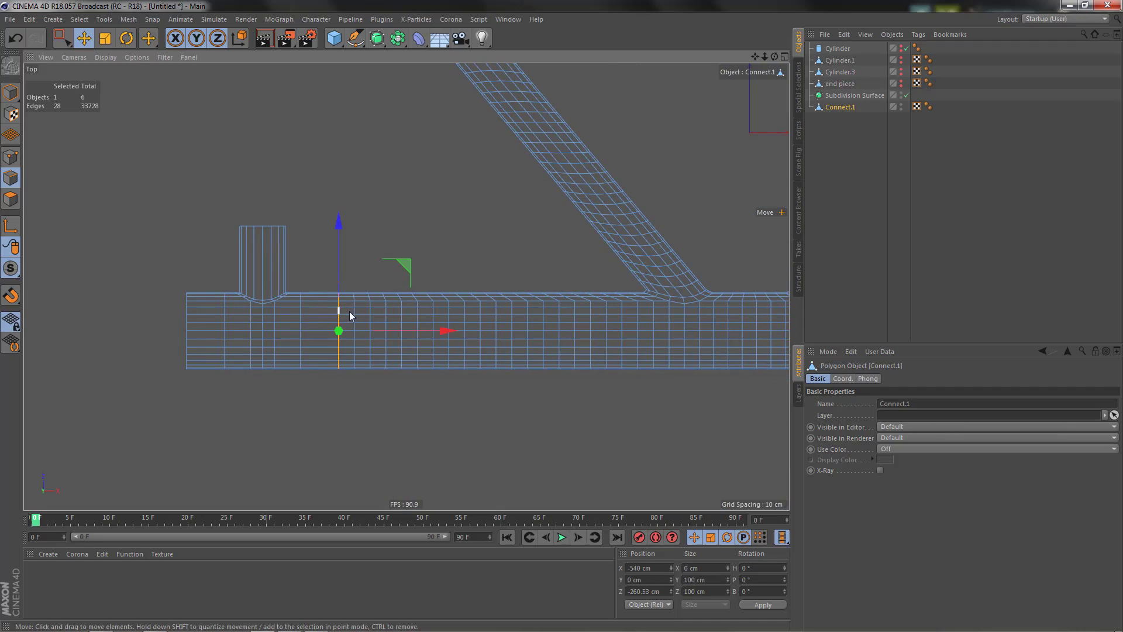
pyautogui.keyDown('shift'); pyautogui.doubleClick(354, 303); pyautogui.keyUp('shift')
pyautogui.keyDown('shift'); pyautogui.doubleClick(371, 305); pyautogui.keyUp('shift')
pyautogui.keyDown('shift'); pyautogui.doubleClick(385, 304); pyautogui.keyUp('shift')
pyautogui.keyDown('shift'); pyautogui.doubleClick(402, 304); pyautogui.keyUp('shift')
pyautogui.keyDown('shift'); pyautogui.doubleClick(420, 305); pyautogui.keyUp('shift')
pyautogui.keyDown('shift'); pyautogui.doubleClick(434, 306); pyautogui.keyUp('shift')
pyautogui.keyDown('shift'); pyautogui.doubleClick(448, 304); pyautogui.keyUp('shift')
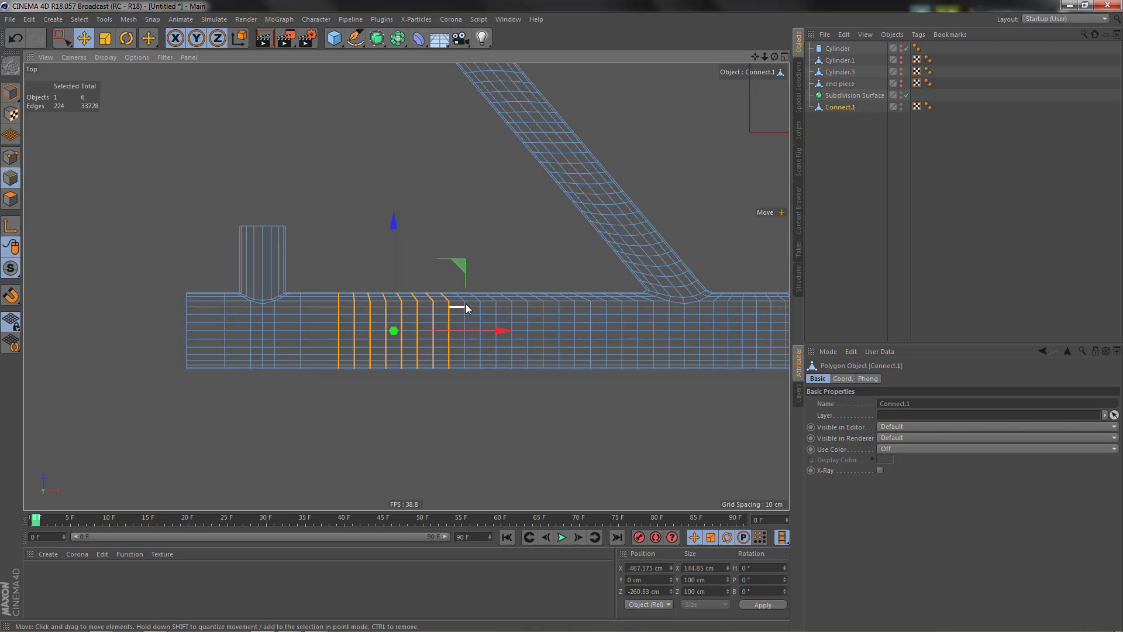
pyautogui.keyDown('shift'); pyautogui.doubleClick(466, 304); pyautogui.keyUp('shift')
pyautogui.press('Delete')
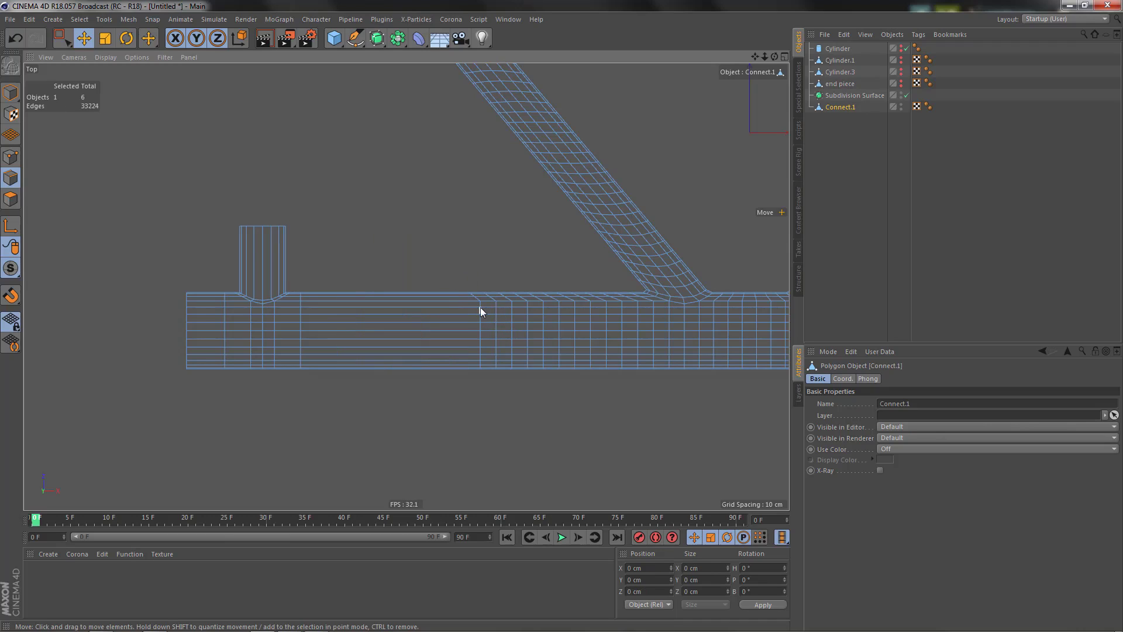
# Dissolve the next eleven dense edge loops on the lower chord, leading up to the first brace.
pyautogui.doubleClick(479, 305)
pyautogui.keyDown('shift'); pyautogui.doubleClick(497, 305); pyautogui.keyUp('shift')
pyautogui.keyDown('shift'); pyautogui.doubleClick(511, 305); pyautogui.keyUp('shift')
pyautogui.keyDown('shift'); pyautogui.doubleClick(527, 307); pyautogui.keyUp('shift')
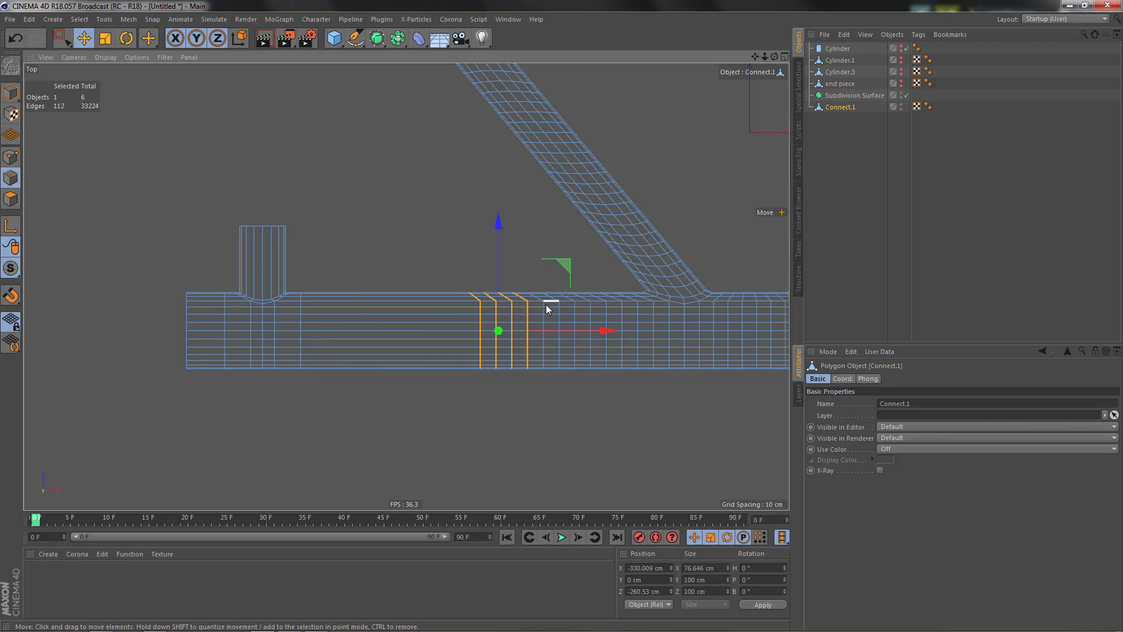
pyautogui.keyDown('shift'); pyautogui.click(545, 306); pyautogui.keyUp('shift')
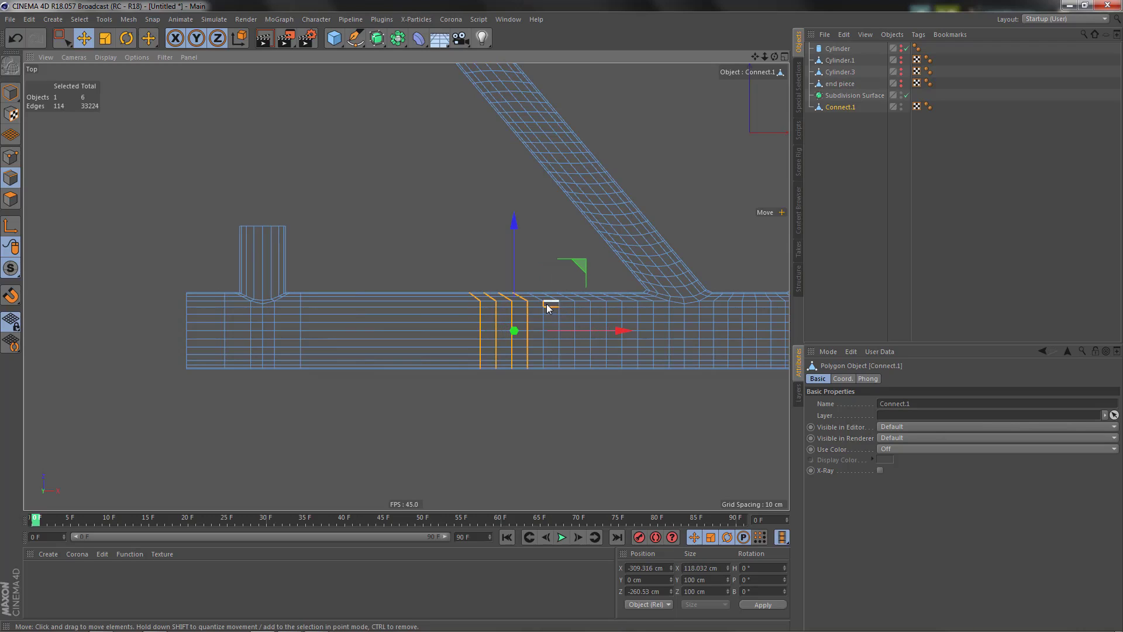
pyautogui.hotkey('ctrl', 'z')
pyautogui.scroll(2, 548, 316)
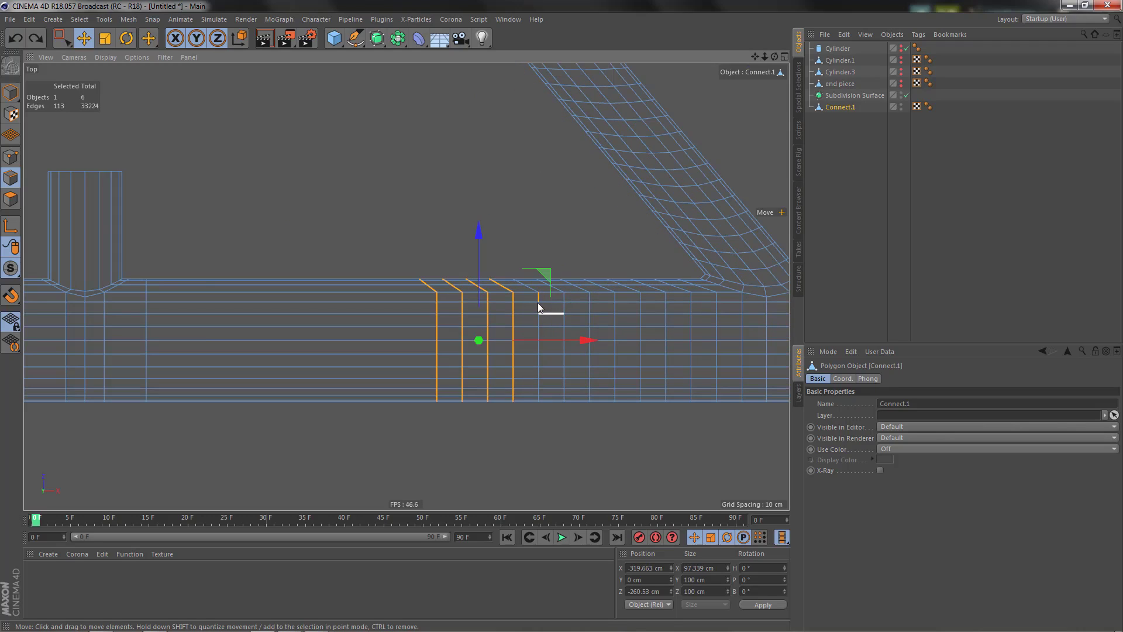
pyautogui.keyDown('ctrl'); pyautogui.click(538, 296); pyautogui.keyUp('ctrl')
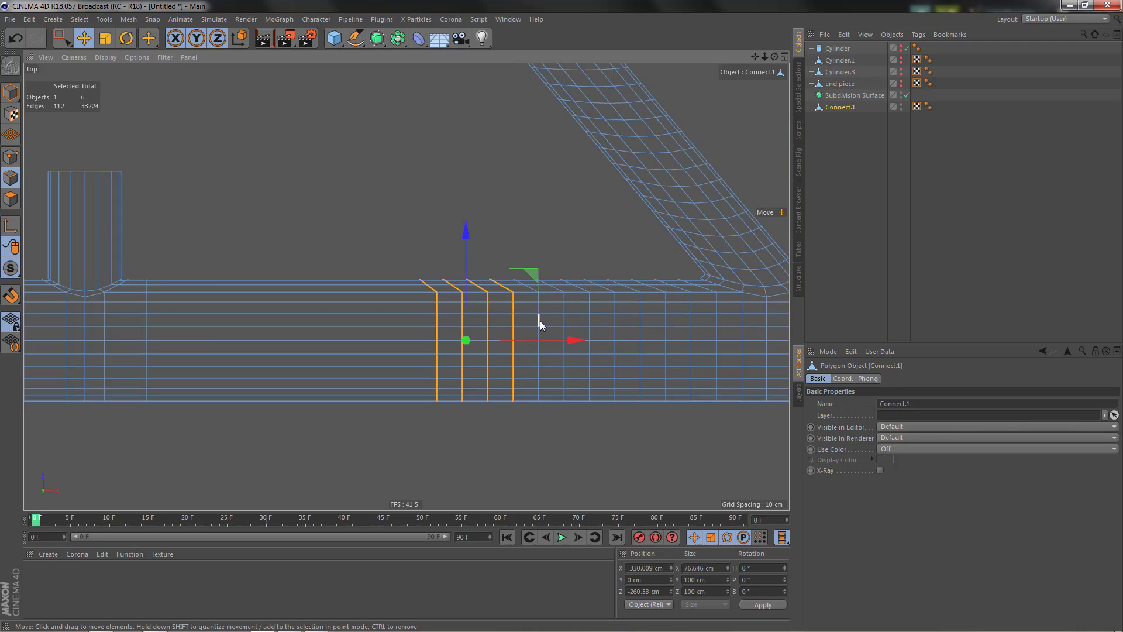
pyautogui.keyDown('shift'); pyautogui.doubleClick(538, 314); pyautogui.keyUp('shift')
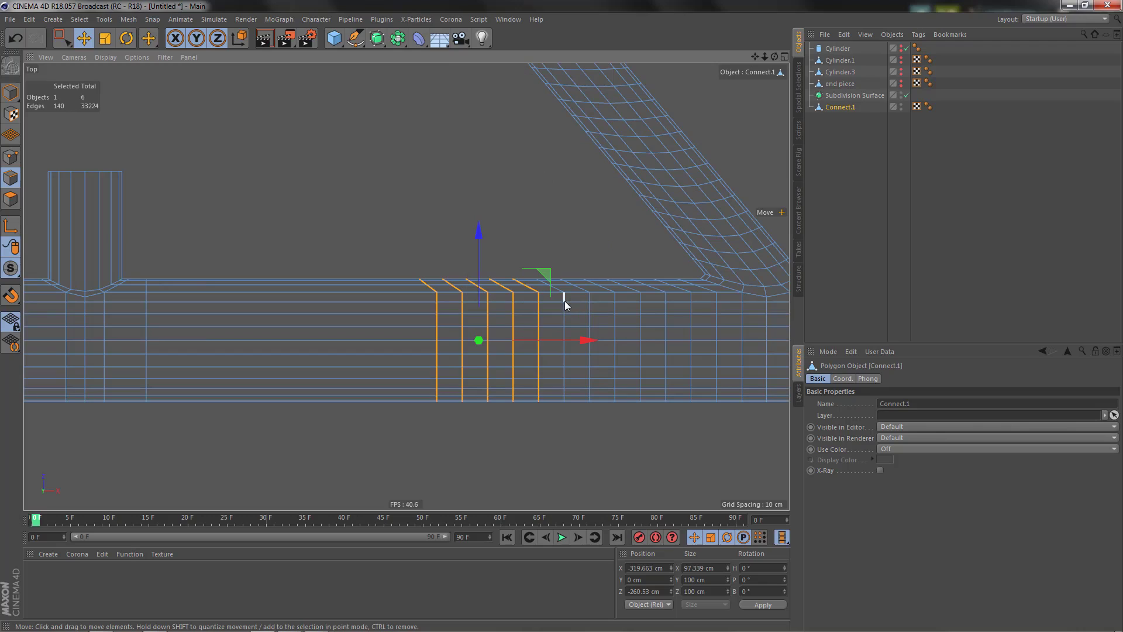
pyautogui.keyDown('shift'); pyautogui.doubleClick(565, 300); pyautogui.keyUp('shift')
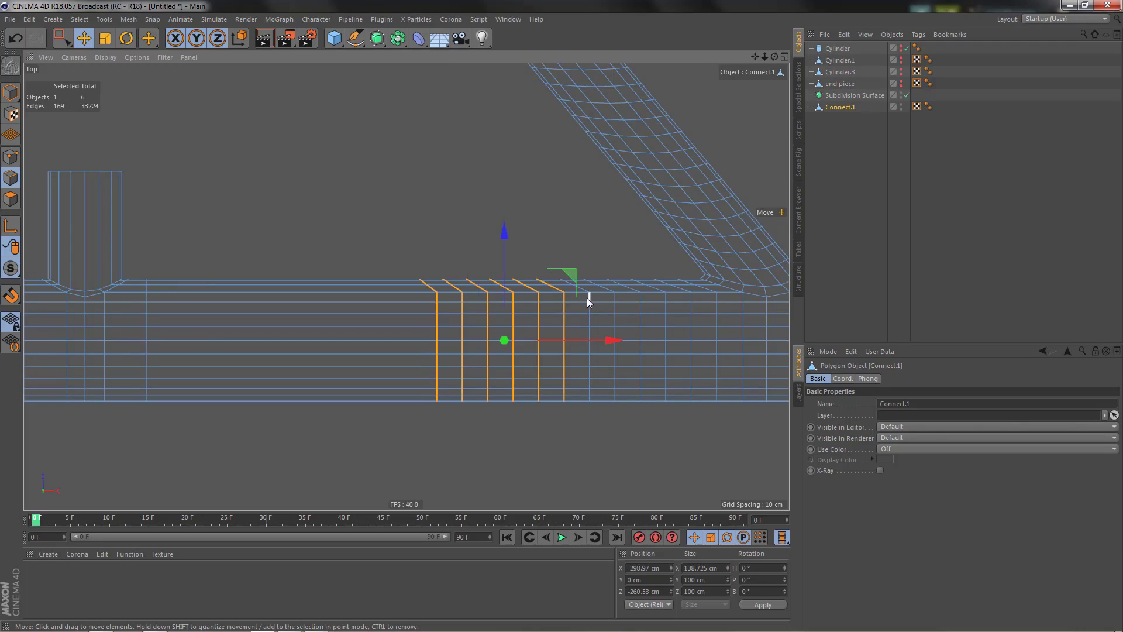
pyautogui.keyDown('shift'); pyautogui.doubleClick(589, 311); pyautogui.keyUp('shift')
pyautogui.keyDown('shift'); pyautogui.doubleClick(616, 309); pyautogui.keyUp('shift')
pyautogui.keyDown('shift'); pyautogui.doubleClick(641, 308); pyautogui.keyUp('shift')
pyautogui.keyDown('shift'); pyautogui.doubleClick(666, 308); pyautogui.keyUp('shift')
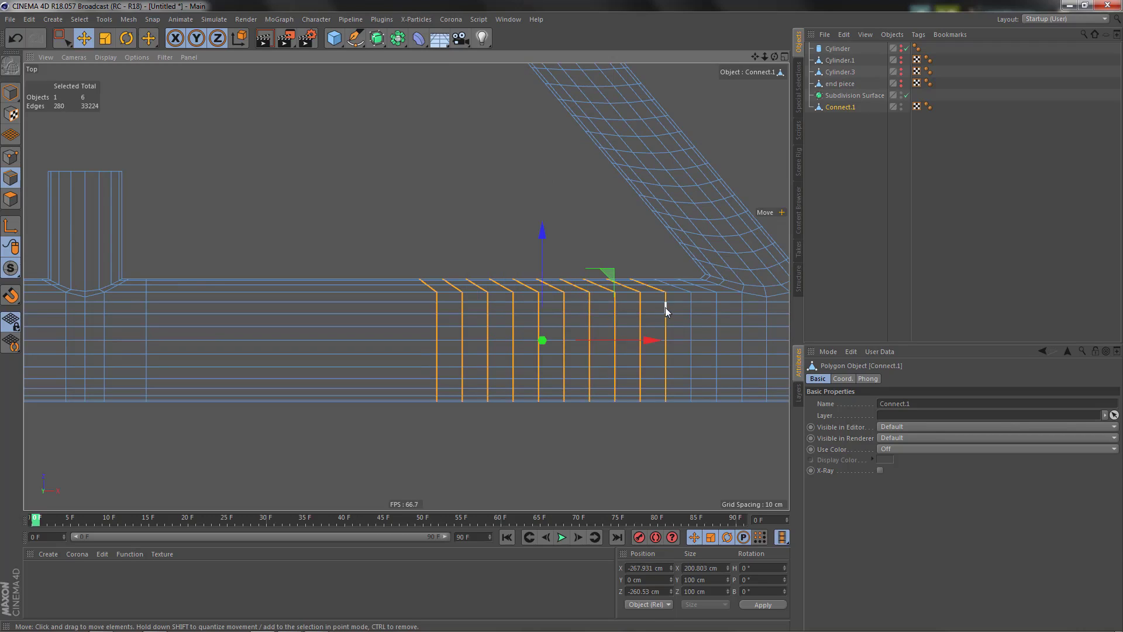
pyautogui.press('Delete')
# Dissolve the one surplus edge loop left on the lower chord directly before the first brace joint.
pyautogui.keyDown('alt'); pyautogui.moveTo(629, 334); pyautogui.dragTo(507, 362, button='middle'); pyautogui.keyUp('alt')
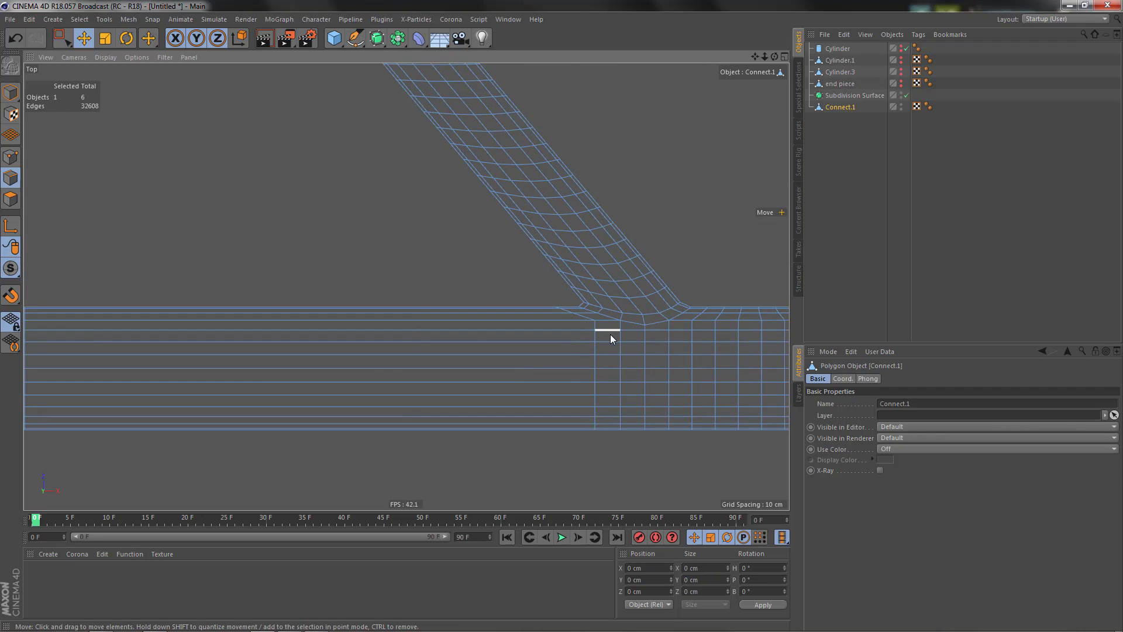
pyautogui.middleClick(611, 334)
pyautogui.middleClick(372, 171)
pyautogui.keyDown('alt'); pyautogui.moveTo(279, 376); pyautogui.dragTo(539, 314); pyautogui.keyUp('alt')
pyautogui.doubleClick(552, 305)
pyautogui.hotkey('ctrl', 'BackSpace')
# Dissolve two edge loops on the lower chord's end piece, one on each side of the stub pipe.
pyautogui.keyDown('alt'); pyautogui.moveTo(452, 281); pyautogui.dragTo(447, 299, button='right'); pyautogui.keyUp('alt')
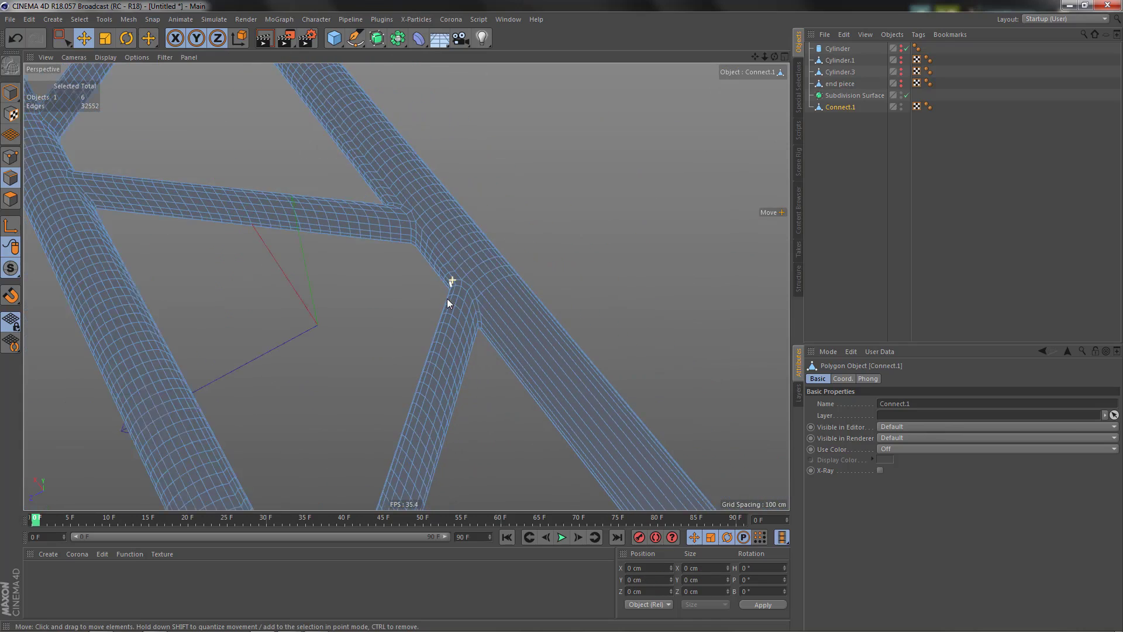
pyautogui.keyDown('alt'); pyautogui.moveTo(447, 300); pyautogui.dragTo(296, 381); pyautogui.keyUp('alt')
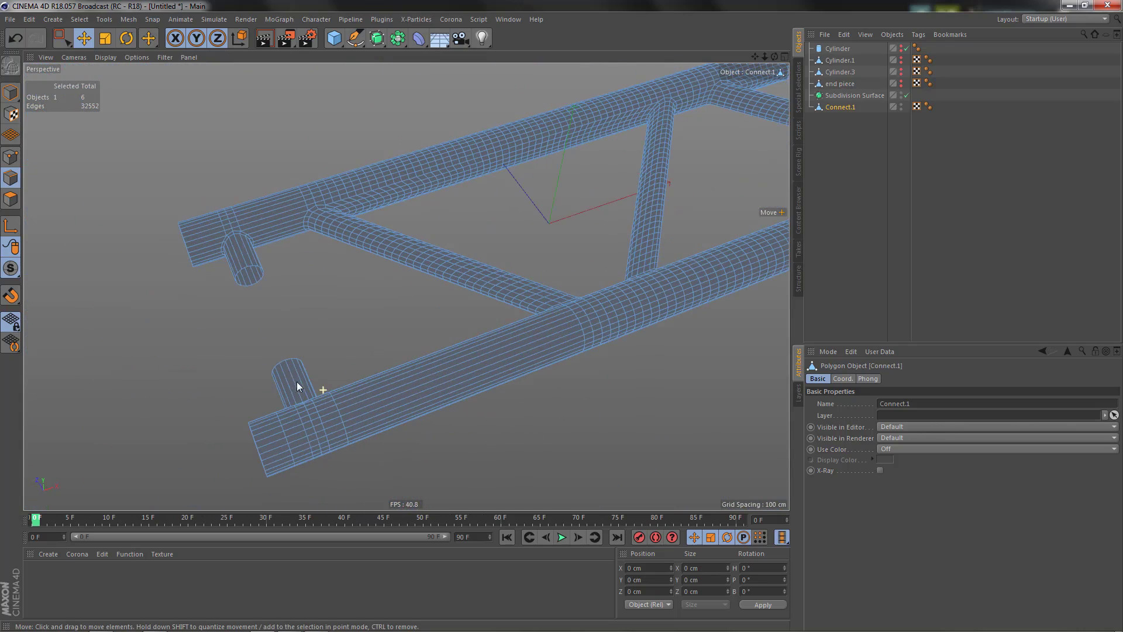
pyautogui.keyDown('alt'); pyautogui.moveTo(311, 419); pyautogui.dragTo(345, 401); pyautogui.keyUp('alt')
pyautogui.doubleClick(343, 406)
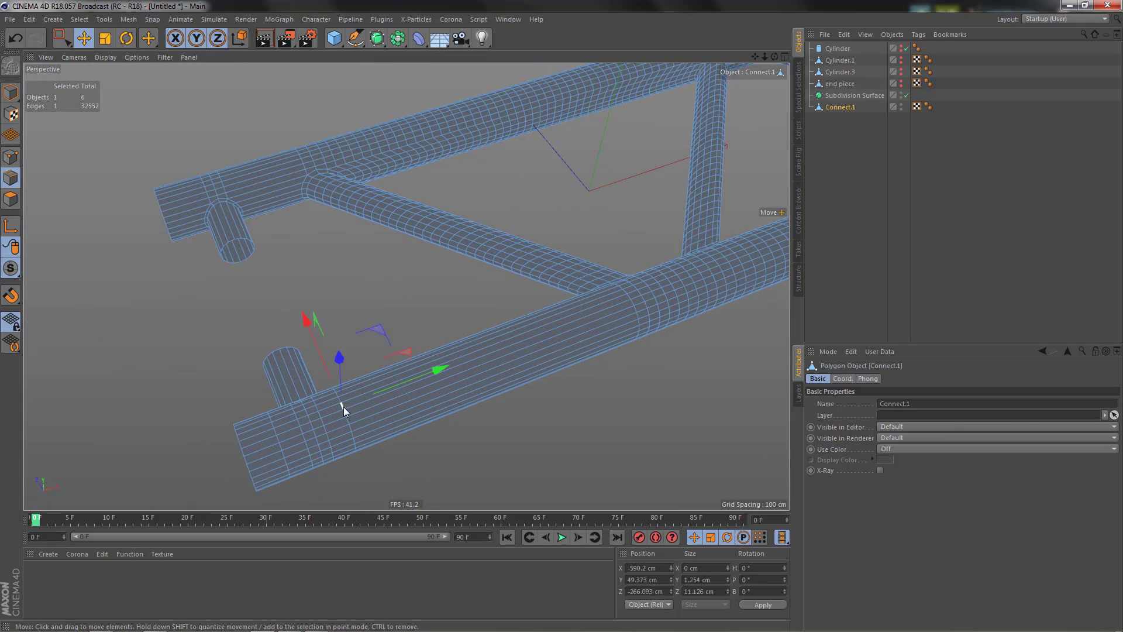
pyautogui.keyDown('shift'); pyautogui.doubleClick(273, 433); pyautogui.keyUp('shift')
pyautogui.press('m')
pyautogui.press('n')
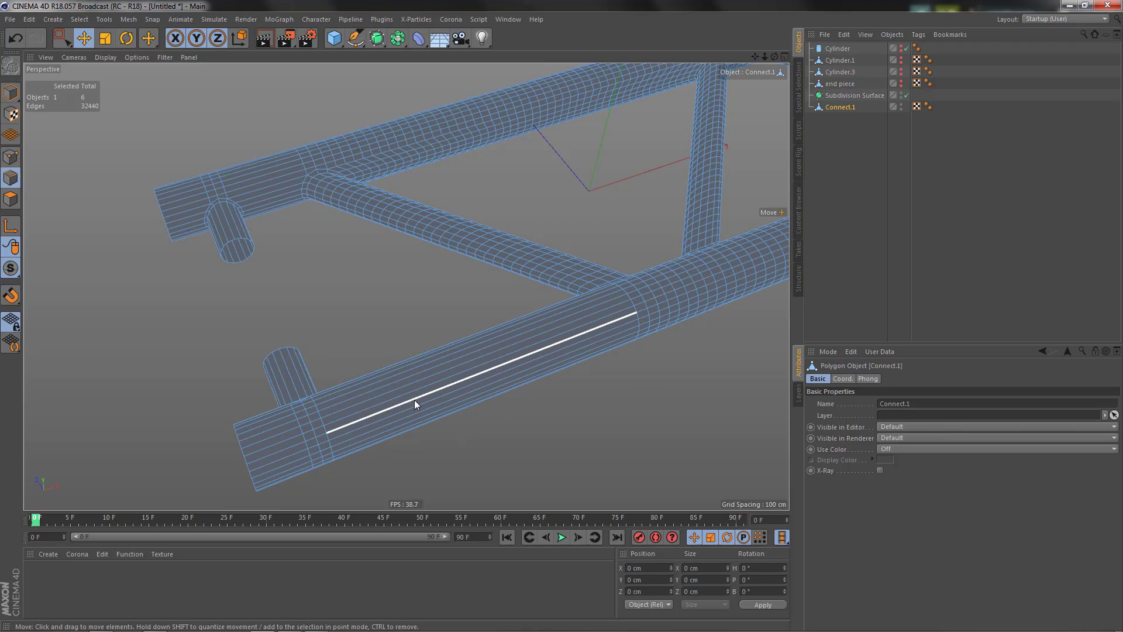
# Ring-select the long lower chord edges between the stub pipe and first brace and subdivide them with 30 edge cuts.
pyautogui.press('u')
pyautogui.press('b')
pyautogui.click(410, 402)
pyautogui.press('n')
pyautogui.press('b')
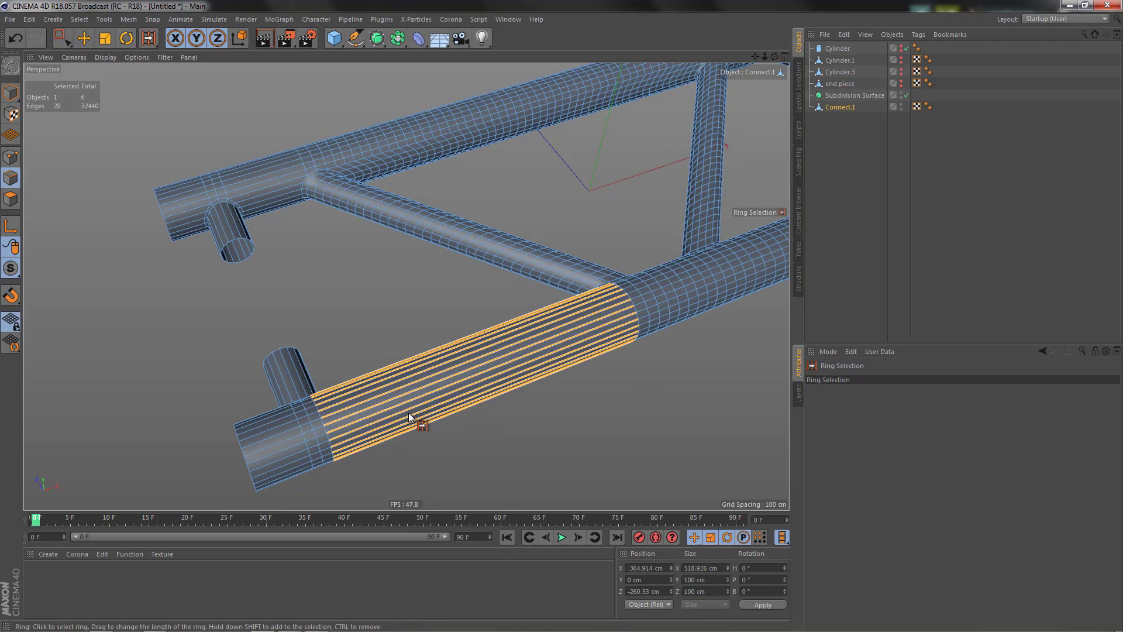
pyautogui.press('m')
pyautogui.press('f')
pyautogui.scroll(3, 435, 416)
pyautogui.click(434, 416)
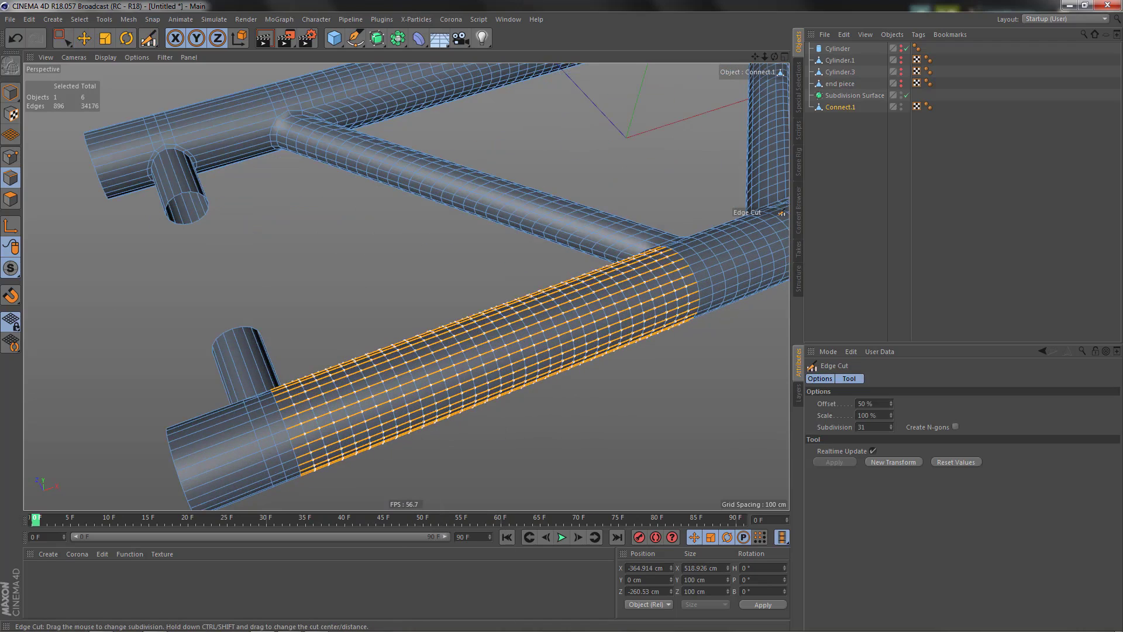
pyautogui.moveTo(434, 416); pyautogui.dragTo(429, 416)
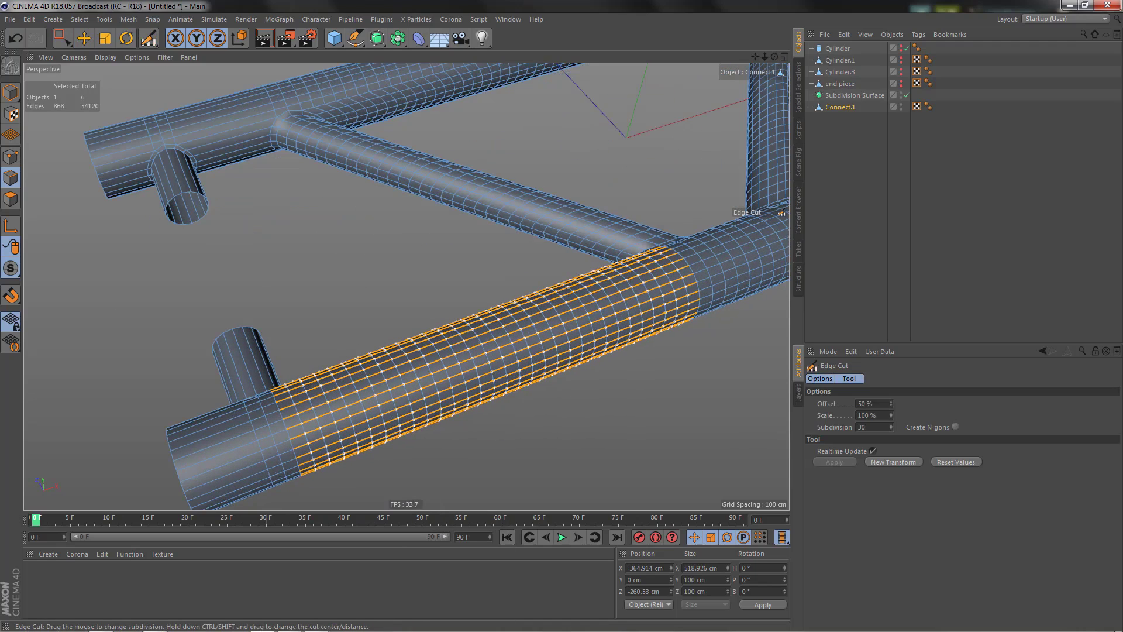
pyautogui.keyDown('alt'); pyautogui.moveTo(543, 346); pyautogui.dragTo(489, 353); pyautogui.keyUp('alt')
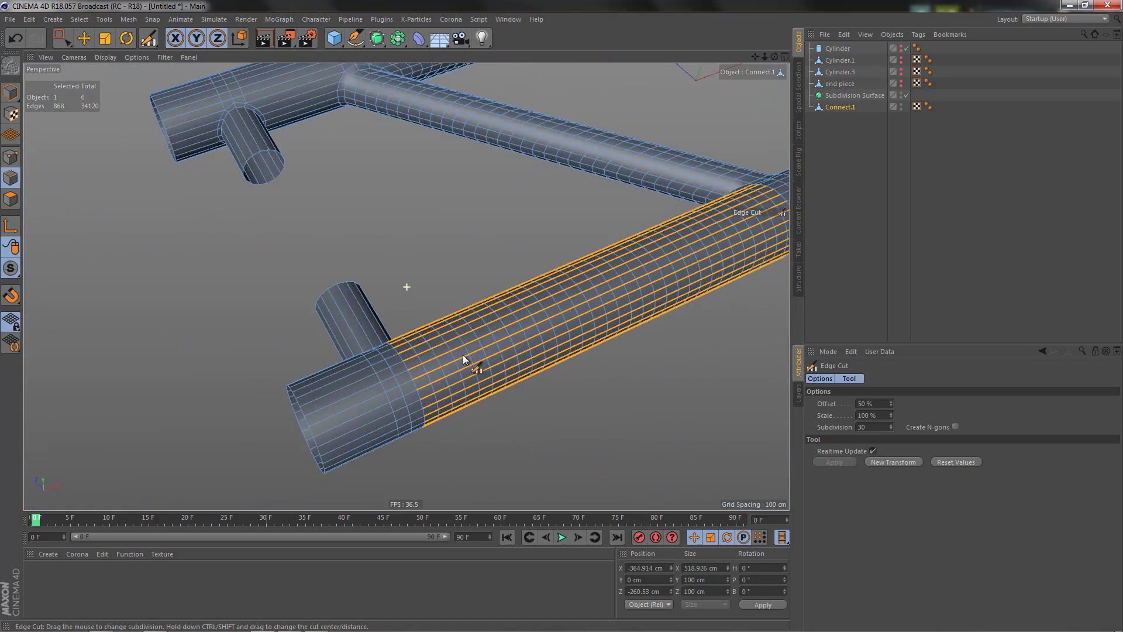
pyautogui.keyDown('alt'); pyautogui.moveTo(368, 404); pyautogui.dragTo(439, 393, button='right'); pyautogui.keyUp('alt')
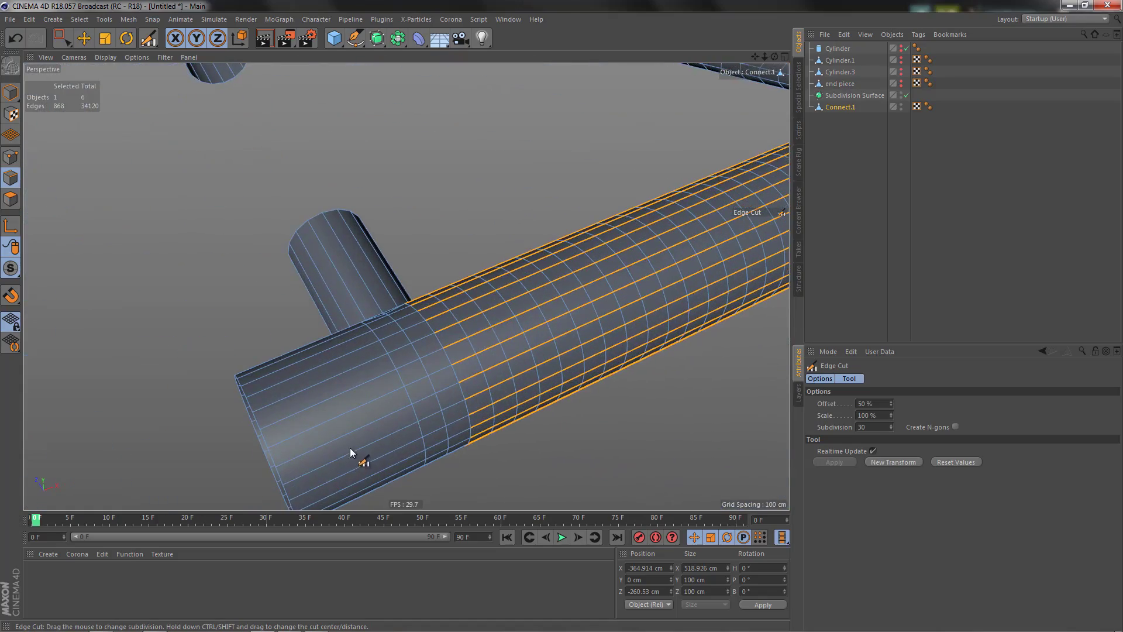
# Ring-select the outer end sections of both chords beyond the stub pipes and subdivide them with 4 edge cuts.
pyautogui.scroll(-2, 352, 453)
pyautogui.press('u')
pyautogui.press('b')
pyautogui.click(350, 456)
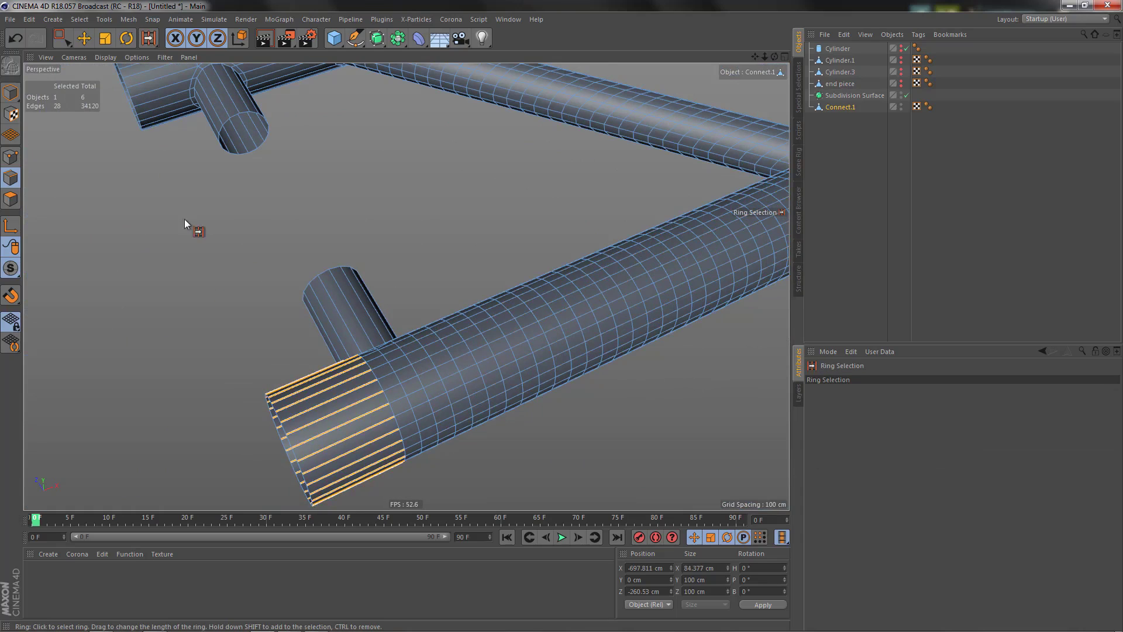
pyautogui.keyDown('shift'); pyautogui.click(159, 103); pyautogui.keyUp('shift')
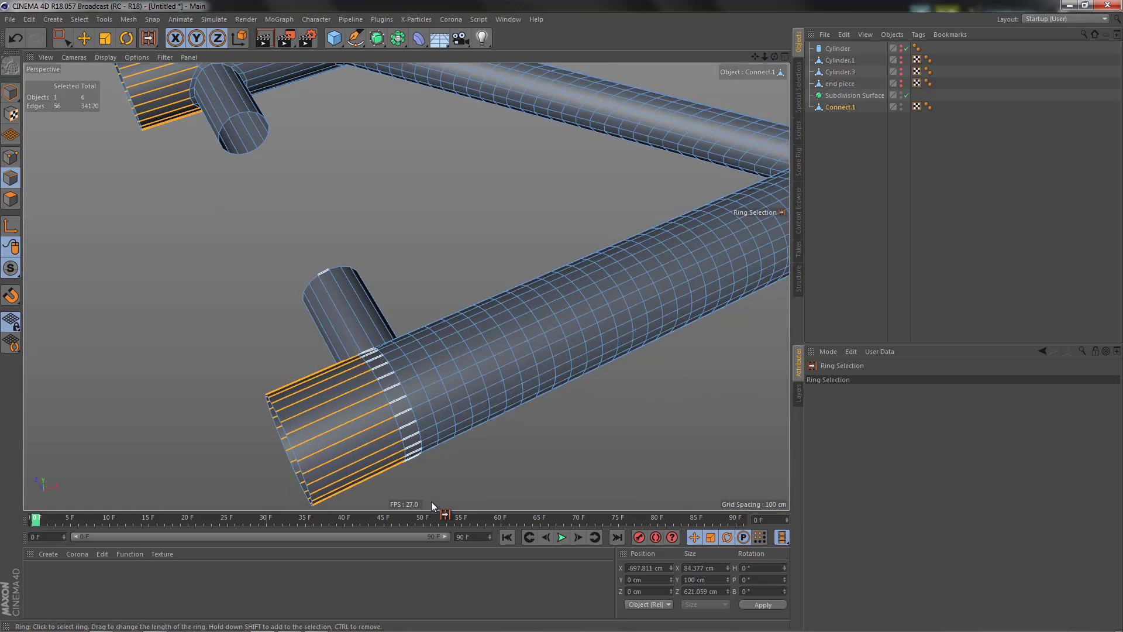
pyautogui.press('m')
pyautogui.press('f')
pyautogui.moveTo(504, 507)
pyautogui.mouseDown()
pyautogui.moveTo(550, 507)
pyautogui.moveTo(504, 506)
pyautogui.mouseUp()
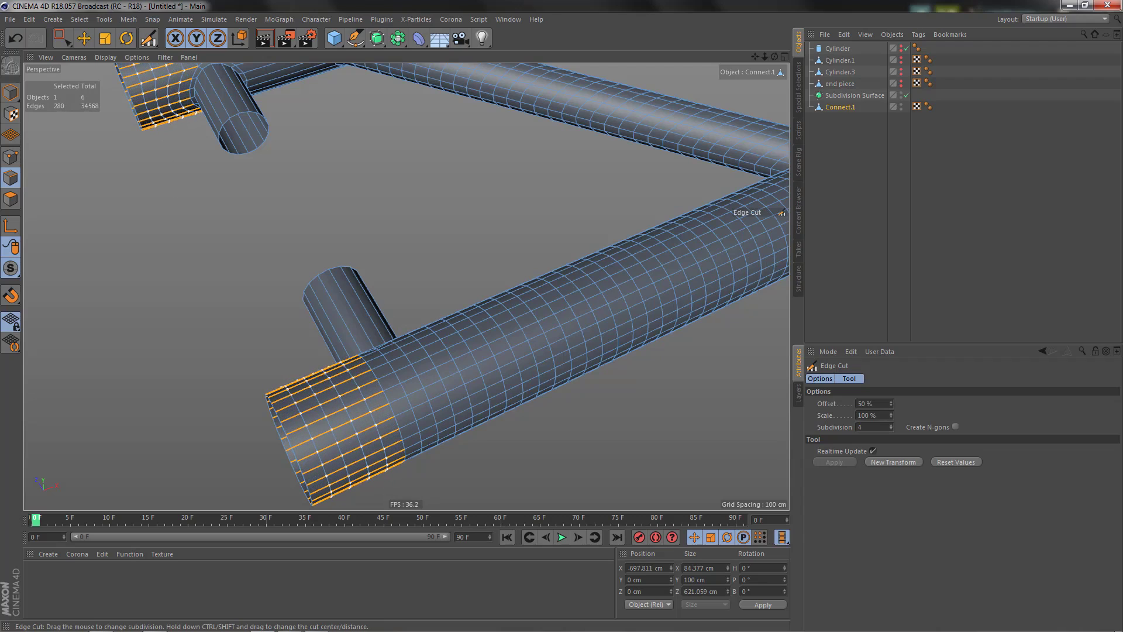
pyautogui.keyDown('alt'); pyautogui.moveTo(539, 388); pyautogui.dragTo(476, 268, button='right'); pyautogui.keyUp('alt')
# Ring-select the upper chord edges between the stub pipe and first brace and subdivide them with 7 edge cuts.
pyautogui.keyDown('alt'); pyautogui.moveTo(321, 176); pyautogui.dragTo(330, 332, button='middle'); pyautogui.keyUp('alt')
pyautogui.keyDown('alt'); pyautogui.moveTo(334, 322); pyautogui.dragTo(469, 297, button='right'); pyautogui.keyUp('alt')
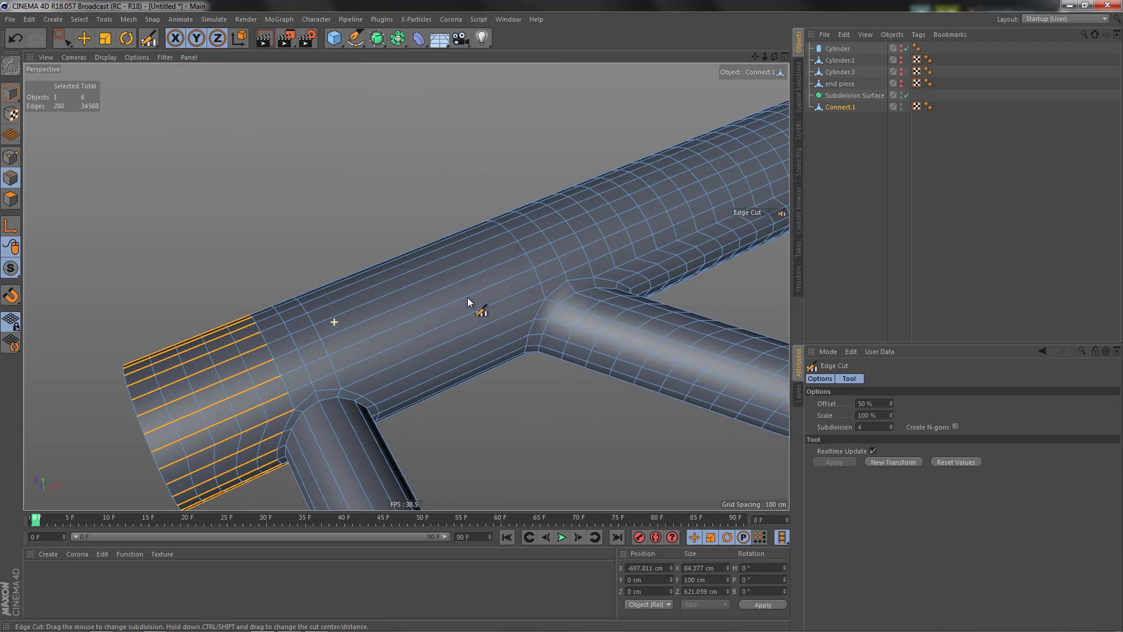
pyautogui.click(468, 332)
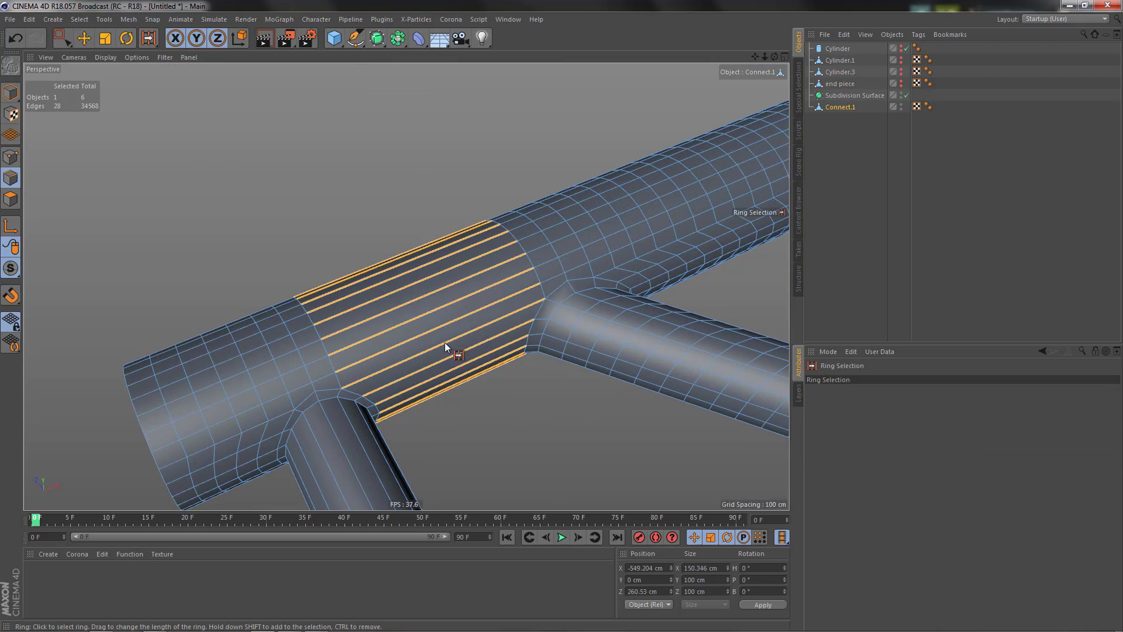
pyautogui.moveTo(503, 394); pyautogui.dragTo(538, 393)
pyautogui.scroll(-10, 427, 316)
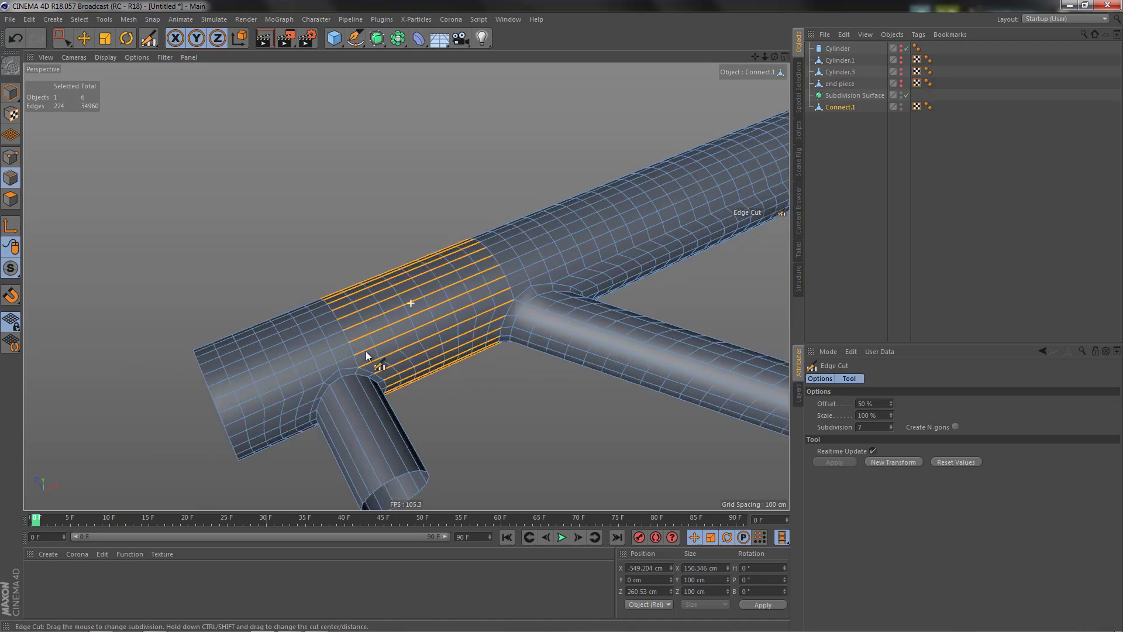
pyautogui.keyDown('alt'); pyautogui.moveTo(437, 339); pyautogui.dragTo(430, 350); pyautogui.keyUp('alt')
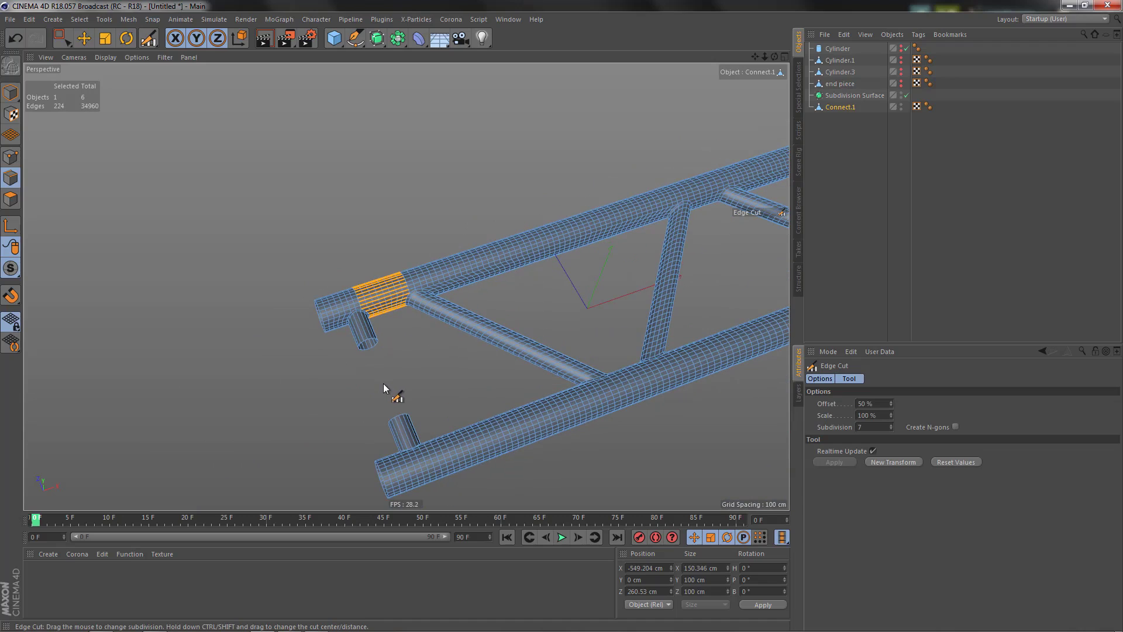
# Select the facing open ends of both stub pipes and set their Z size to 0 so they meet midway.
pyautogui.middleClick(515, 331)
pyautogui.middleClick(577, 290)
pyautogui.scroll(-5, 577, 290)
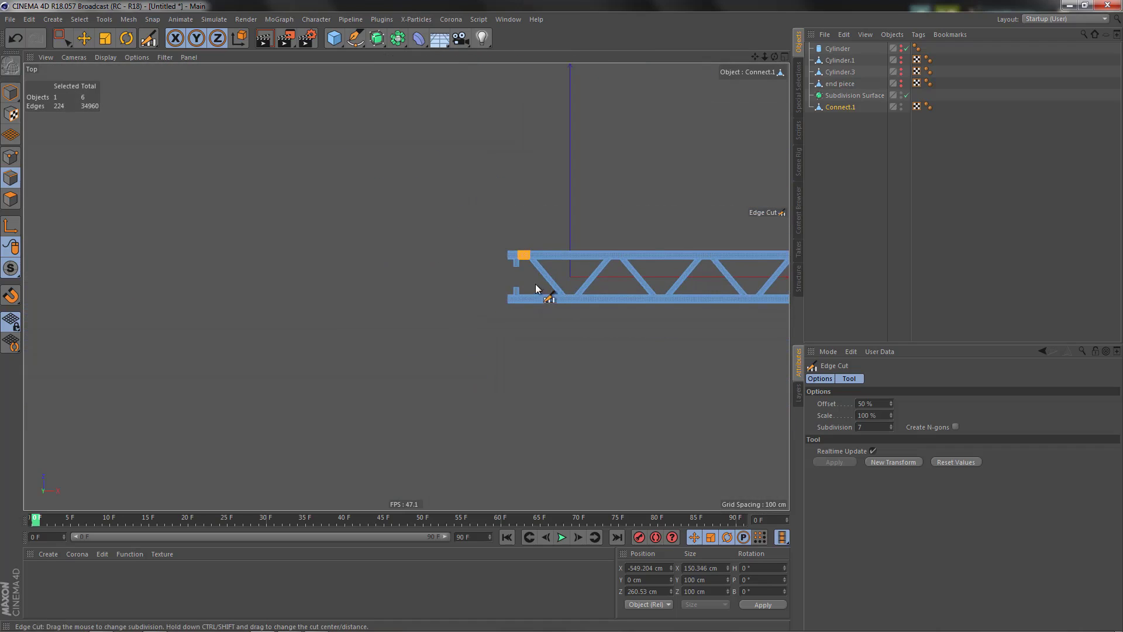
pyautogui.scroll(5, 619, 259)
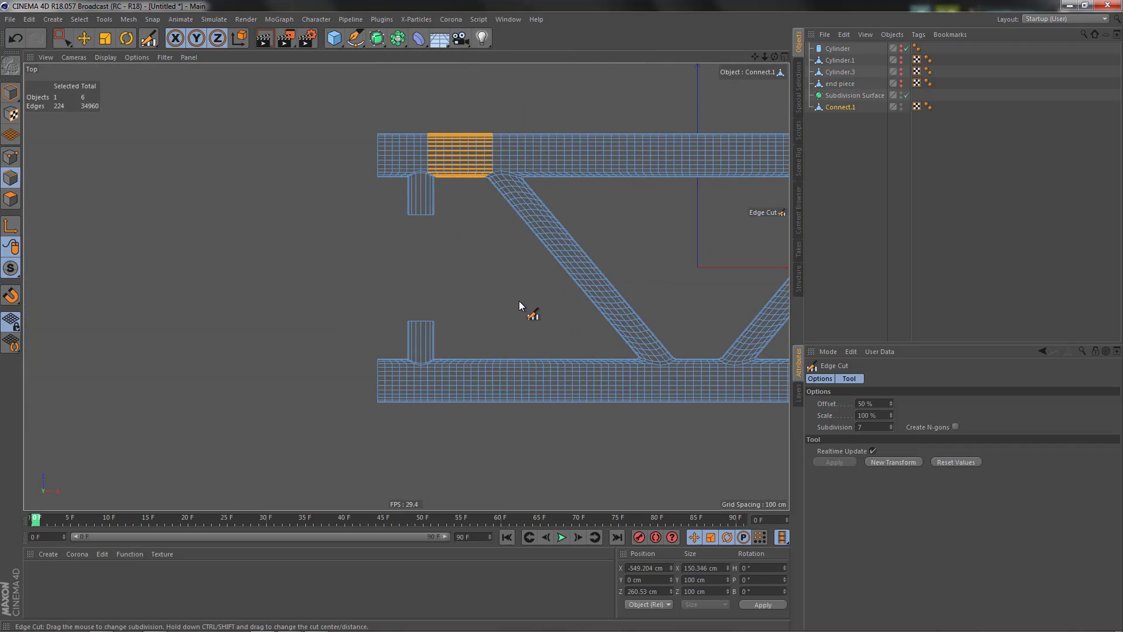
pyautogui.press('0')
pyautogui.moveTo(401, 202); pyautogui.dragTo(469, 331)
pyautogui.click(717, 591)
pyautogui.write('0')
pyautogui.press('Return')
pyautogui.click(436, 309)
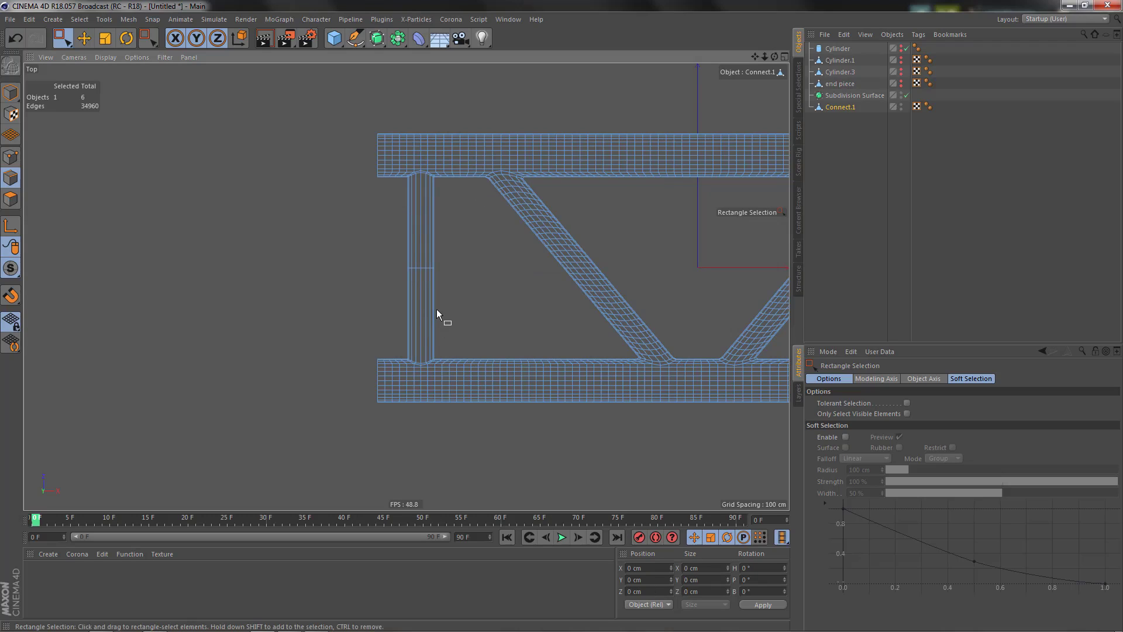
# Dissolve the middle edge loop where the two stub pipes meet.
pyautogui.rightClick(440, 307)
pyautogui.press('Escape')
pyautogui.moveTo(401, 251); pyautogui.dragTo(458, 297)
pyautogui.press('Delete')
# Ring-select the lengthwise edges of the joined vertical end strut and subdivide them with 17 edge cuts.
pyautogui.press('u')
pyautogui.press('b')
pyautogui.click(434, 273)
pyautogui.scroll(3, 431, 264)
pyautogui.scroll(2, 484, 258)
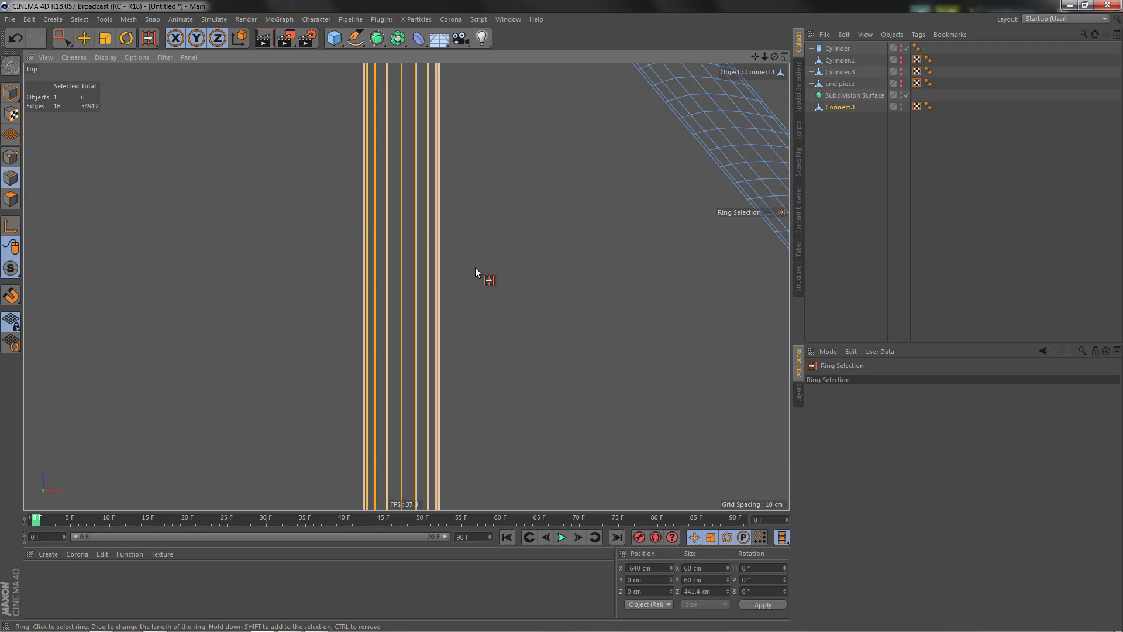
pyautogui.press('m')
pyautogui.press('f')
pyautogui.click(488, 269)
pyautogui.moveTo(488, 269); pyautogui.dragTo(542, 269)
pyautogui.scroll(-8, 401, 306)
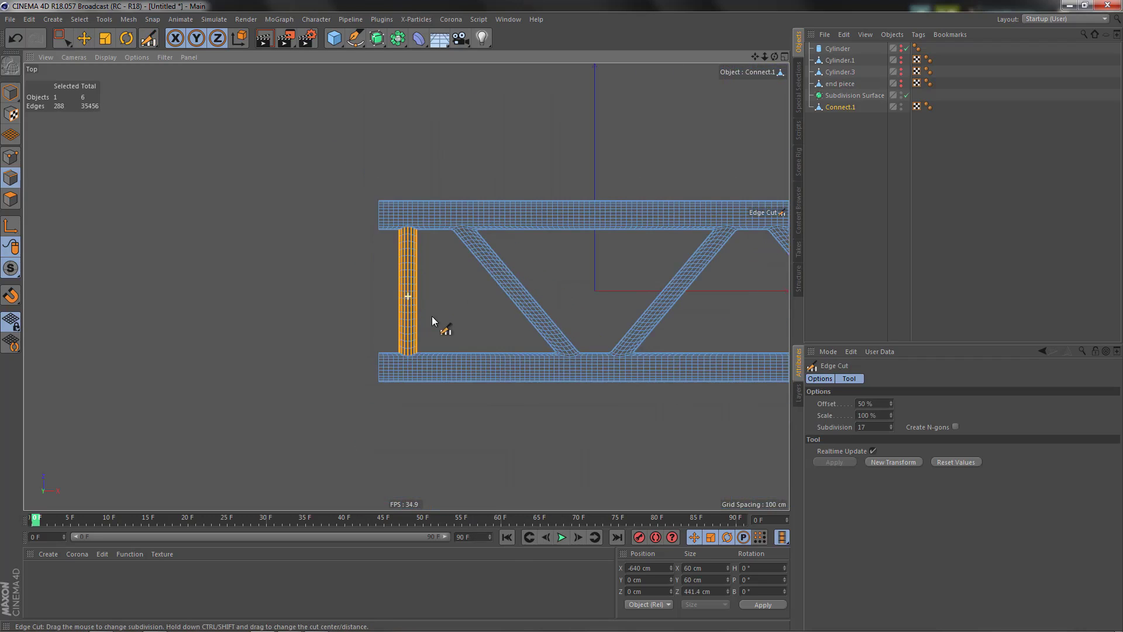
pyautogui.scroll(-4, 318, 363)
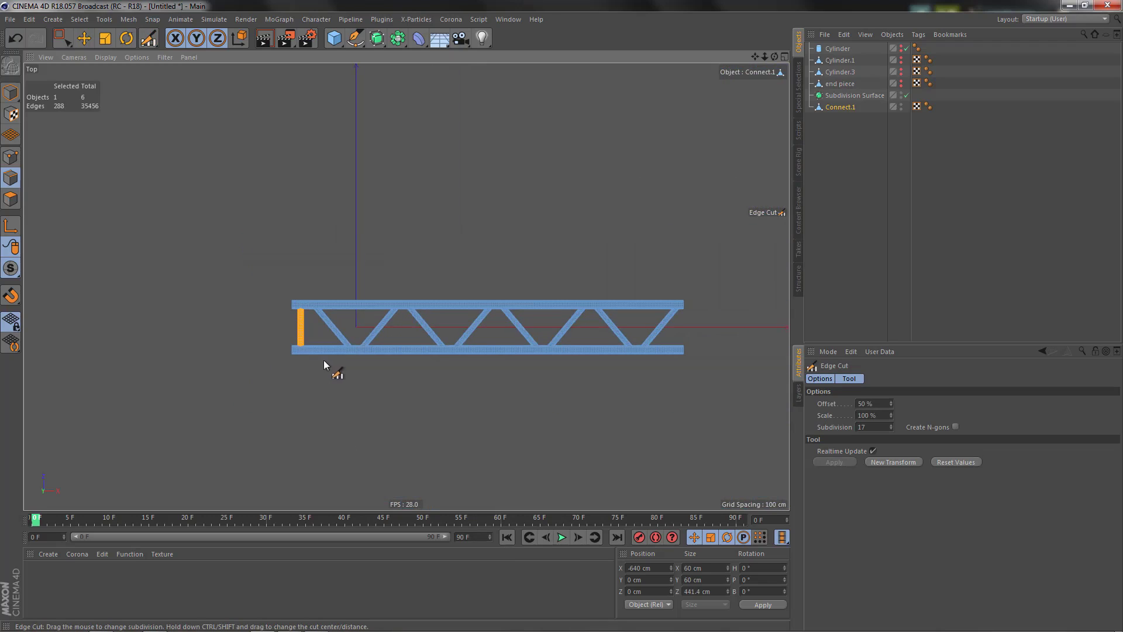
pyautogui.scroll(4, 503, 350)
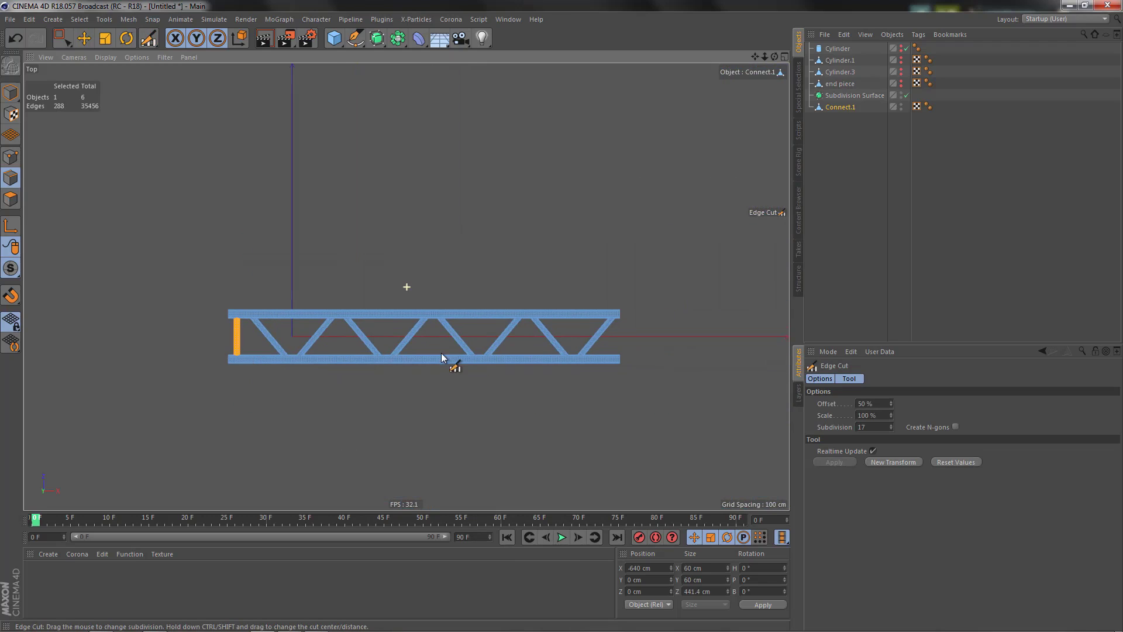
pyautogui.scroll(-4, 521, 348)
pyautogui.scroll(2, 485, 347)
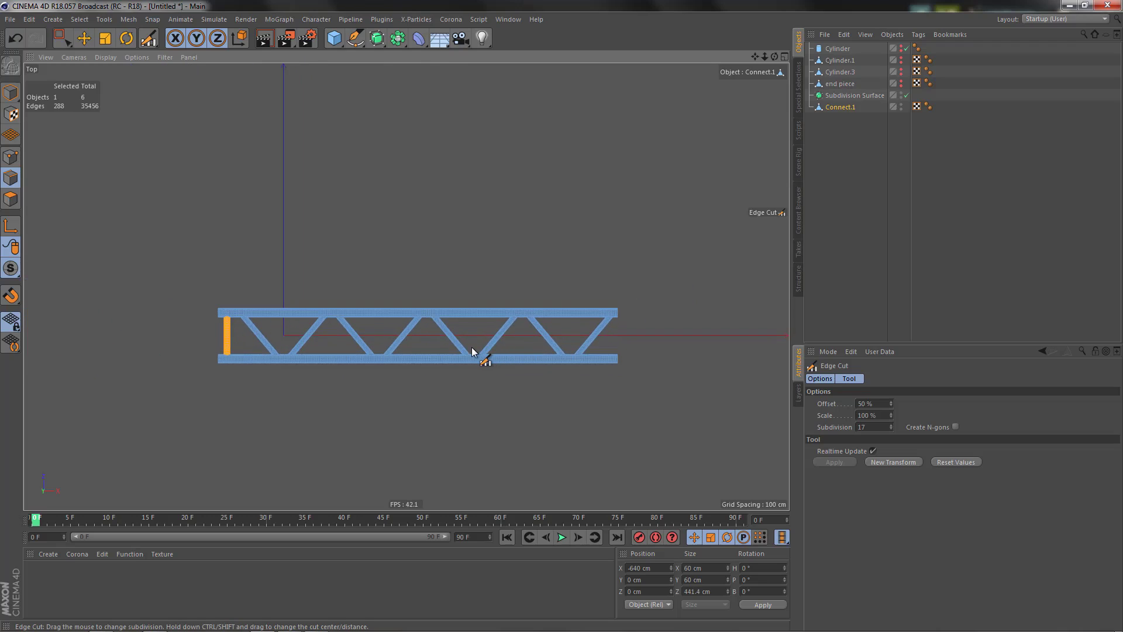
pyautogui.scroll(3, 468, 343)
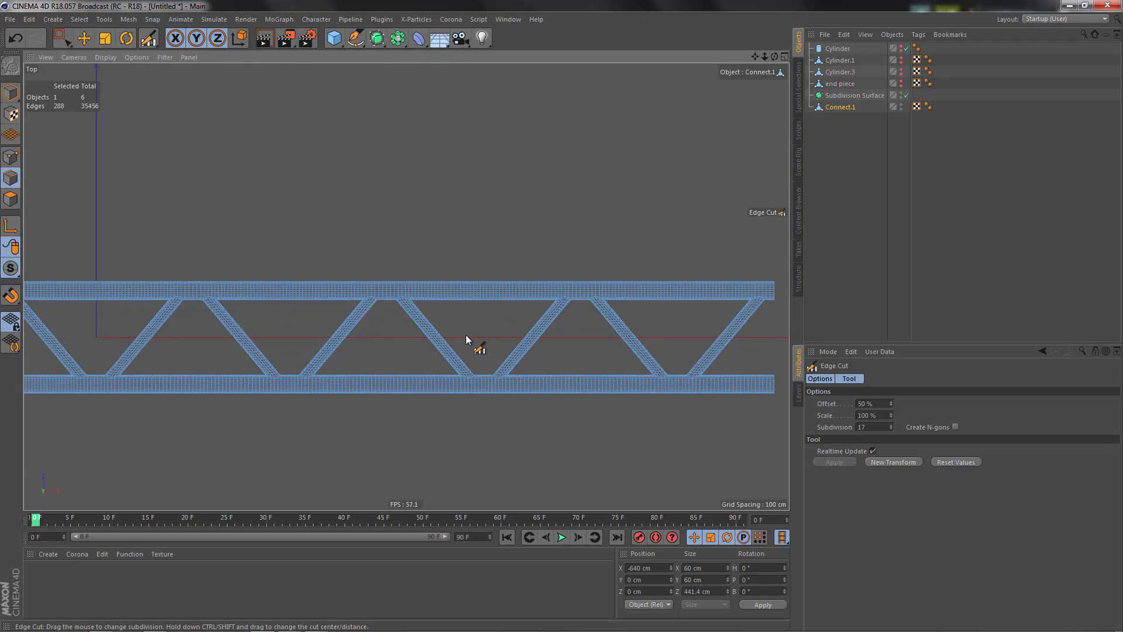
pyautogui.scroll(-4, 466, 338)
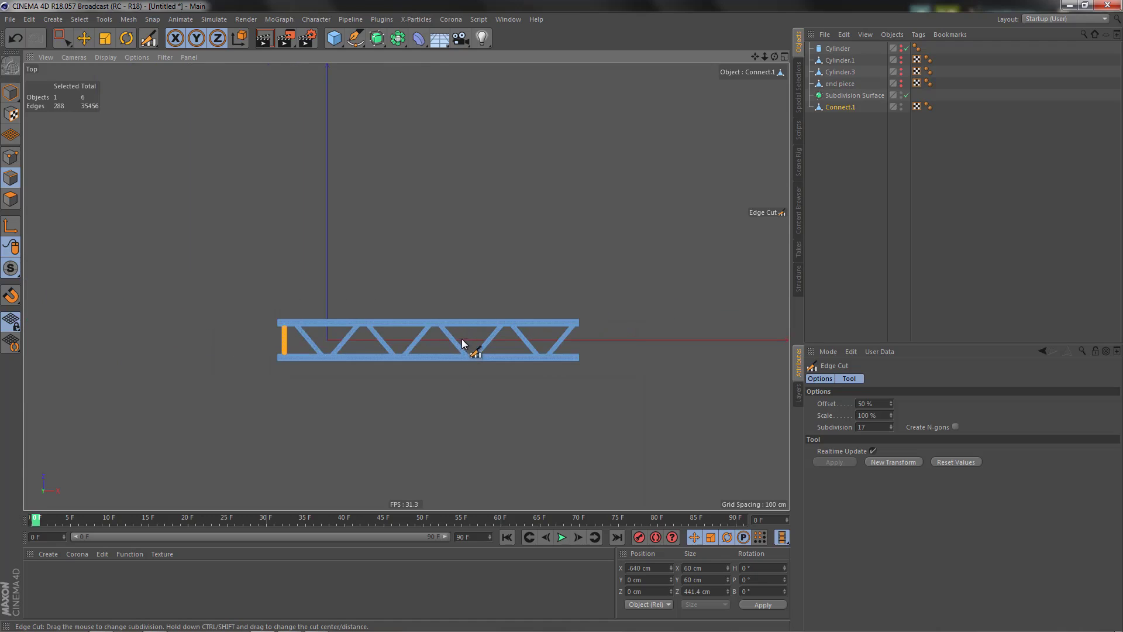
# Delete all points in the half of the truss opposite the end strut, keeping the end strut and the first four diagonal braces.
pyautogui.scroll(2, 462, 342)
pyautogui.press('Return')
pyautogui.press('space')
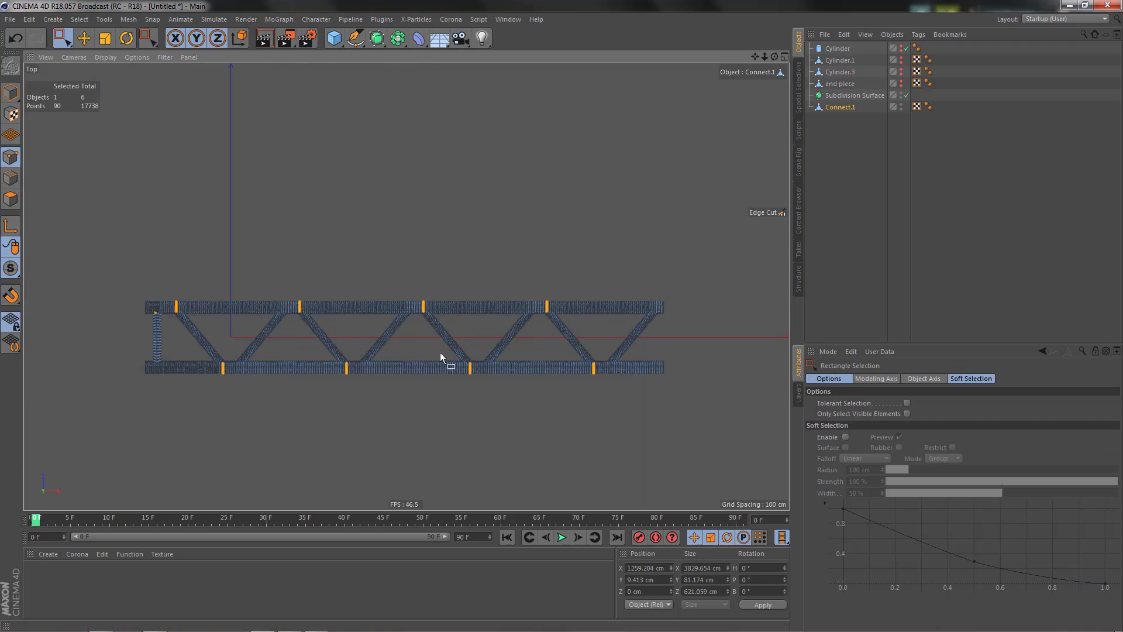
pyautogui.scroll(3, 449, 321)
pyautogui.keyDown('alt'); pyautogui.moveTo(449, 322); pyautogui.dragTo(429, 290, button='middle'); pyautogui.keyUp('alt')
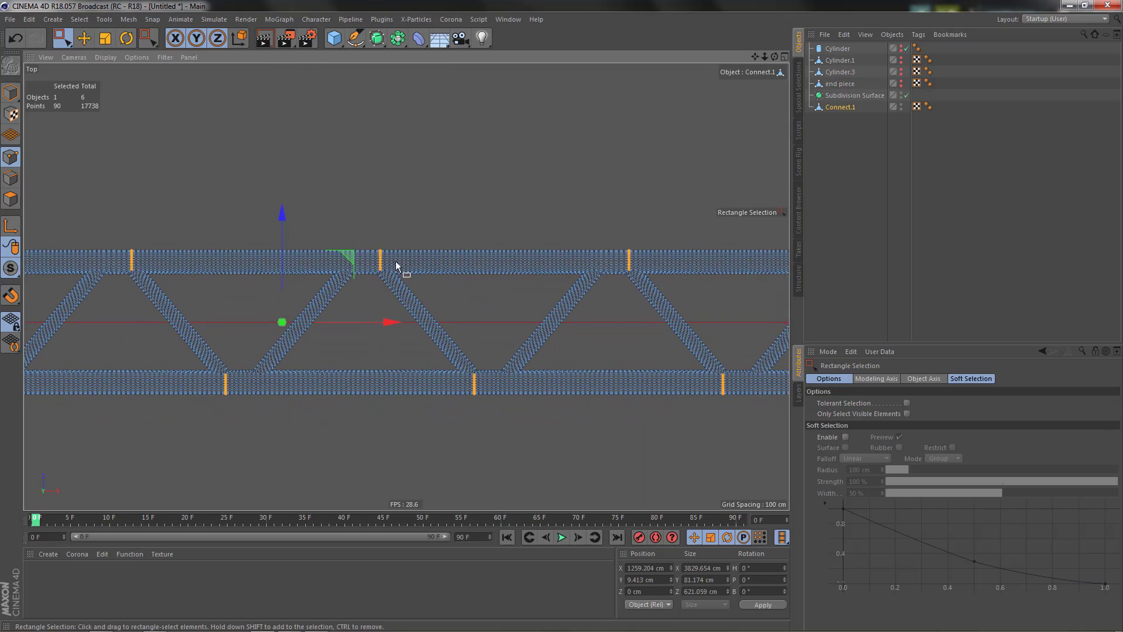
pyautogui.moveTo(369, 237); pyautogui.dragTo(672, 450)
pyautogui.keyDown('alt'); pyautogui.moveTo(562, 414); pyautogui.dragTo(413, 405, button='middle'); pyautogui.keyUp('alt')
pyautogui.scroll(-2, 413, 405)
pyautogui.keyDown('shift'); pyautogui.moveTo(489, 233); pyautogui.dragTo(658, 443); pyautogui.keyUp('shift')
pyautogui.press('Delete')
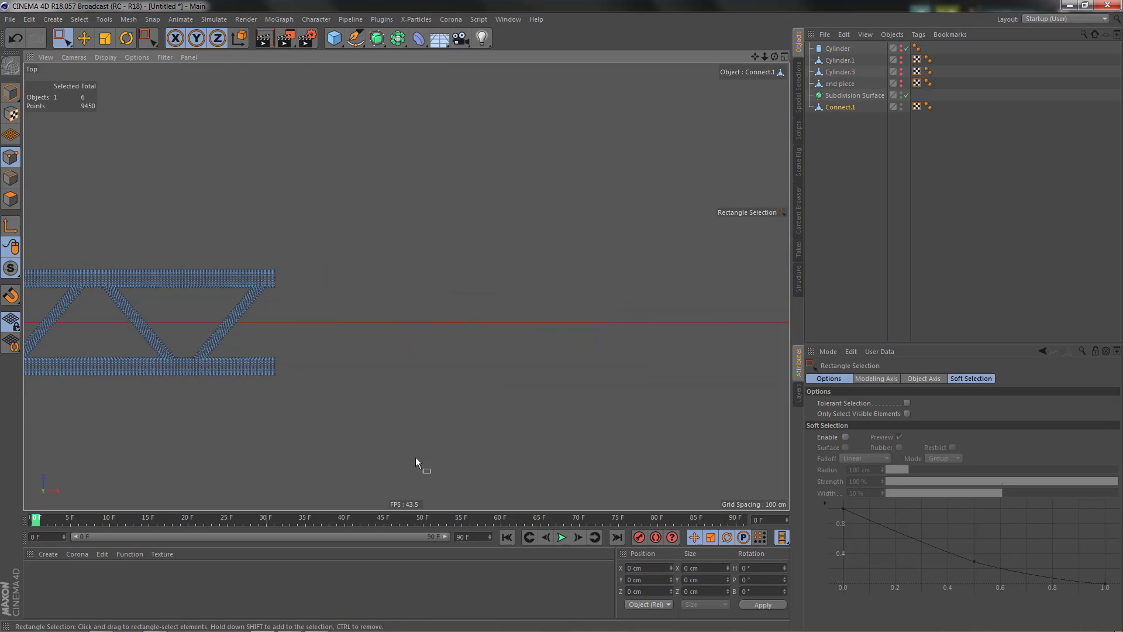
# Move the half truss's axis to its cut end using Axis Center with X at 100%, and reset the object's position to the world origin.
pyautogui.keyDown('alt'); pyautogui.moveTo(384, 358); pyautogui.dragTo(596, 390, button='middle'); pyautogui.keyUp('alt')
pyautogui.press('Return')
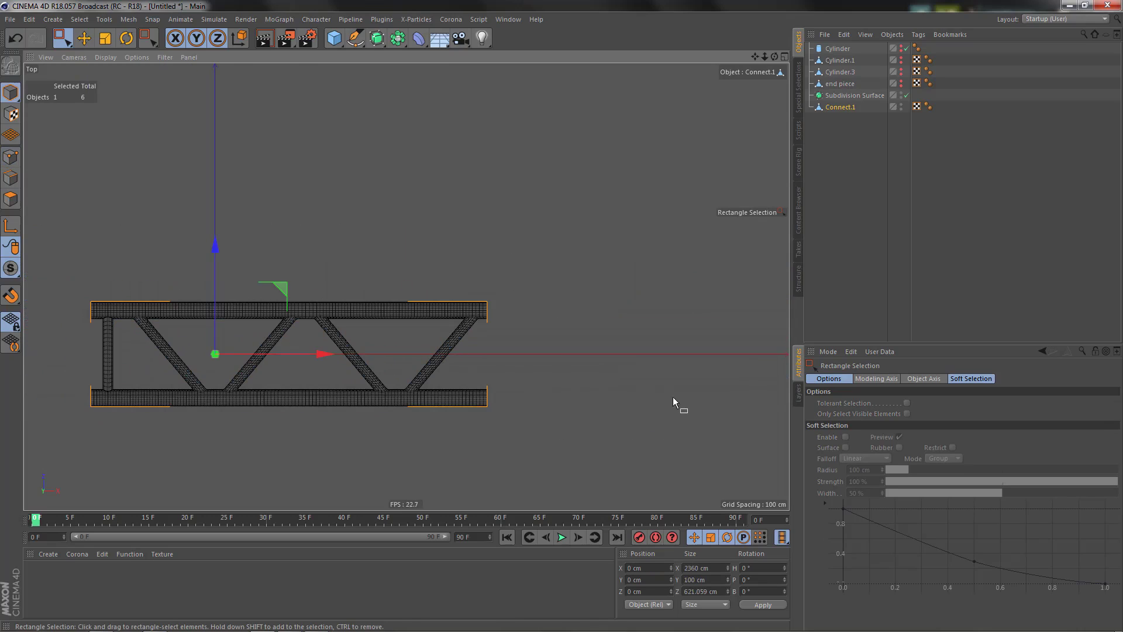
pyautogui.hotkey('shift', 'a')
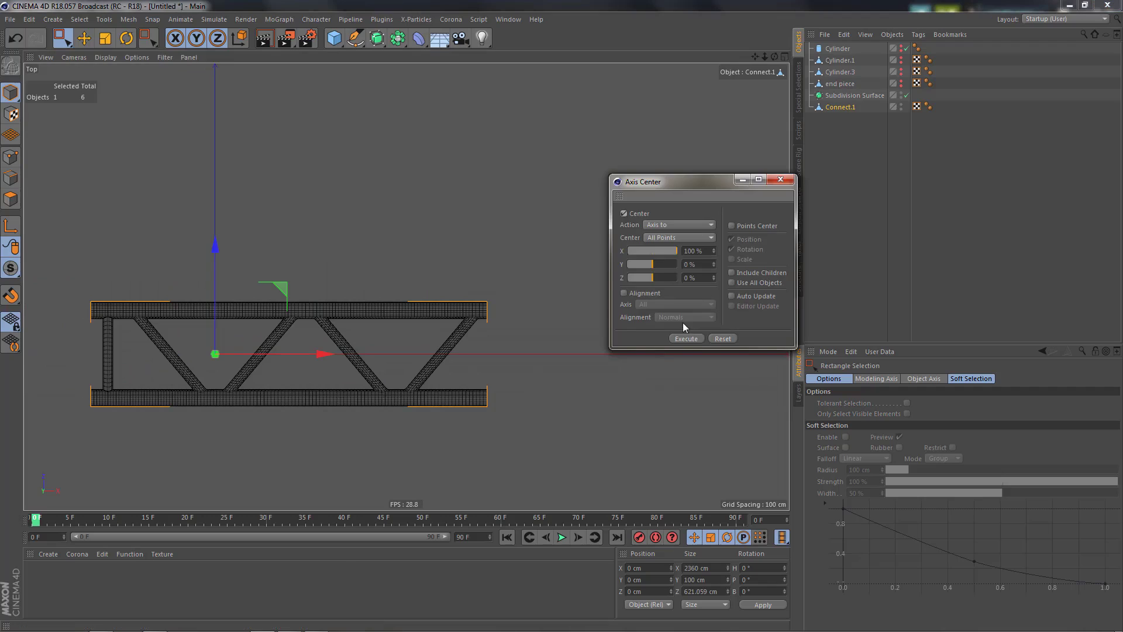
pyautogui.click(683, 339)
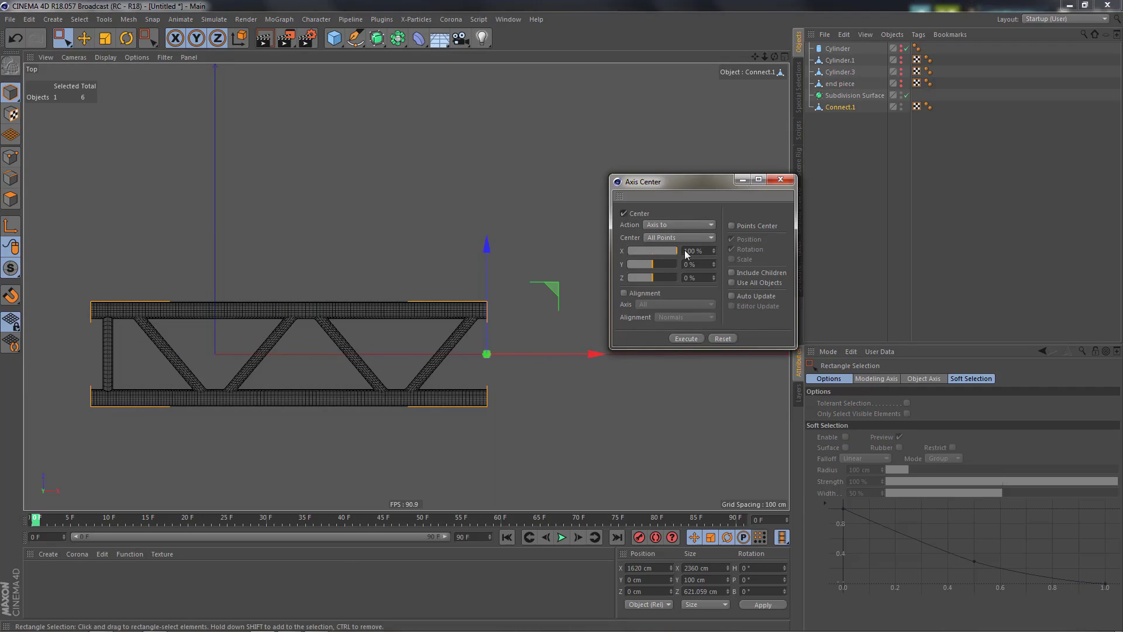
pyautogui.click(780, 179)
pyautogui.hotkey('alt', '0')
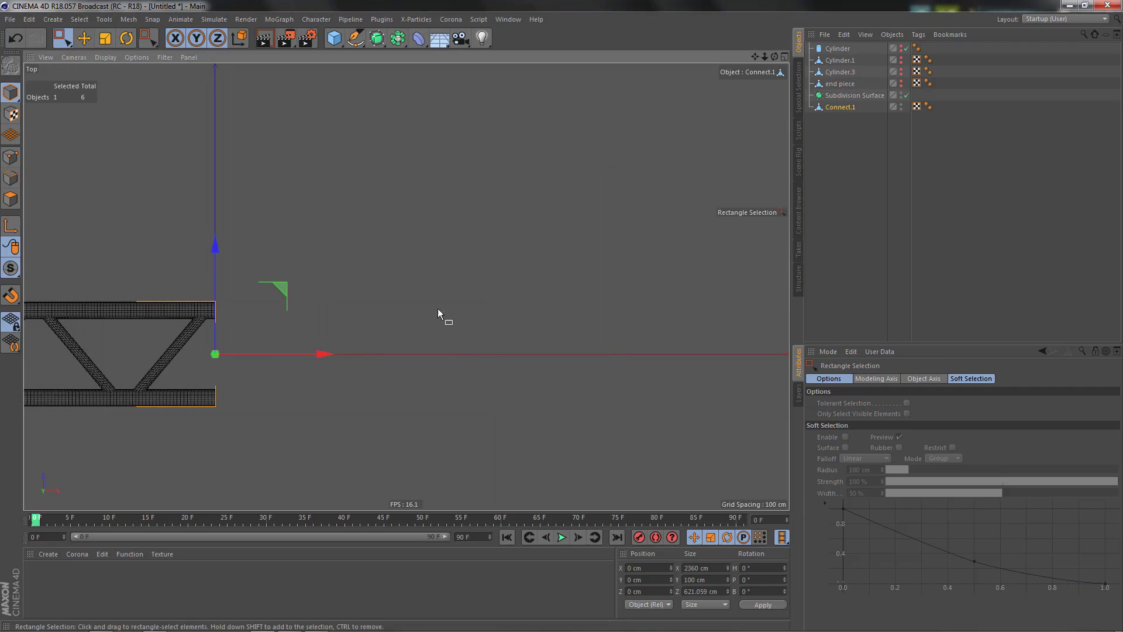
# Mirror the half truss across the ZY plane by making it the child of a Symmetry object.
pyautogui.keyDown('alt'); pyautogui.moveTo(236, 336); pyautogui.dragTo(367, 320, button='middle'); pyautogui.keyUp('alt')
pyautogui.moveTo(399, 48); pyautogui.dragTo(515, 98)
pyautogui.keyDown('alt'); pyautogui.moveTo(454, 281); pyautogui.dragTo(504, 243, button='middle'); pyautogui.keyUp('alt')
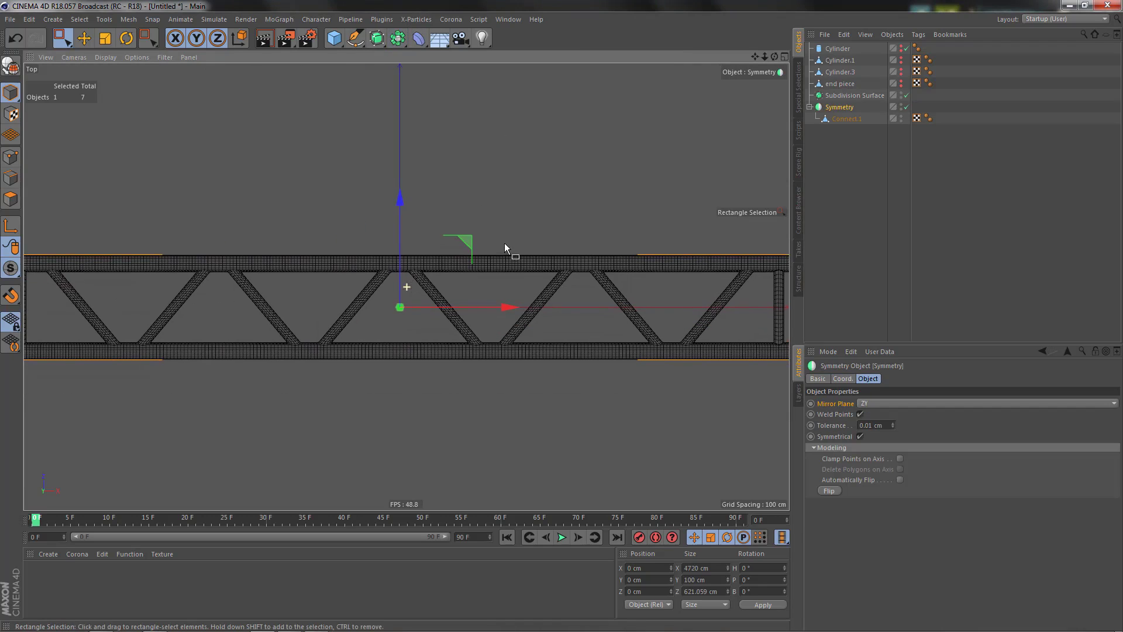
# Switch to the perspective view and nest the Symmetry object under the Subdivision Surface.
pyautogui.press('F1')
pyautogui.keyDown('alt'); pyautogui.moveTo(246, 188); pyautogui.dragTo(398, 310); pyautogui.keyUp('alt')
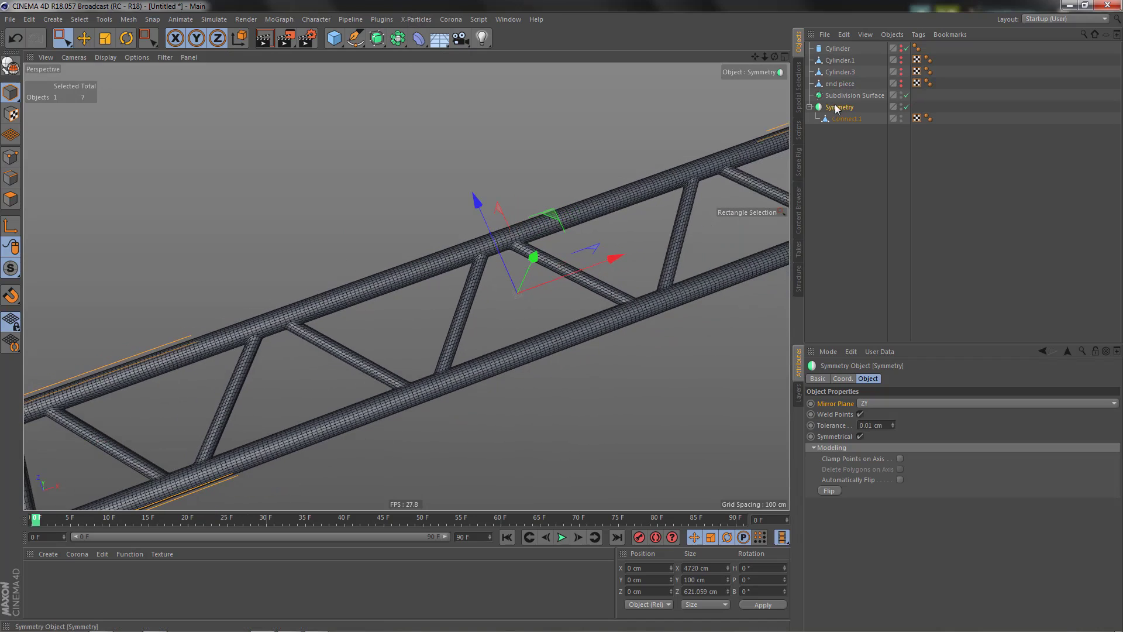
pyautogui.moveTo(837, 112)
pyautogui.mouseDown()
pyautogui.moveTo(851, 101)
pyautogui.moveTo(840, 94)
pyautogui.mouseUp()
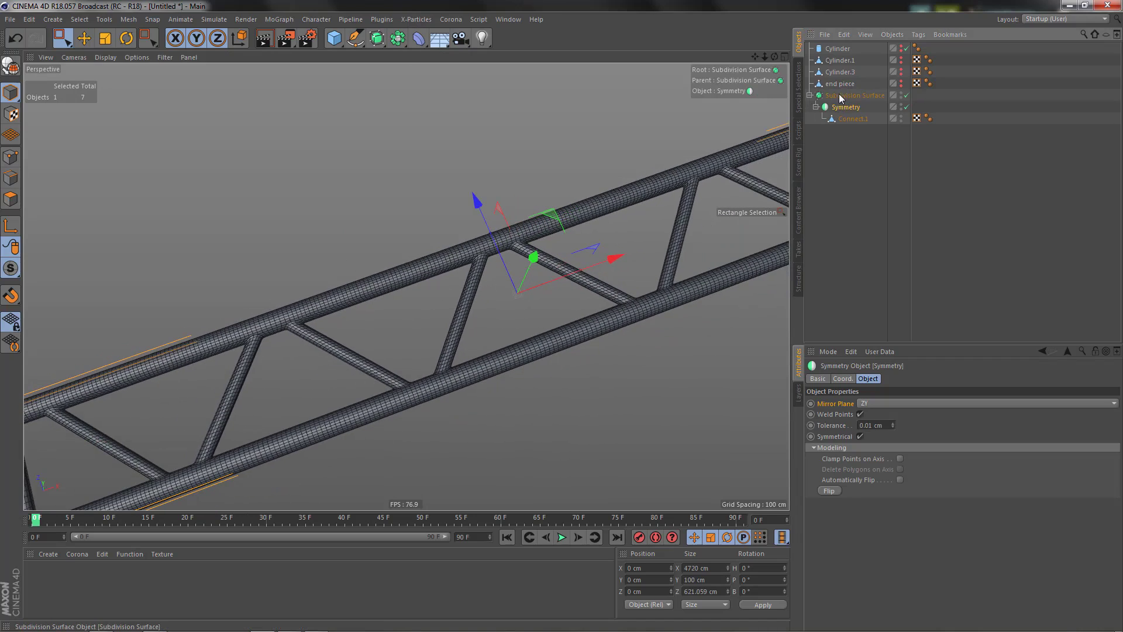
pyautogui.click(840, 95)
# Frame the whole smoothed truss, render the perspective view, and examine the joints between braces and chords up close.
pyautogui.keyDown('alt'); pyautogui.moveTo(446, 234); pyautogui.dragTo(423, 277, button='right'); pyautogui.keyUp('alt')
pyautogui.keyDown('alt'); pyautogui.moveTo(422, 276); pyautogui.dragTo(348, 330); pyautogui.keyUp('alt')
pyautogui.hotkey('ctrl', 'r')
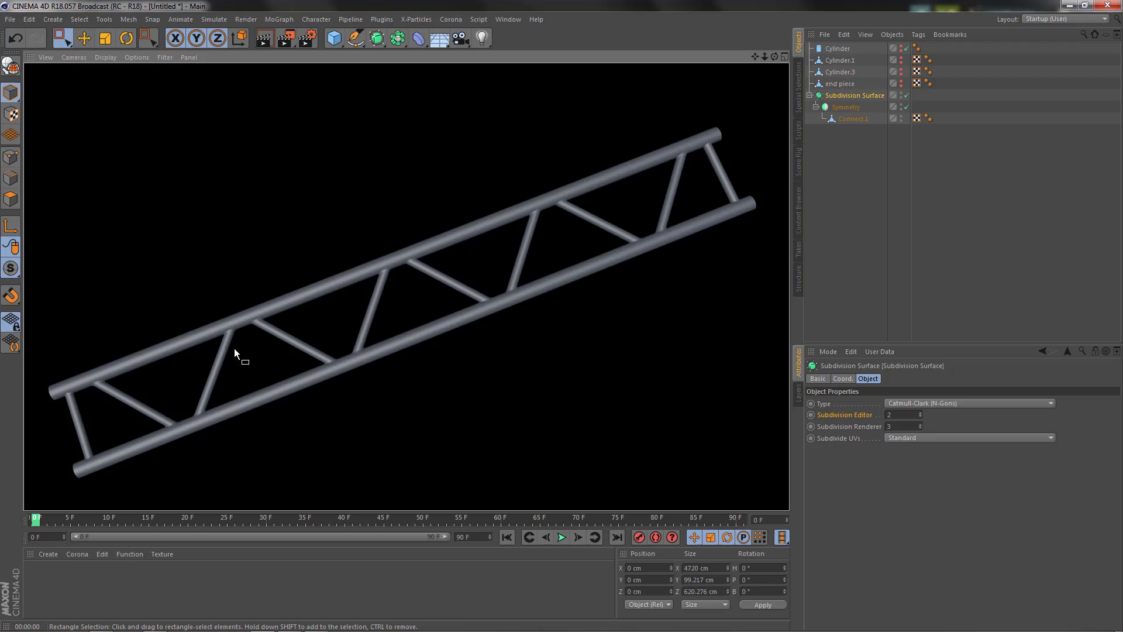
pyautogui.scroll(5, 258, 325)
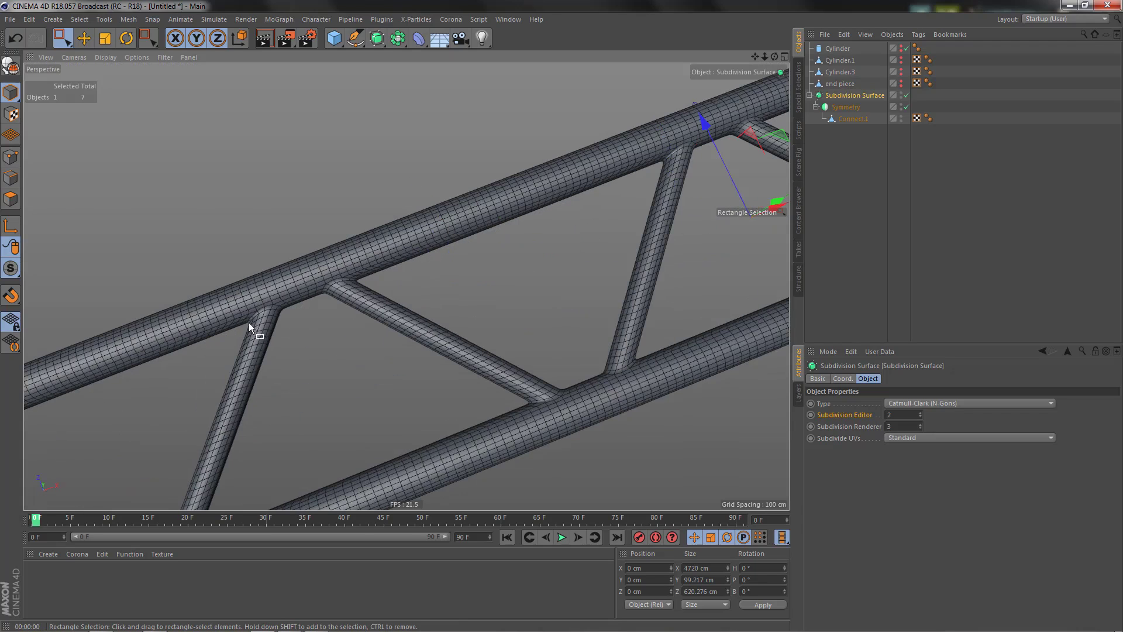